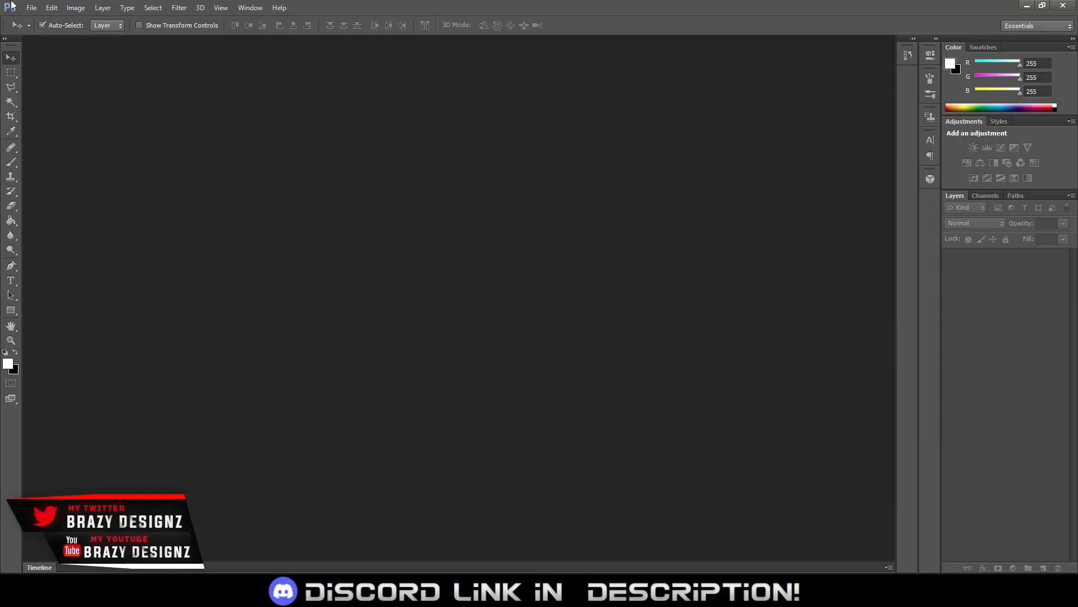
Create a document from the 2560 px X 1440 px preset at 72 pixels/inch in RGB with a transparent background
{"action": "left_click", "coordinate": [32, 8]}
{"action": "left_click", "coordinate": [34, 6]}
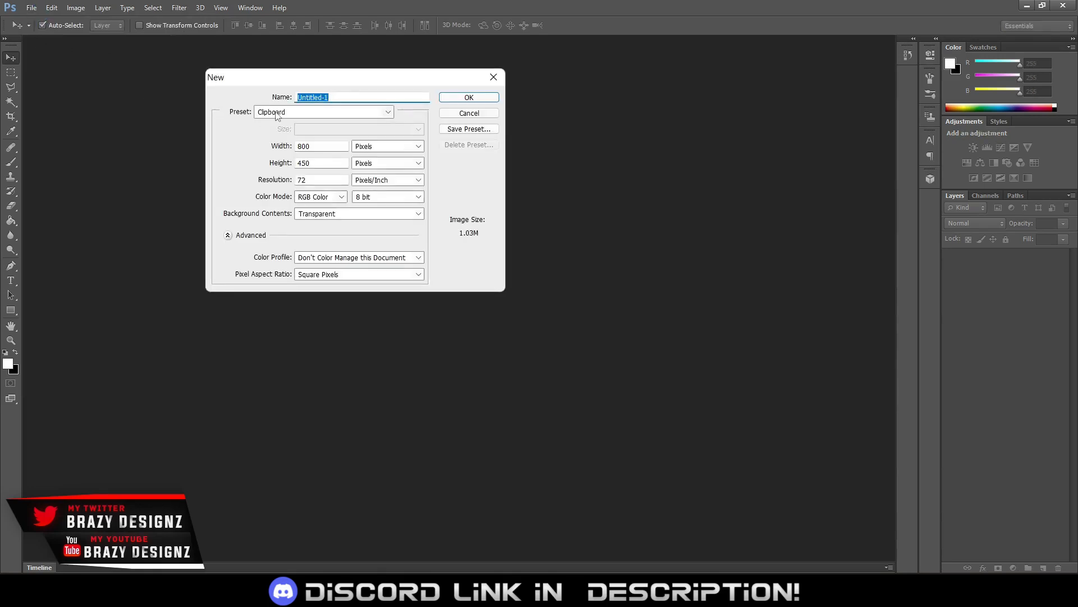
{"action": "left_click", "coordinate": [276, 113]}
{"action": "left_click", "coordinate": [312, 155]}
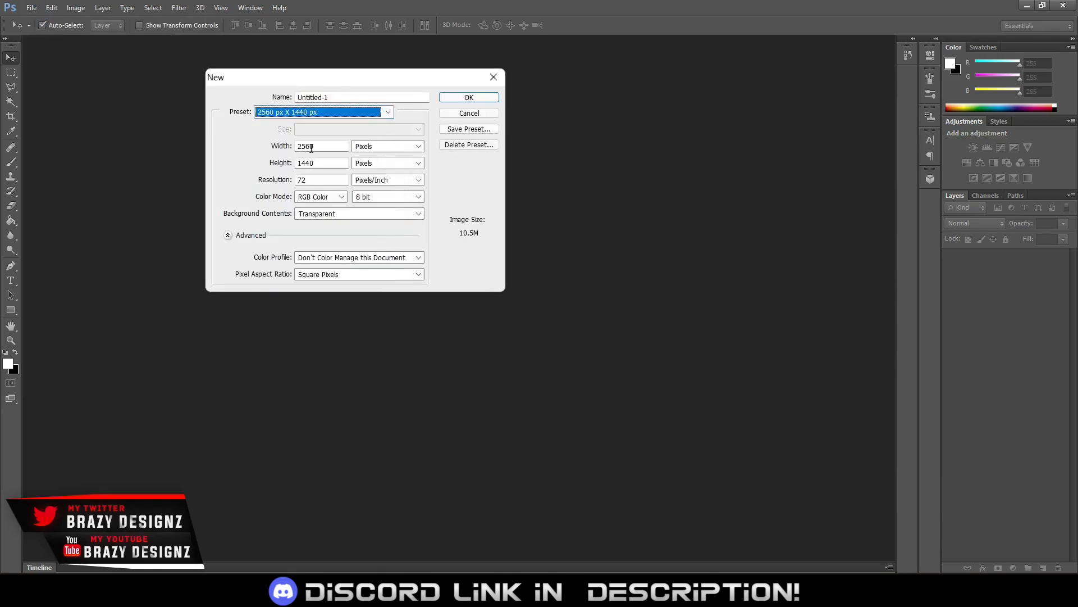
{"action": "left_click_drag", "start_coordinate": [322, 148], "coordinate": [271, 151]}
{"action": "left_click", "coordinate": [266, 155]}
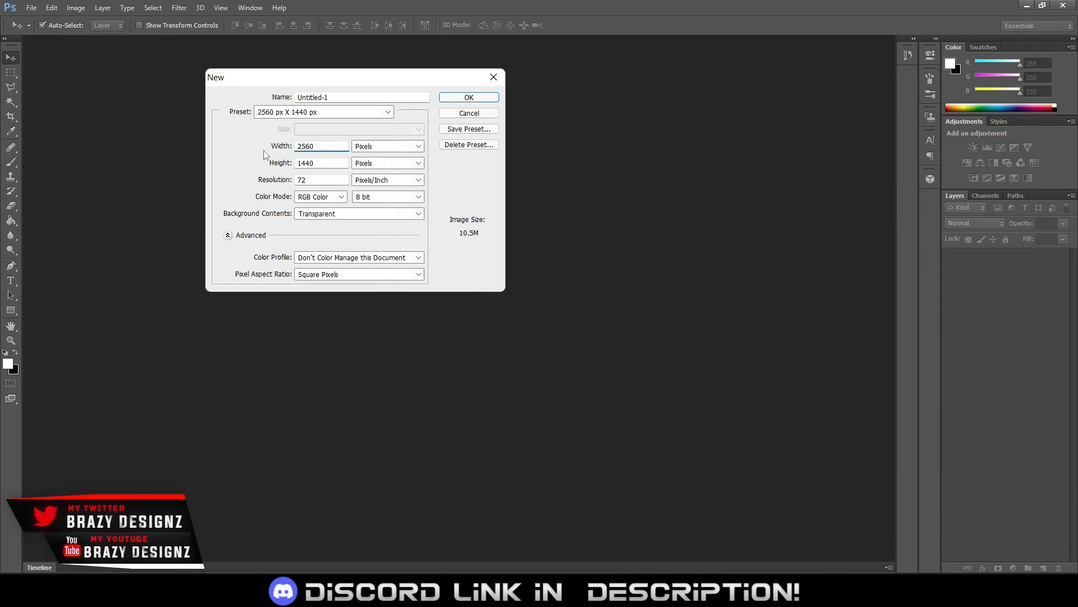
{"action": "double_click", "coordinate": [310, 149]}
{"action": "double_click", "coordinate": [321, 163]}
{"action": "left_click", "coordinate": [469, 98]}
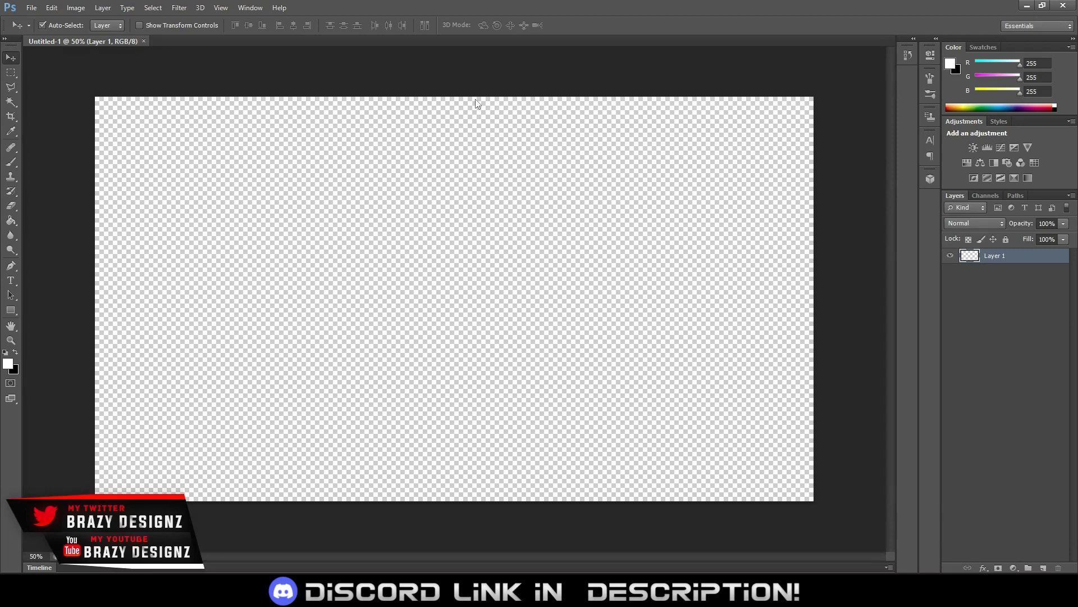
Open the youtube banner template PNG and copy it into the blank Untitled-1 document
{"action": "key", "text": "ctrl+o"}
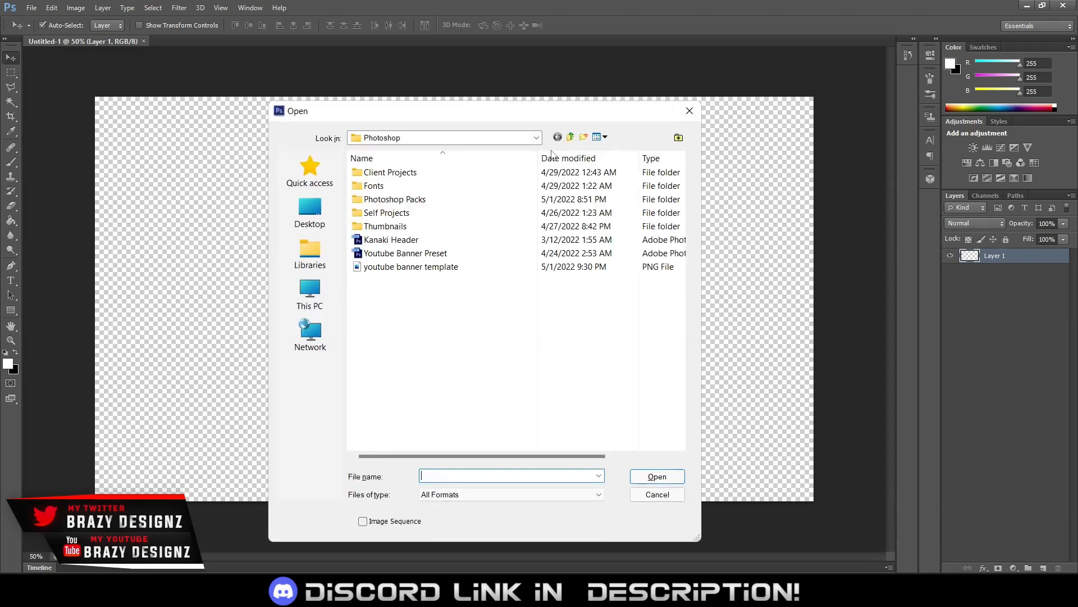
{"action": "left_click", "coordinate": [442, 267]}
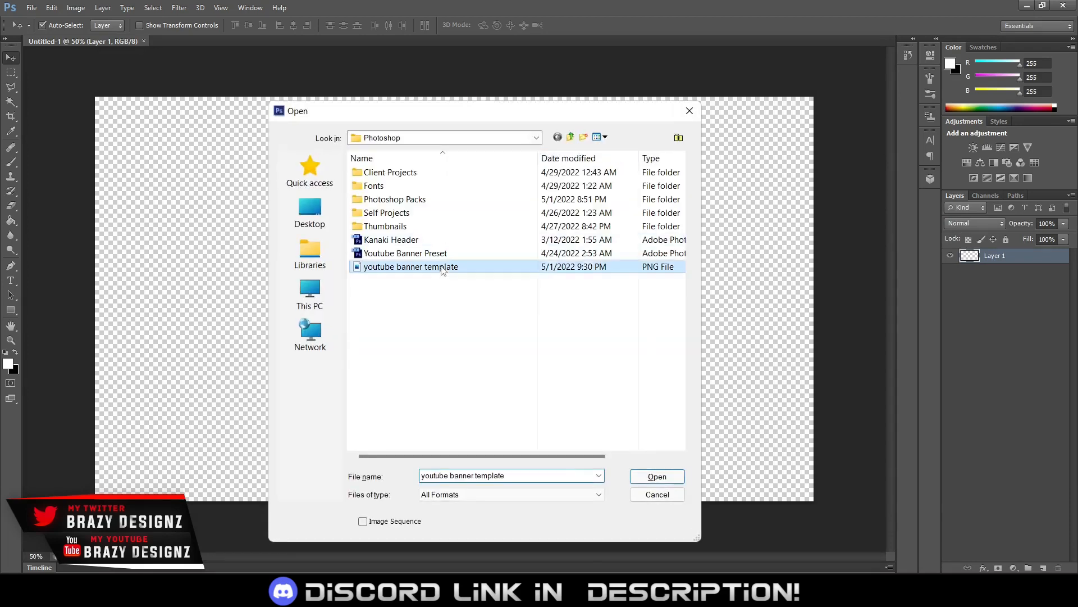
{"action": "left_click", "coordinate": [657, 476]}
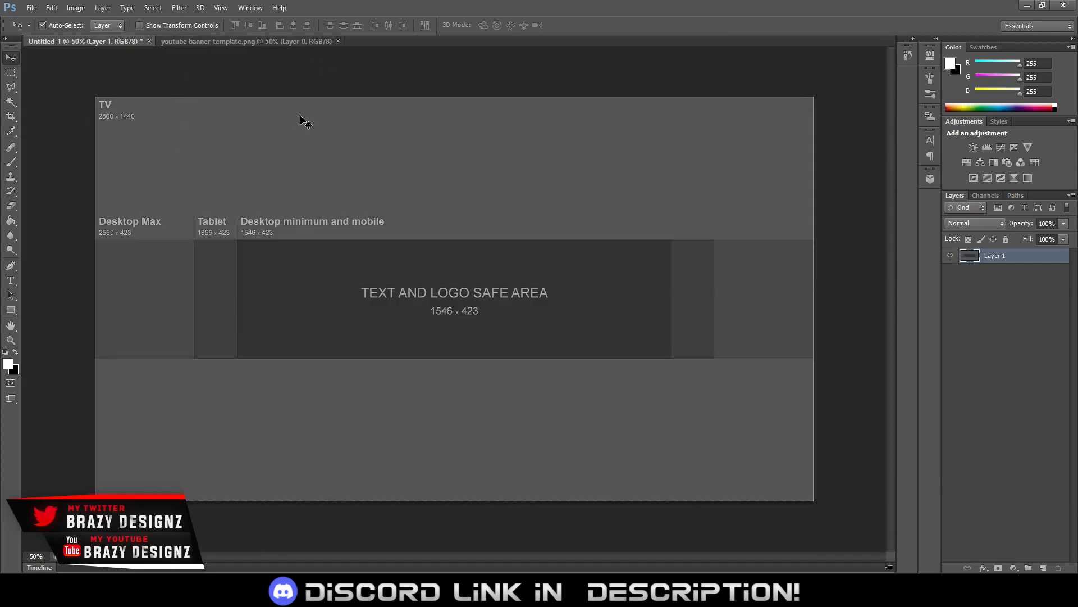
Show the rulers and place two horizontal and two vertical guides along the edges of the text and logo safe area
{"action": "key", "text": "ctrl+r"}
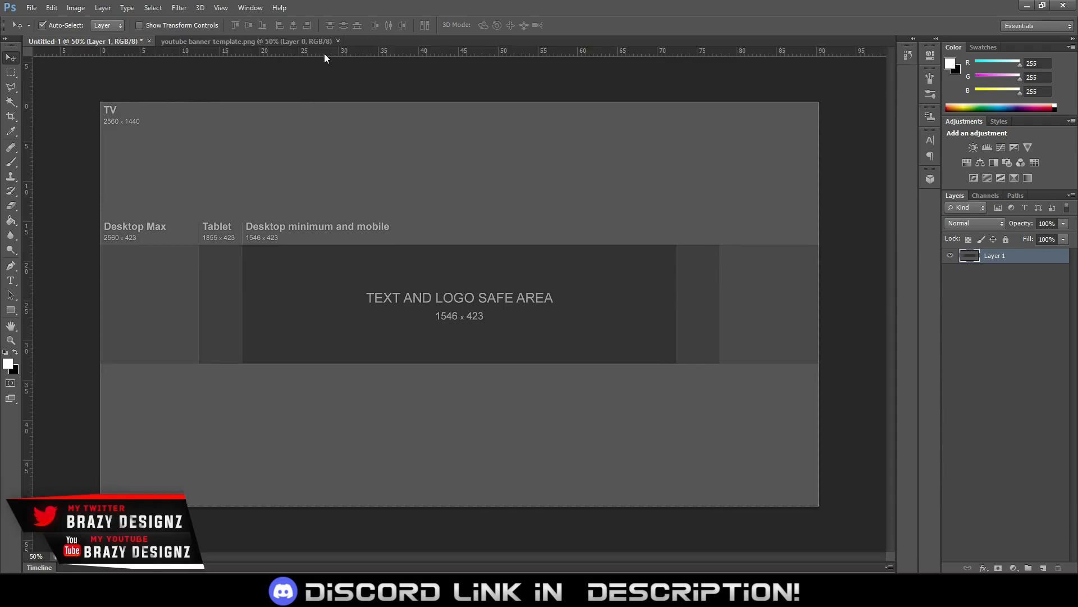
{"action": "left_click_drag", "start_coordinate": [325, 53], "coordinate": [414, 245]}
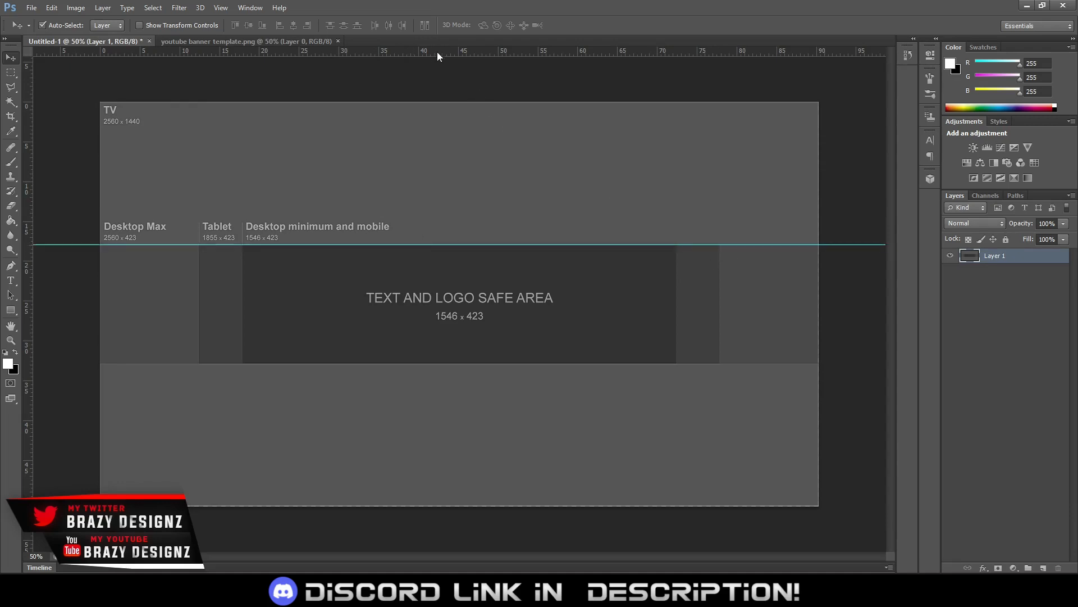
{"action": "left_click_drag", "start_coordinate": [437, 52], "coordinate": [528, 363]}
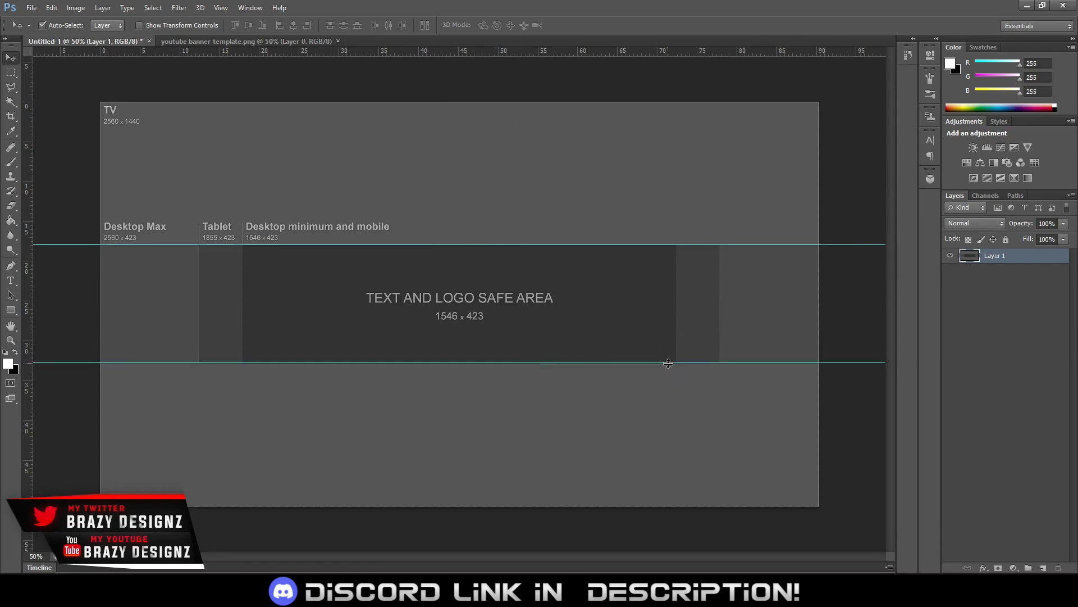
{"action": "left_click_drag", "start_coordinate": [668, 363], "coordinate": [693, 364]}
{"action": "left_click_drag", "start_coordinate": [30, 123], "coordinate": [242, 139]}
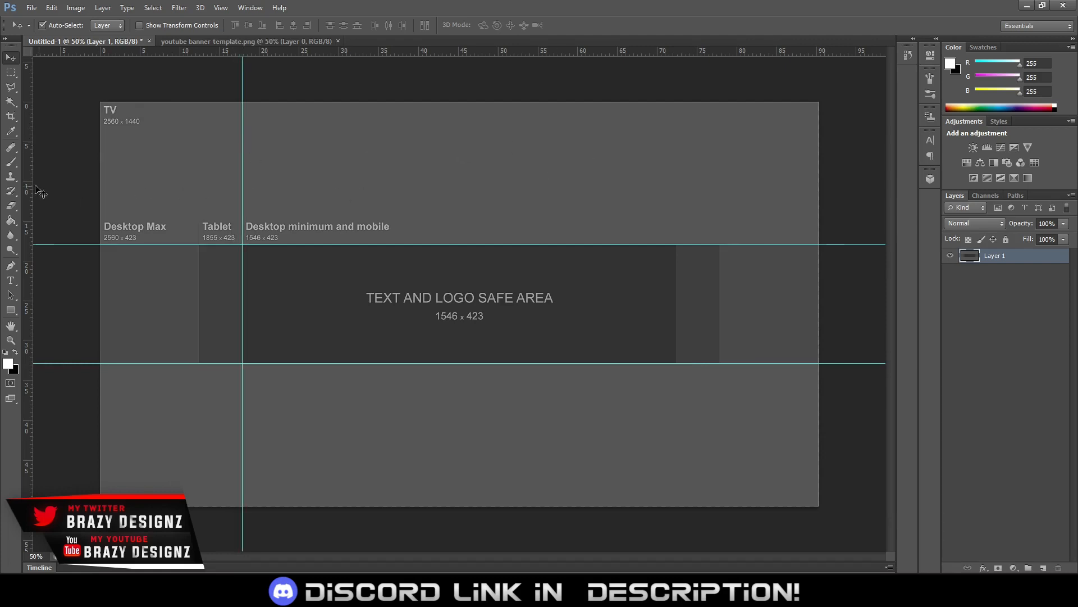
{"action": "left_click_drag", "start_coordinate": [26, 190], "coordinate": [677, 190]}
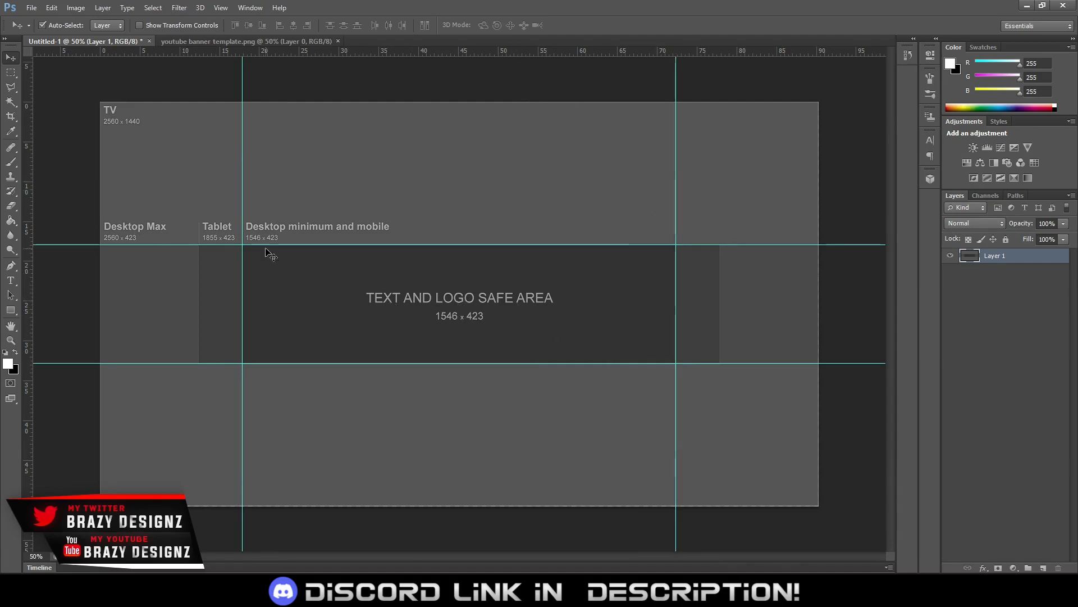
Draw black rectangles covering the areas above and below the horizontal guides, and merge them into a locked layer named Borders
{"action": "left_click", "coordinate": [16, 352]}
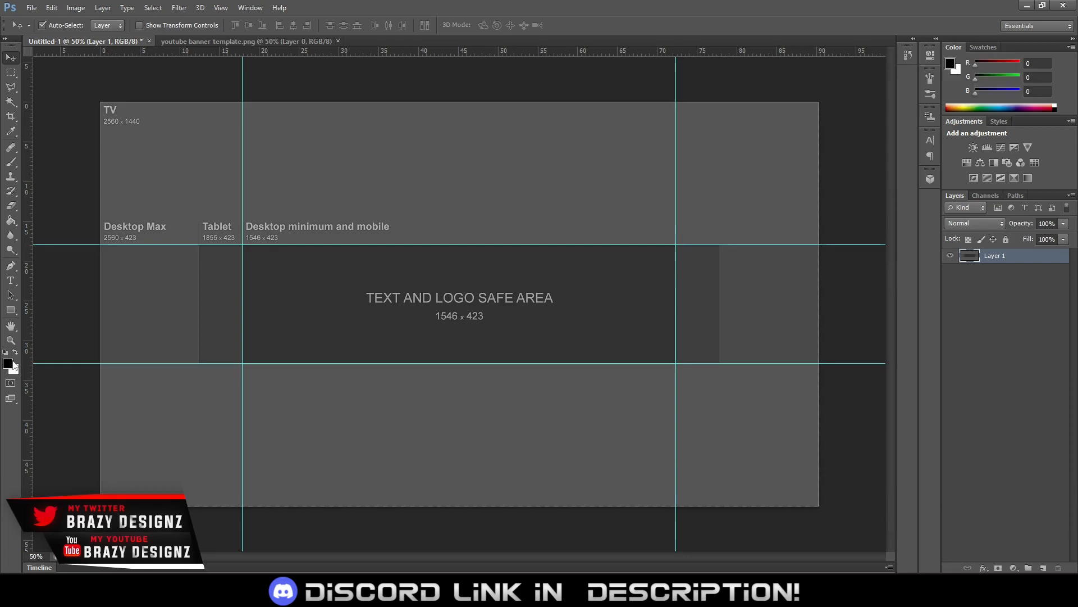
{"action": "left_click", "coordinate": [11, 312]}
{"action": "left_click_drag", "start_coordinate": [82, 84], "coordinate": [851, 245]}
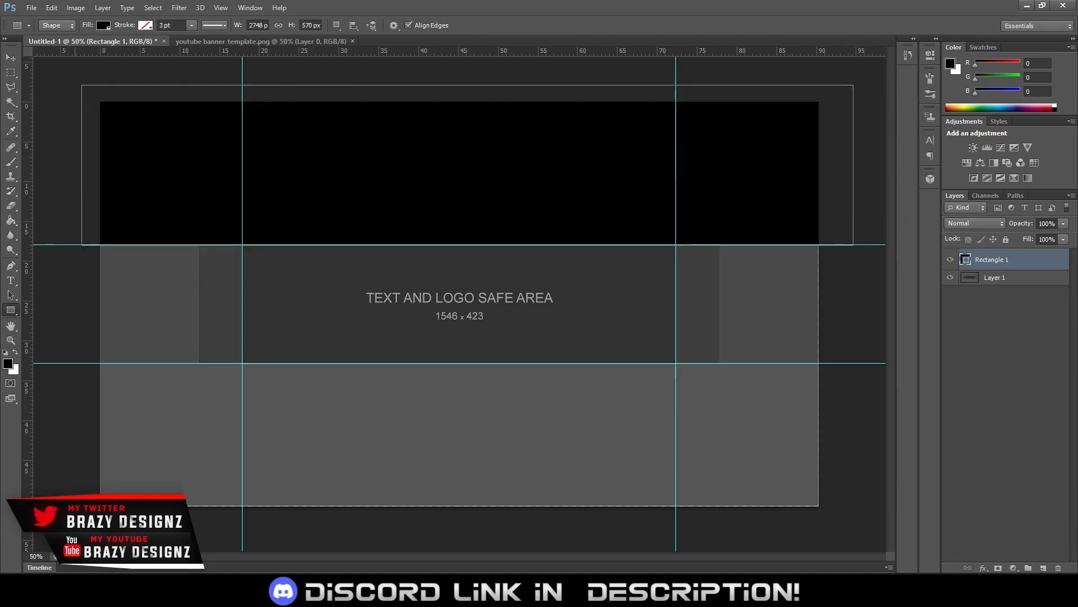
{"action": "left_click_drag", "start_coordinate": [84, 521], "coordinate": [838, 365]}
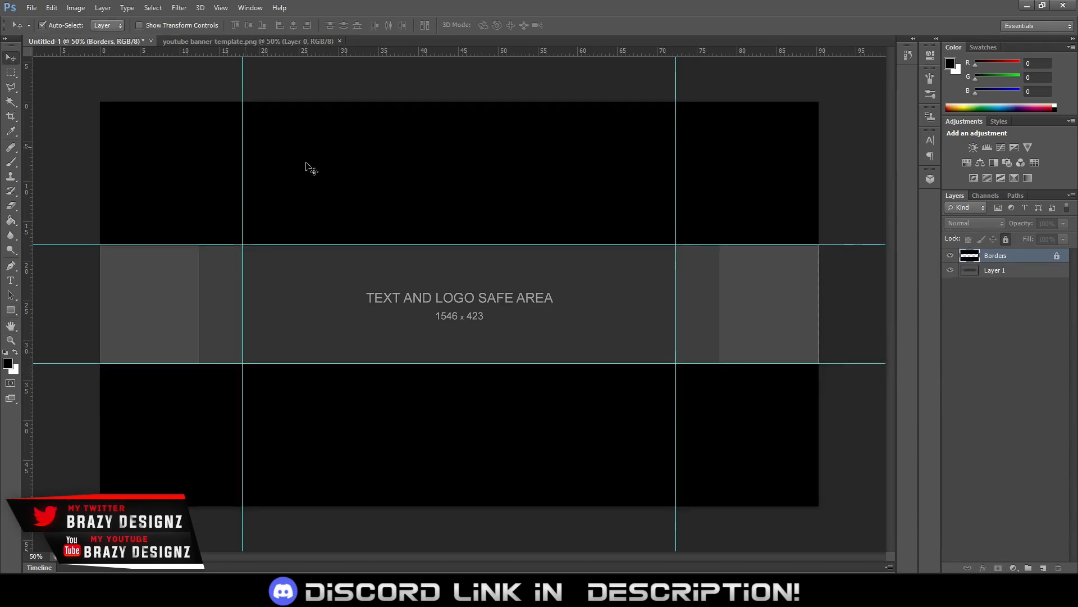
Open the Giyu 11th form image from the client's project folder and select the whole picture for copying
{"action": "key", "text": "ctrl+o"}
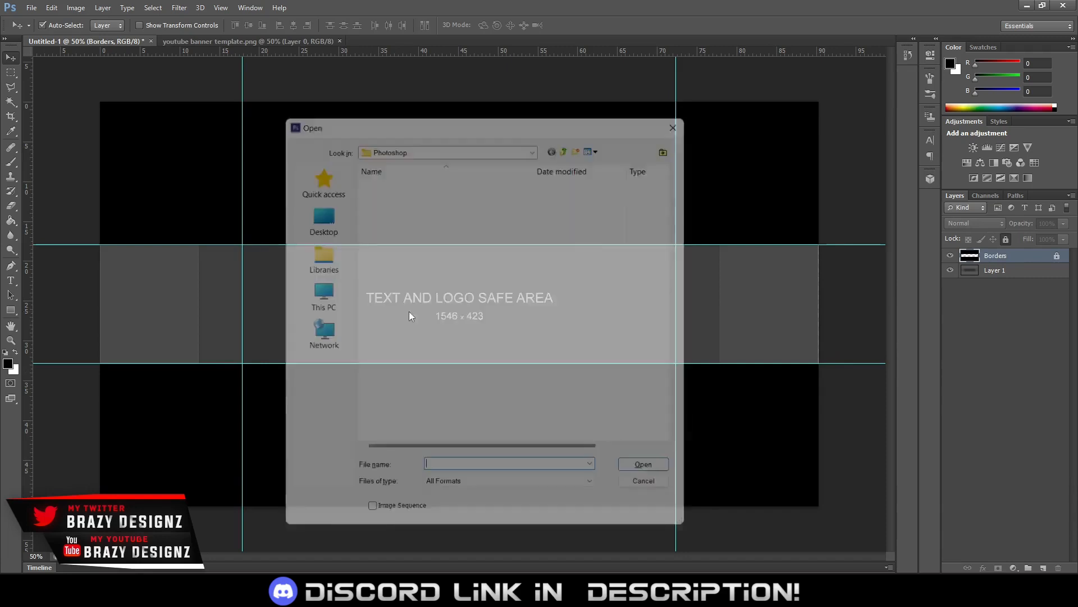
{"action": "double_click", "coordinate": [415, 173]}
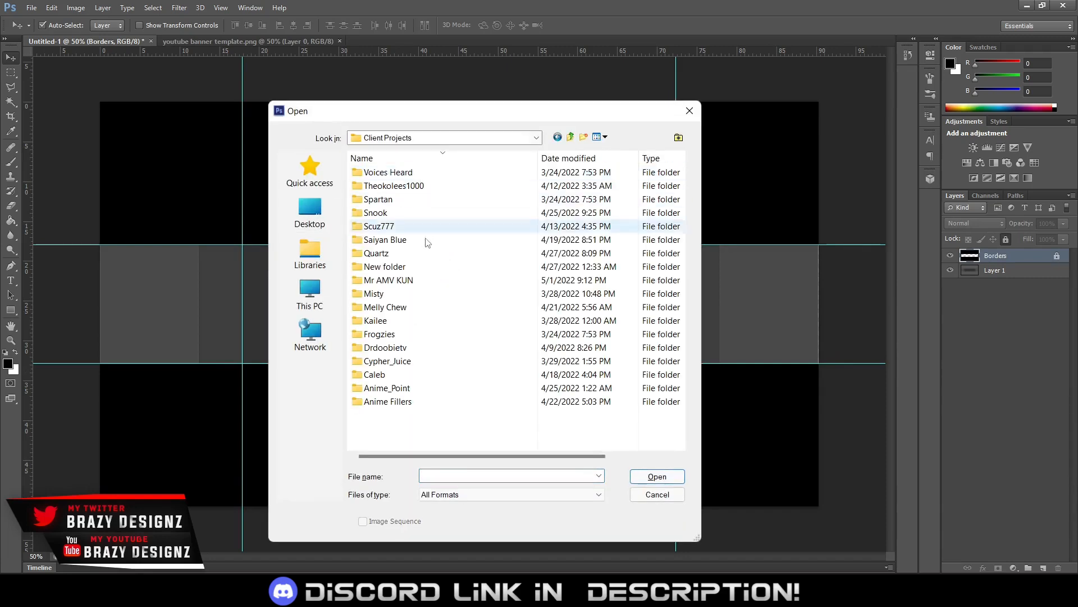
{"action": "double_click", "coordinate": [408, 286]}
{"action": "scroll", "coordinate": [578, 302], "scroll_direction": "down", "scroll_amount": 2}
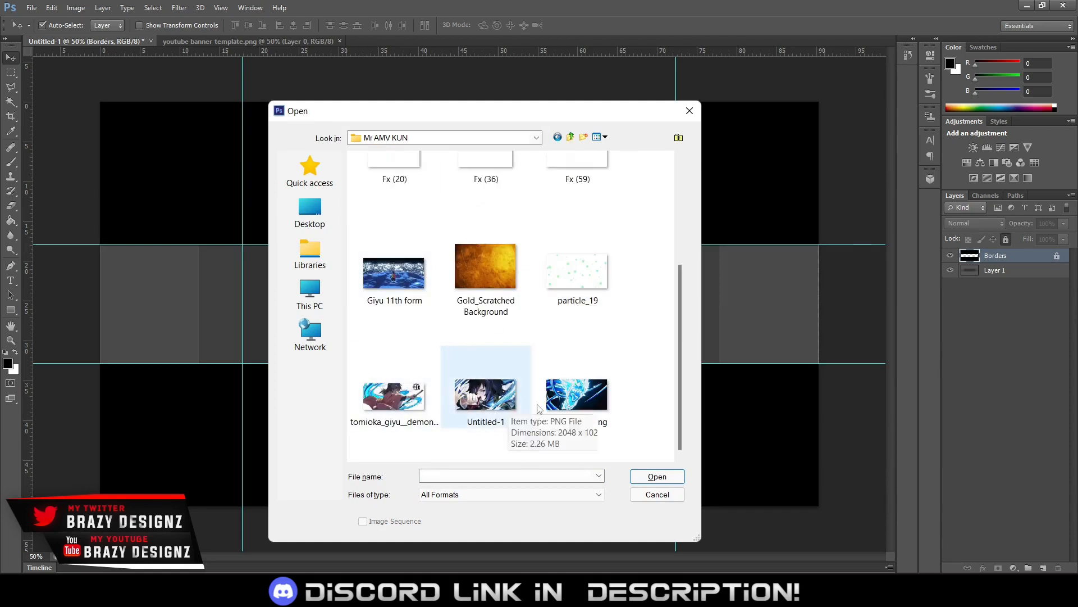
{"action": "scroll", "coordinate": [495, 303], "scroll_direction": "up", "scroll_amount": 3}
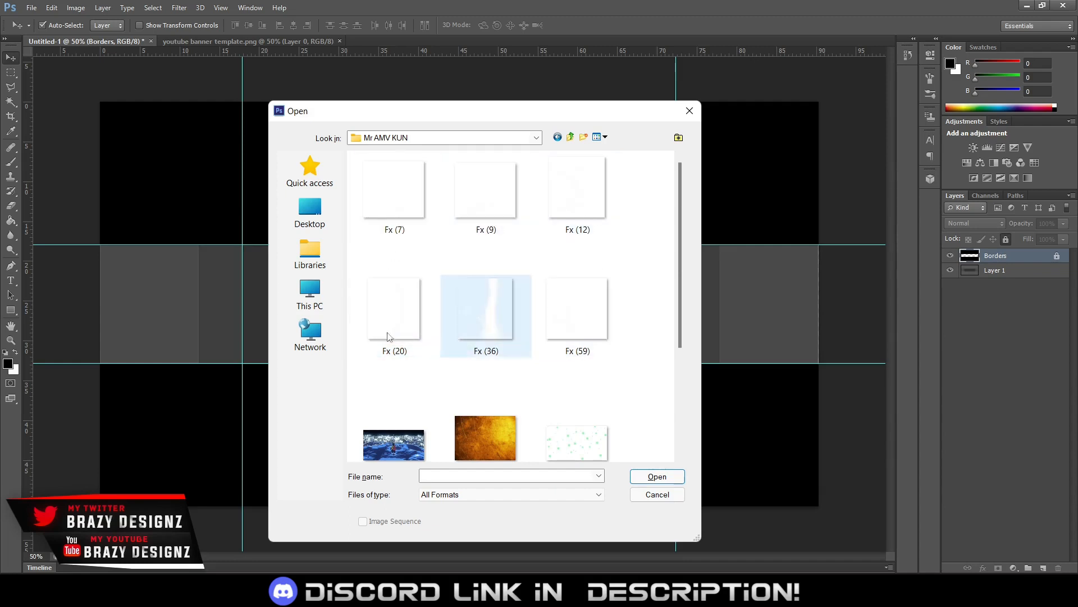
{"action": "scroll", "coordinate": [416, 312], "scroll_direction": "down", "scroll_amount": 3}
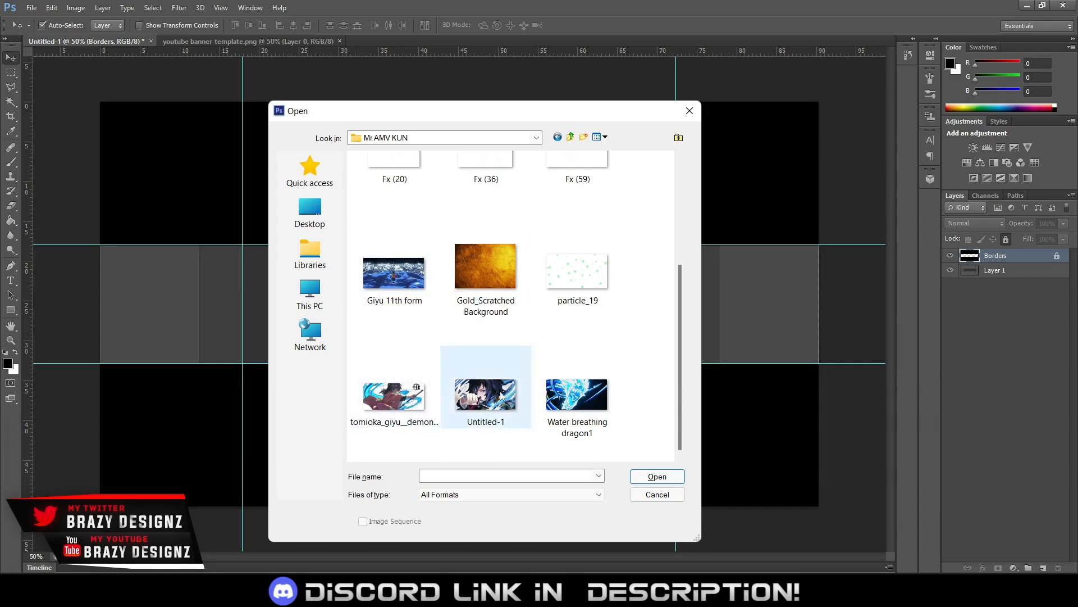
{"action": "double_click", "coordinate": [399, 303]}
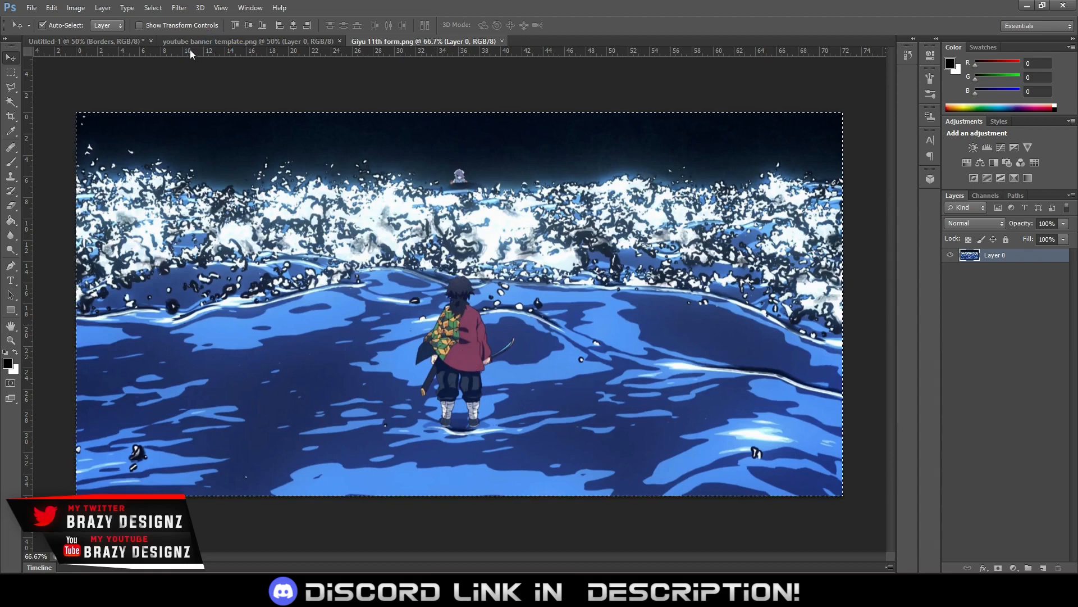
Paste the Giyu 11th form image into the Untitled-1 banner and close the template and source image documents
{"action": "left_click", "coordinate": [113, 42]}
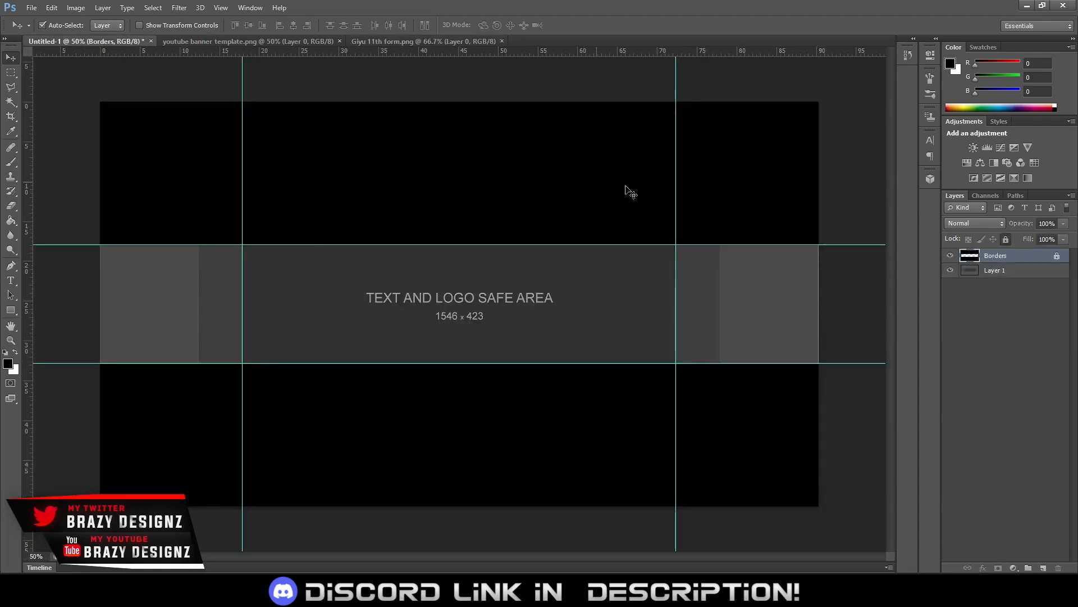
{"action": "key", "text": "ctrl+v"}
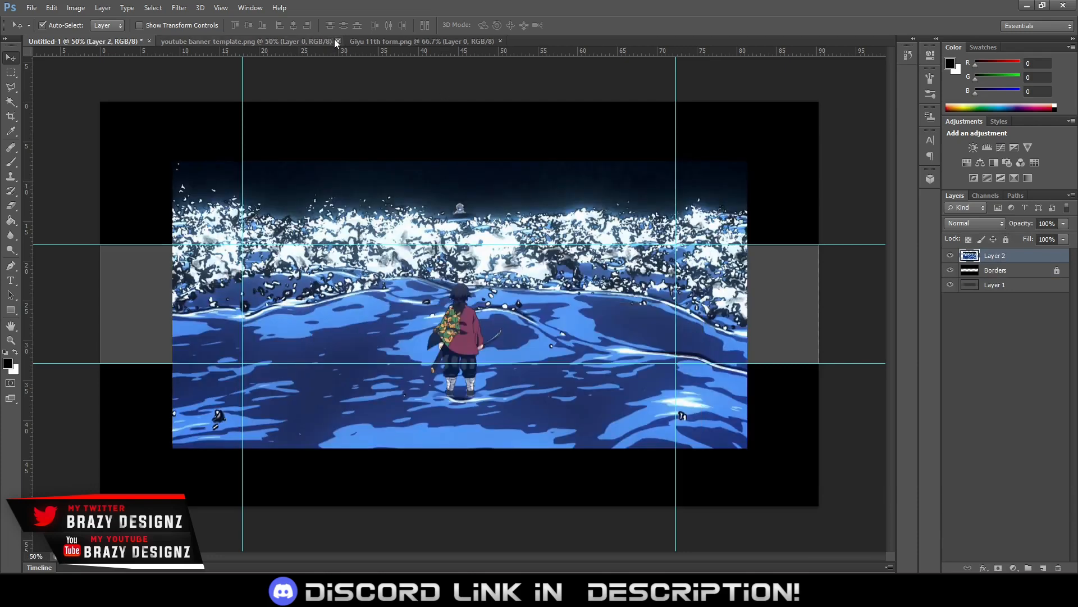
{"action": "left_click", "coordinate": [337, 41]}
{"action": "left_click", "coordinate": [311, 42]}
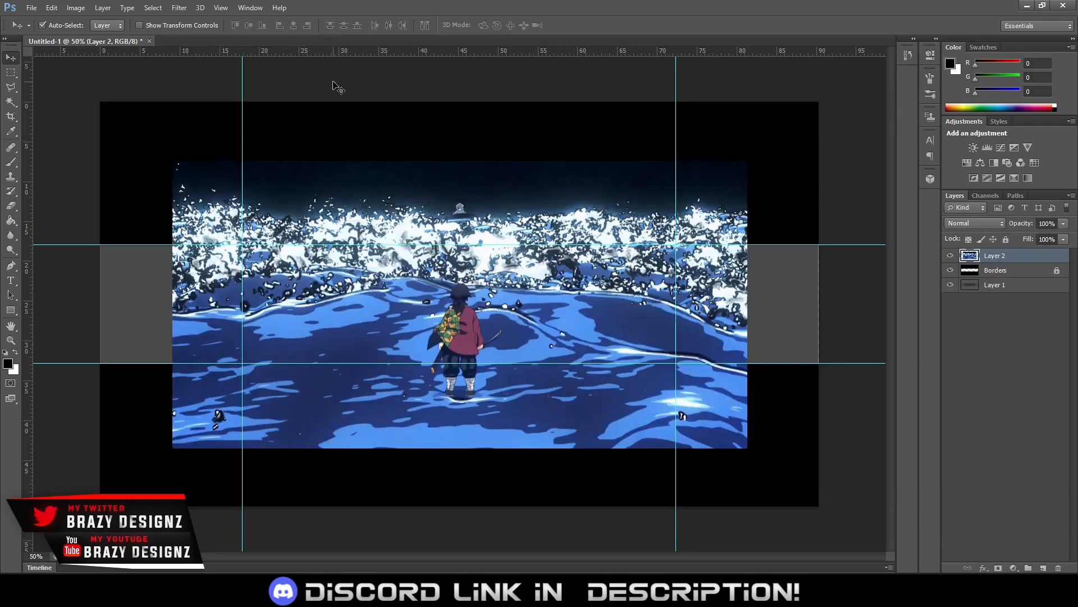
Move the pasted image layer below Borders and scale it to about 126% so it spans the full banner width
{"action": "left_click_drag", "start_coordinate": [988, 261], "coordinate": [988, 275]}
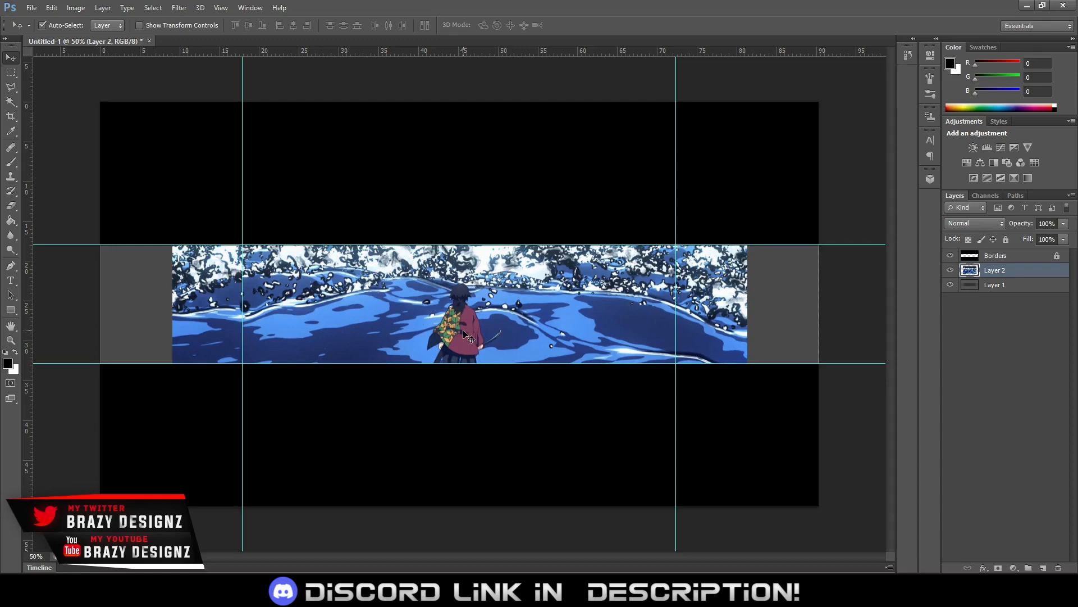
{"action": "key", "text": "ctrl+t"}
{"action": "left_click_drag", "start_coordinate": [781, 144], "coordinate": [823, 132]}
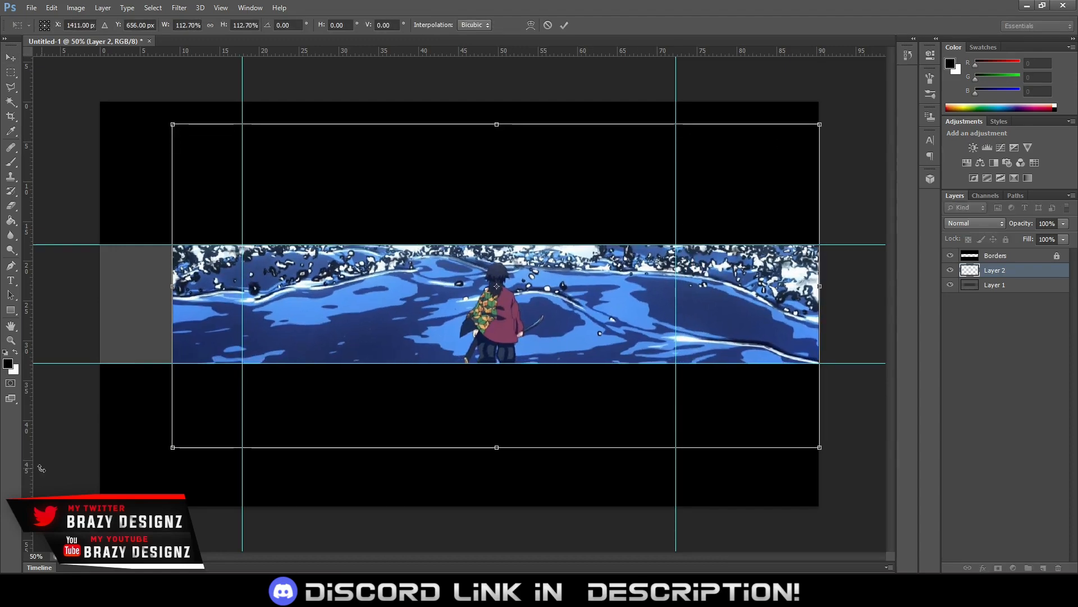
{"action": "left_click_drag", "start_coordinate": [173, 449], "coordinate": [97, 496]}
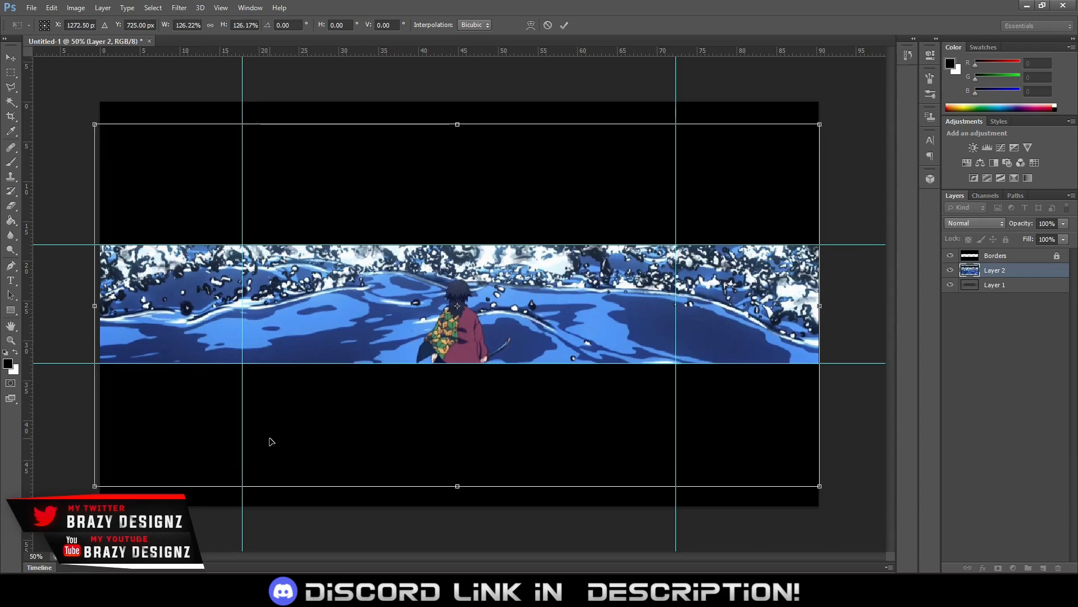
{"action": "key", "text": "Right"}
{"action": "key", "text": "Right"}
{"action": "key", "text": "Right"}
{"action": "key", "text": "Right"}
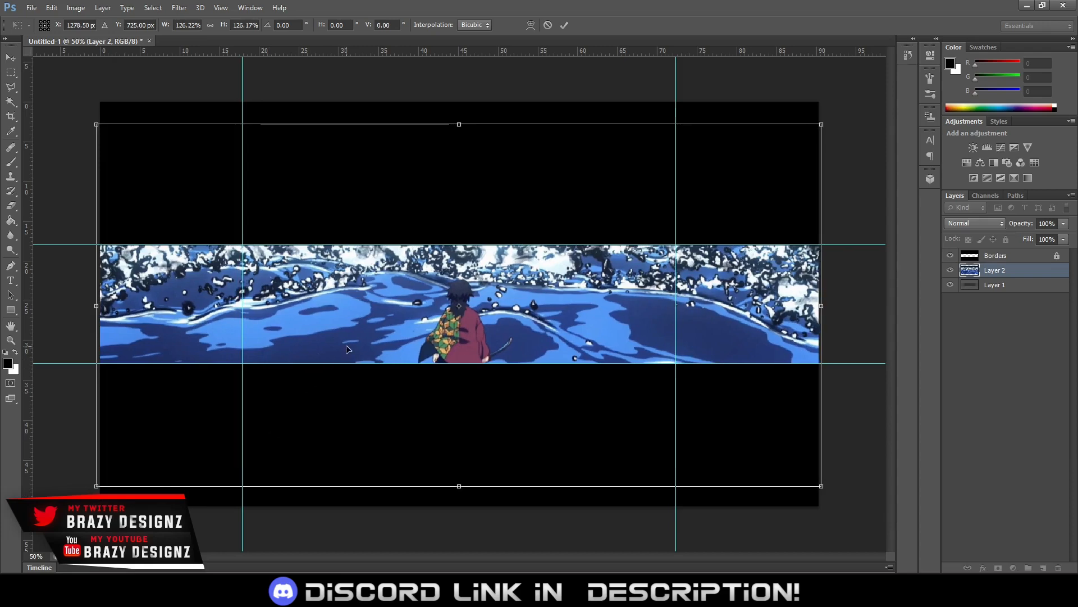
{"action": "left_click", "coordinate": [565, 25]}
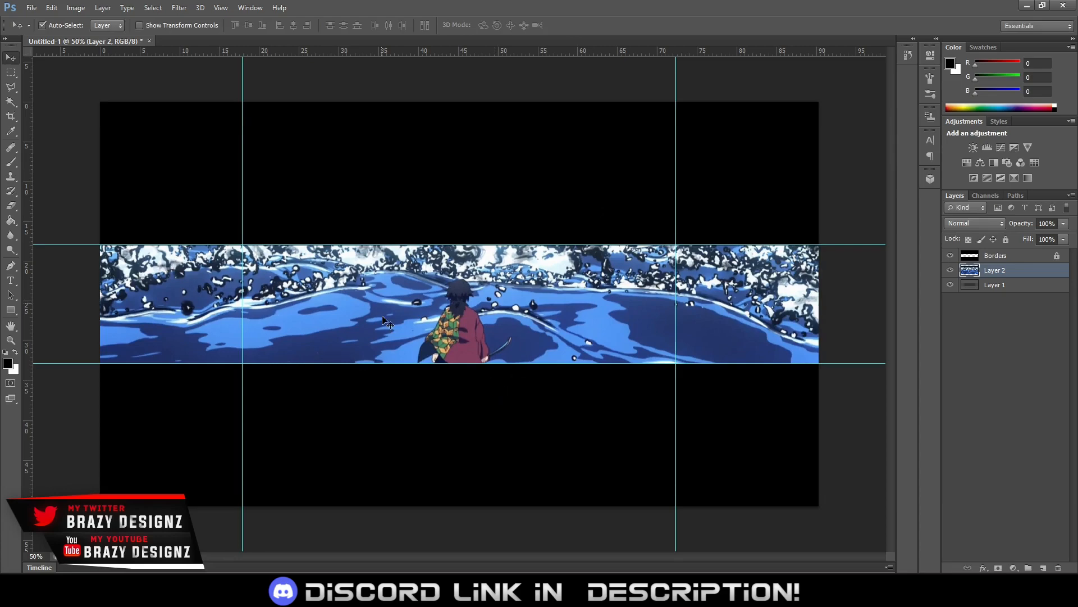
Open the tomioka_giyu demon slayer render from the same project folder
{"action": "key", "text": "m"}
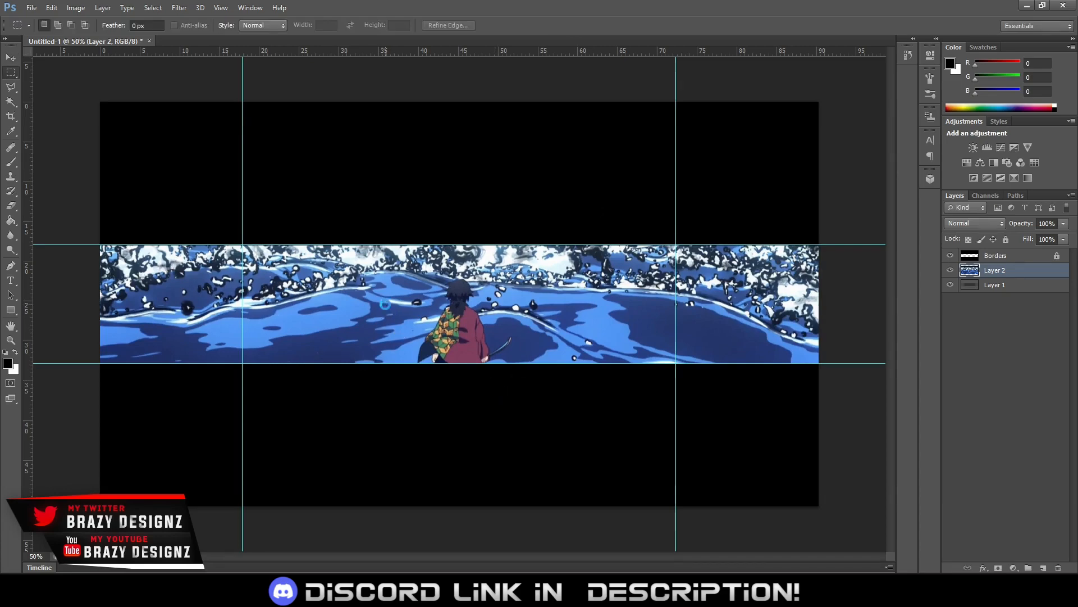
{"action": "key", "text": "ctrl+o"}
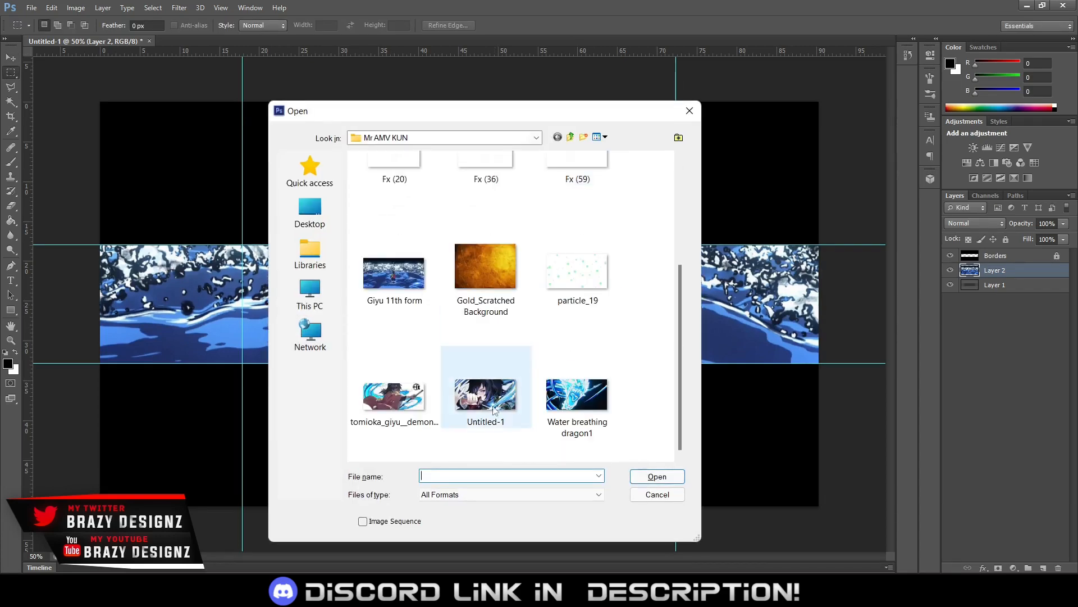
{"action": "double_click", "coordinate": [406, 398]}
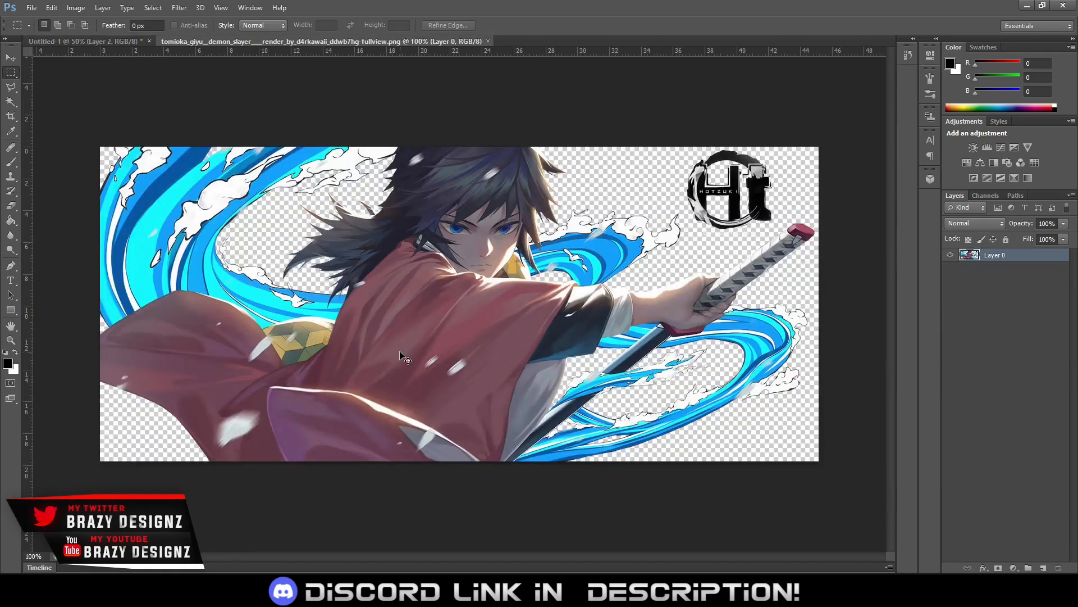
Cut the watermark logo out of the upper-right area of the render with a Polygonal Lasso selection, then deselect
{"action": "left_click_drag", "start_coordinate": [666, 152], "coordinate": [804, 227]}
{"action": "left_click", "coordinate": [10, 88]}
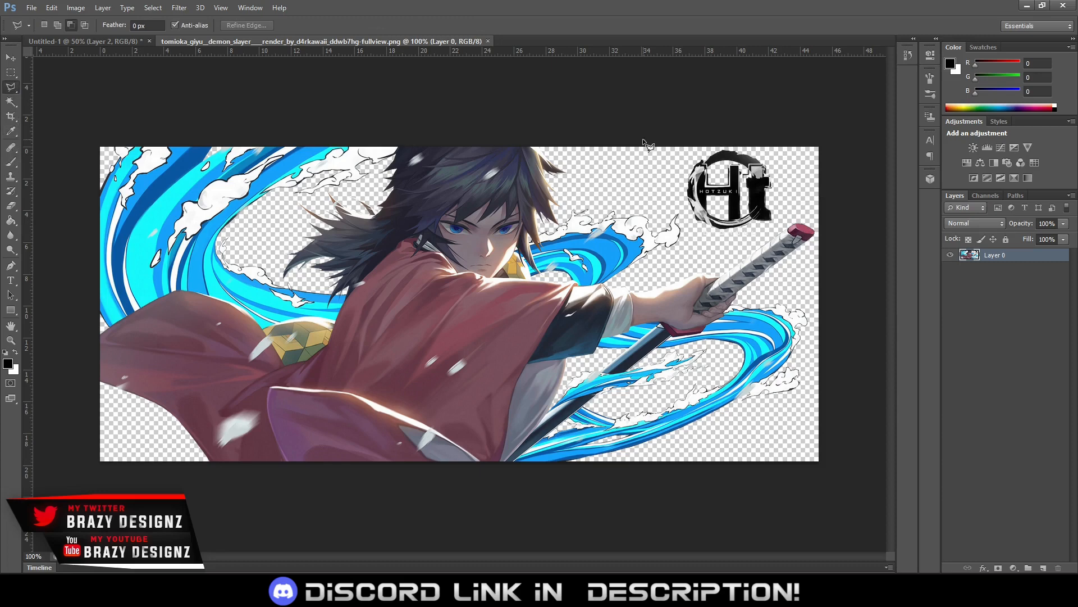
{"action": "left_click", "coordinate": [648, 118]}
{"action": "left_click", "coordinate": [697, 240]}
{"action": "left_click", "coordinate": [762, 232]}
{"action": "left_click", "coordinate": [845, 180]}
{"action": "left_click", "coordinate": [806, 106]}
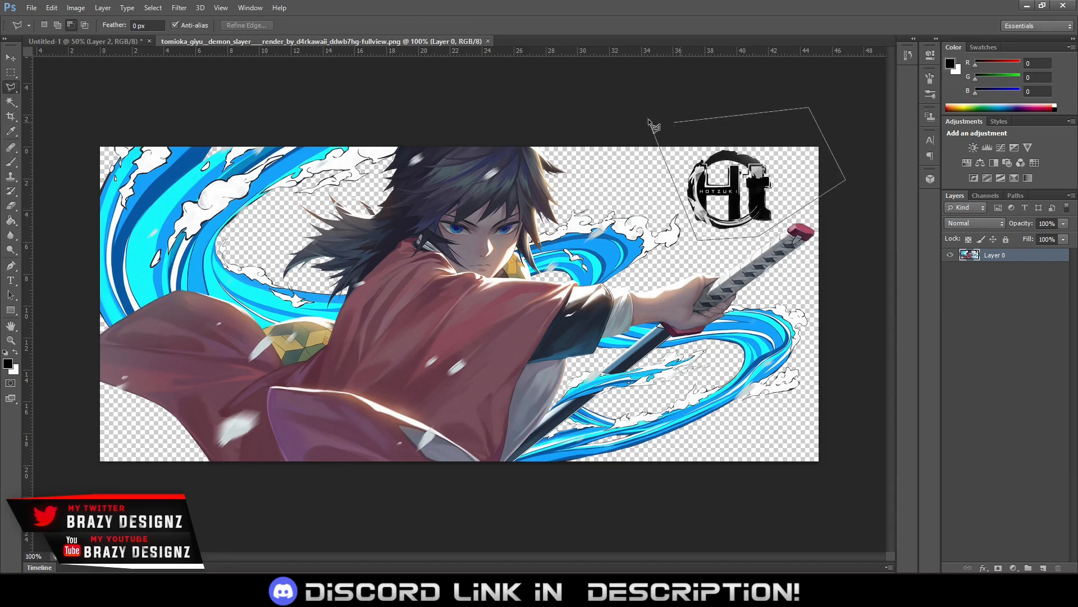
{"action": "left_click", "coordinate": [648, 118]}
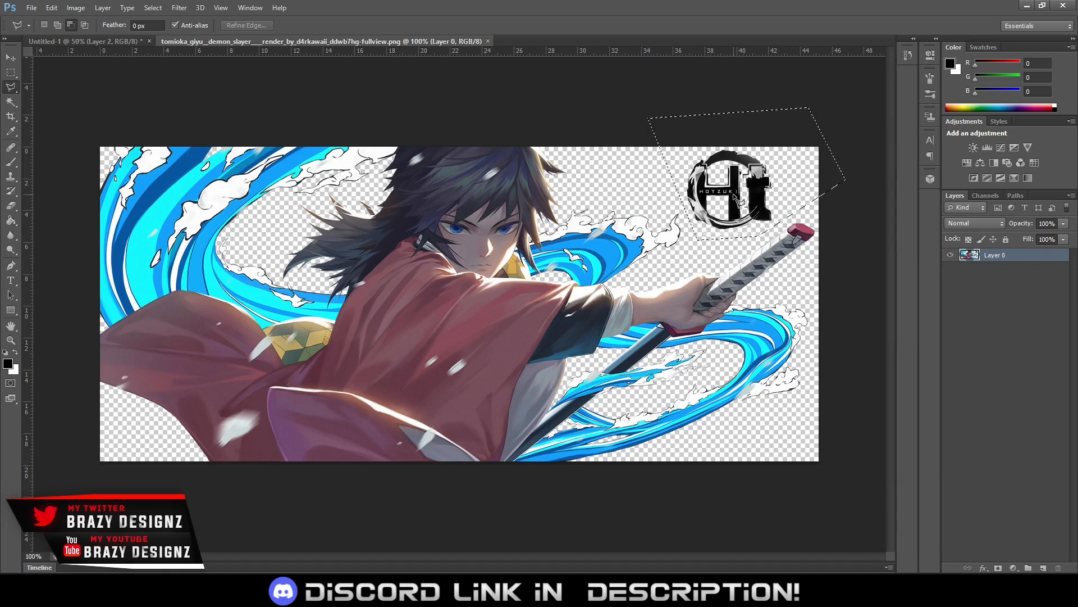
{"action": "key", "text": "Delete"}
{"action": "key", "text": "ctrl+d"}
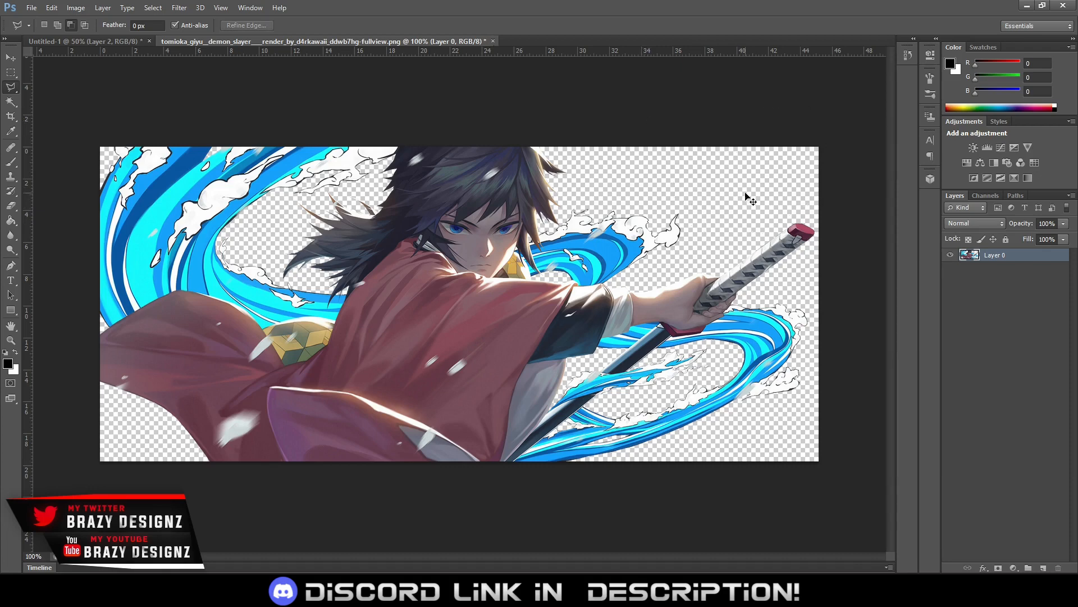
Copy the entire cleaned character render and paste it into the Untitled-1 banner as a layer below Borders
{"action": "key", "text": "ctrl+a"}
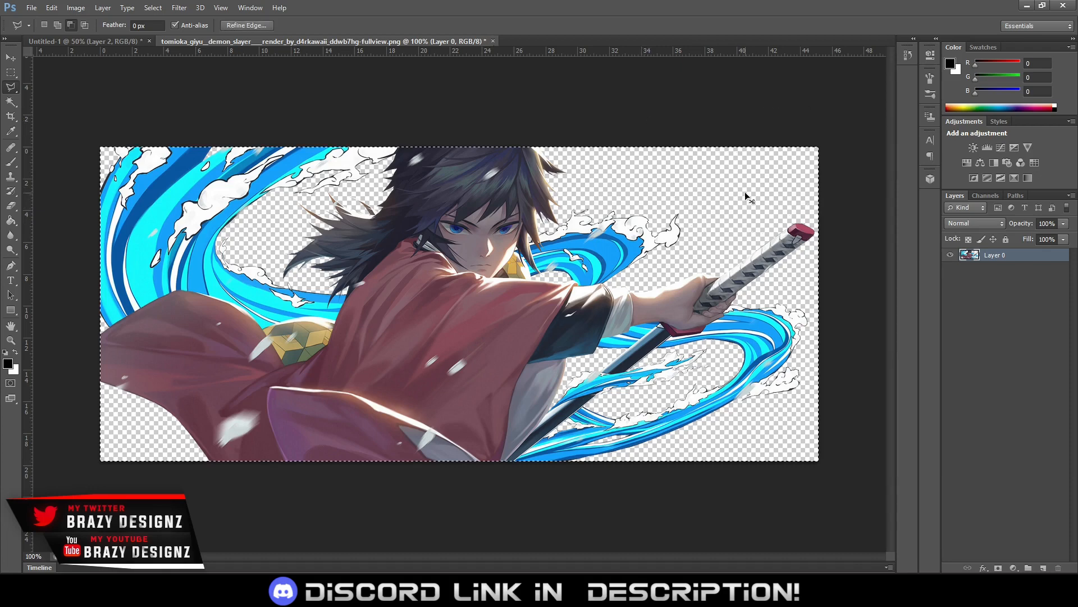
{"action": "left_click", "coordinate": [101, 44]}
{"action": "key", "text": "ctrl+v"}
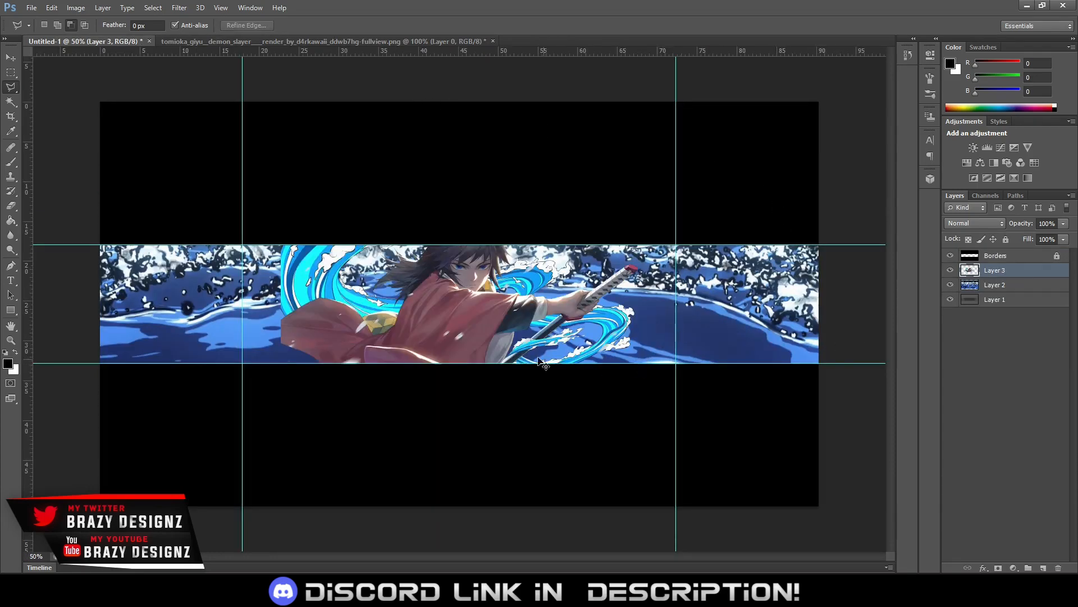
Scale the pasted render to about 77% and place it in the left half of the visible banner strip, around the left vertical guide
{"action": "key", "text": "ctrl+t"}
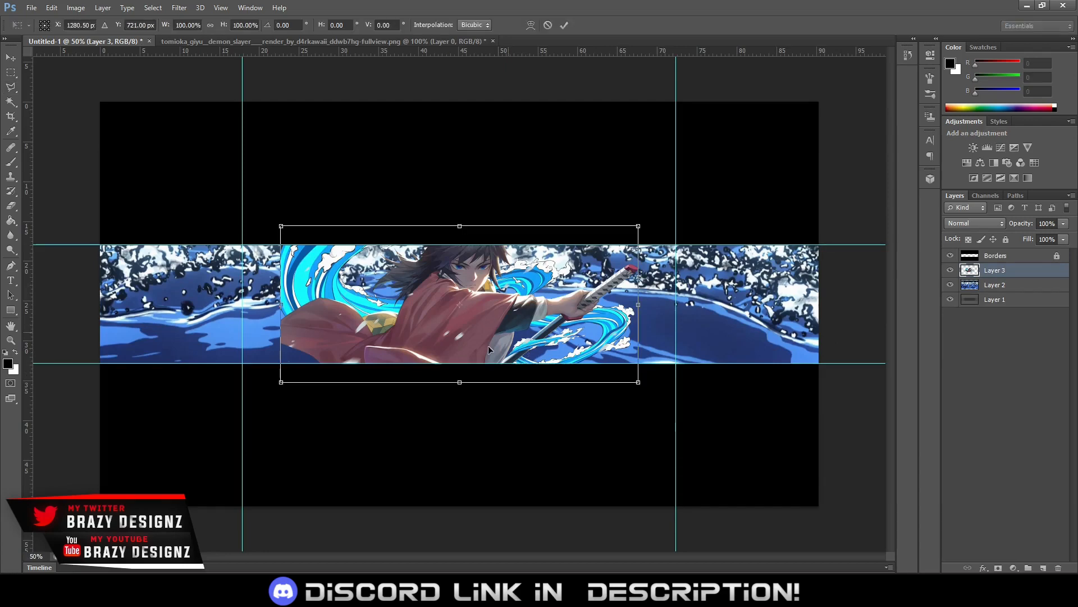
{"action": "left_click_drag", "start_coordinate": [487, 349], "coordinate": [438, 350]}
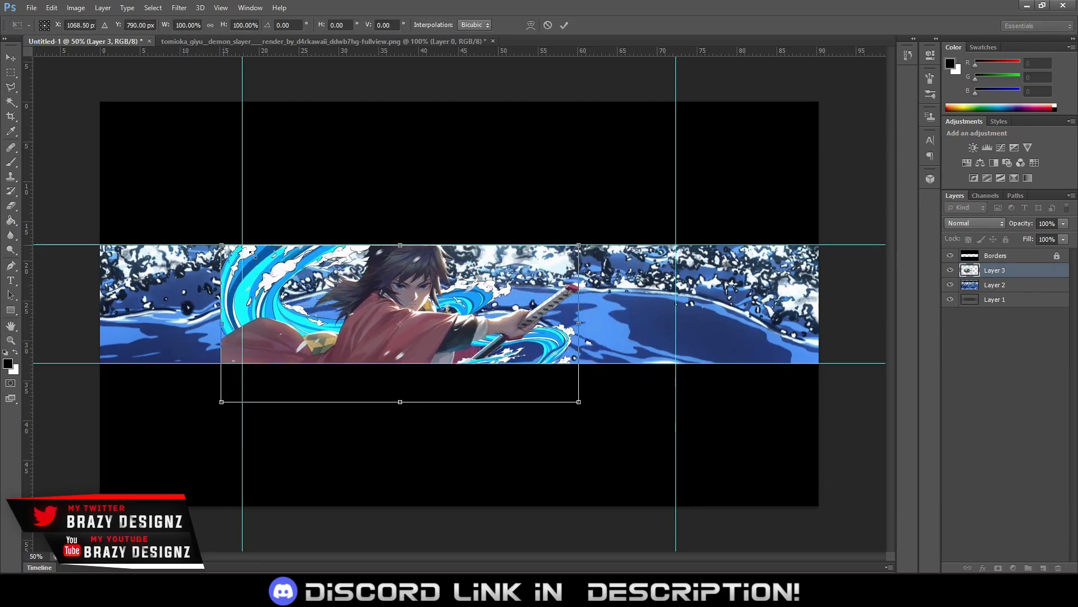
{"action": "left_click_drag", "start_coordinate": [220, 244], "coordinate": [260, 258]}
{"action": "left_click_drag", "start_coordinate": [478, 332], "coordinate": [434, 319]}
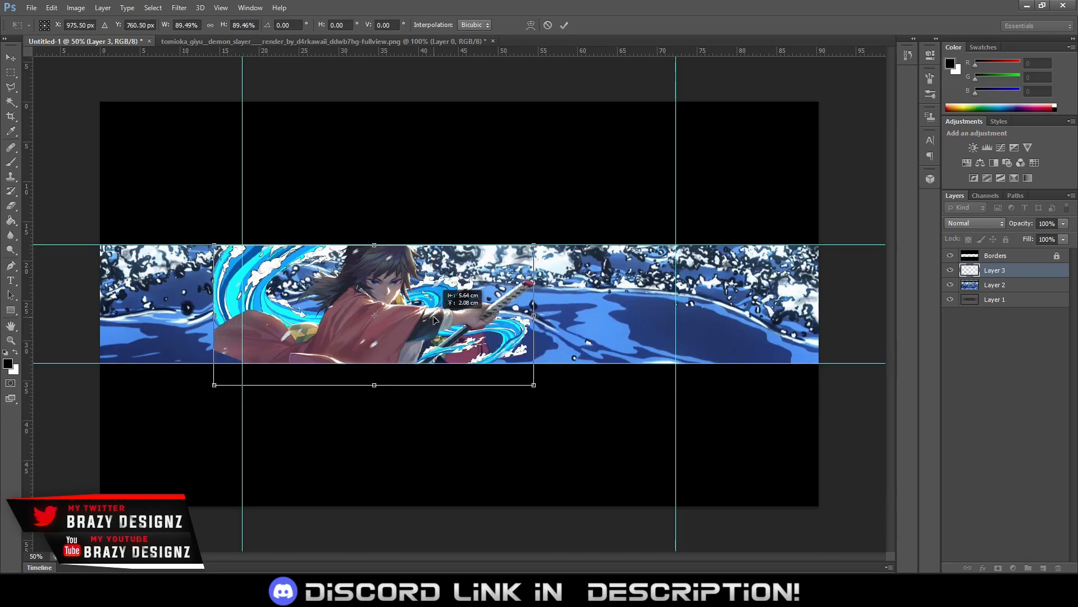
{"action": "left_click_drag", "start_coordinate": [215, 246], "coordinate": [235, 249]}
{"action": "left_click_drag", "start_coordinate": [457, 319], "coordinate": [422, 303]}
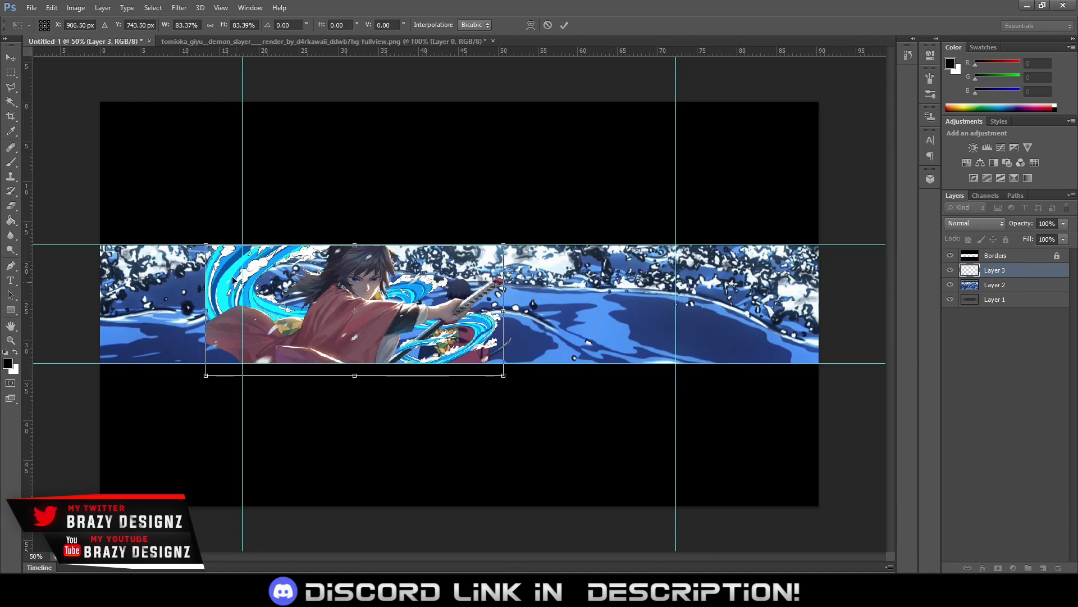
{"action": "left_click_drag", "start_coordinate": [206, 246], "coordinate": [230, 256]}
{"action": "left_click_drag", "start_coordinate": [430, 338], "coordinate": [423, 328]}
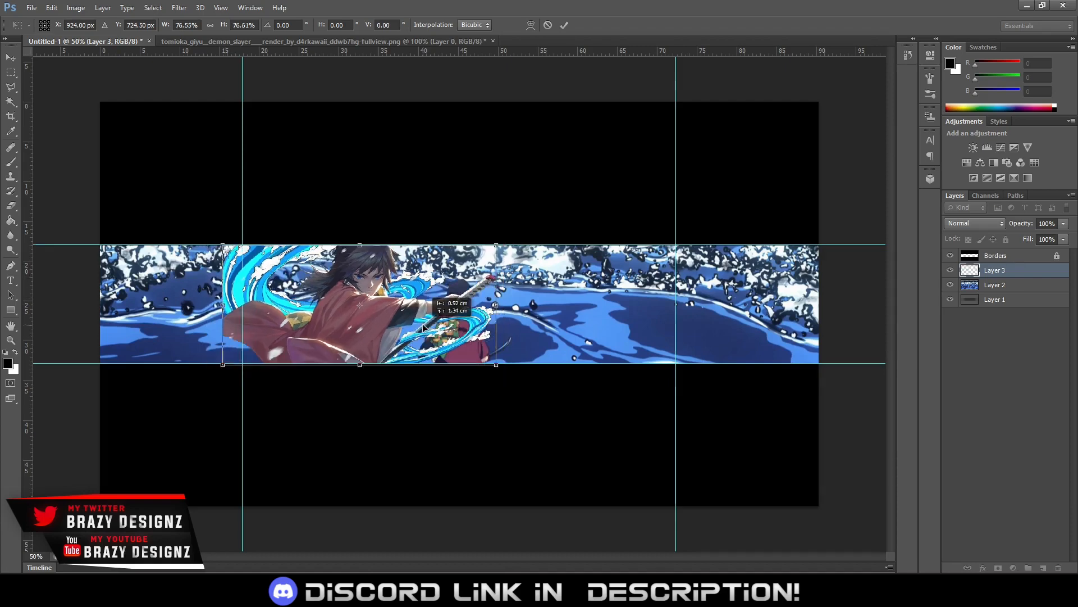
{"action": "key", "text": "Return"}
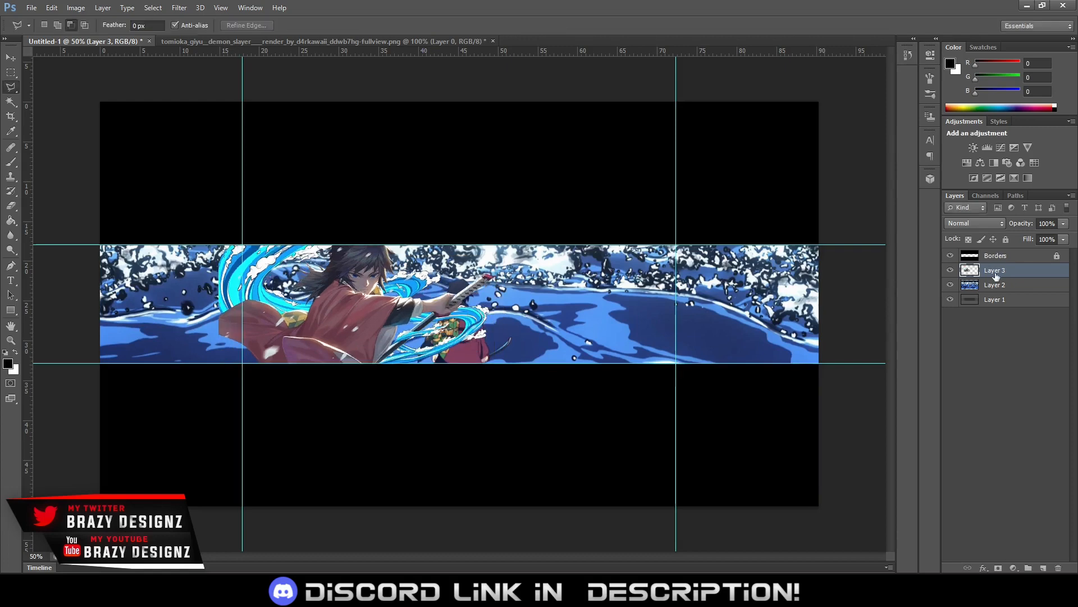
Add a Hue/Saturation adjustment clipped to the character render on Layer 3
{"action": "left_click", "coordinate": [966, 163]}
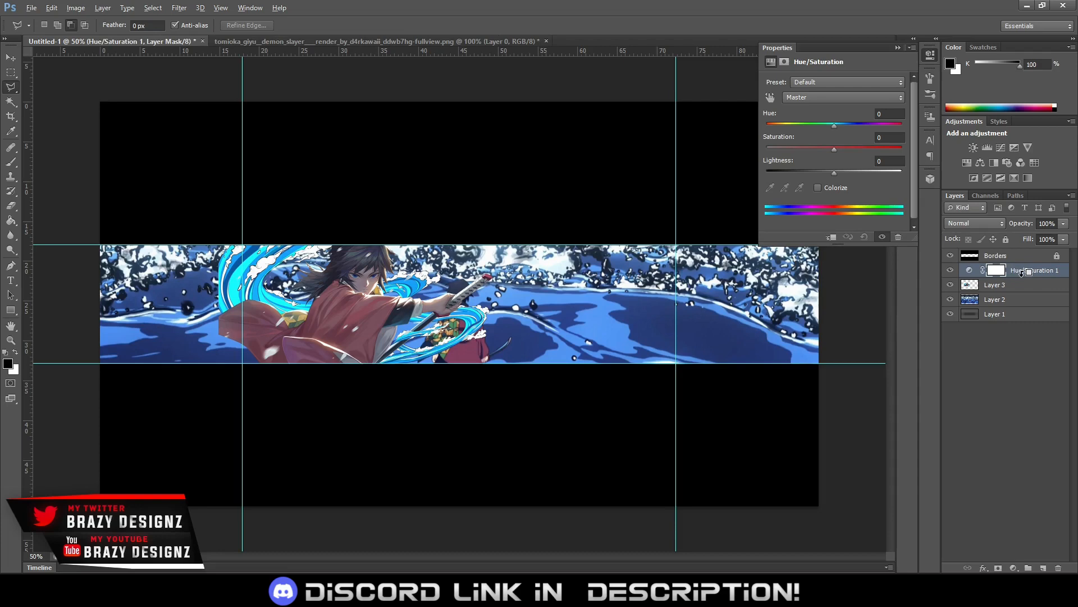
{"action": "left_click", "coordinate": [1023, 274], "text": "alt"}
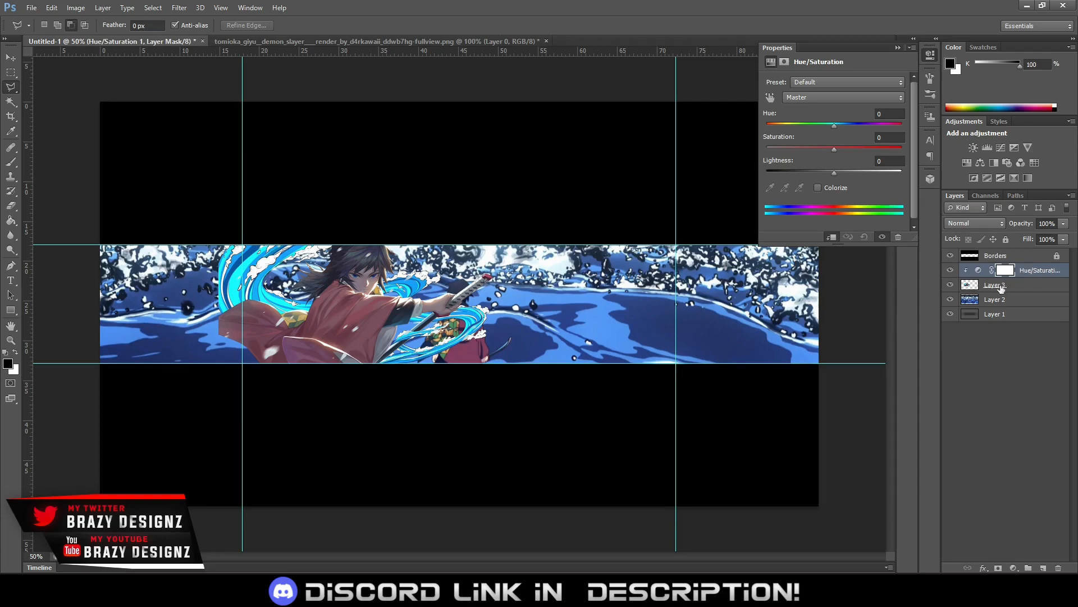
Rename the render layer Layer 3 as Giyu and the image layer Layer 2 as Water Background
{"action": "double_click", "coordinate": [994, 285]}
{"action": "type", "text": "Giyu"}
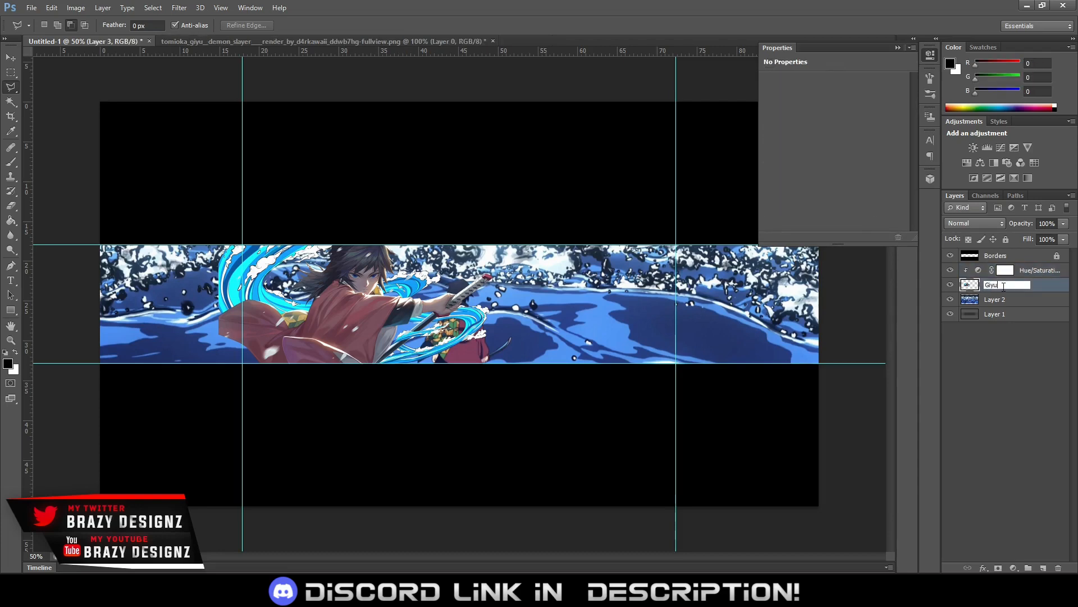
{"action": "key", "text": "Return"}
{"action": "double_click", "coordinate": [992, 299]}
{"action": "type", "text": "Wa"}
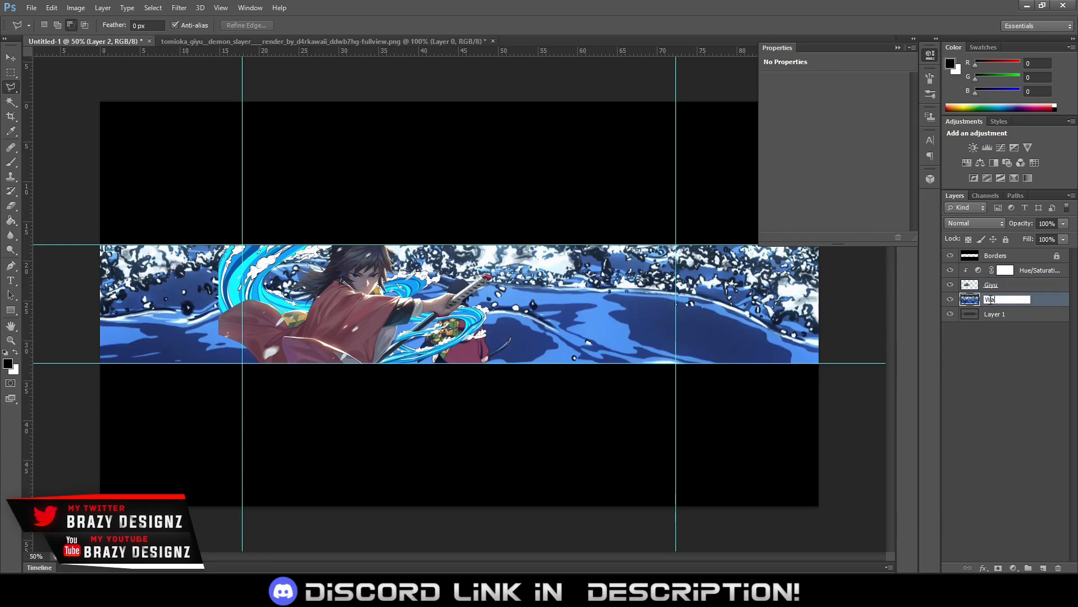
{"action": "type", "text": "ter Background"}
{"action": "key", "text": "Return"}
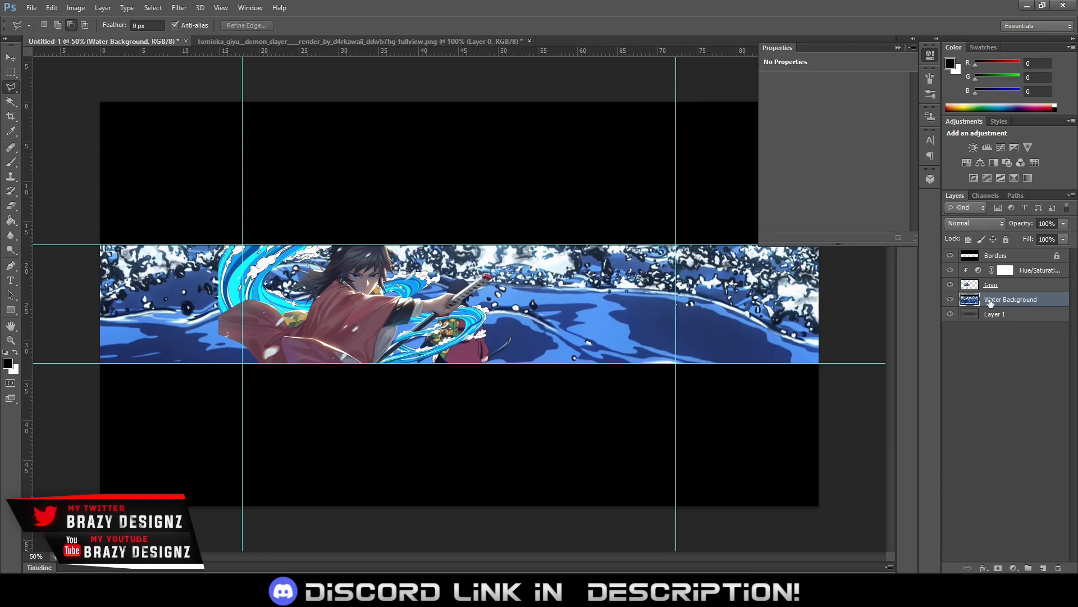
Set the render's Hue/Saturation adjustment to Saturation +50 and Lightness -1
{"action": "left_click", "coordinate": [1027, 272]}
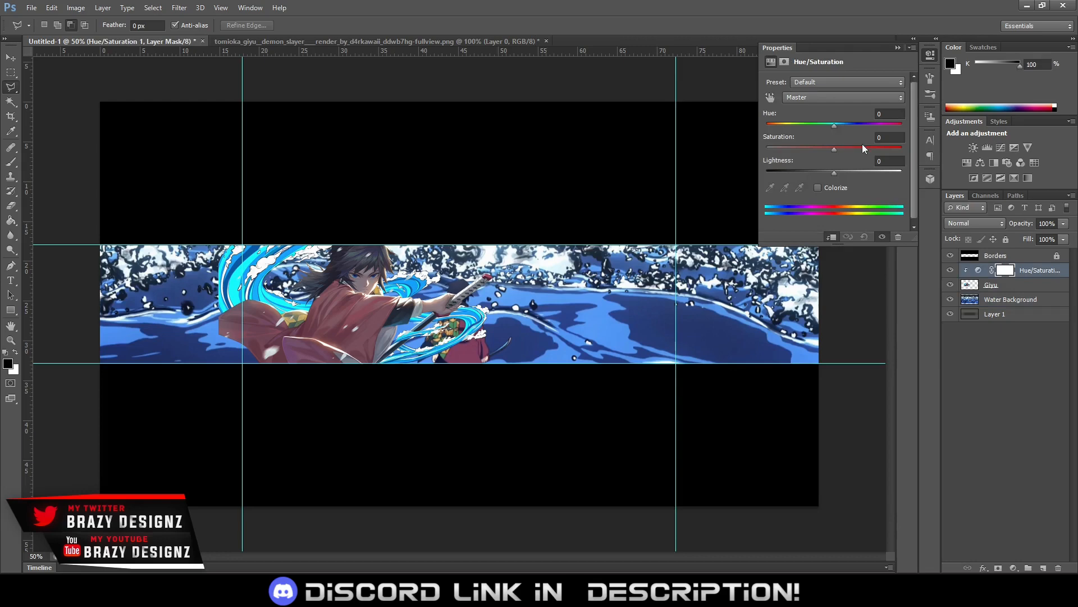
{"action": "left_click_drag", "start_coordinate": [861, 144], "coordinate": [872, 145]}
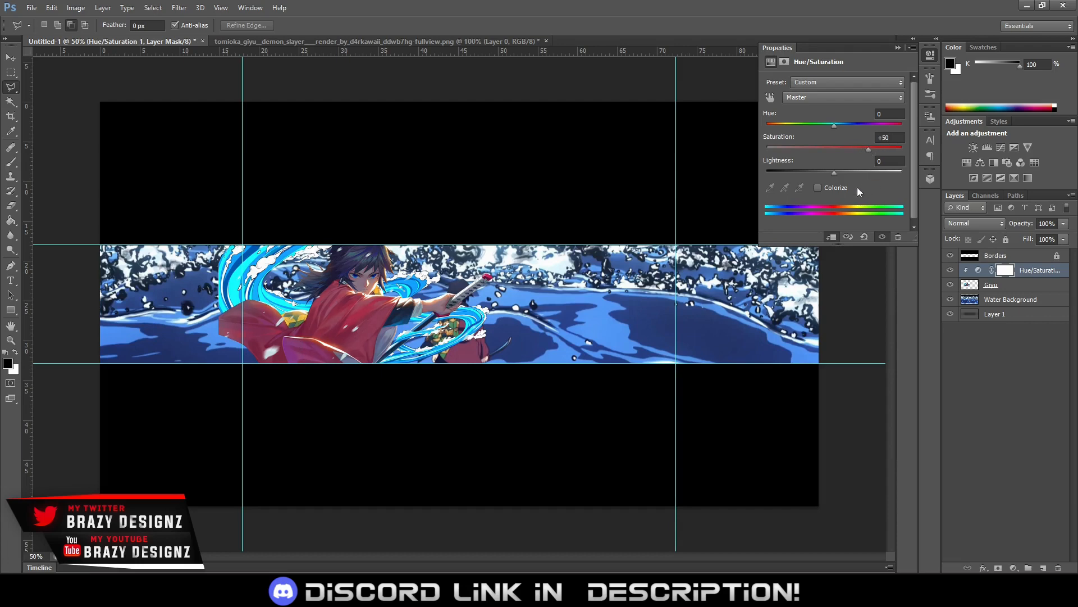
{"action": "left_click_drag", "start_coordinate": [835, 172], "coordinate": [830, 172]}
{"action": "left_click", "coordinate": [887, 164]}
Compare the Giyu render with and without its Hue/Saturation adjustment
{"action": "left_click", "coordinate": [883, 236]}
{"action": "left_click", "coordinate": [883, 236]}
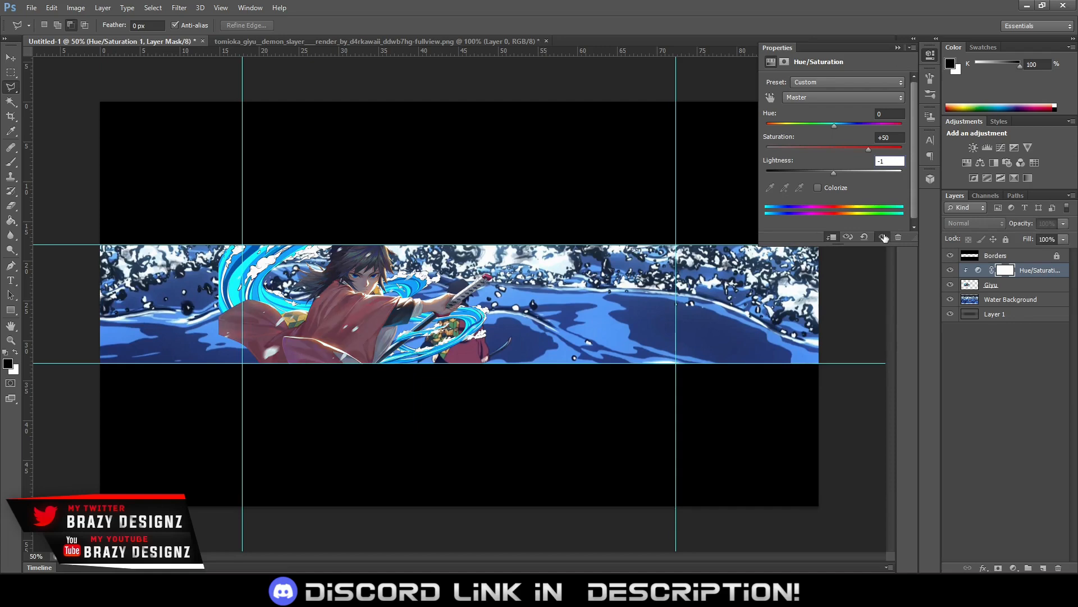
{"action": "left_click", "coordinate": [884, 236]}
{"action": "left_click", "coordinate": [884, 236]}
{"action": "left_click", "coordinate": [883, 237]}
{"action": "left_click", "coordinate": [884, 237]}
{"action": "left_click", "coordinate": [884, 237]}
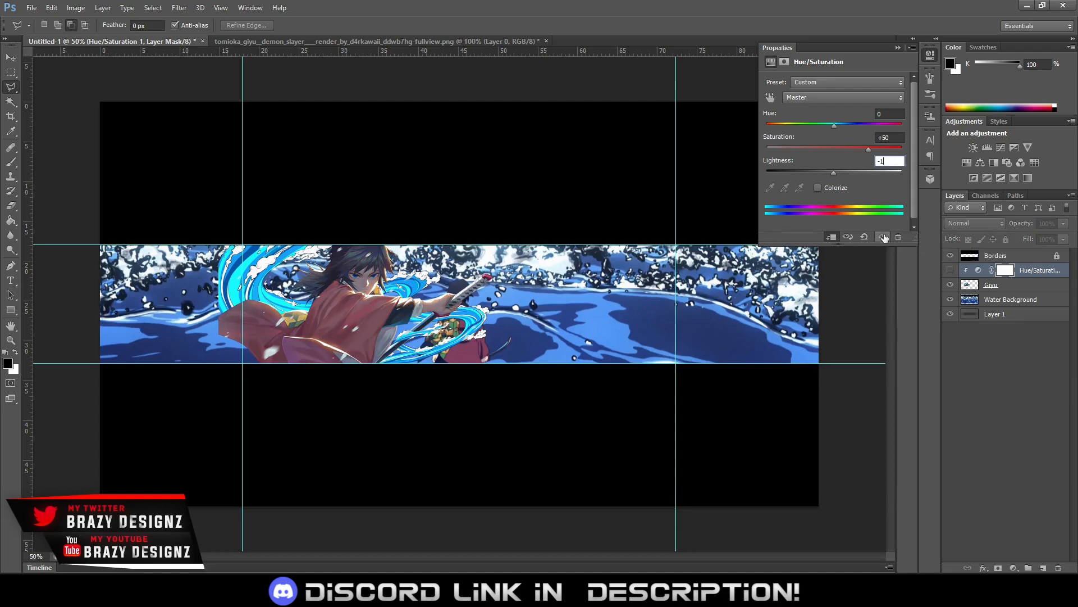
{"action": "left_click", "coordinate": [884, 237]}
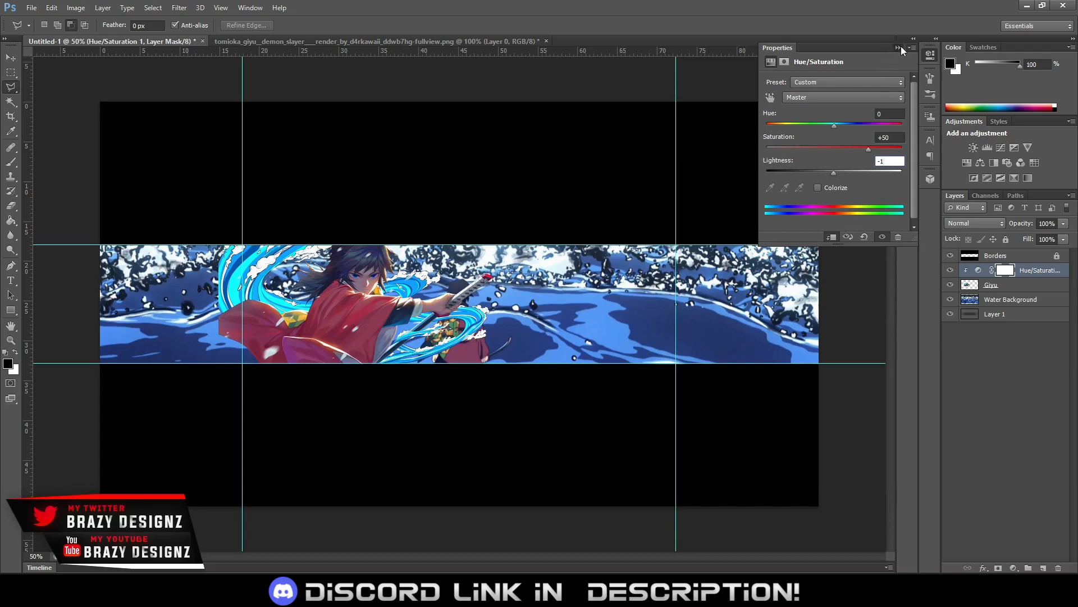
{"action": "left_click", "coordinate": [897, 48]}
Add a Curves adjustment clipped to the Giyu render, shift the black point slightly inward and lower the midtones slightly, comparing before and after
{"action": "left_click", "coordinate": [1002, 147]}
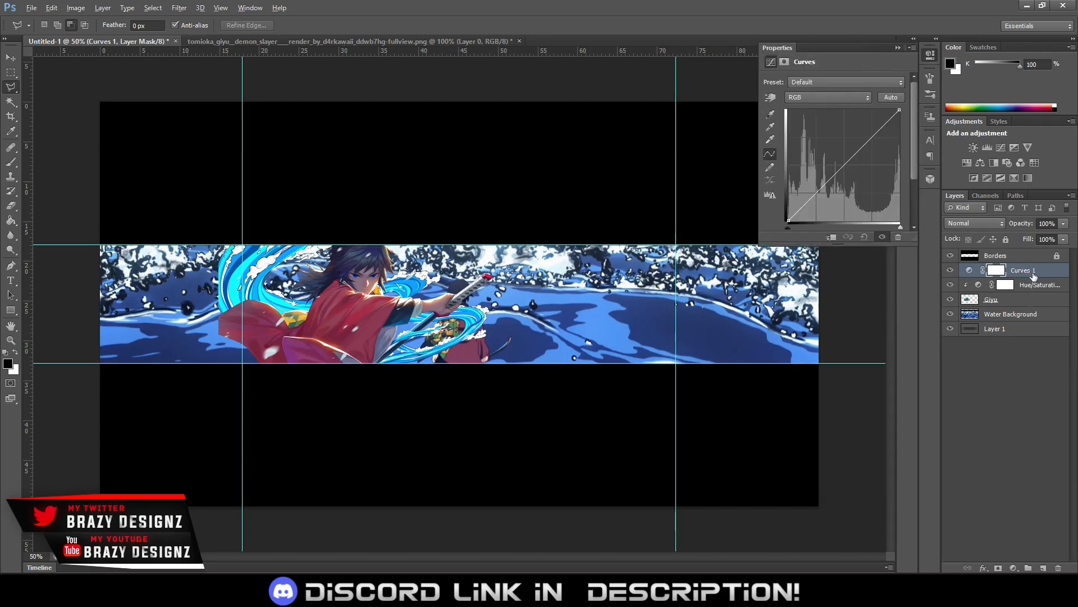
{"action": "left_click", "coordinate": [1038, 275], "text": "alt"}
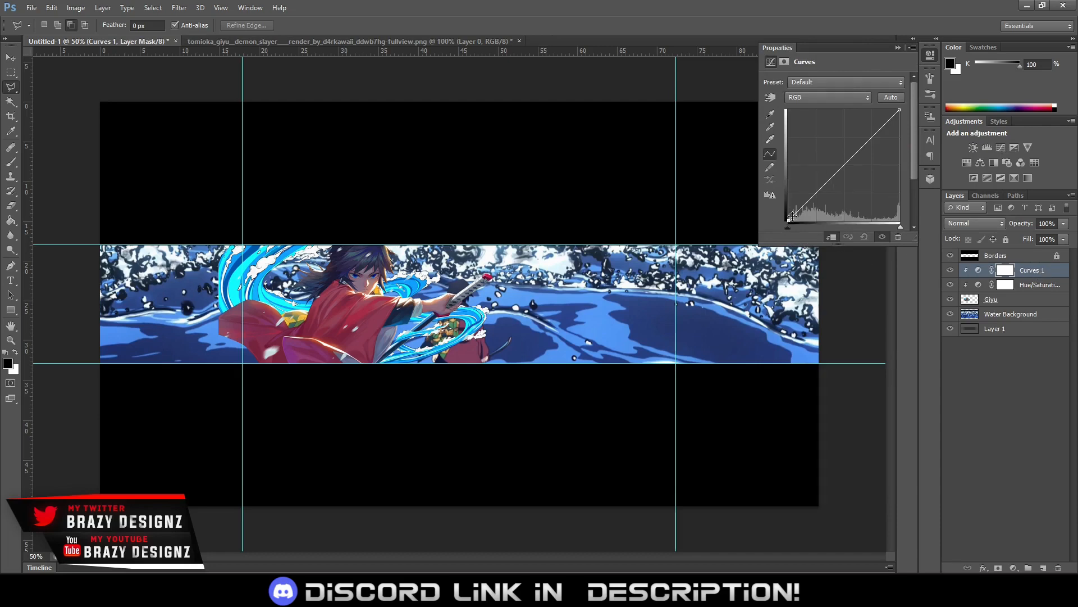
{"action": "left_click_drag", "start_coordinate": [790, 220], "coordinate": [793, 220]}
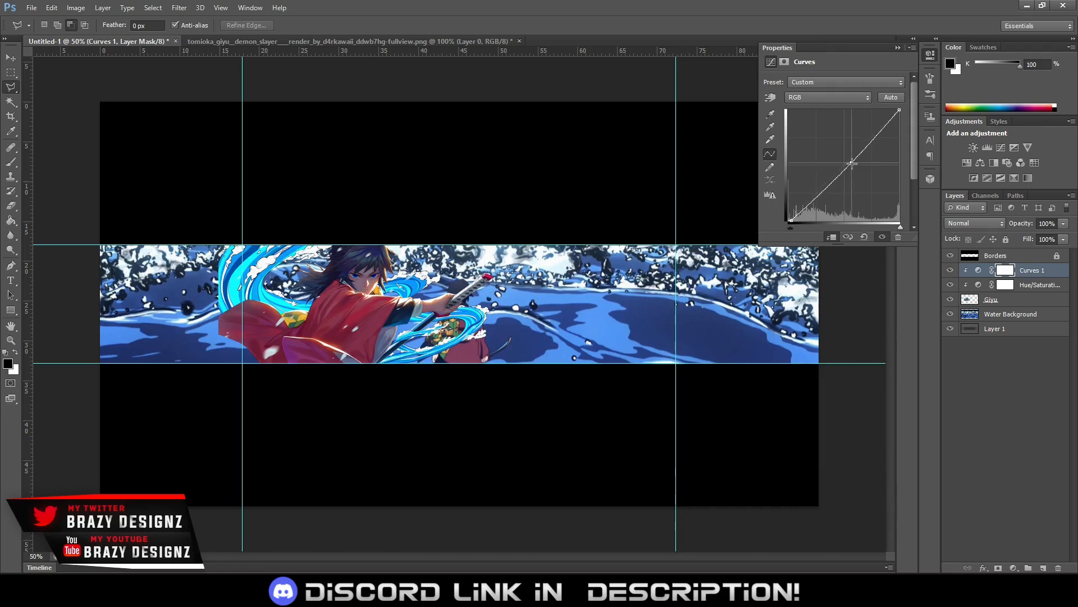
{"action": "left_click", "coordinate": [852, 162]}
{"action": "left_click", "coordinate": [882, 237]}
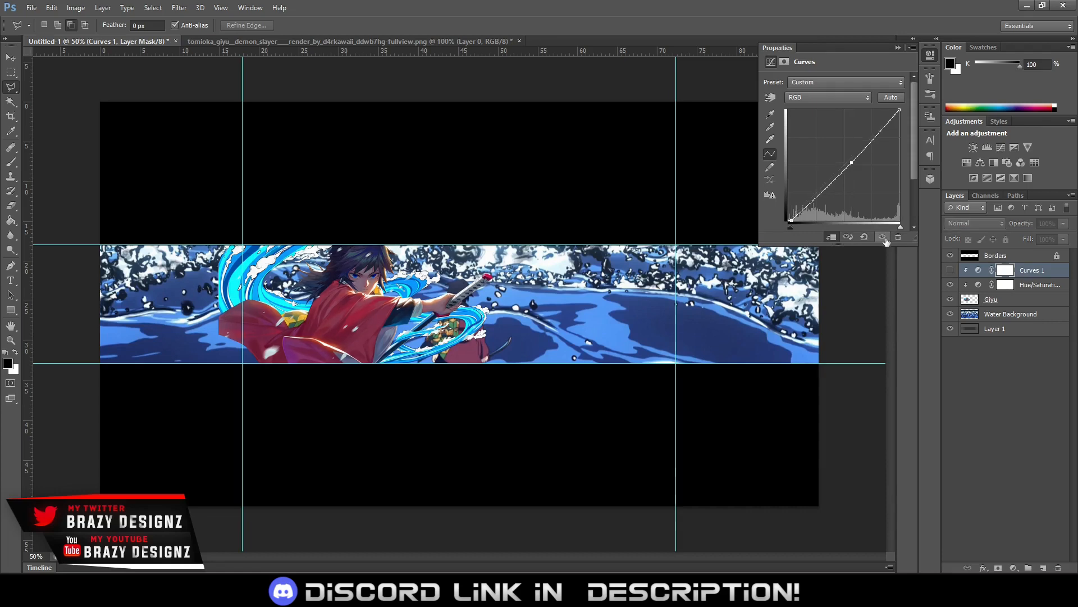
{"action": "left_click", "coordinate": [884, 238]}
{"action": "left_click", "coordinate": [884, 238]}
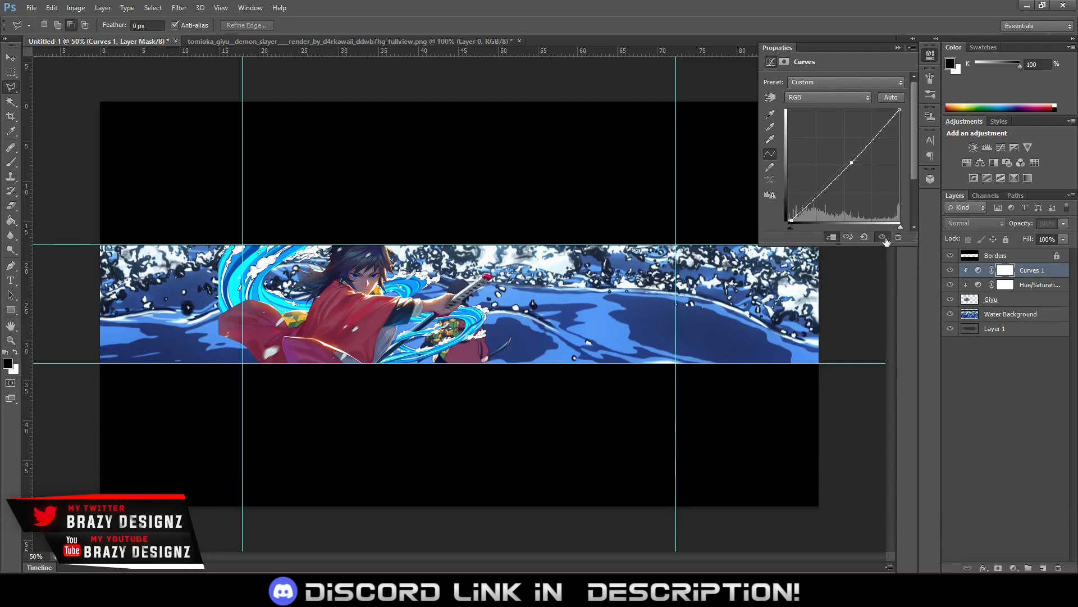
{"action": "left_click", "coordinate": [884, 238]}
{"action": "left_click", "coordinate": [898, 47]}
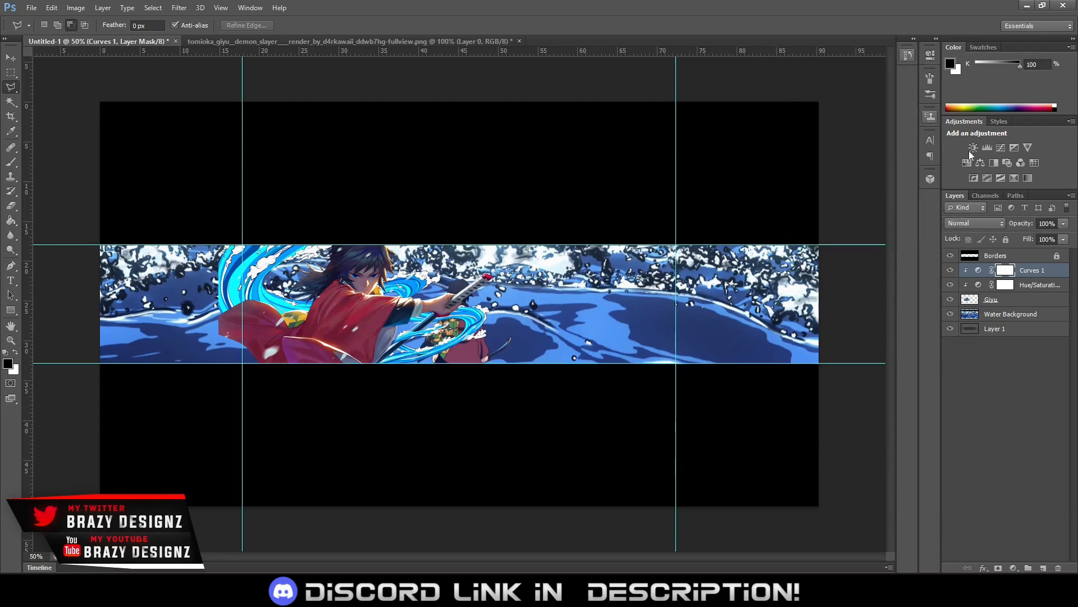
Reduce the Curves 1 adjustment's opacity to 73% and compare the render with and without it
{"action": "left_click", "coordinate": [1063, 223]}
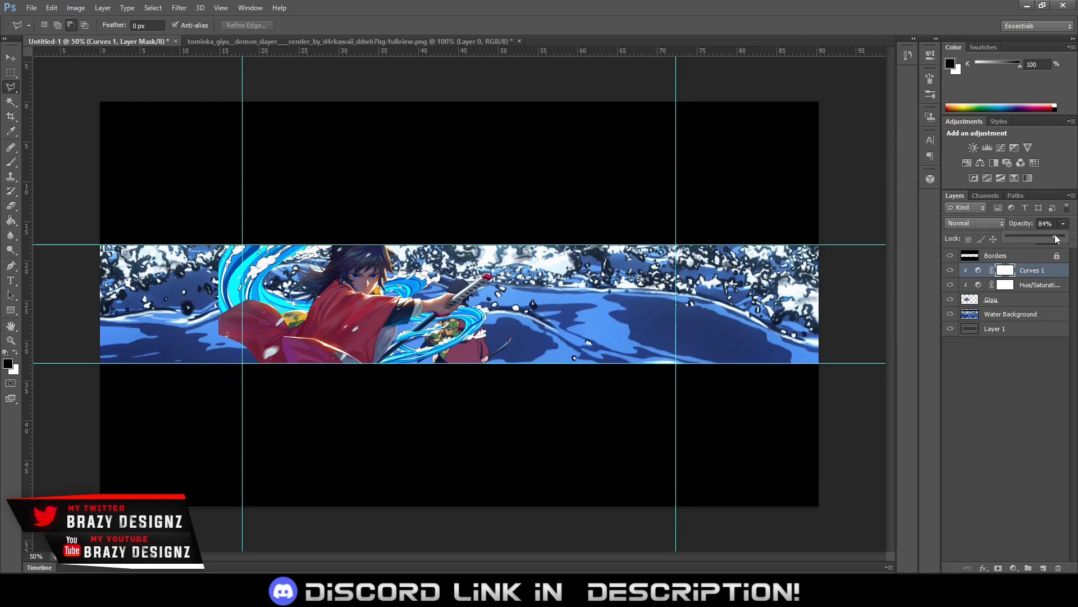
{"action": "left_click_drag", "start_coordinate": [1057, 239], "coordinate": [1055, 239]}
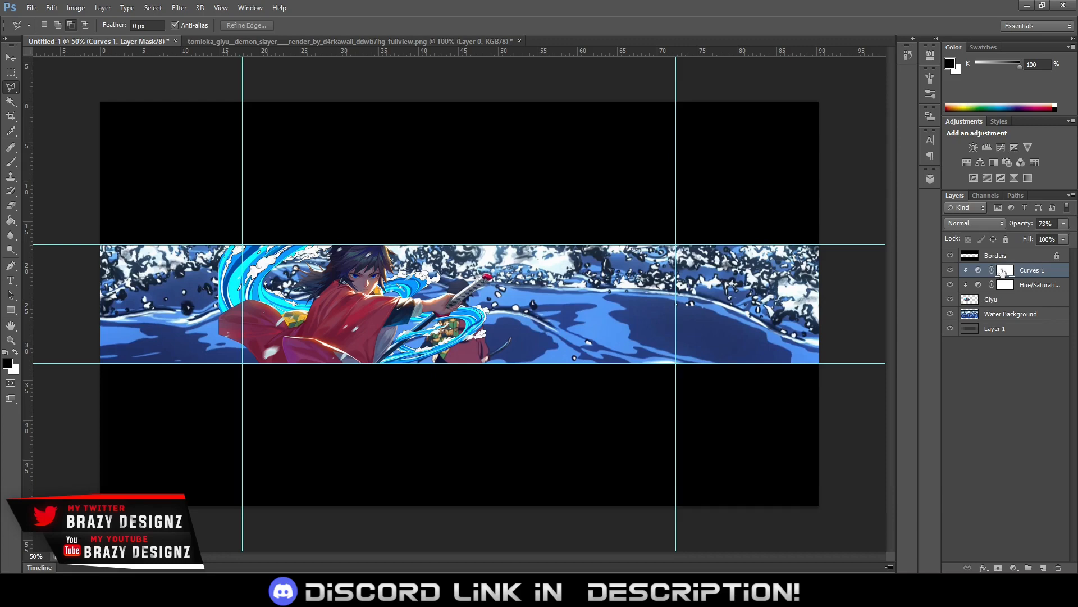
{"action": "left_click", "coordinate": [950, 271]}
{"action": "left_click", "coordinate": [951, 271]}
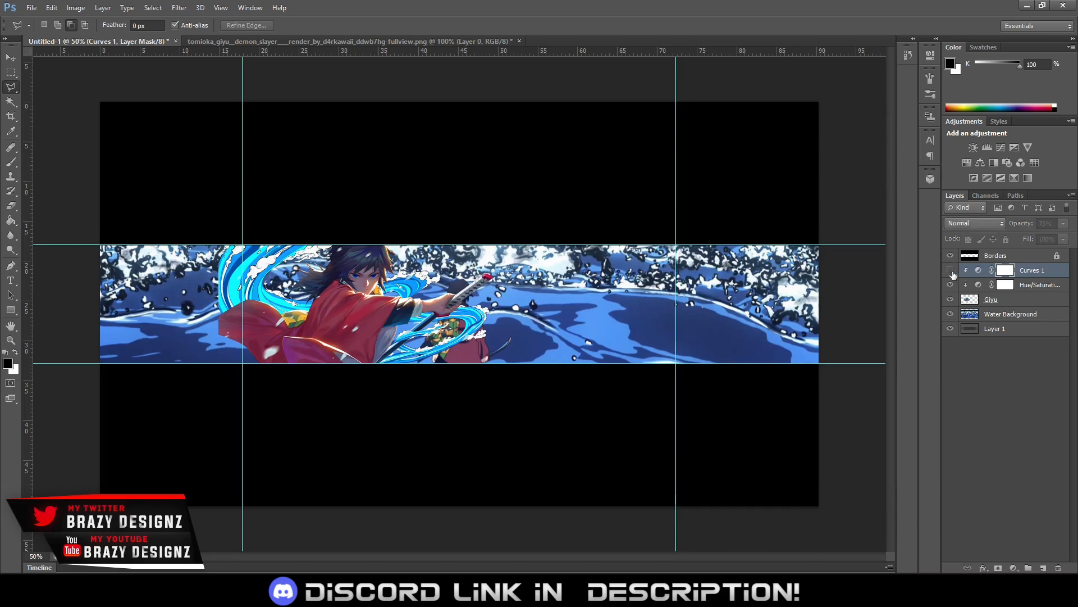
{"action": "left_click", "coordinate": [951, 271]}
{"action": "left_click", "coordinate": [951, 271]}
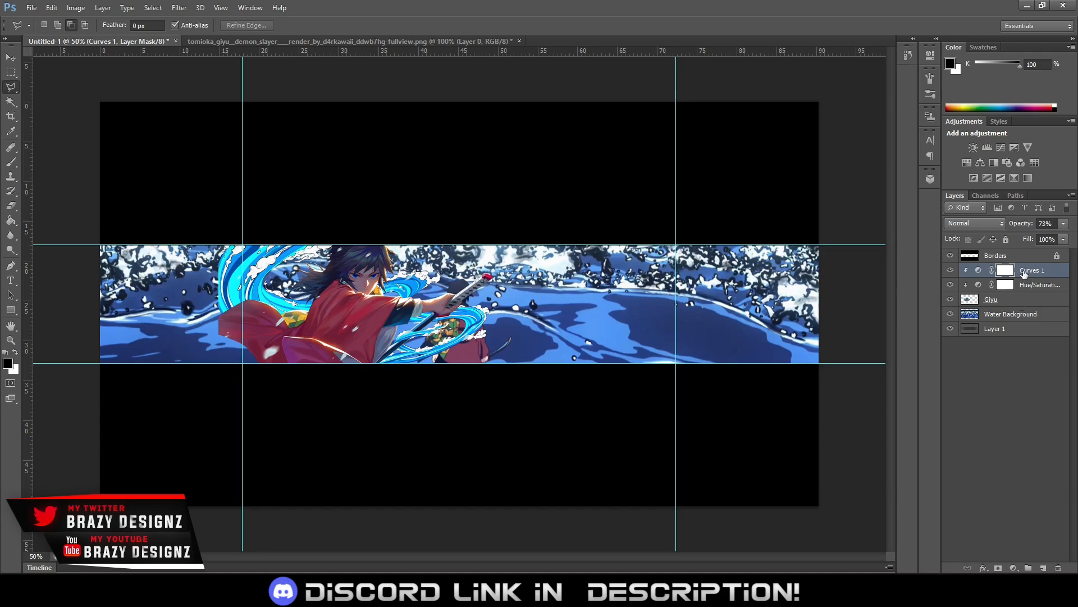
Add a Hue/Saturation adjustment clipped to the Water Background layer and set its Hue to -12
{"action": "left_click", "coordinate": [1017, 316]}
{"action": "left_click", "coordinate": [970, 160]}
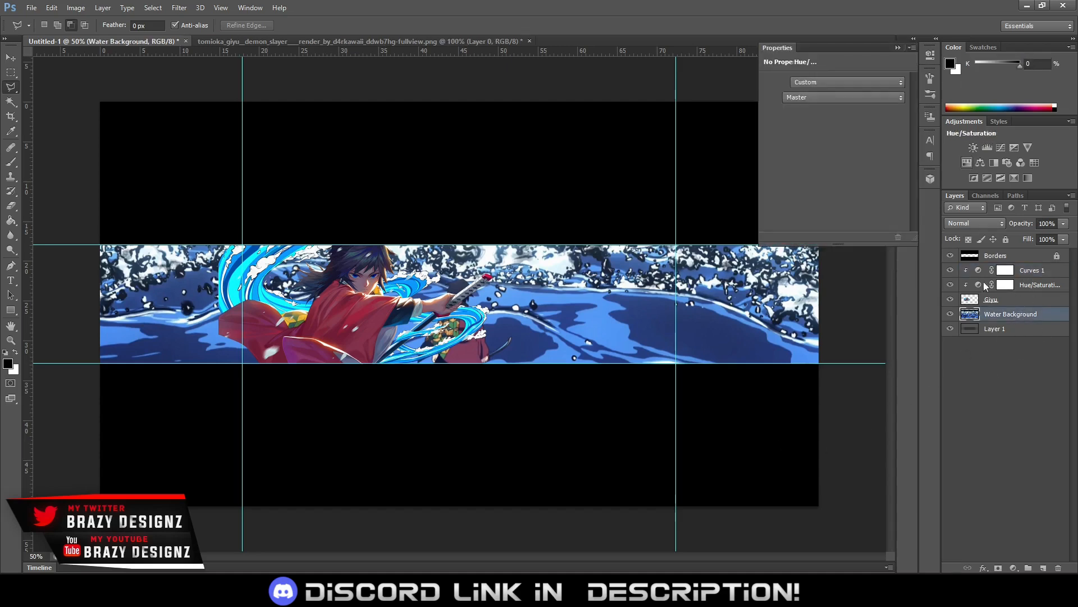
{"action": "left_click", "coordinate": [1021, 318], "text": "alt"}
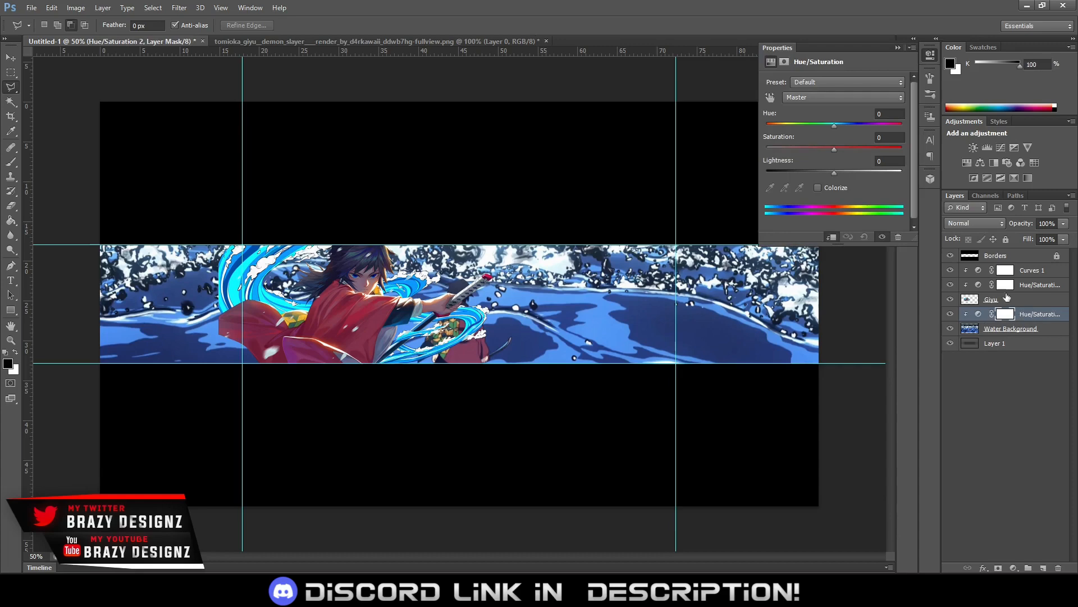
{"action": "left_click_drag", "start_coordinate": [841, 126], "coordinate": [826, 124]}
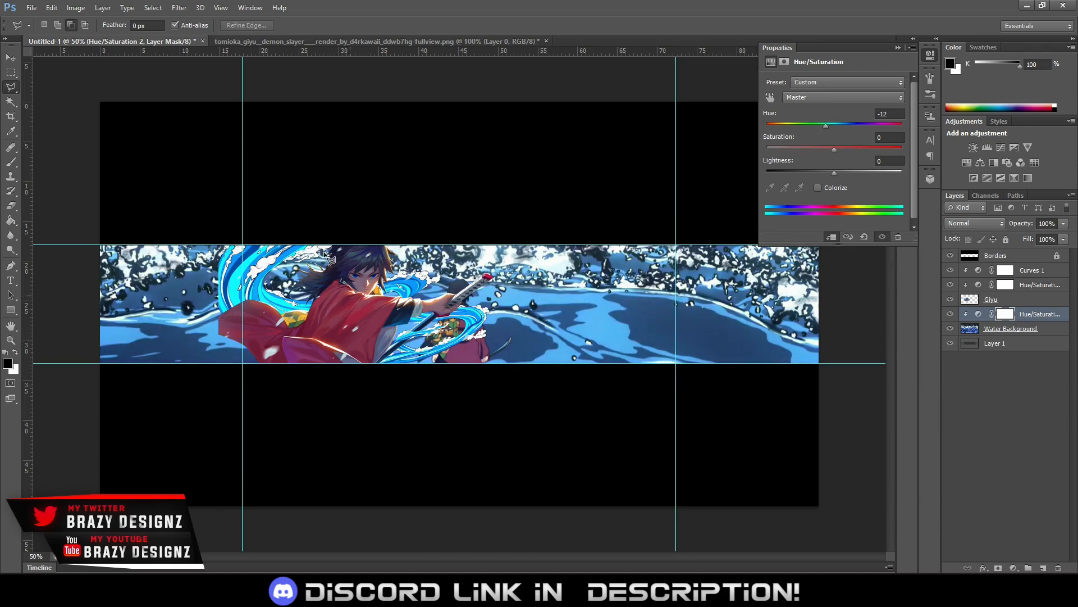
Fine-tune the Water Background's Hue/Saturation adjustment, shifting the hue to about -24 and raising the saturation to about +68
{"action": "left_click_drag", "start_coordinate": [820, 123], "coordinate": [818, 124]}
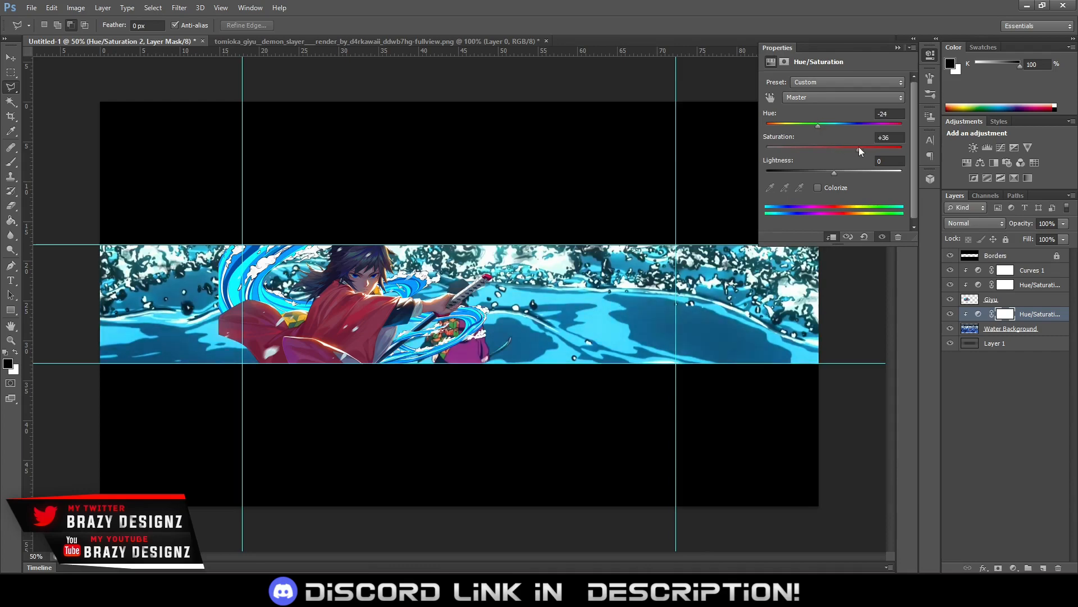
{"action": "left_click_drag", "start_coordinate": [865, 147], "coordinate": [900, 148]}
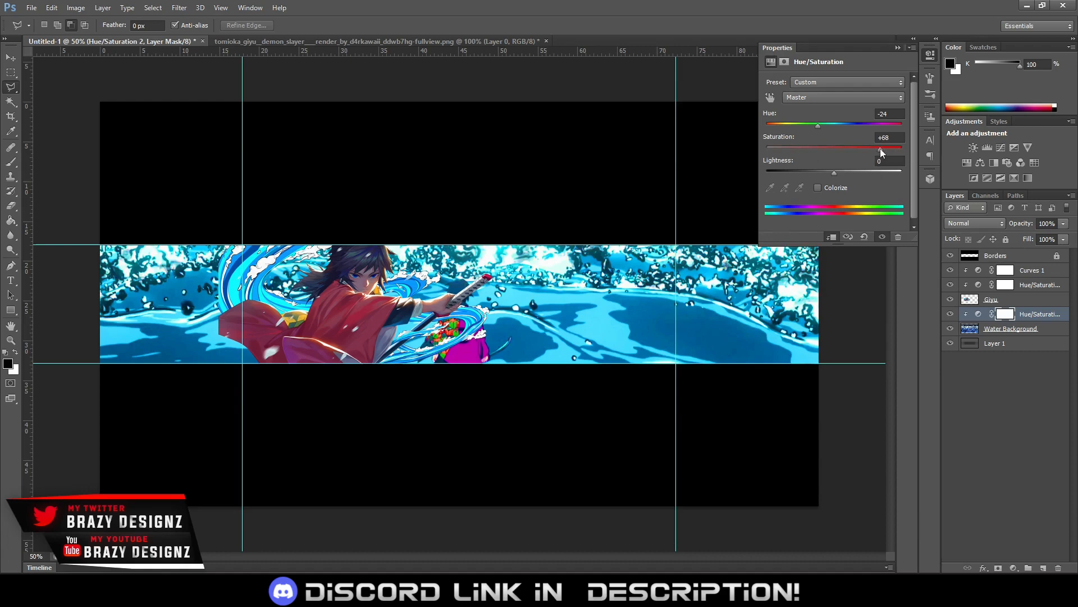
{"action": "left_click_drag", "start_coordinate": [880, 148], "coordinate": [877, 155]}
{"action": "left_click_drag", "start_coordinate": [818, 124], "coordinate": [820, 124]}
{"action": "left_click", "coordinate": [897, 48]}
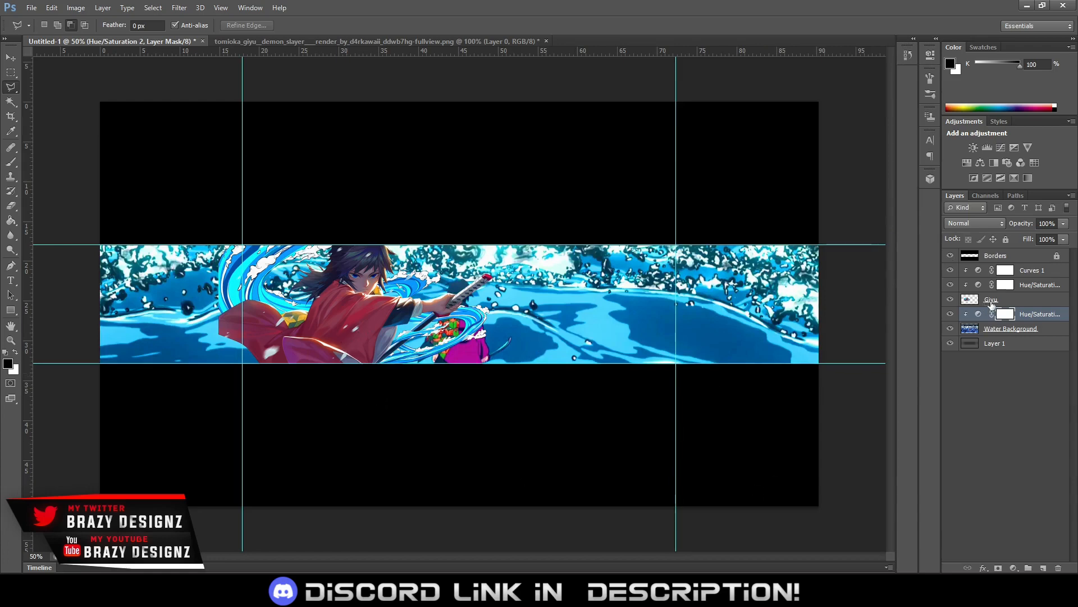
Apply a Gaussian Blur with a radius of 3 pixels to the Water Background layer
{"action": "left_click", "coordinate": [1003, 332]}
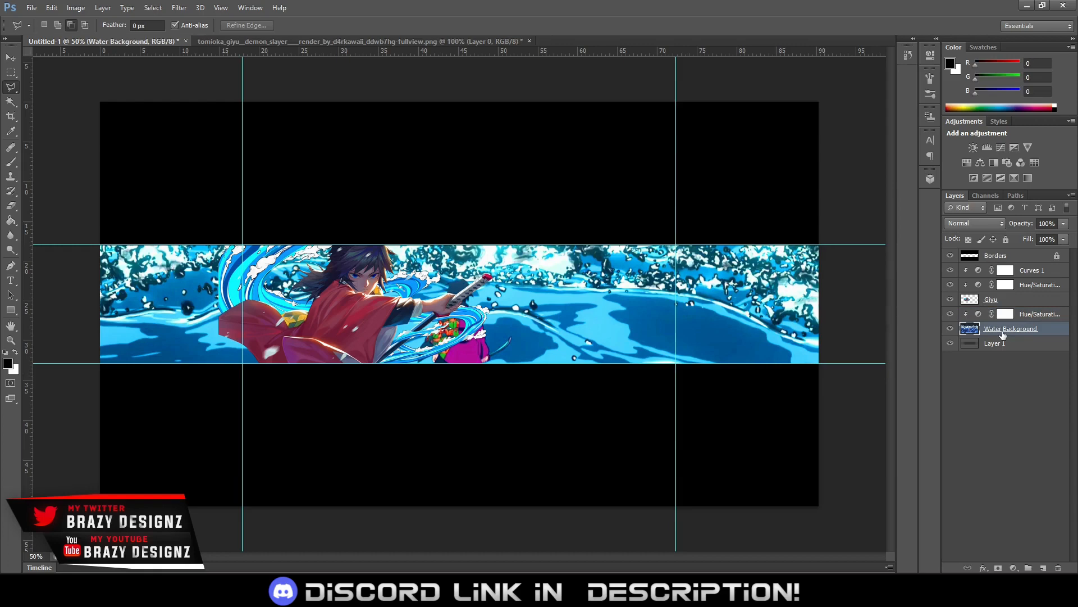
{"action": "left_click", "coordinate": [174, 8]}
{"action": "left_click", "coordinate": [215, 62]}
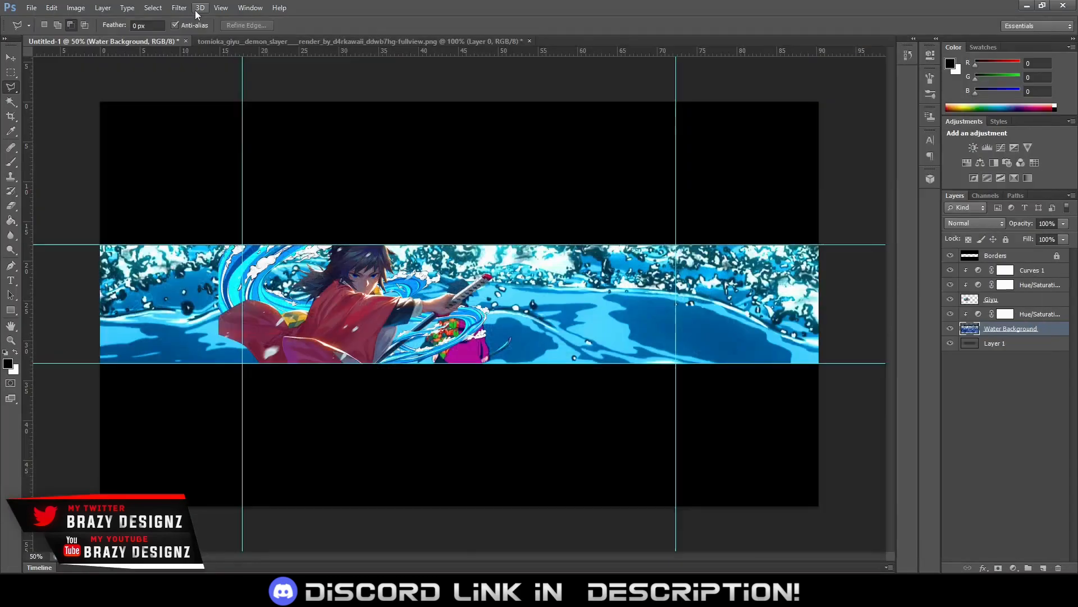
{"action": "left_click", "coordinate": [179, 7]}
{"action": "mouse_move", "coordinate": [232, 159]}
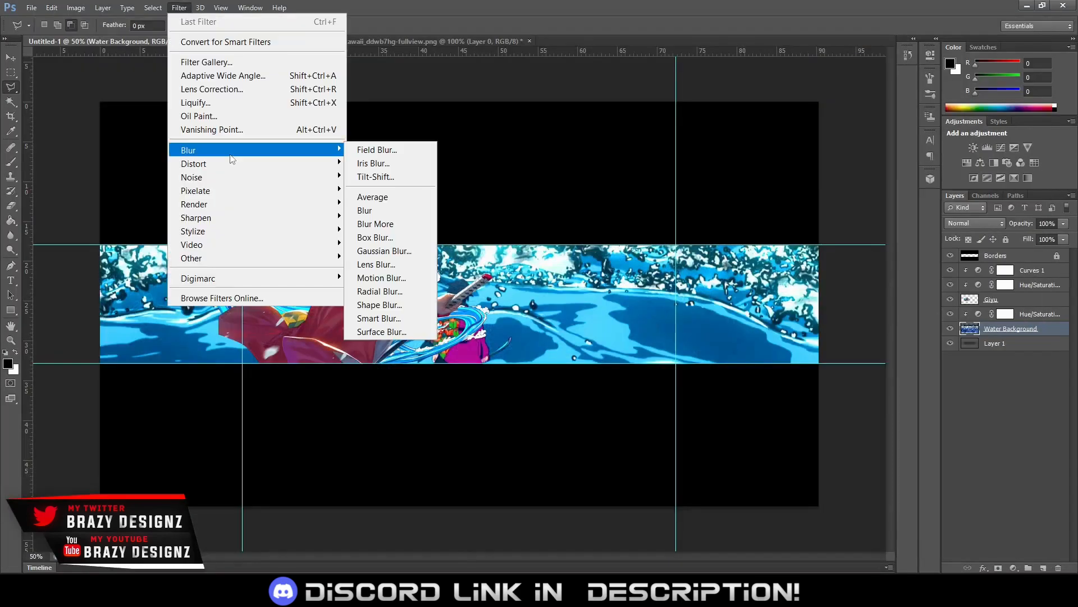
{"action": "left_click", "coordinate": [418, 249]}
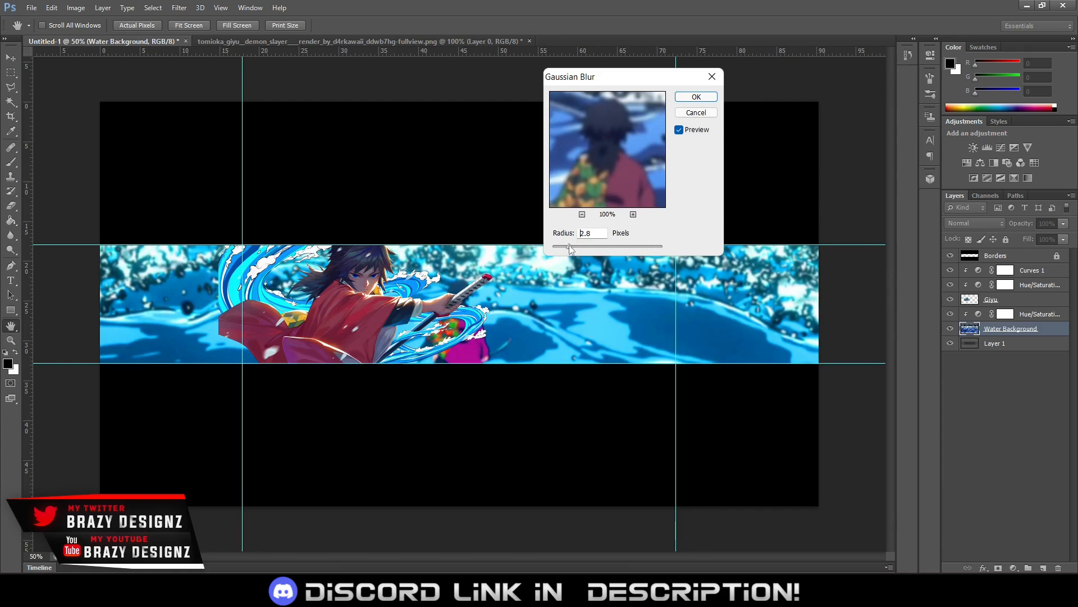
{"action": "left_click_drag", "start_coordinate": [569, 245], "coordinate": [567, 245]}
{"action": "left_click", "coordinate": [679, 128]}
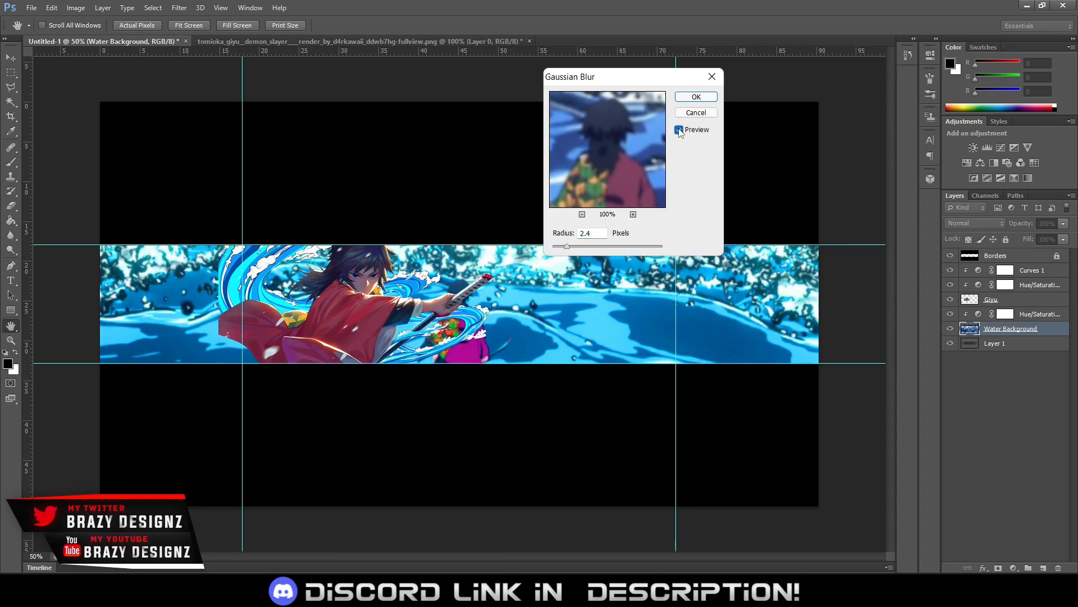
{"action": "double_click", "coordinate": [587, 232]}
{"action": "type", "text": "3"}
{"action": "left_click", "coordinate": [698, 97]}
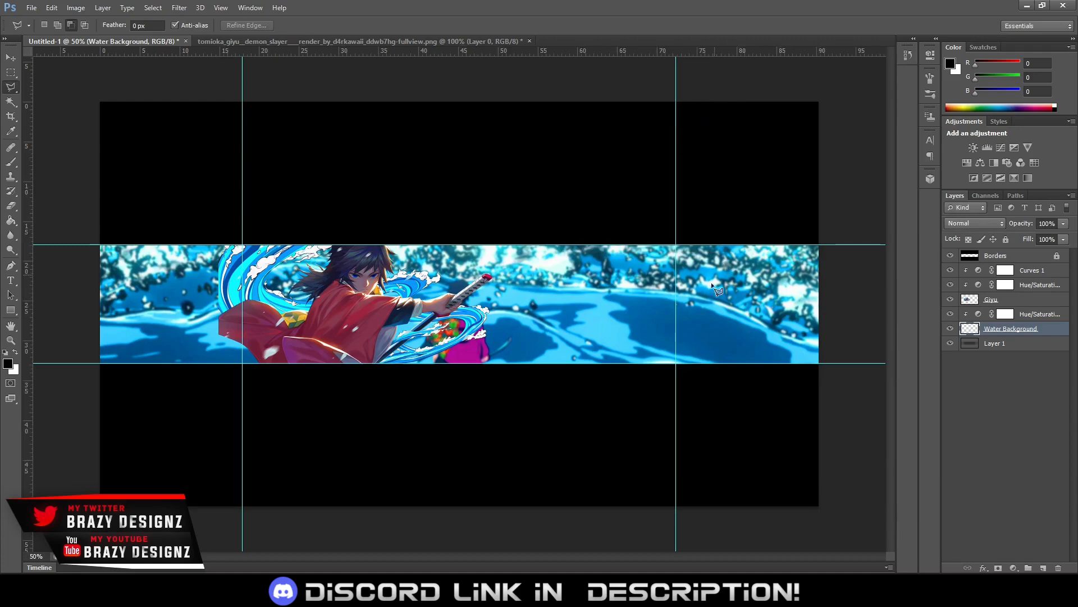
Merge the Giyu layer with its Hue/Saturation and Curves 1 adjustments and rename the merged layer Giyu
{"action": "left_click", "coordinate": [997, 302]}
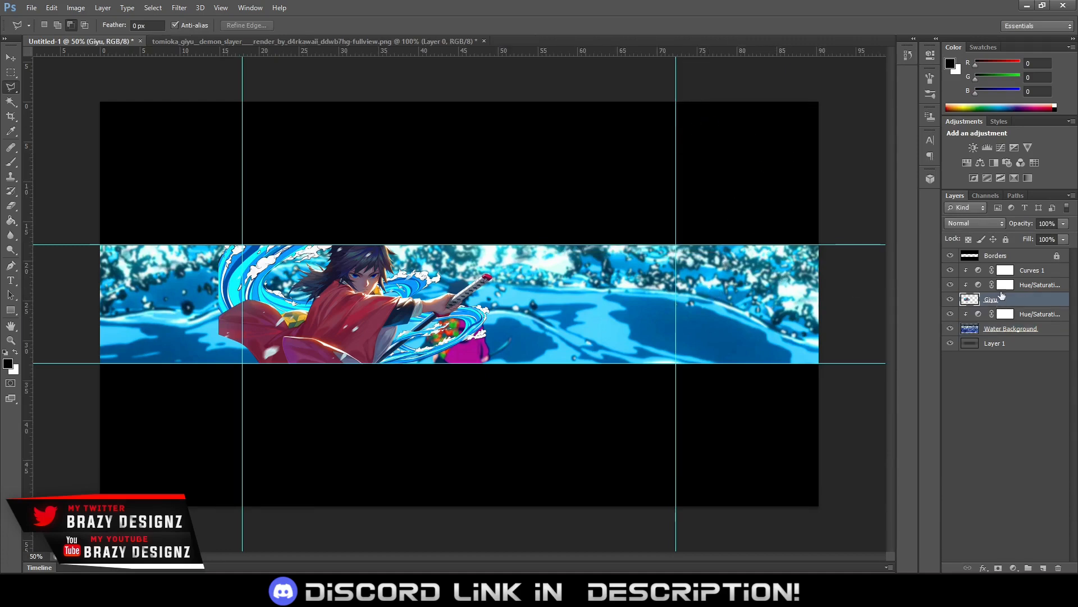
{"action": "left_click", "coordinate": [1022, 271], "text": "shift"}
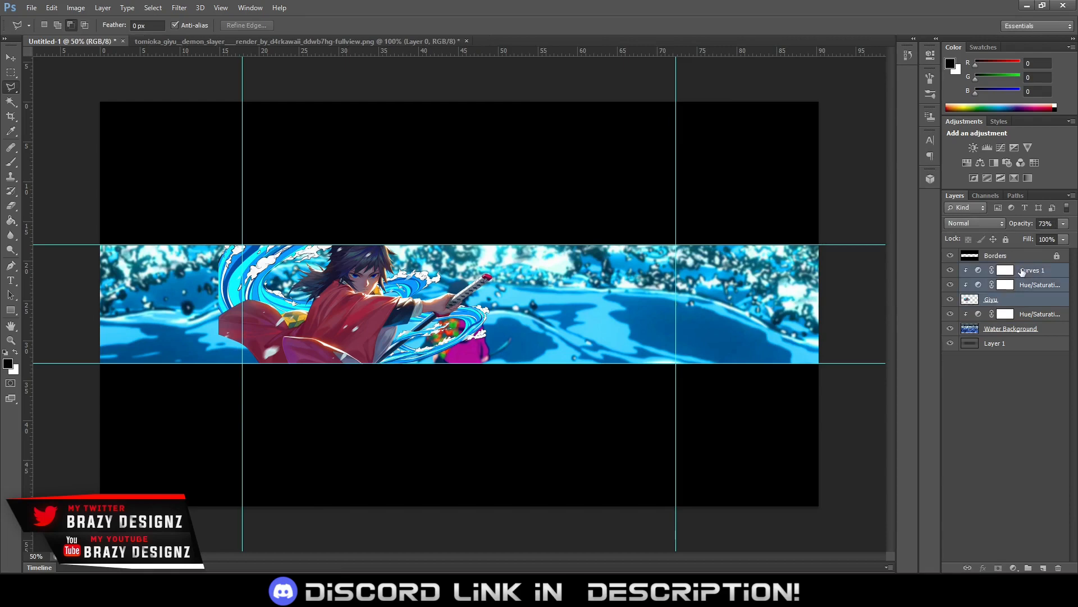
{"action": "key", "text": "ctrl+e"}
{"action": "double_click", "coordinate": [1005, 270]}
{"action": "type", "text": "Giyu"}
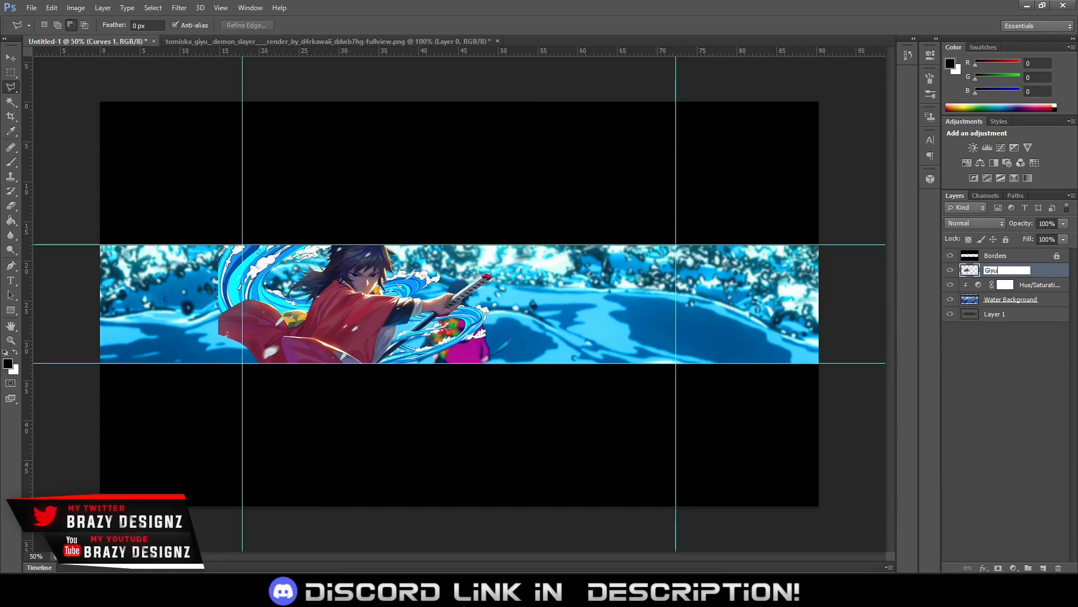
{"action": "key", "text": "Return"}
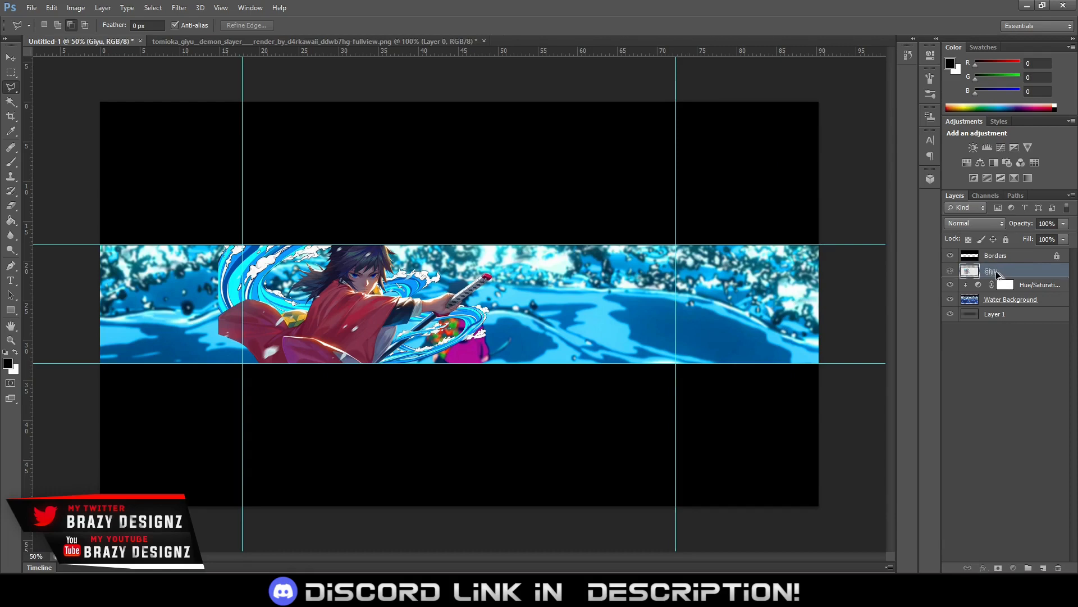
Duplicate the Giyu layer beneath the original and apply a Motion Blur of 21 pixels distance to the copy, adjusting the blur angle slightly
{"action": "left_click_drag", "start_coordinate": [998, 273], "coordinate": [1000, 278], "text": "alt"}
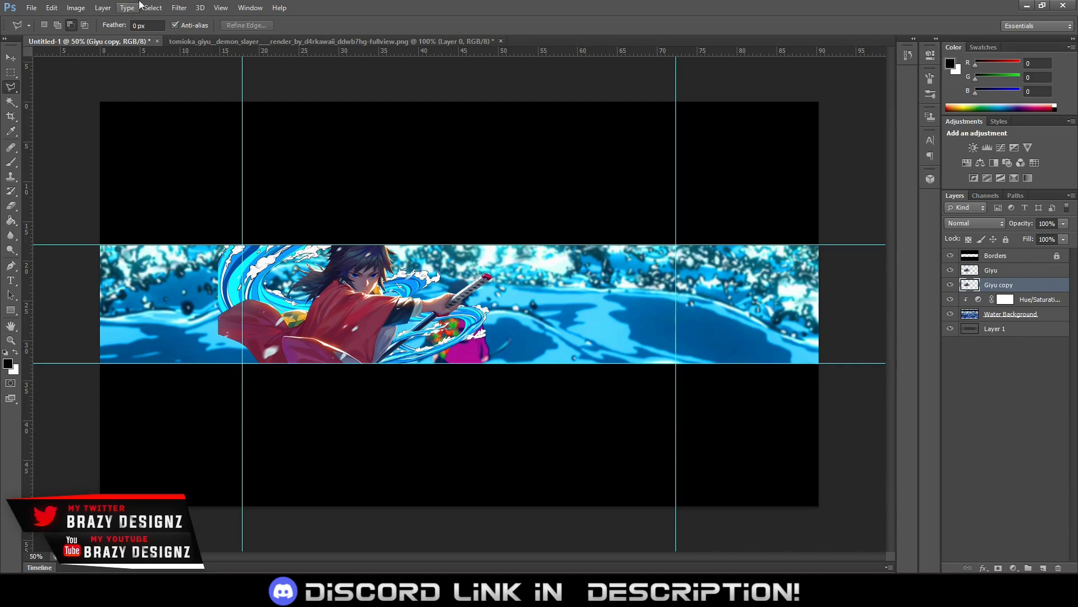
{"action": "left_click", "coordinate": [180, 7]}
{"action": "mouse_move", "coordinate": [328, 151]}
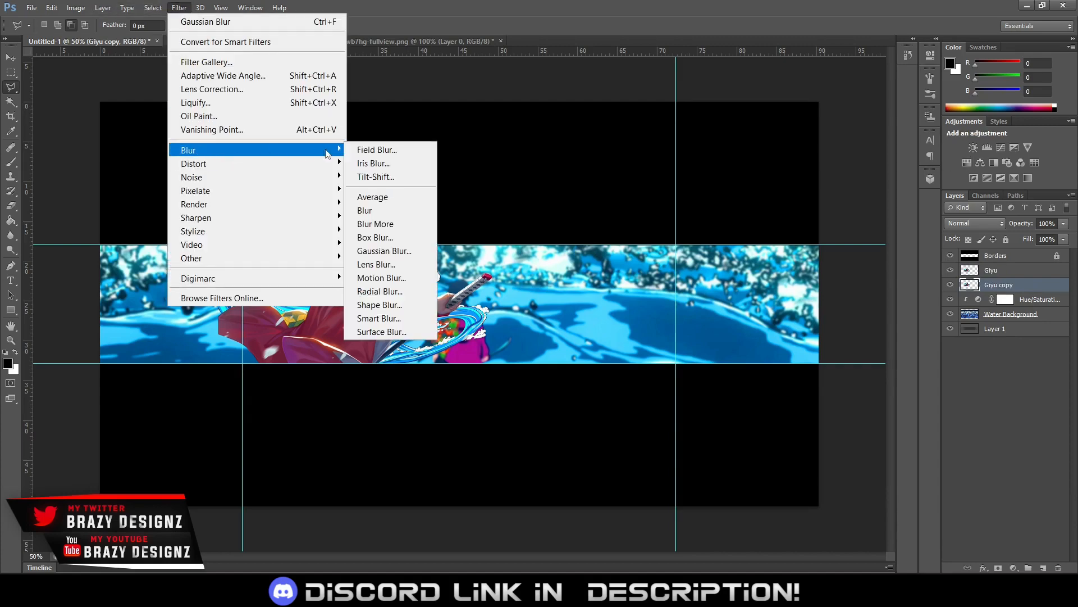
{"action": "left_click", "coordinate": [381, 278]}
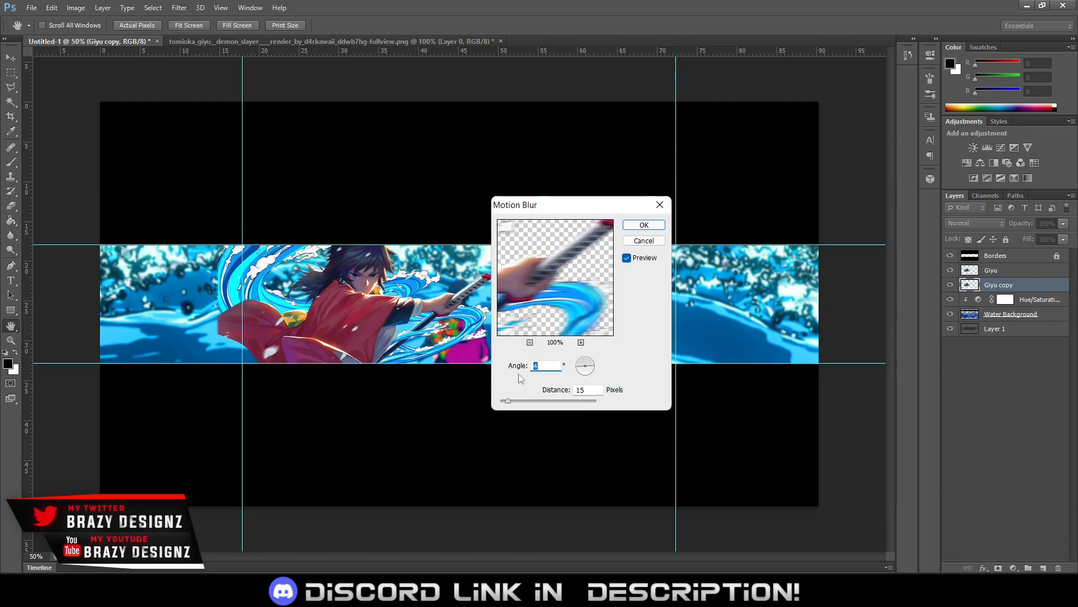
{"action": "left_click", "coordinate": [519, 402]}
{"action": "left_click_drag", "start_coordinate": [519, 403], "coordinate": [511, 403]}
{"action": "key", "text": "Tab"}
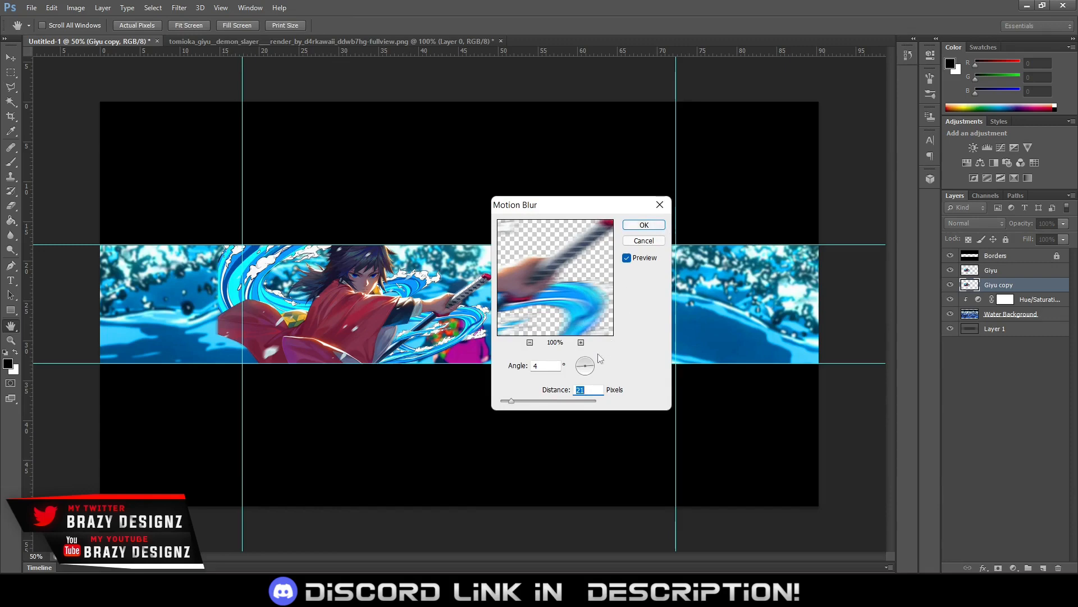
{"action": "left_click", "coordinate": [595, 368]}
{"action": "left_click_drag", "start_coordinate": [595, 369], "coordinate": [599, 366]}
{"action": "left_click", "coordinate": [642, 226]}
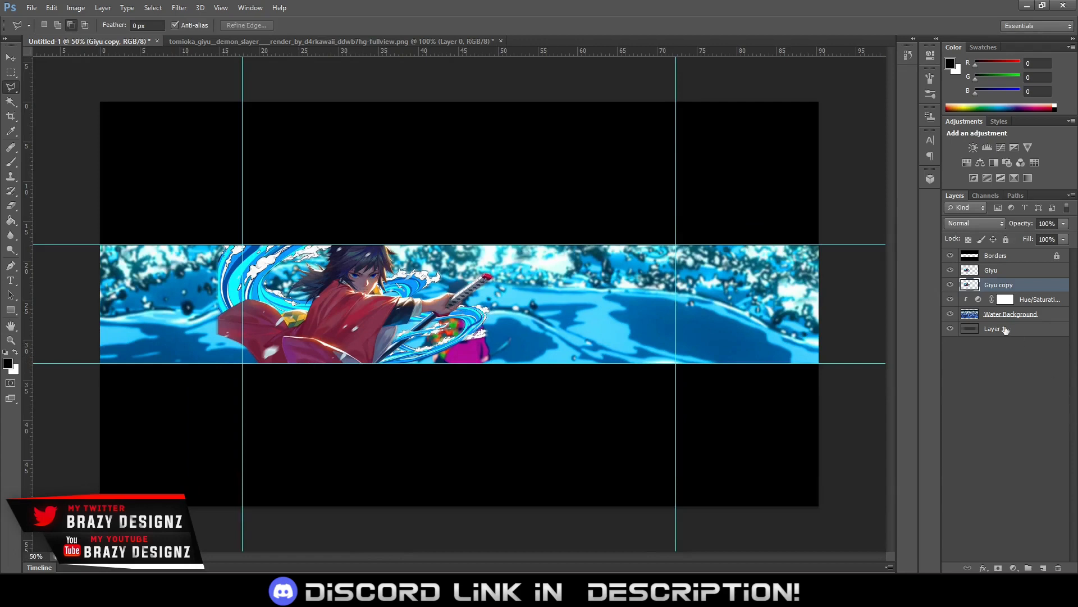
Rename the blurred copy of the render as Giyu Blur
{"action": "double_click", "coordinate": [1000, 286]}
{"action": "double_click", "coordinate": [1015, 287]}
{"action": "type", "text": "Blur"}
{"action": "key", "text": "Return"}
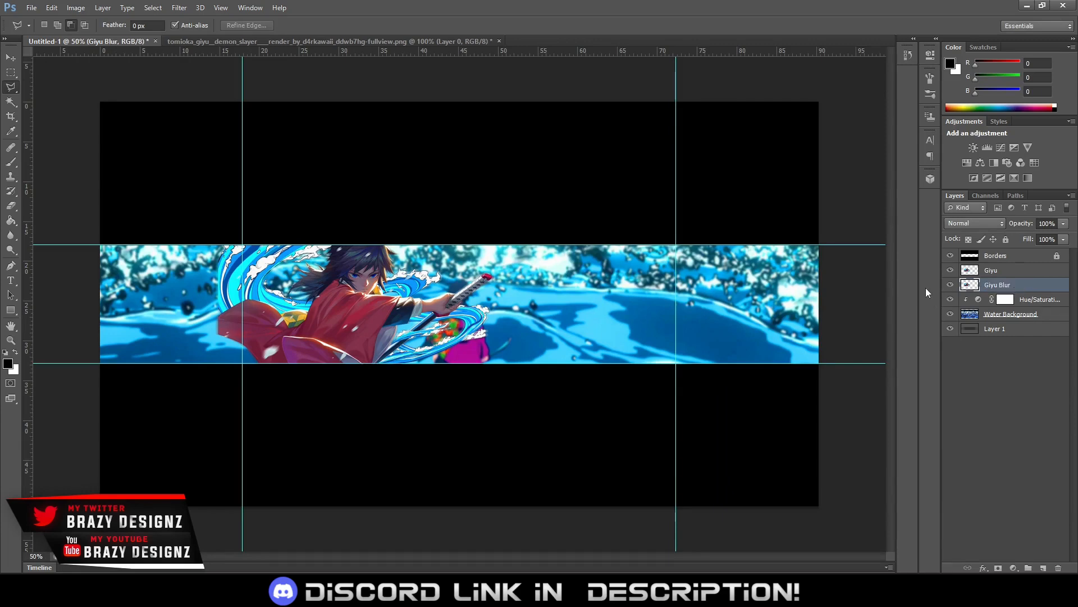
Add a new empty layer above the Giyu layer and clip it to the render
{"action": "left_click", "coordinate": [1006, 275]}
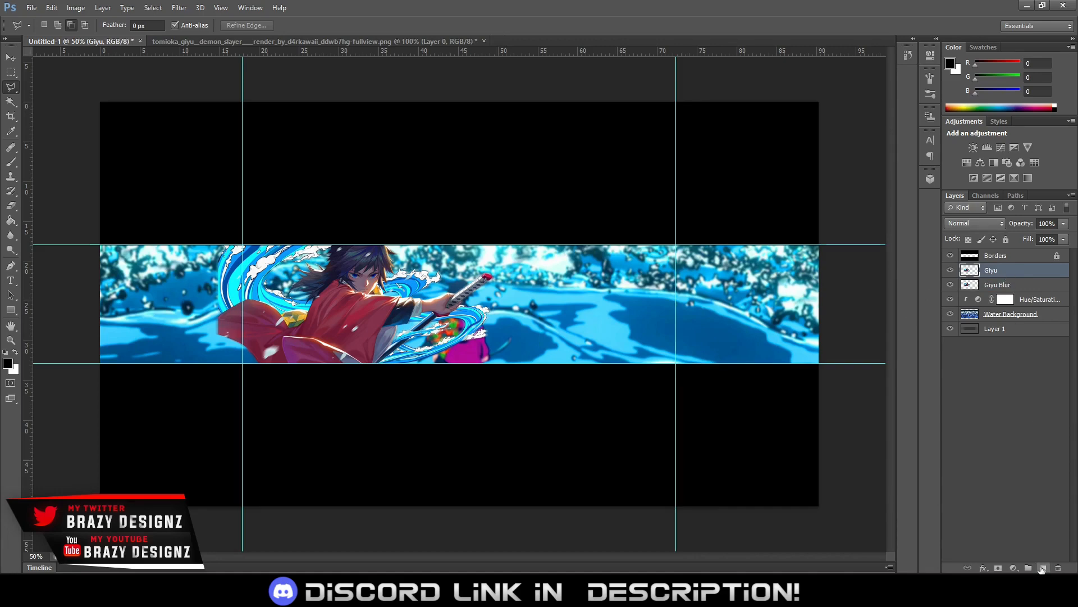
{"action": "left_click", "coordinate": [1042, 569]}
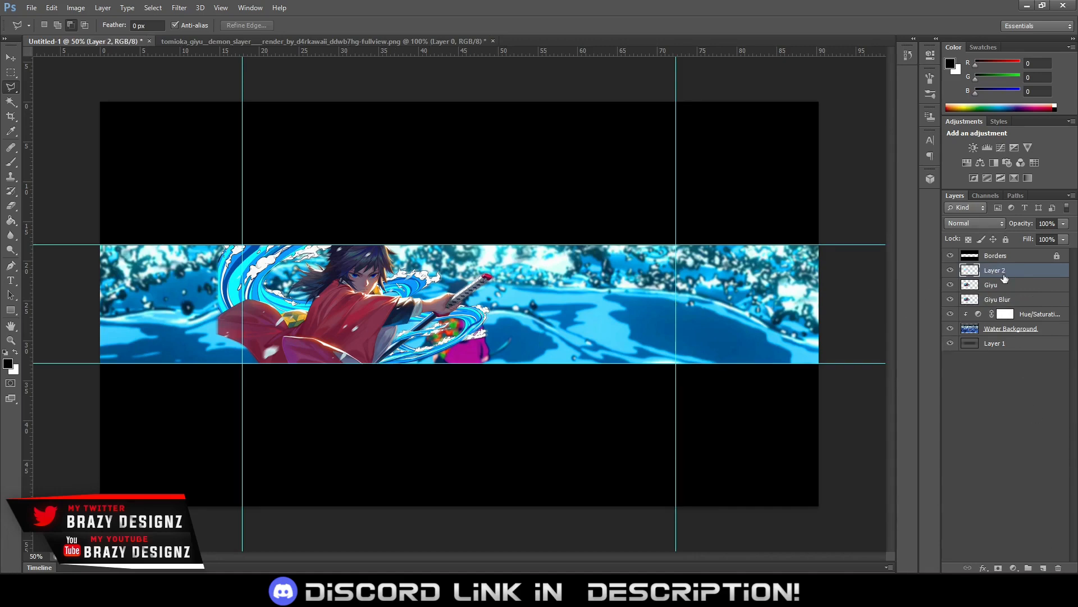
{"action": "left_click_drag", "start_coordinate": [1005, 278], "coordinate": [1009, 273]}
{"action": "left_click", "coordinate": [1009, 273], "text": "alt"}
Set up the Brush tool with a 10 px diameter for detail work on the character's face
{"action": "key", "text": "ctrl+plus"}
{"action": "key", "text": "ctrl+plus"}
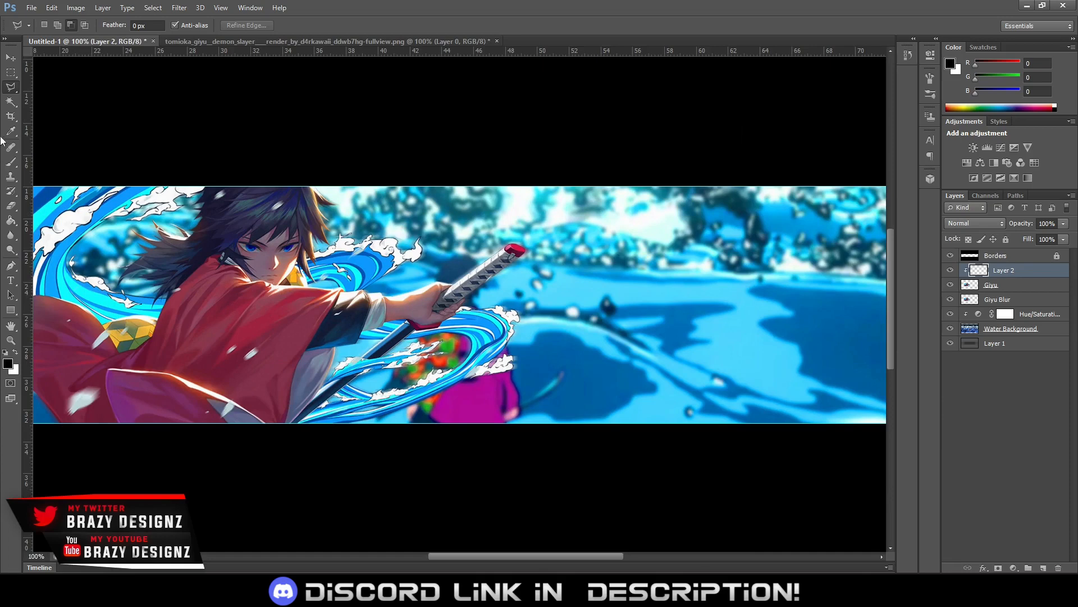
{"action": "left_click", "coordinate": [11, 162]}
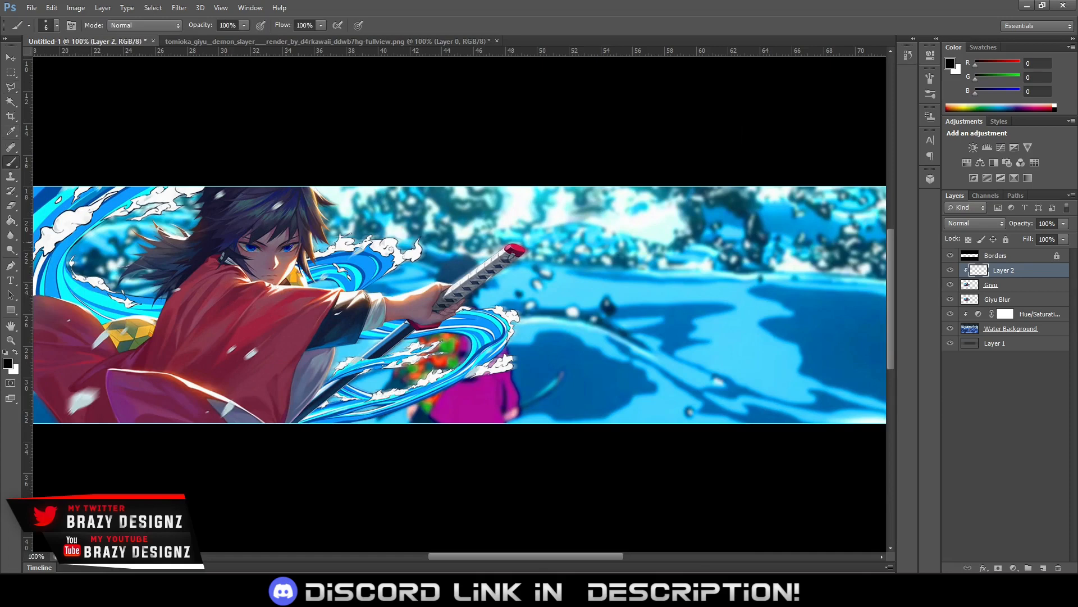
{"action": "left_click_drag", "start_coordinate": [337, 278], "coordinate": [336, 276], "text": "alt"}
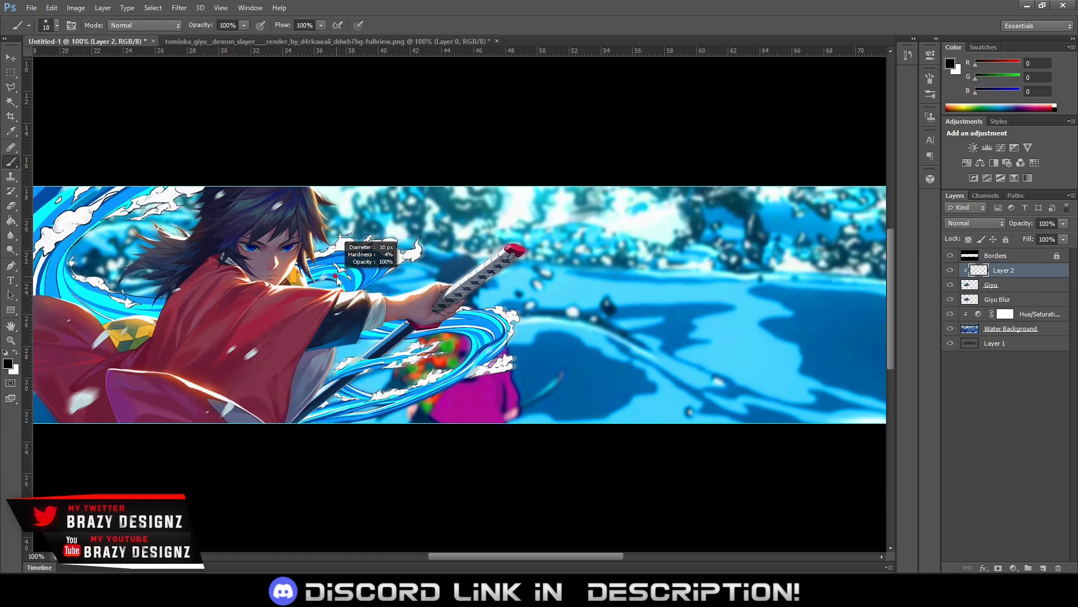
{"action": "key", "text": "ctrl+plus"}
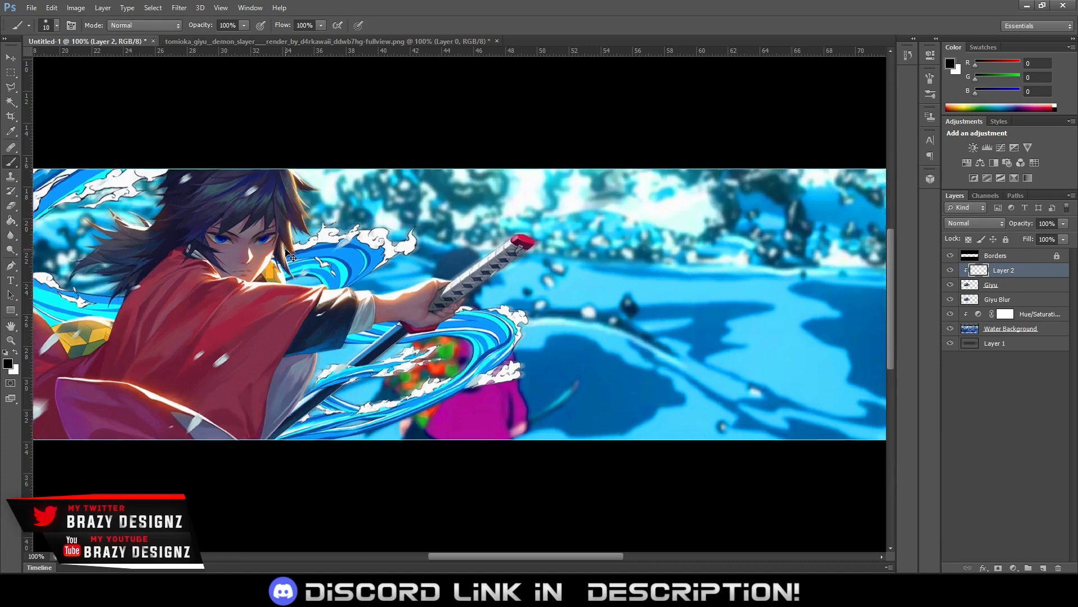
{"action": "left_click_drag", "start_coordinate": [419, 297], "coordinate": [587, 348]}
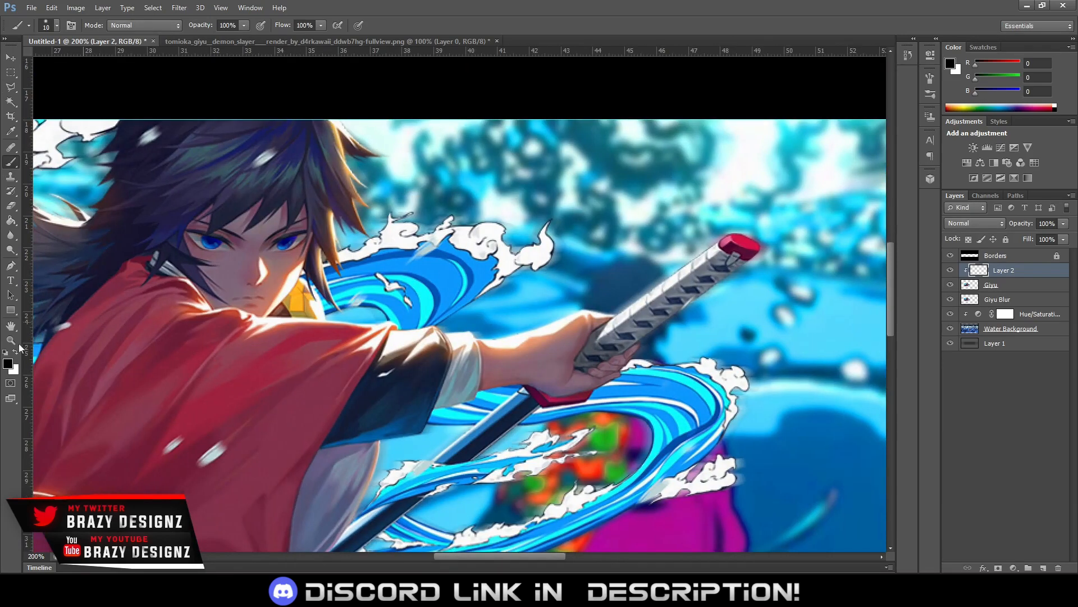
Sample the blue of the character's eye and adjust it to a vivid #0048ff as the foreground color for the brush
{"action": "left_click", "coordinate": [9, 365]}
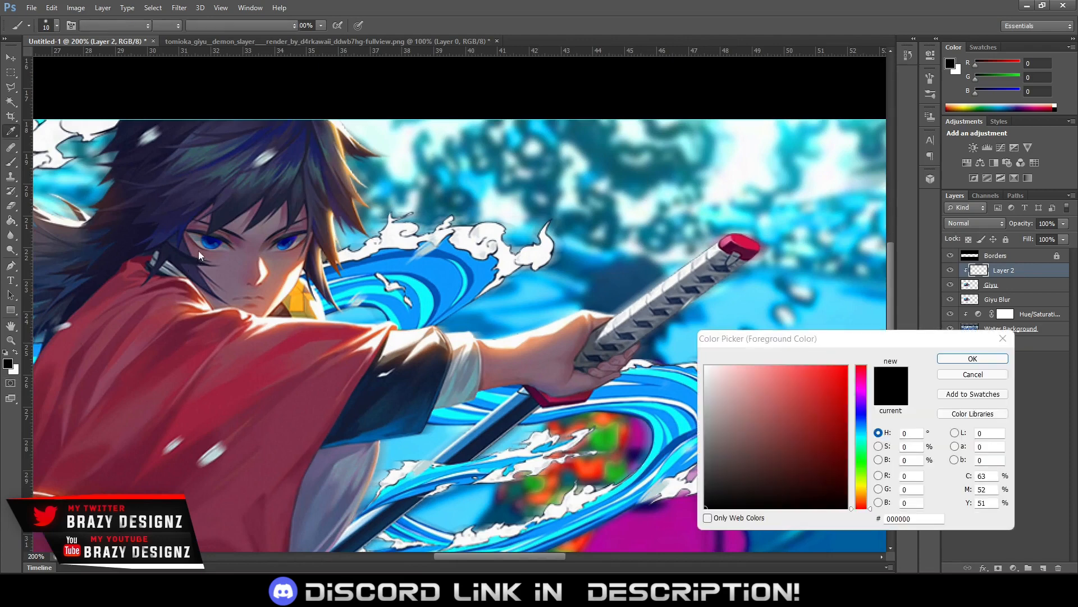
{"action": "left_click", "coordinate": [208, 238]}
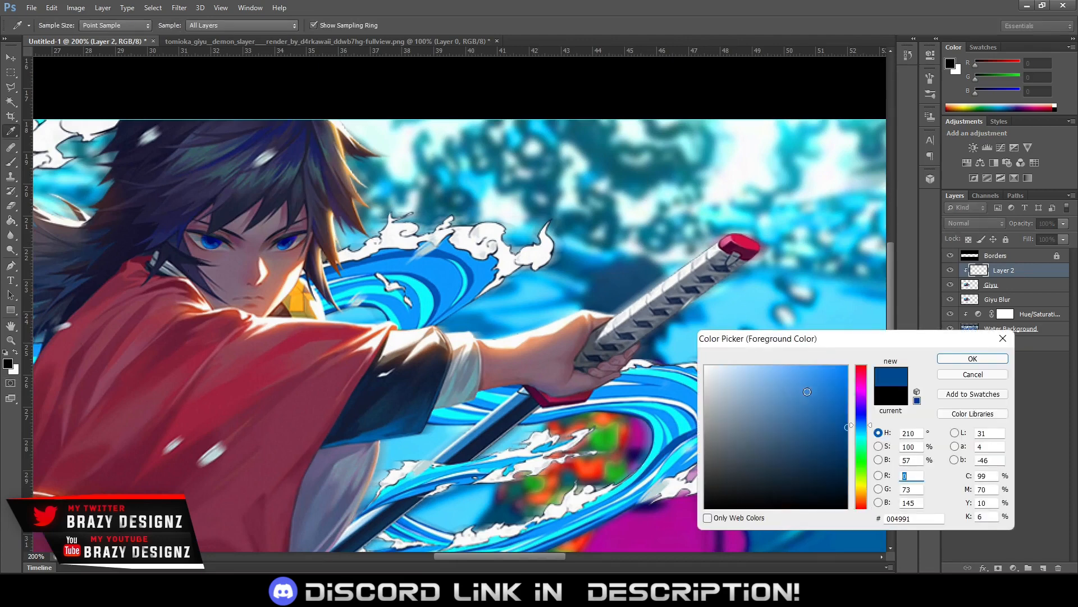
{"action": "left_click", "coordinate": [861, 420]}
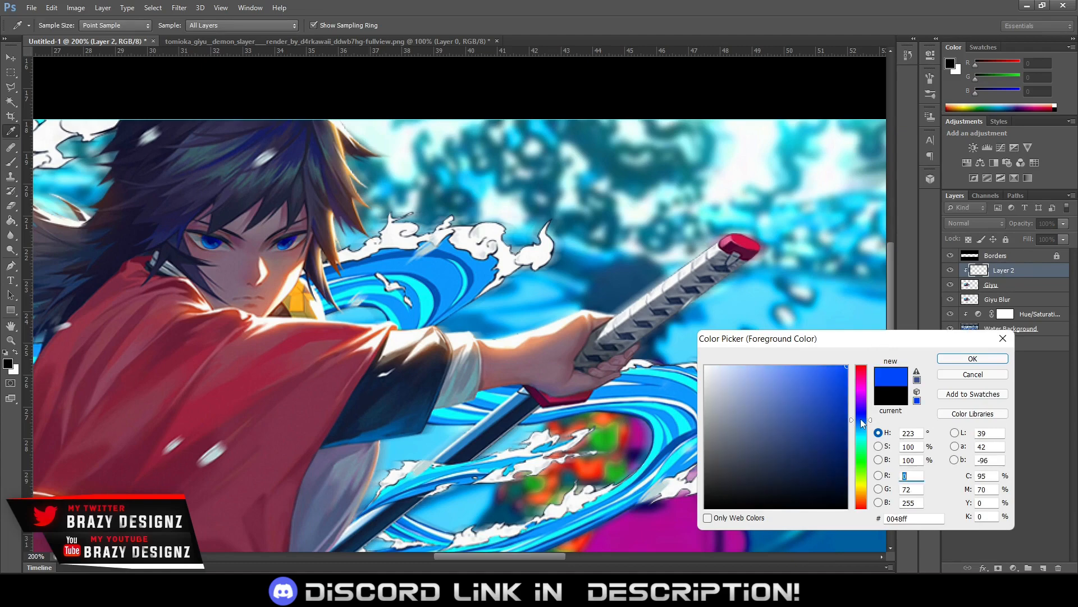
{"action": "left_click", "coordinate": [951, 360]}
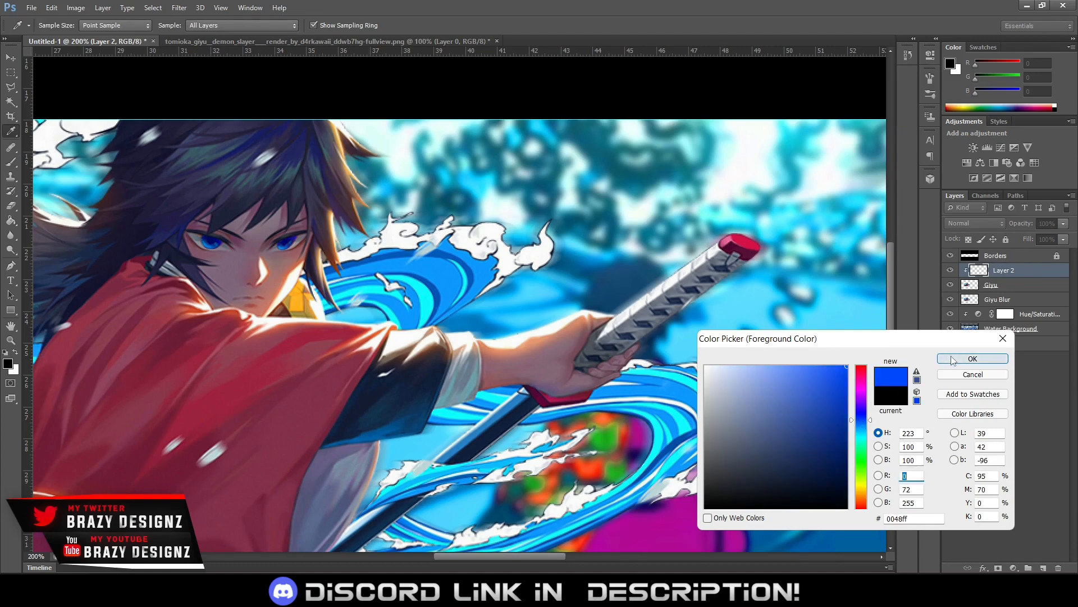
{"action": "key", "text": "b"}
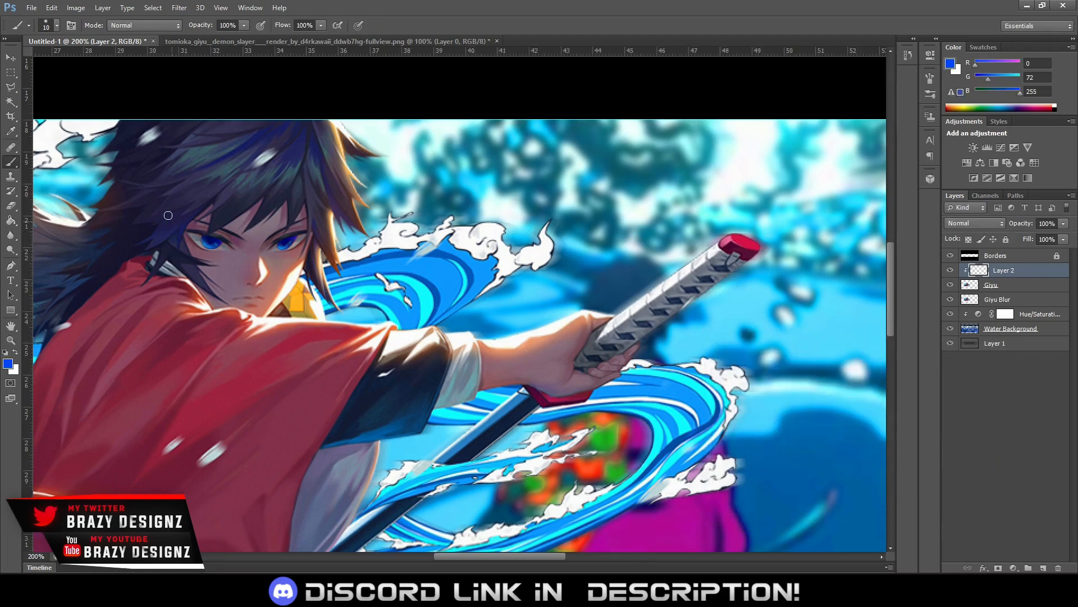
Paint both of the character's eyes blue with a softer brush on the clipped layer and set its blend mode to Screen
{"action": "left_click", "coordinate": [56, 25]}
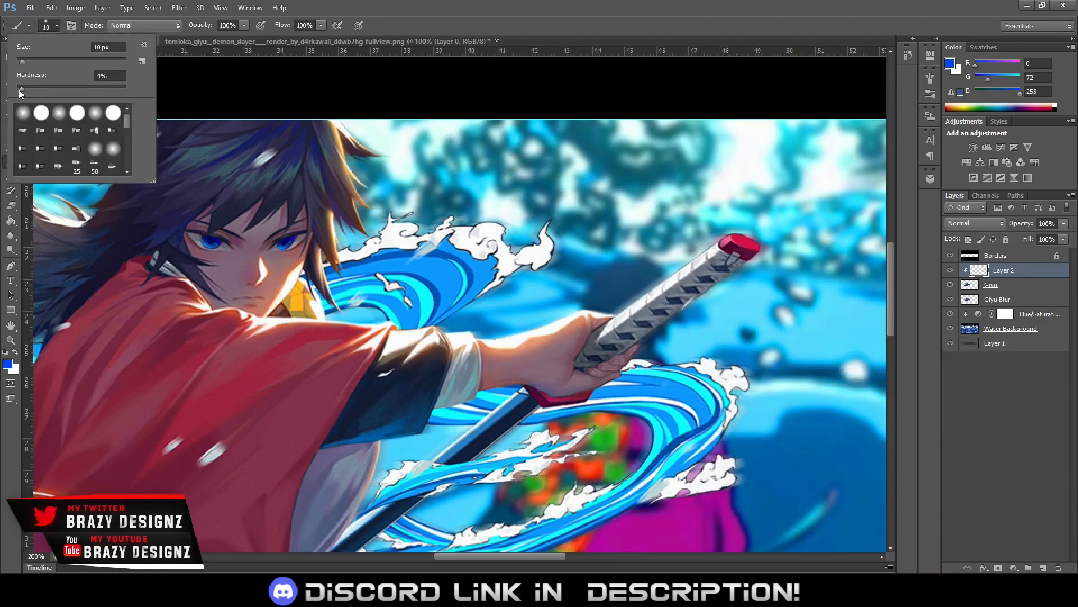
{"action": "left_click_drag", "start_coordinate": [20, 92], "coordinate": [15, 93]}
{"action": "left_click", "coordinate": [396, 25]}
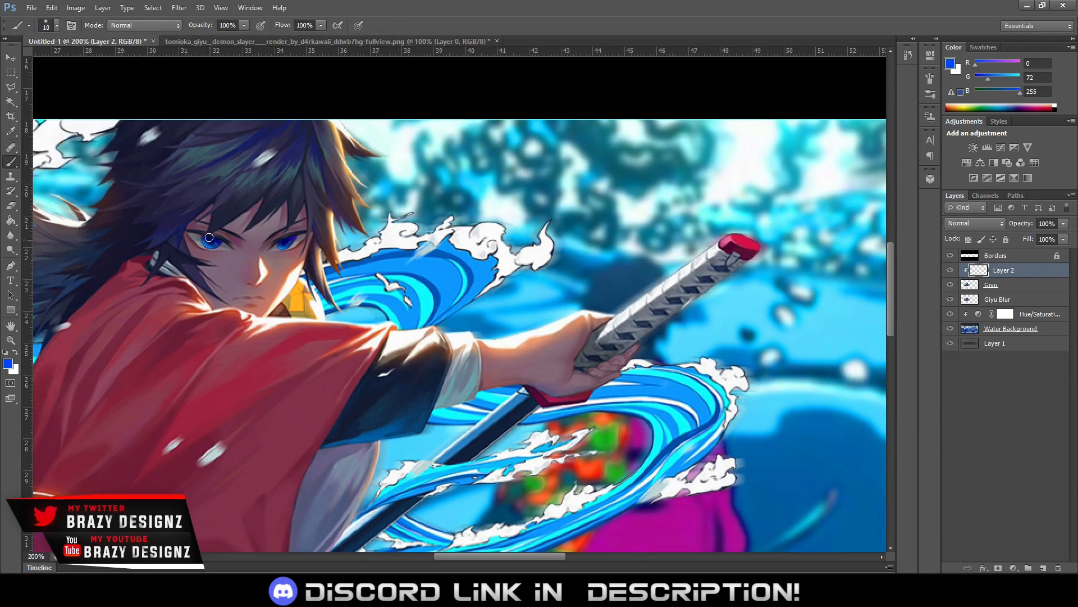
{"action": "mouse_move", "coordinate": [201, 238]}
{"action": "left_mouse_down"}
{"action": "mouse_move", "coordinate": [224, 245]}
{"action": "mouse_move", "coordinate": [194, 238]}
{"action": "mouse_move", "coordinate": [204, 240]}
{"action": "left_mouse_up"}
{"action": "mouse_move", "coordinate": [277, 247]}
{"action": "left_mouse_down"}
{"action": "mouse_move", "coordinate": [303, 237]}
{"action": "mouse_move", "coordinate": [291, 244]}
{"action": "left_mouse_up"}
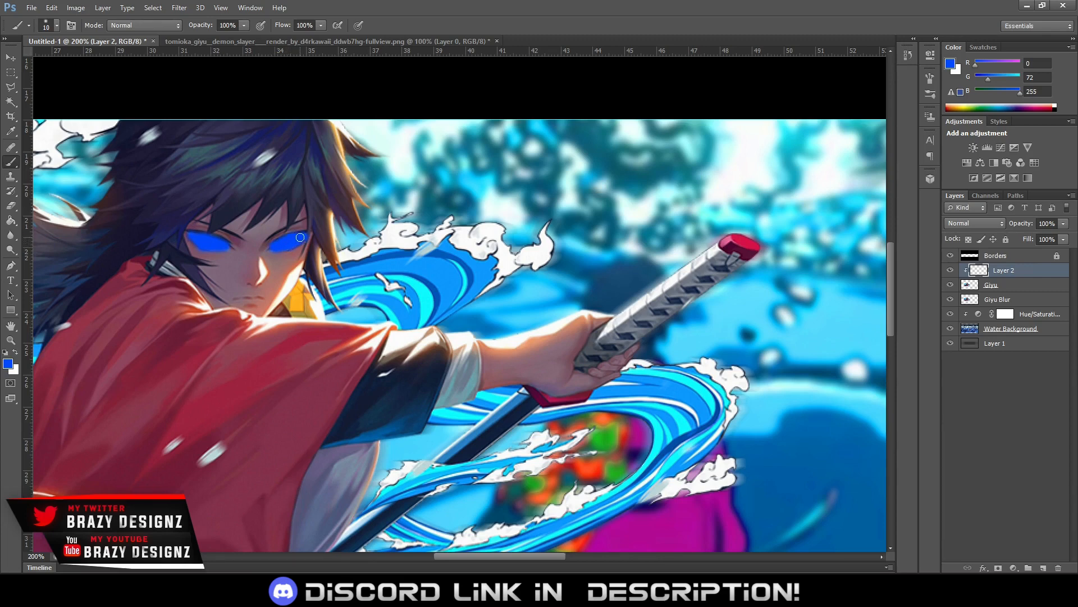
{"action": "left_click", "coordinate": [983, 225]}
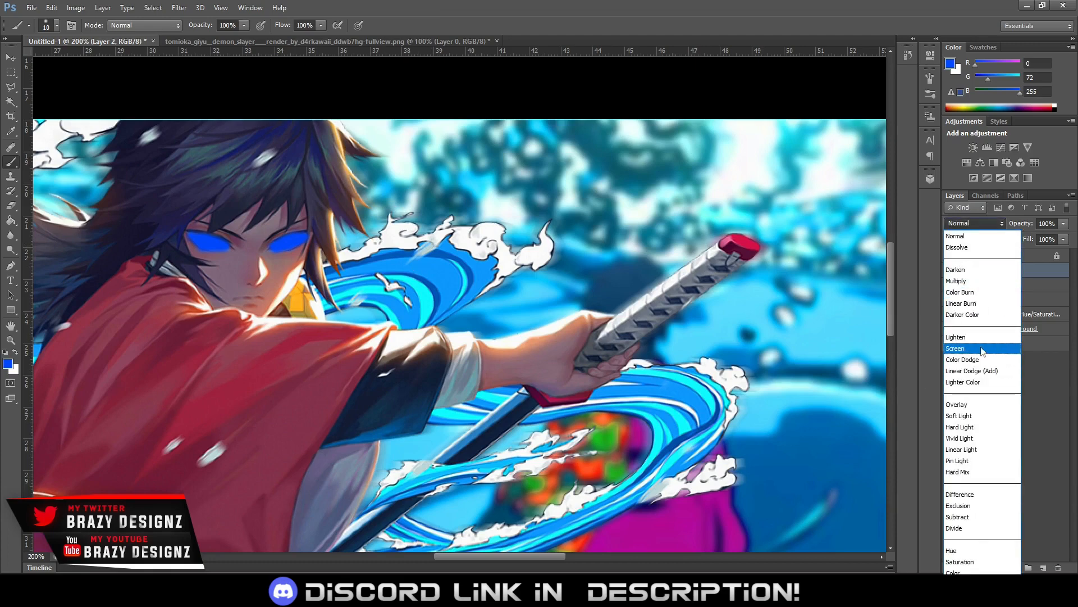
{"action": "left_click", "coordinate": [982, 350]}
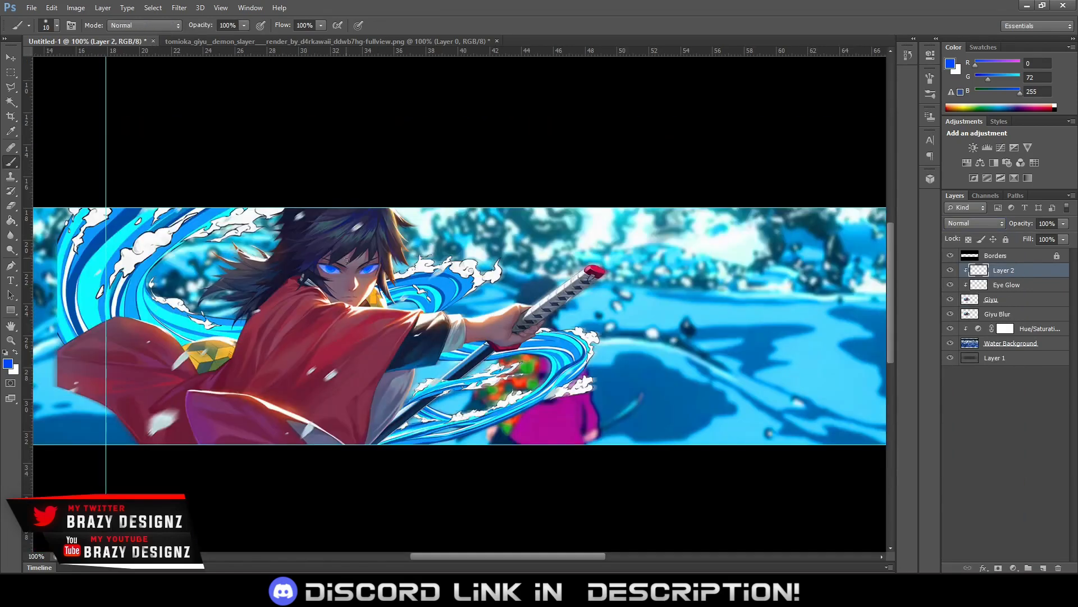
Paint a large, soft blue glow over both of the character's eyes on the new clipped layer above Eye Glow
{"action": "mouse_move", "coordinate": [331, 265]}
{"action": "left_mouse_down"}
{"action": "mouse_move", "coordinate": [348, 266]}
{"action": "mouse_move", "coordinate": [339, 268]}
{"action": "left_mouse_up"}
{"action": "left_click", "coordinate": [332, 268]}
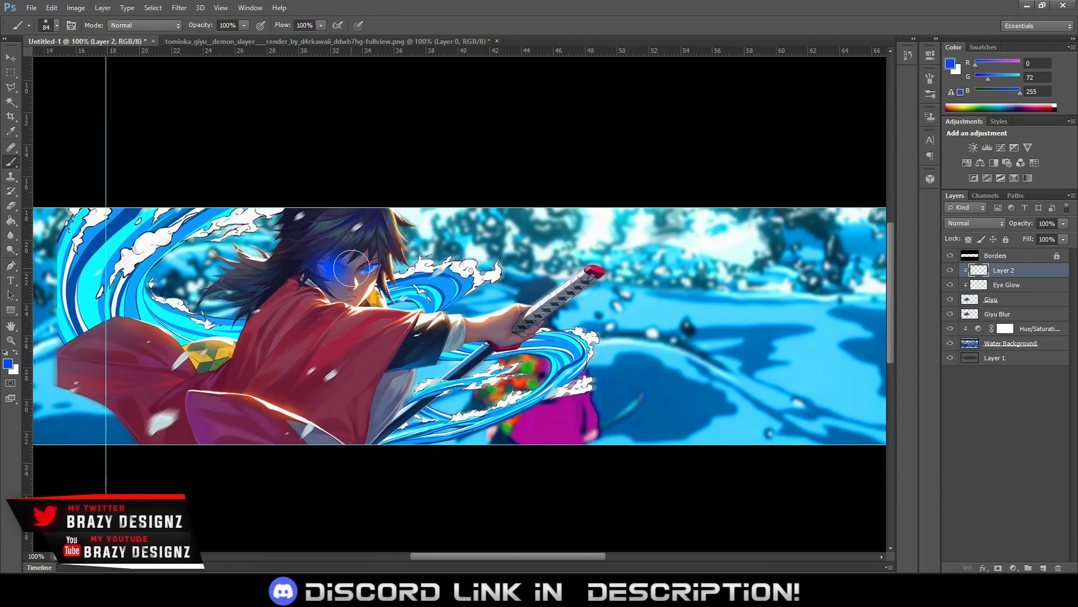
{"action": "left_click_drag", "start_coordinate": [369, 270], "coordinate": [372, 268]}
{"action": "left_click", "coordinate": [369, 270]}
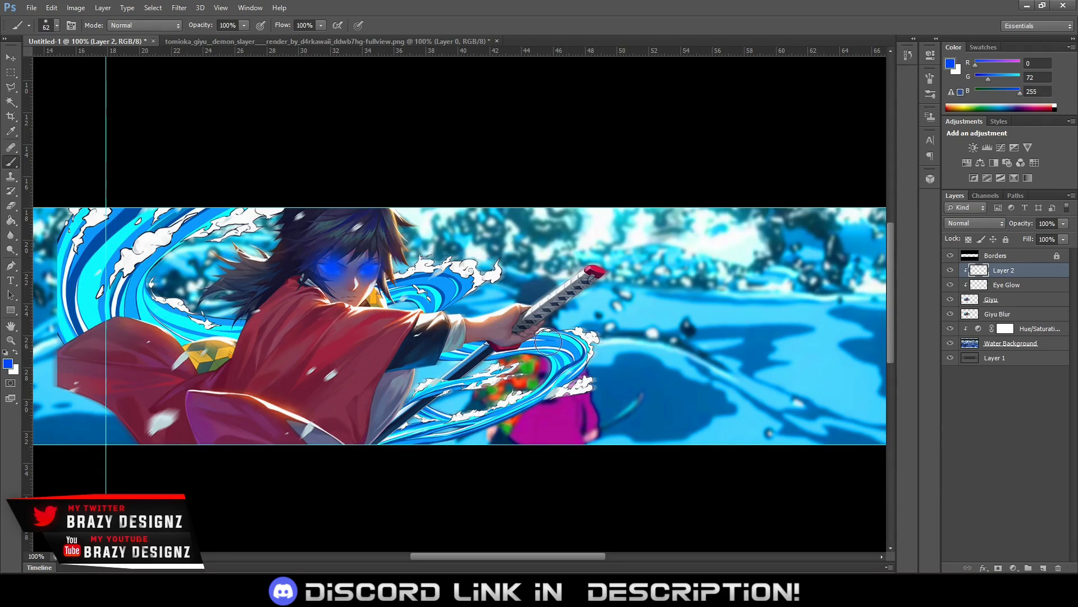
{"action": "left_click", "coordinate": [1063, 224]}
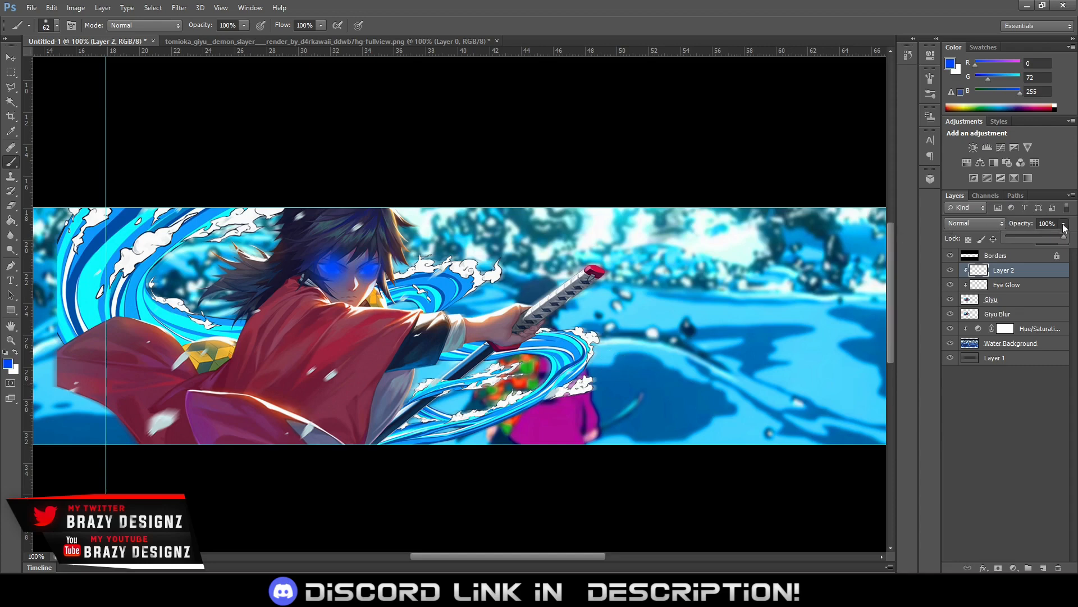
{"action": "left_click", "coordinate": [1037, 236]}
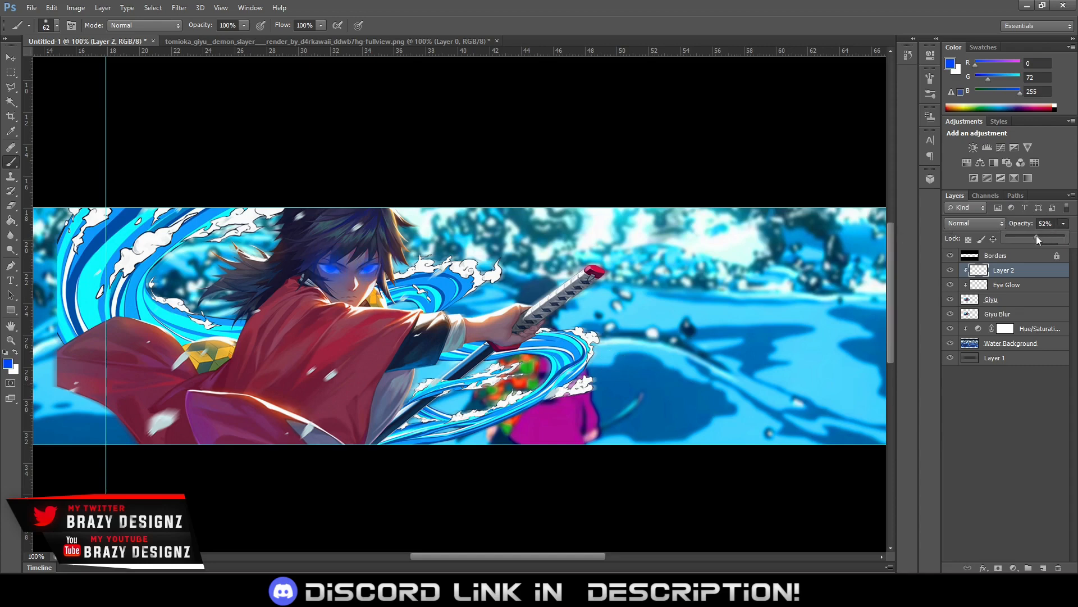
{"action": "left_click_drag", "start_coordinate": [1036, 236], "coordinate": [1063, 236]}
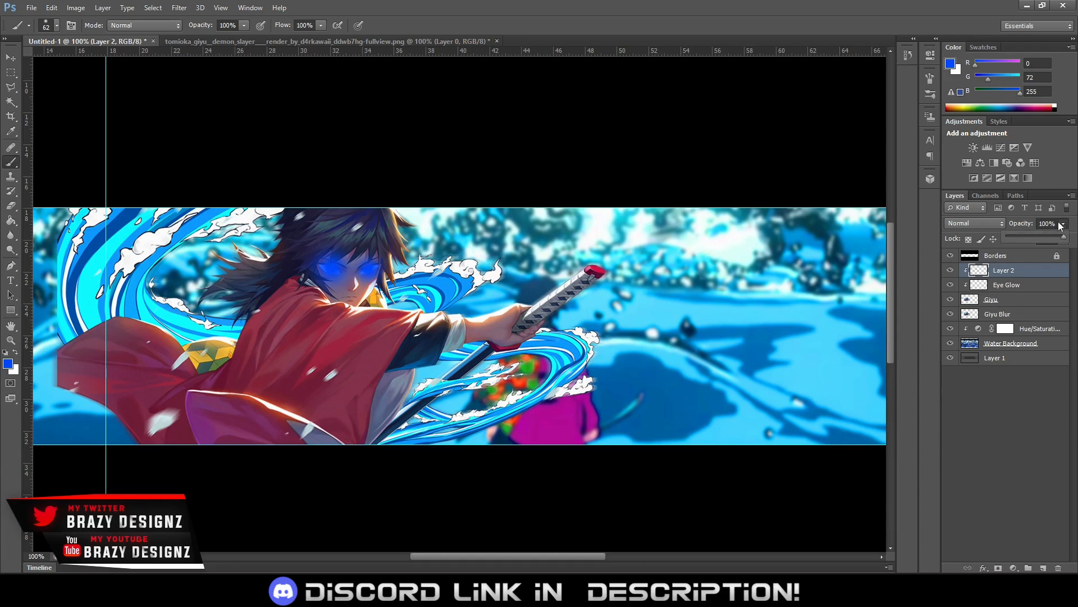
{"action": "left_click", "coordinate": [1026, 237]}
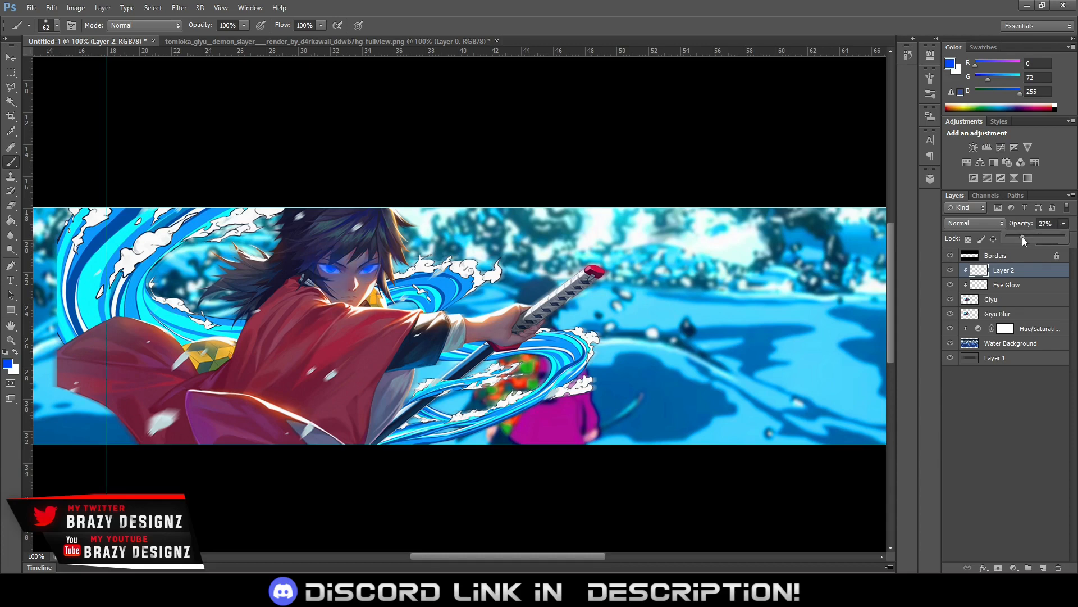
{"action": "left_click_drag", "start_coordinate": [1022, 237], "coordinate": [1075, 239]}
Set the blend mode of the new glow layer, Layer 2, to Soft Light
{"action": "left_click", "coordinate": [975, 223]}
{"action": "left_click", "coordinate": [980, 416]}
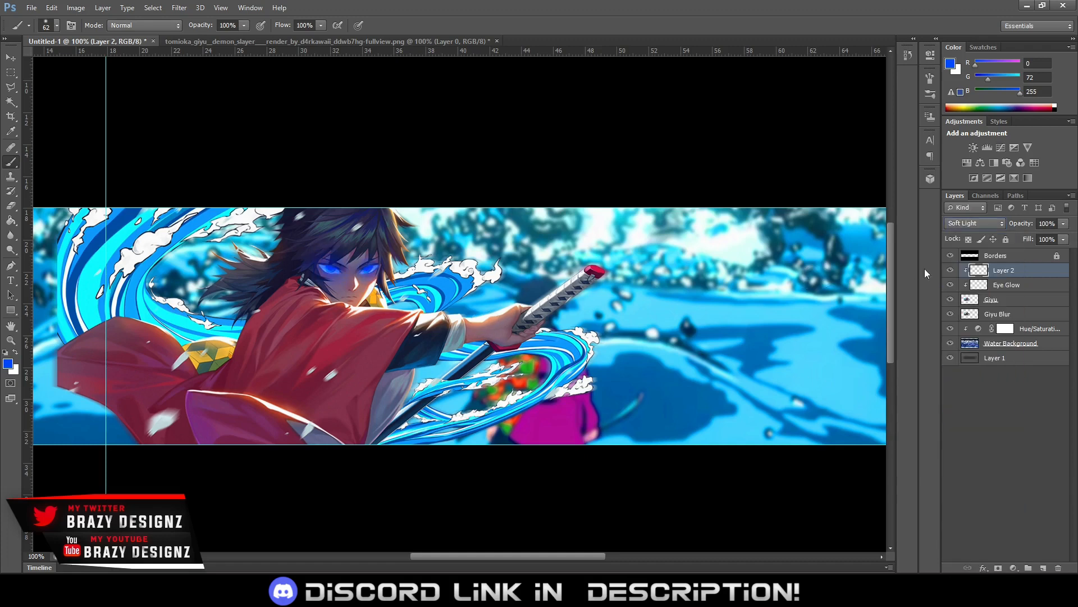
Compare the eyes with Layer 2 shown and hidden, and lower its opacity to 51%
{"action": "left_click", "coordinate": [952, 270]}
{"action": "left_click", "coordinate": [950, 271]}
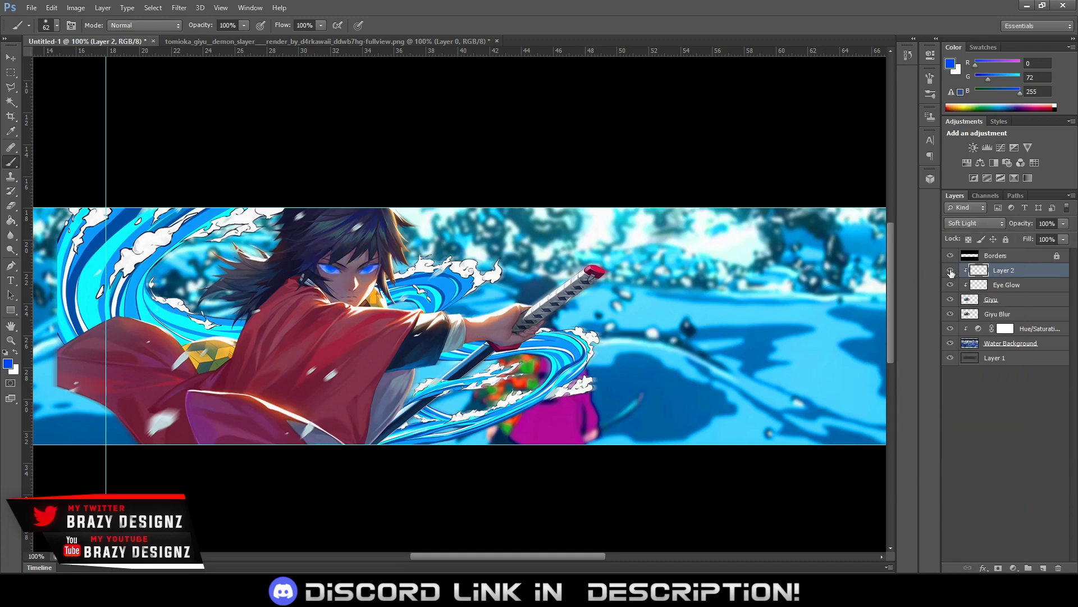
{"action": "left_click", "coordinate": [951, 272]}
{"action": "left_click", "coordinate": [950, 271]}
{"action": "left_click", "coordinate": [951, 271]}
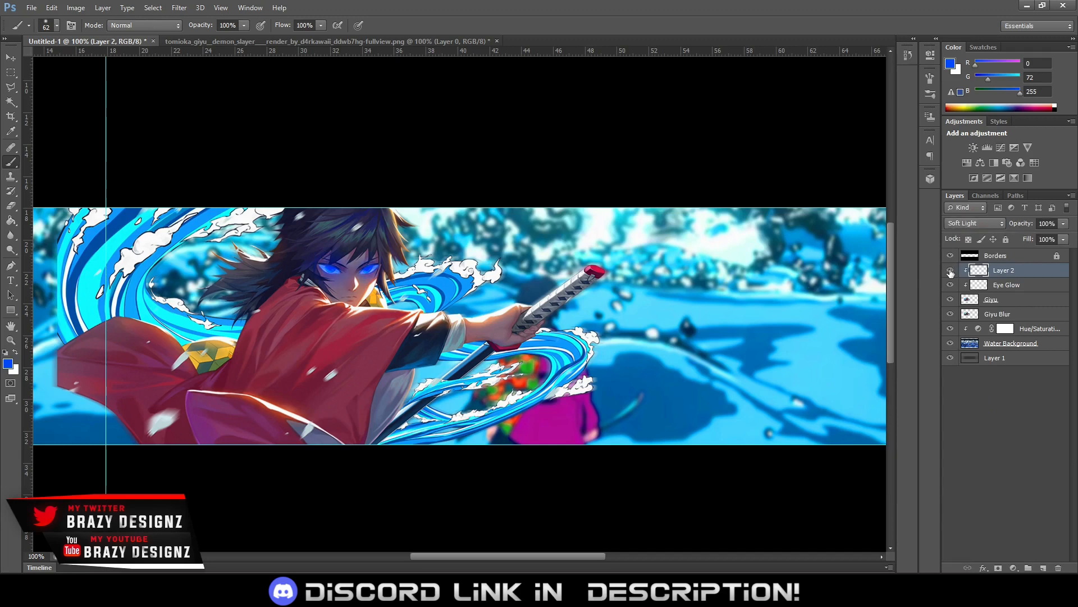
{"action": "left_click", "coordinate": [950, 271]}
{"action": "left_click", "coordinate": [950, 273]}
{"action": "left_click", "coordinate": [949, 271]}
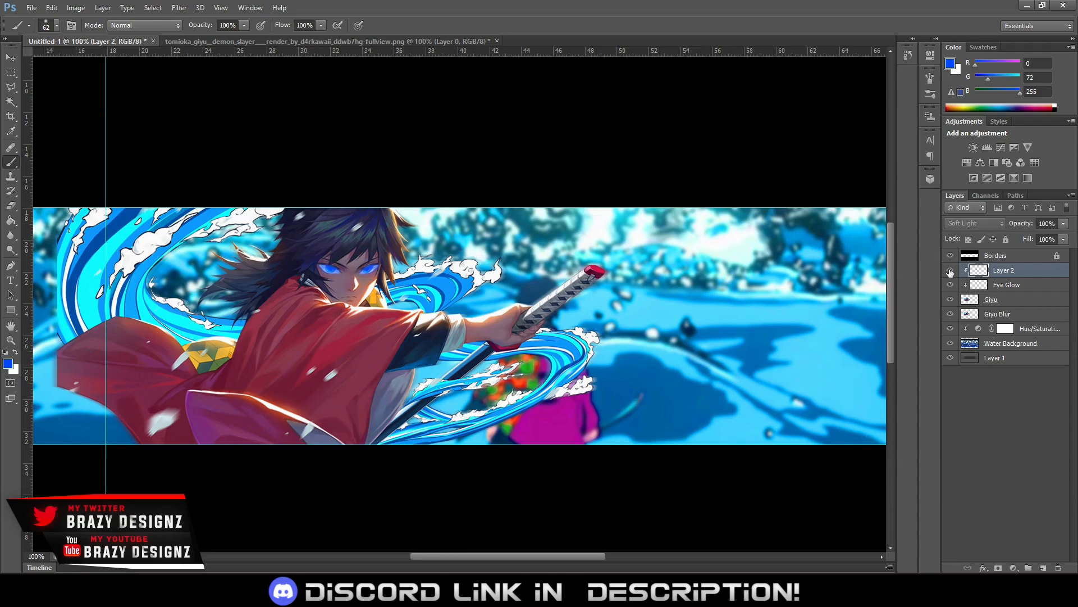
{"action": "left_click", "coordinate": [950, 272]}
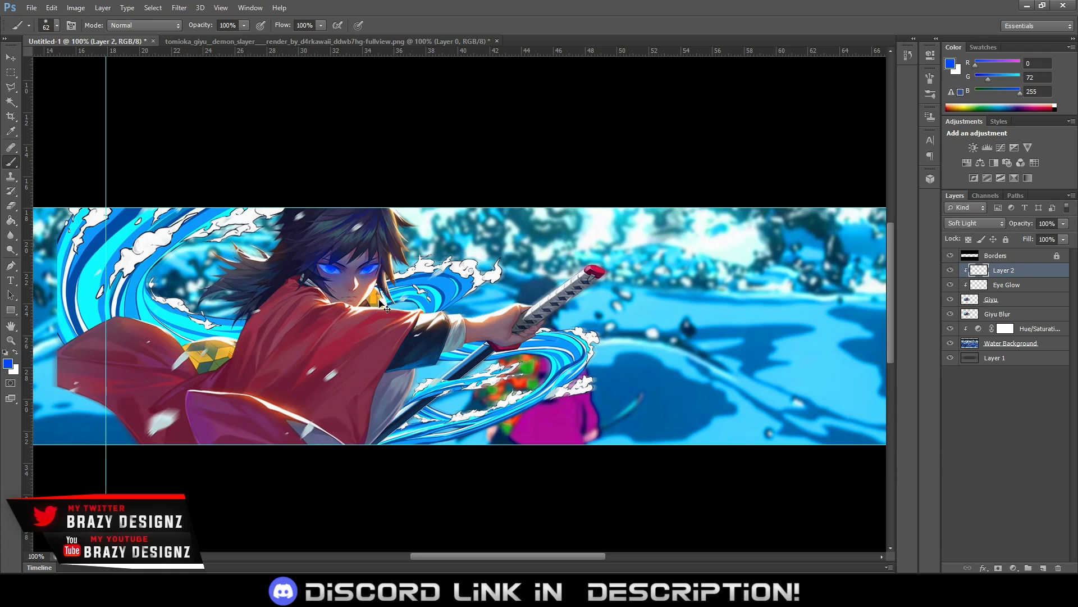
{"action": "scroll", "coordinate": [379, 301], "scroll_direction": "down", "scroll_amount": 2}
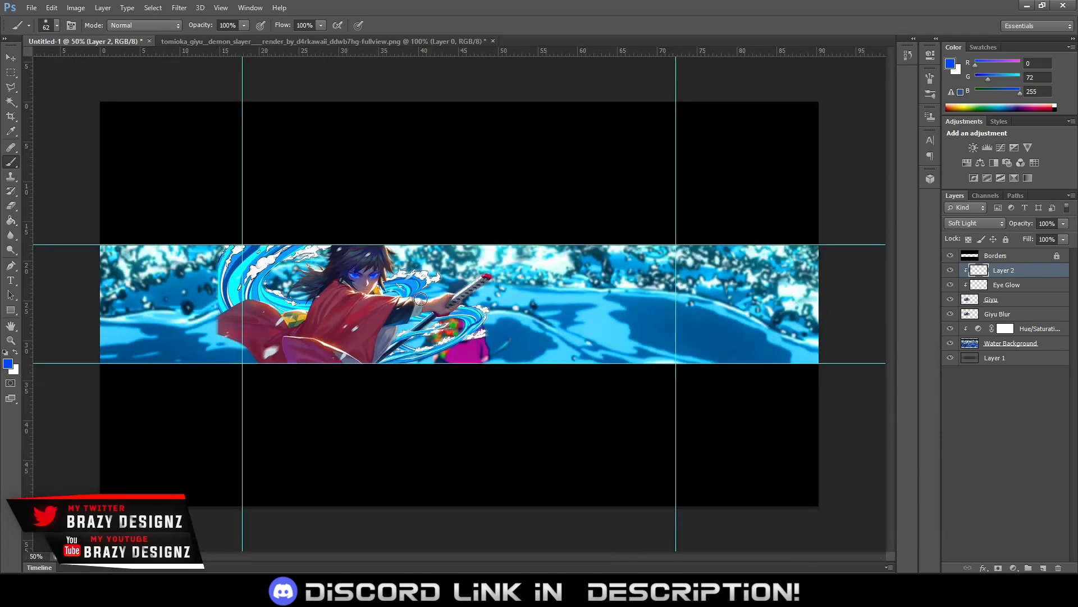
{"action": "left_click", "coordinate": [1064, 224]}
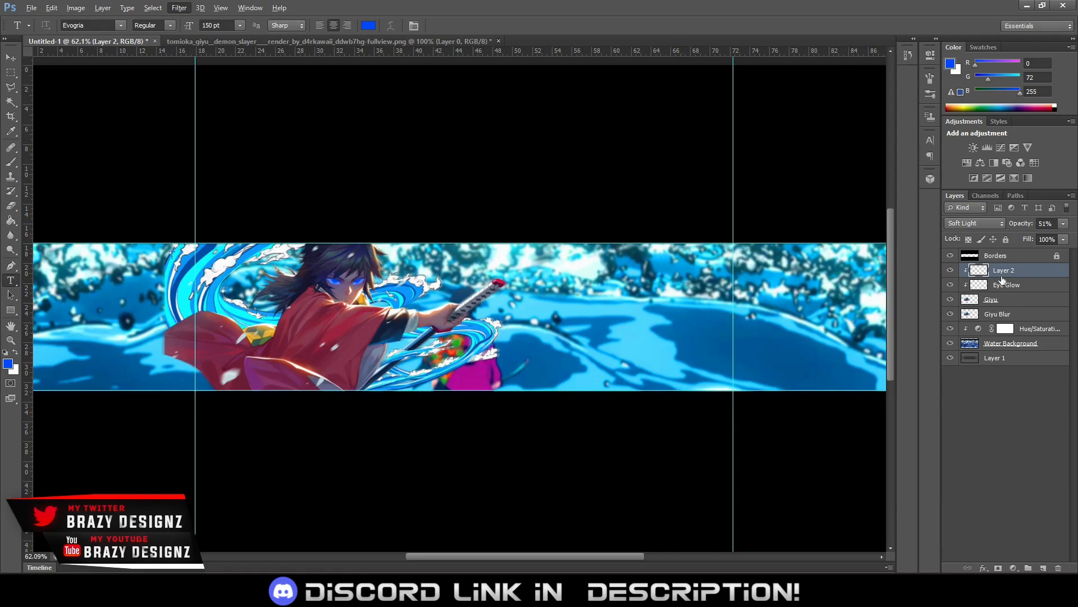
Group Layer 2, Eye Glow, Giyu and Giyu Blur, and name the group Giyu
{"action": "left_click", "coordinate": [1011, 314], "text": "shift"}
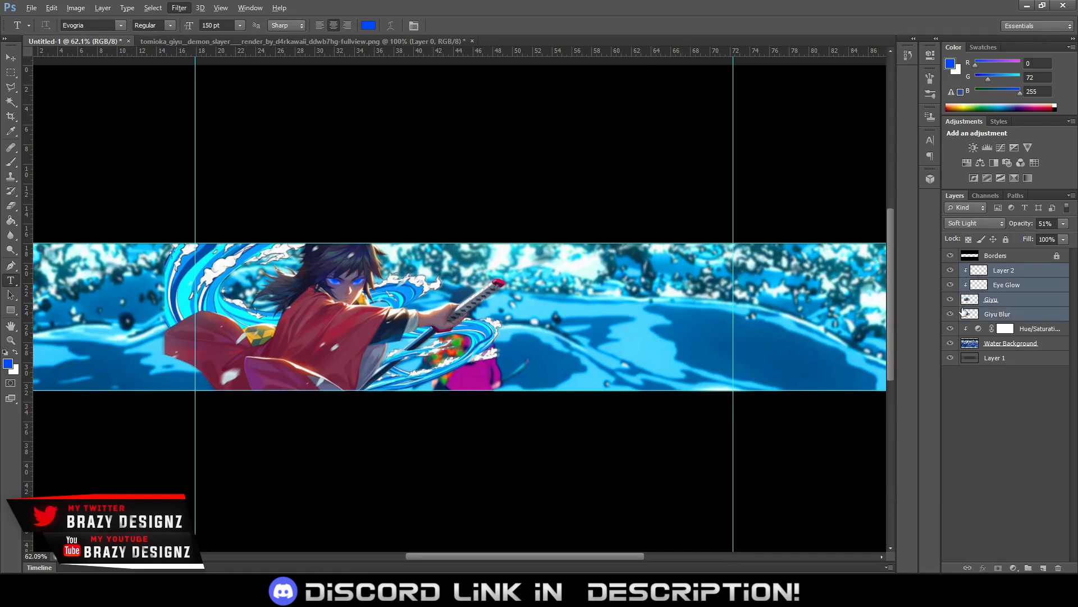
{"action": "key", "text": "ctrl+g"}
{"action": "double_click", "coordinate": [1001, 269]}
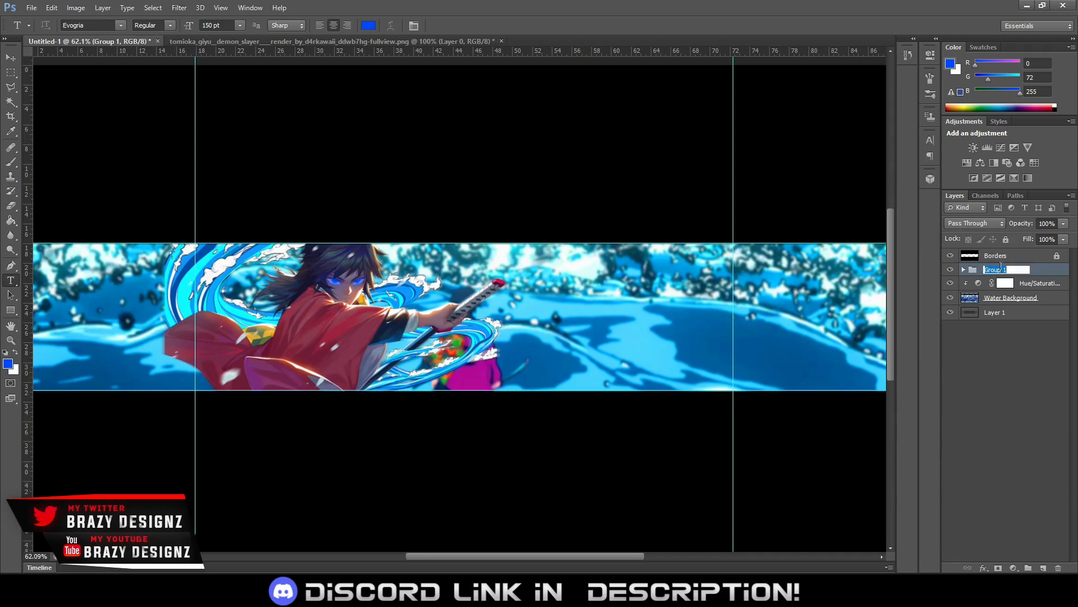
{"action": "type", "text": "Giyu"}
{"action": "key", "text": "Return"}
Add the text MR AMV KUN in 150 pt Evogria and place it in the banner's upper part, beside the character's head
{"action": "key", "text": "v"}
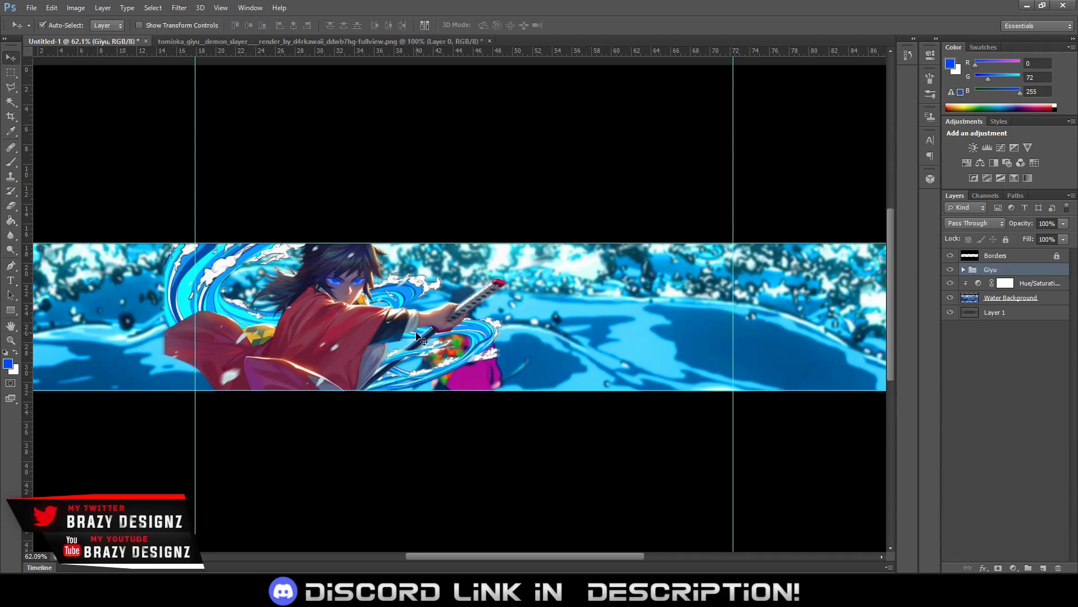
{"action": "key", "text": "t"}
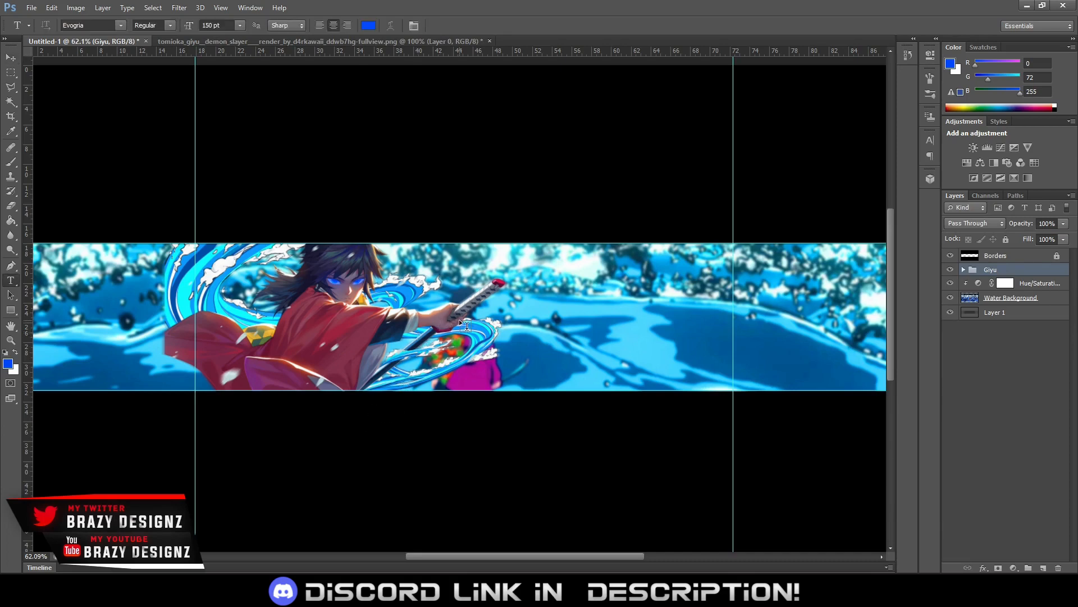
{"action": "left_click", "coordinate": [442, 279]}
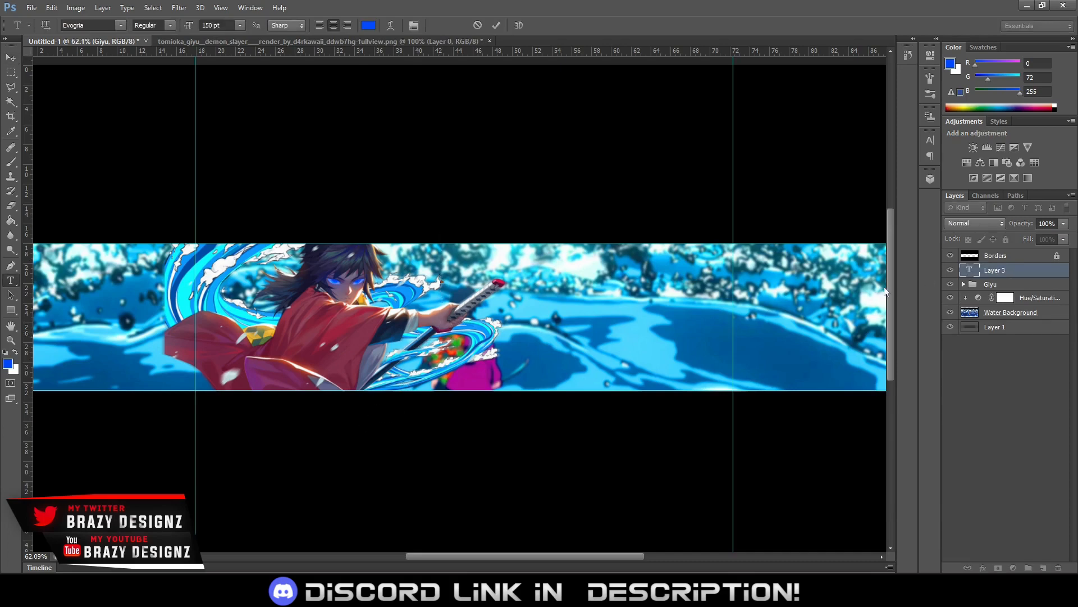
{"action": "type", "text": "MR"}
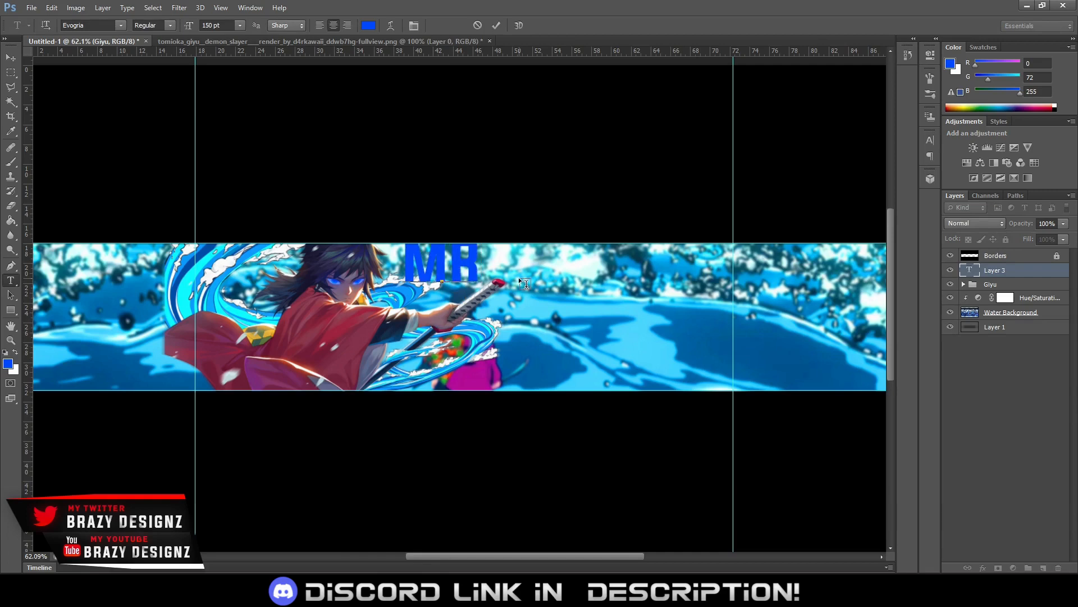
{"action": "type", "text": " A MV KUN"}
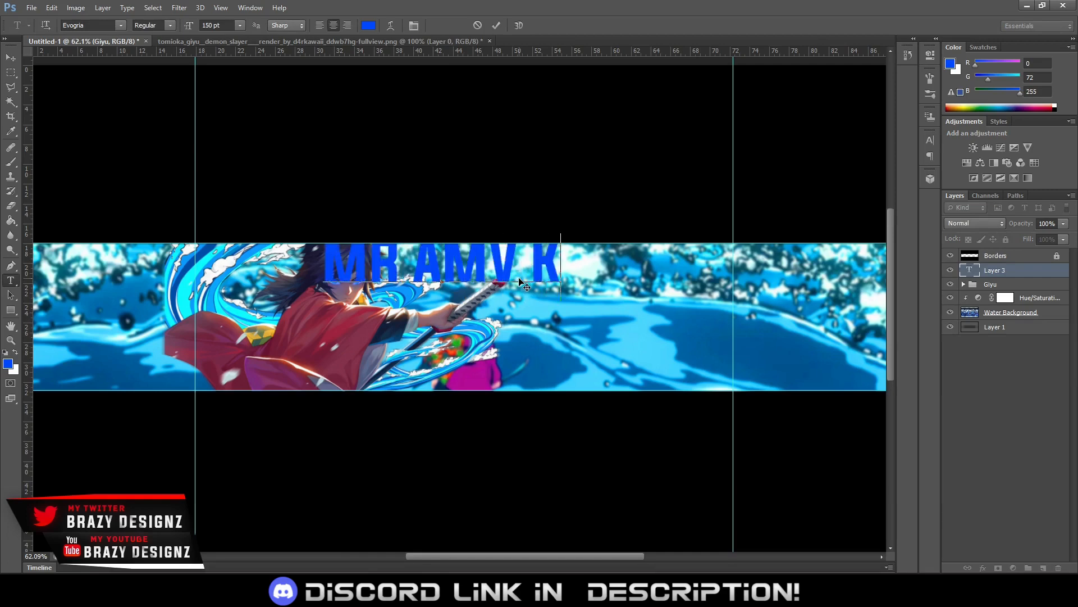
{"action": "left_click_drag", "start_coordinate": [536, 321], "coordinate": [629, 326]}
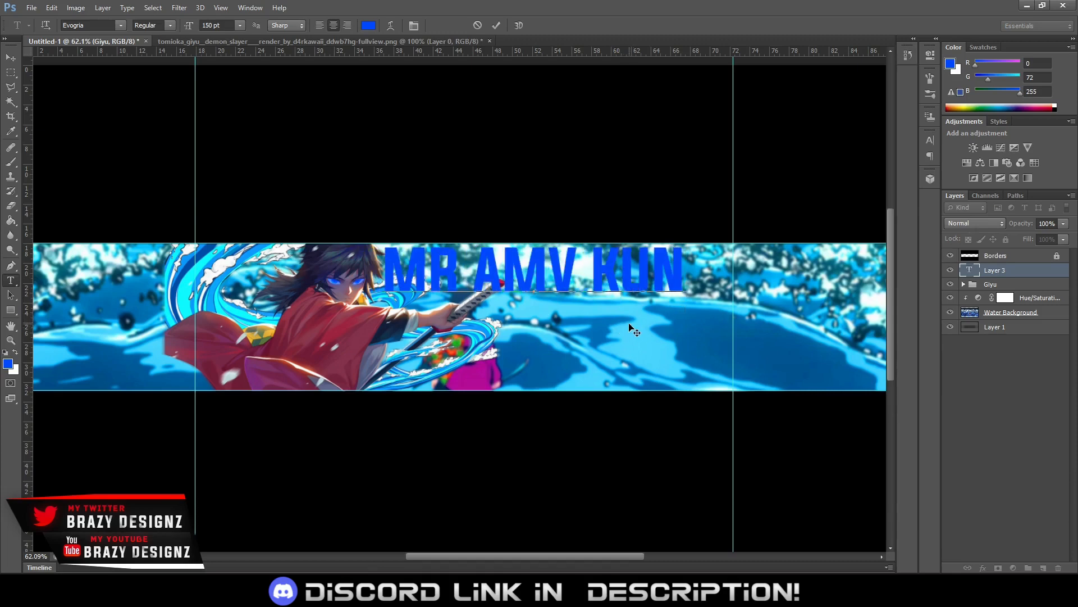
{"action": "scroll", "coordinate": [640, 335], "scroll_direction": "down", "scroll_amount": 1}
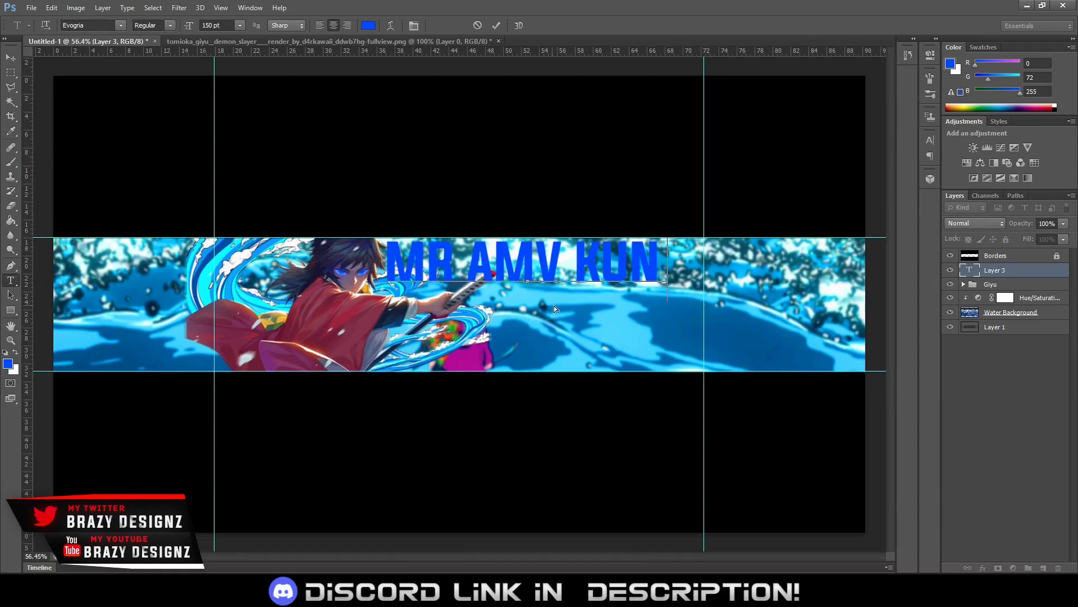
{"action": "key", "text": "BackSpace"}
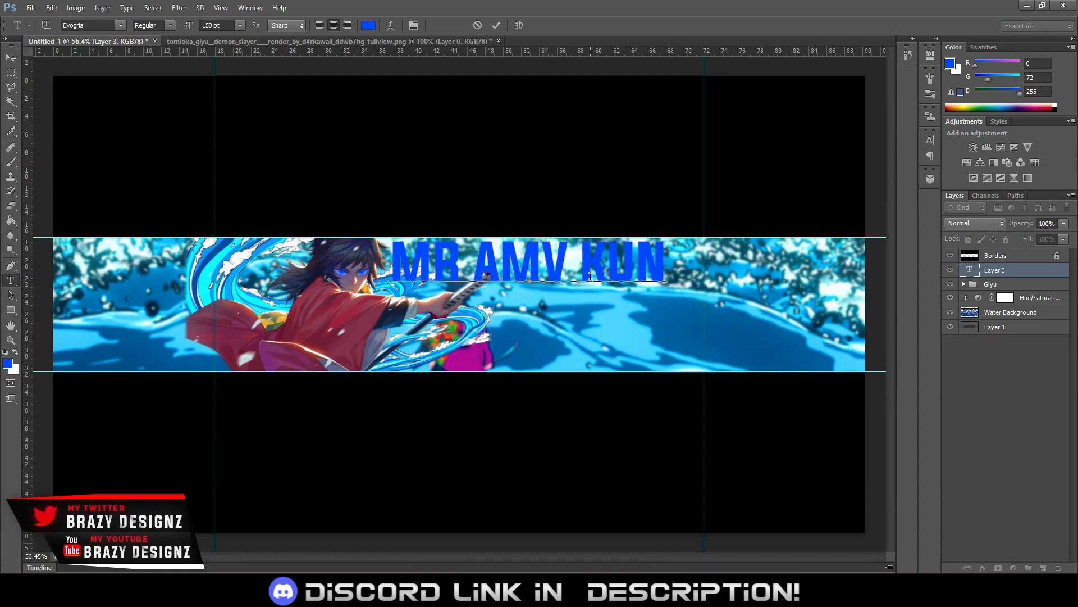
Enlarge the MR AMV KUN text to 190 pt and shift it slightly down within the banner strip
{"action": "key", "text": "ctrl+a"}
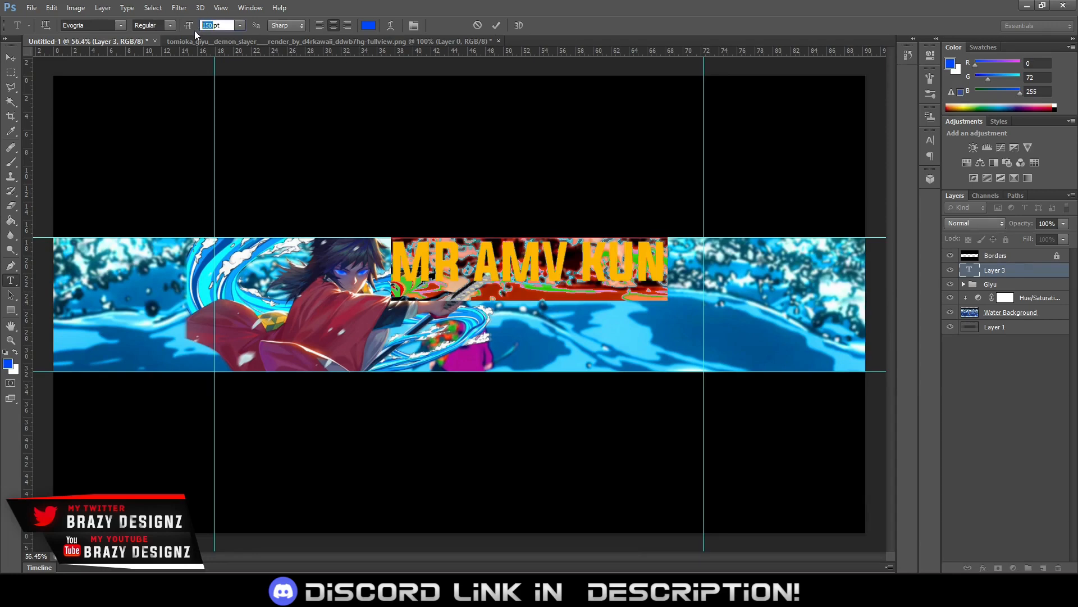
{"action": "type", "text": "175"}
{"action": "key", "text": "Return"}
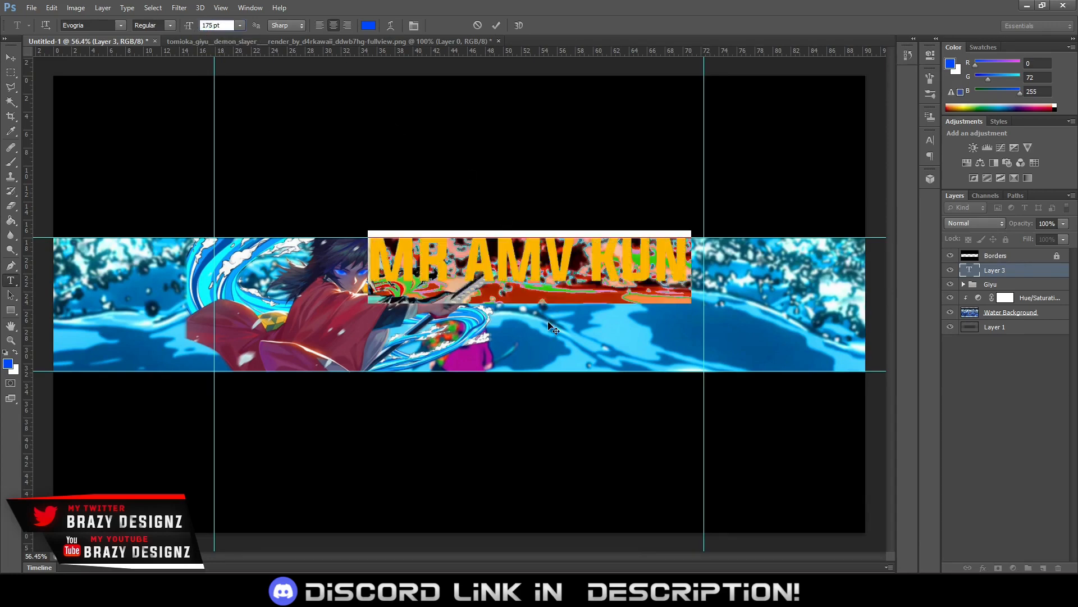
{"action": "left_click_drag", "start_coordinate": [555, 344], "coordinate": [558, 350]}
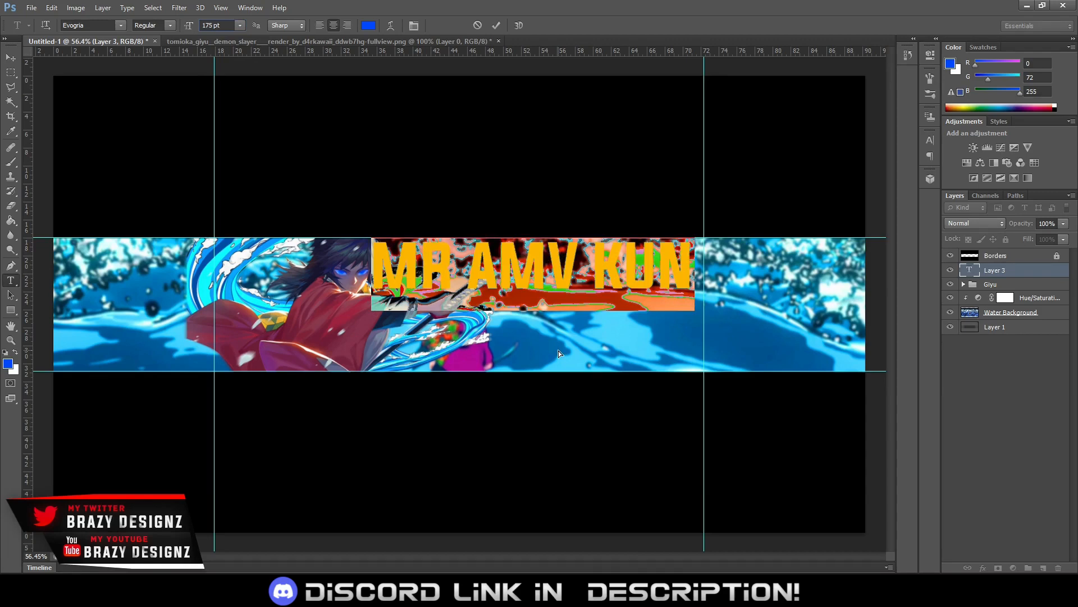
{"action": "left_click", "coordinate": [209, 24]}
{"action": "type", "text": "8"}
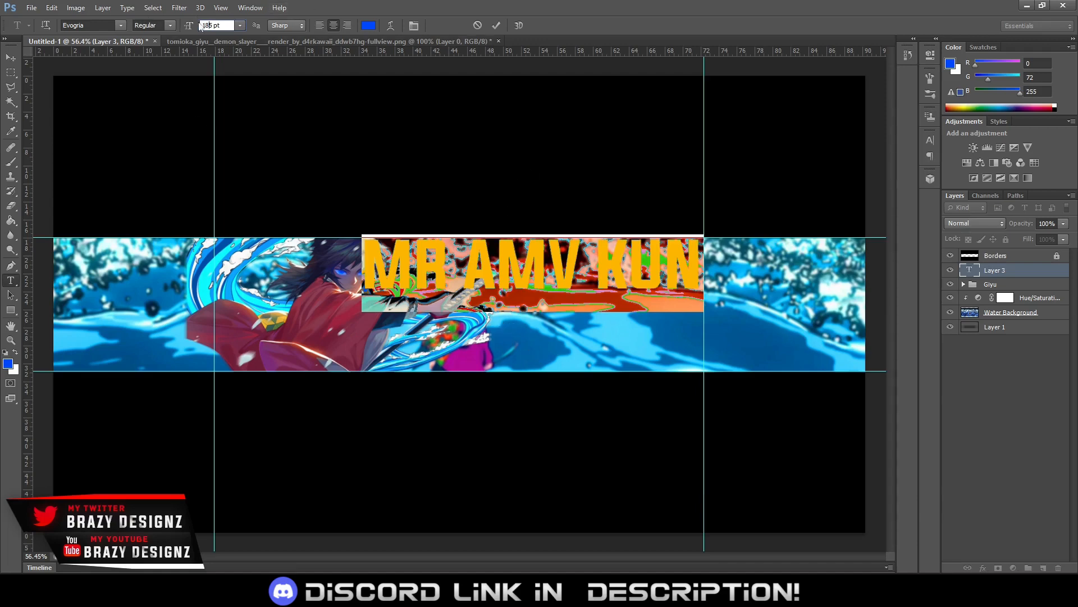
{"action": "key", "text": "Up"}
{"action": "key", "text": "Up"}
{"action": "key", "text": "Up"}
{"action": "key", "text": "Up"}
{"action": "key", "text": "Up"}
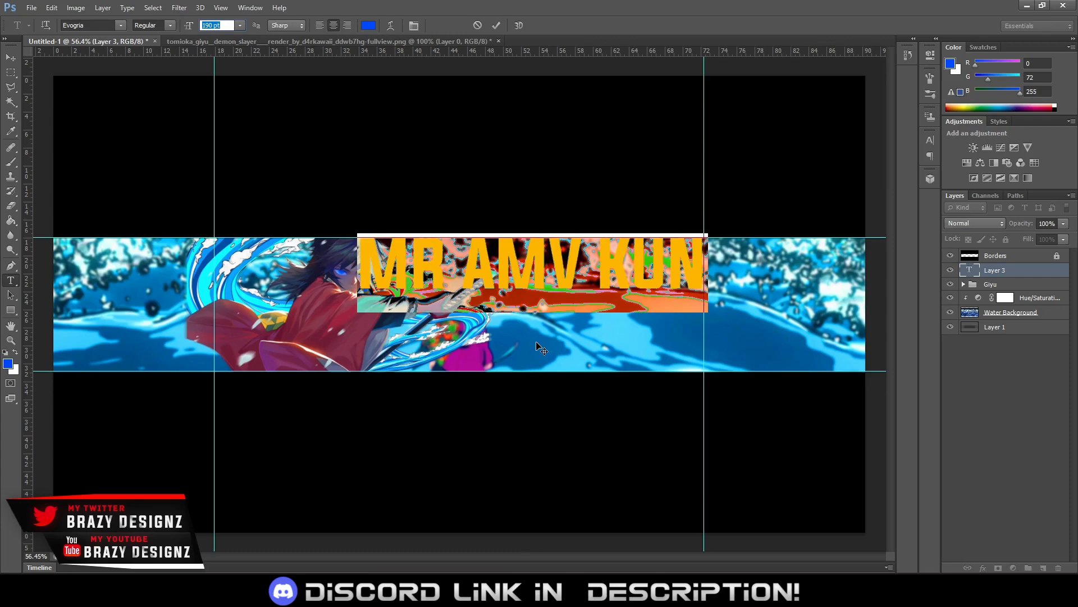
{"action": "left_click", "coordinate": [496, 25]}
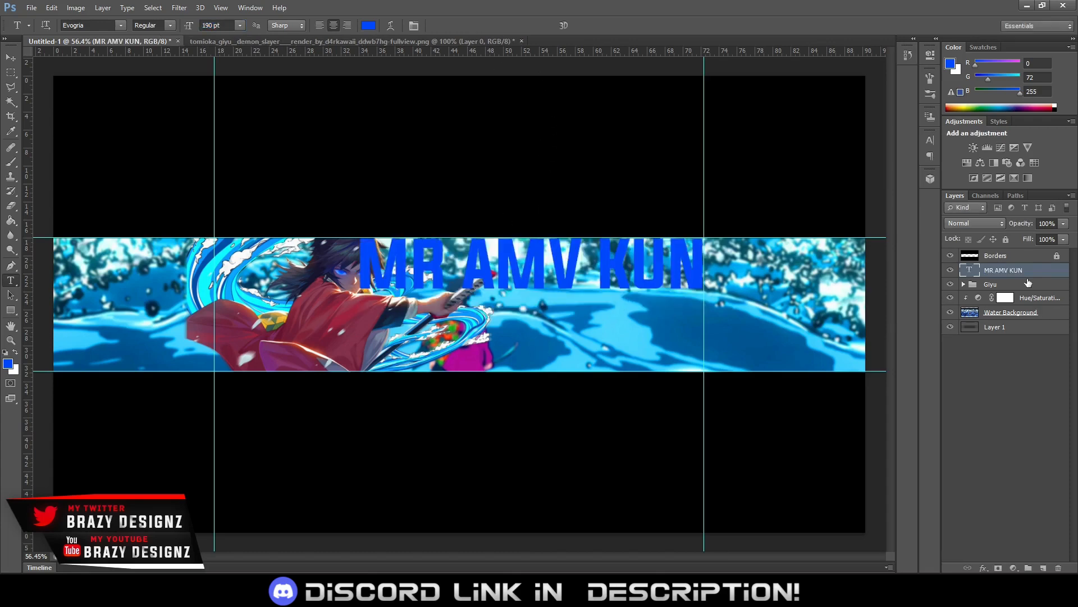
Place the MR AMV KUN text layer behind the Giyu group and recolor the text white
{"action": "left_click_drag", "start_coordinate": [1028, 283], "coordinate": [1005, 290]}
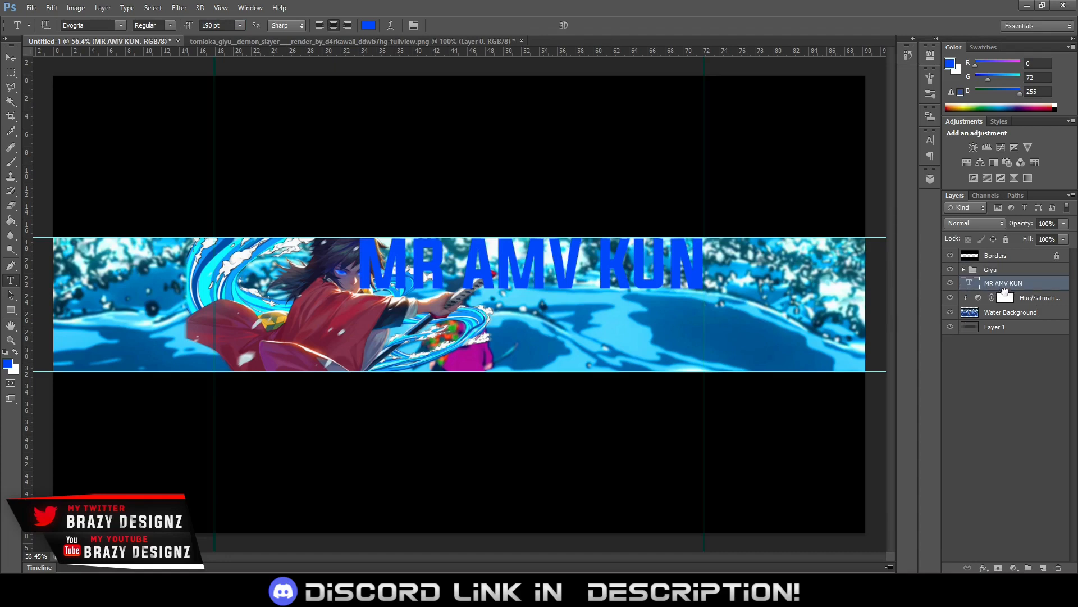
{"action": "left_click", "coordinate": [567, 254]}
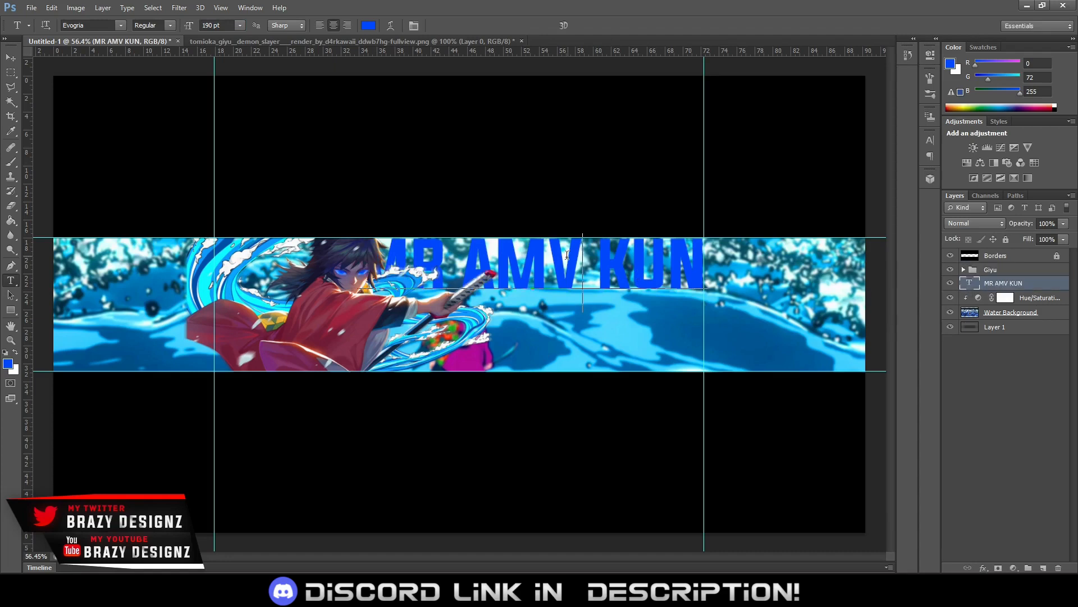
{"action": "key", "text": "ctrl+a"}
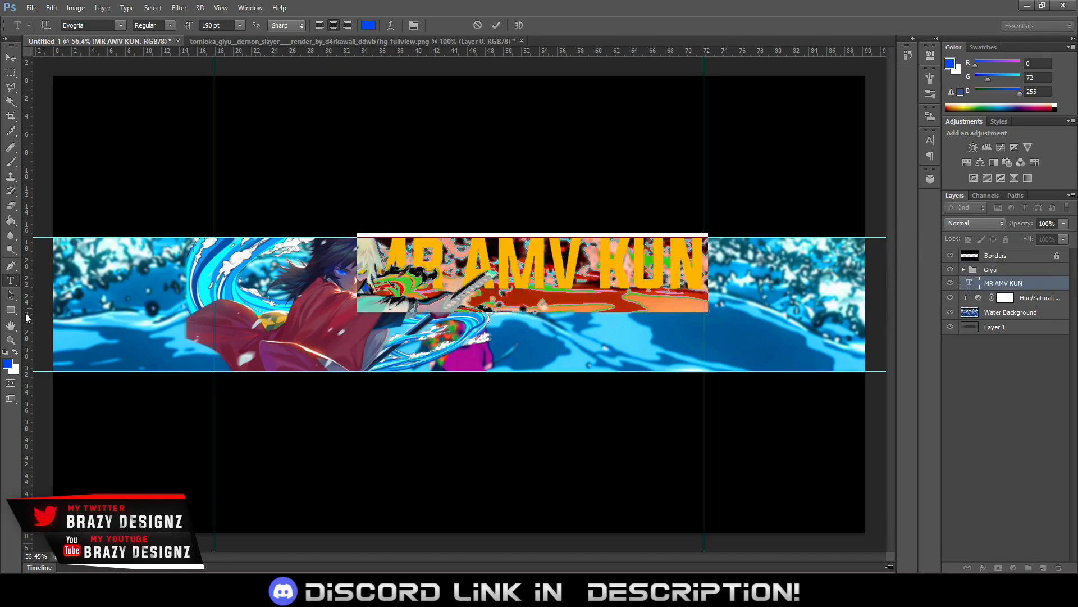
{"action": "left_click", "coordinate": [15, 352]}
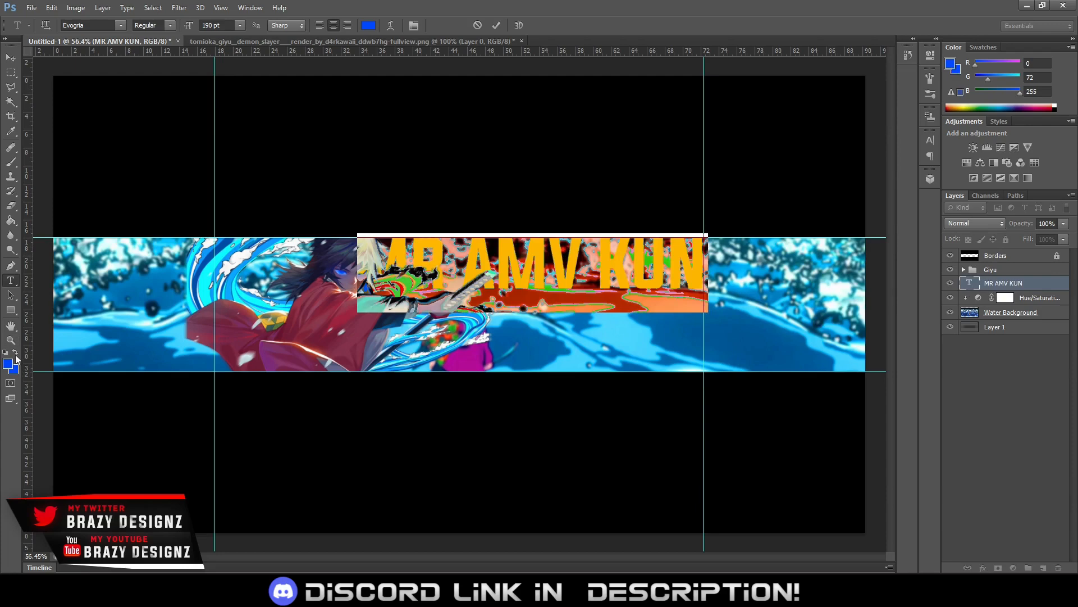
{"action": "left_click", "coordinate": [497, 25]}
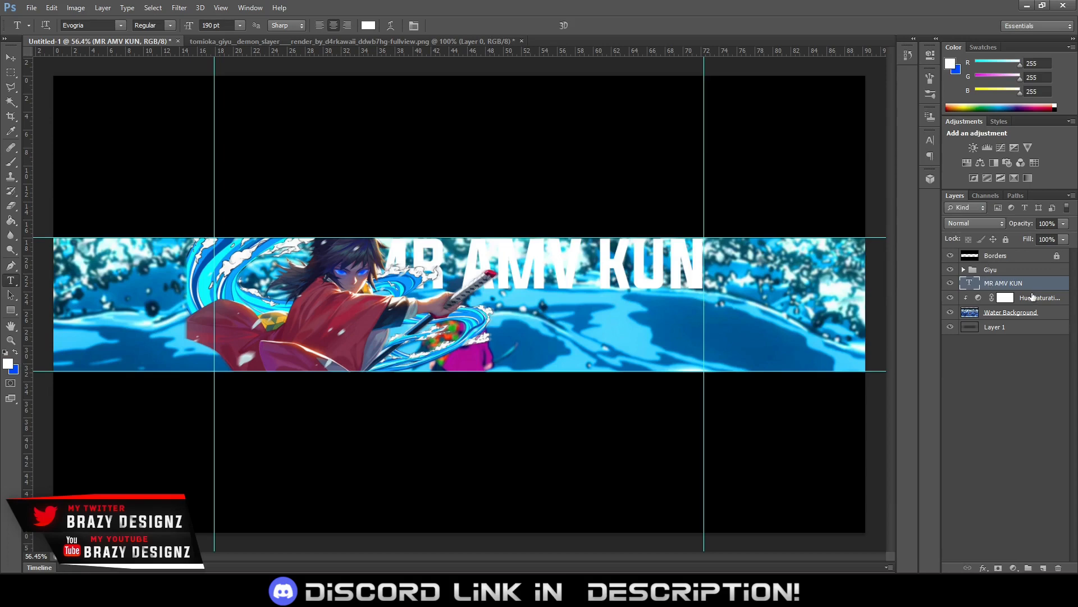
Duplicate the MR AMV KUN text layer beneath the original and move the copy straight down about 165 px as a second row
{"action": "left_click_drag", "start_coordinate": [1018, 284], "coordinate": [1017, 298]}
{"action": "key", "text": "ctrl+t"}
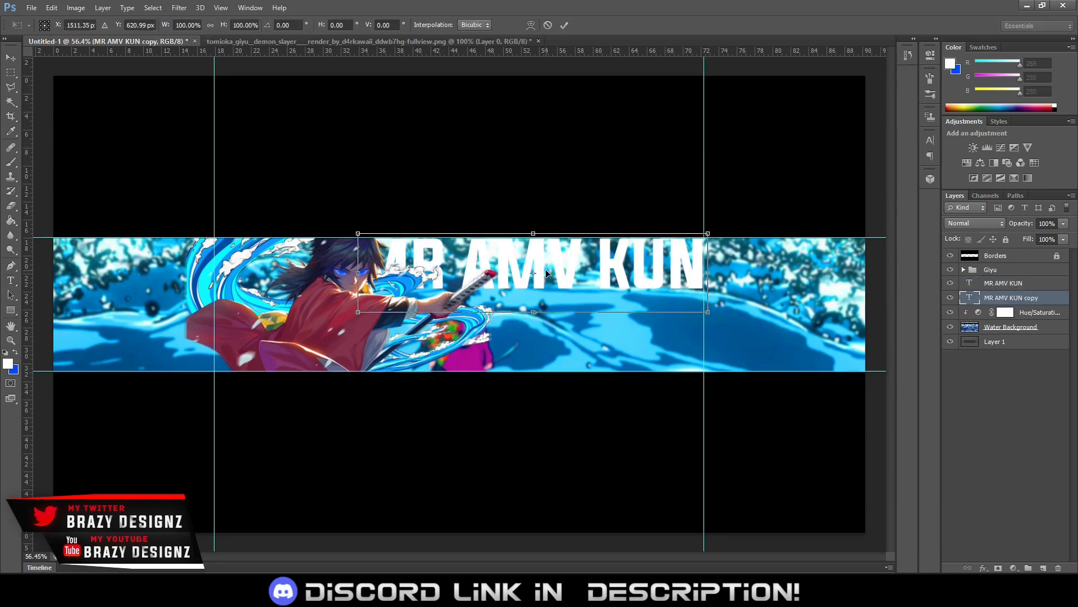
{"action": "left_click_drag", "start_coordinate": [557, 267], "coordinate": [559, 324]}
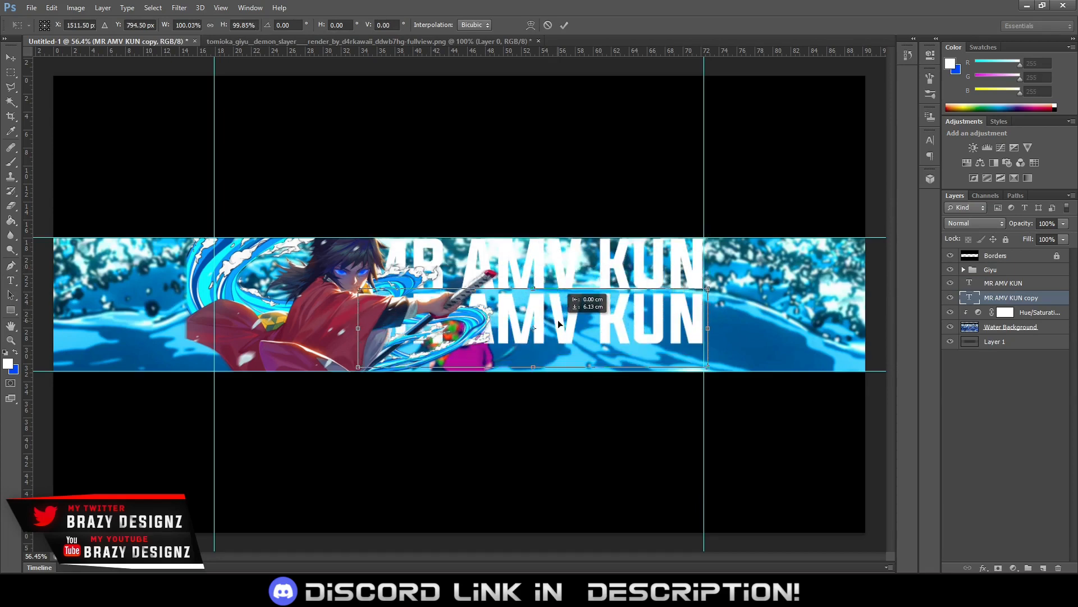
{"action": "left_click_drag", "start_coordinate": [558, 319], "coordinate": [558, 320]}
{"action": "key", "text": "Up"}
{"action": "key", "text": "Up"}
{"action": "key", "text": "Up"}
{"action": "key", "text": "Up"}
{"action": "key", "text": "Up"}
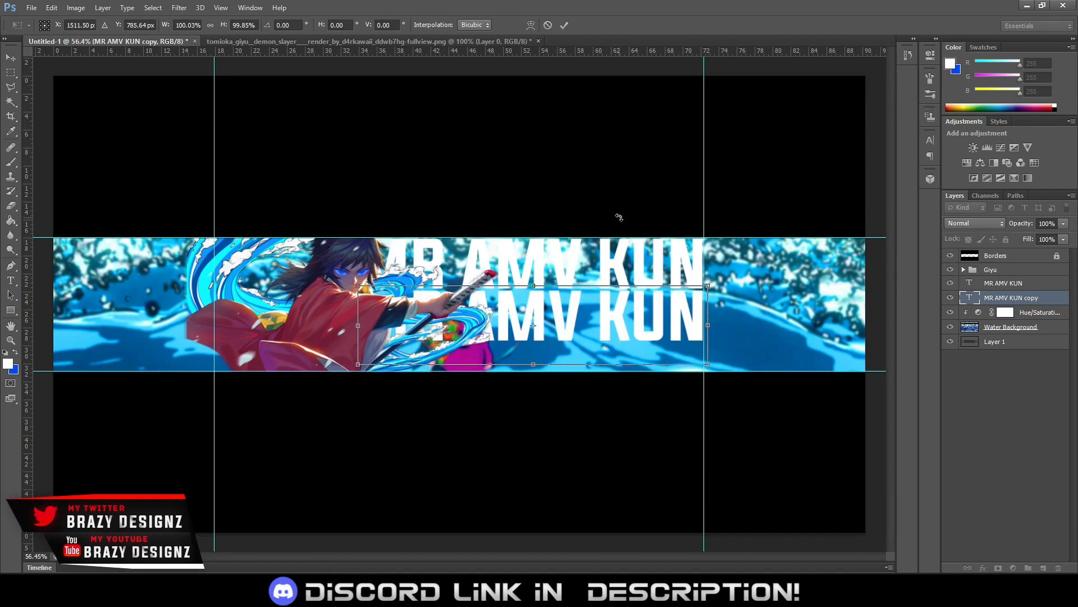
{"action": "key", "text": "Up"}
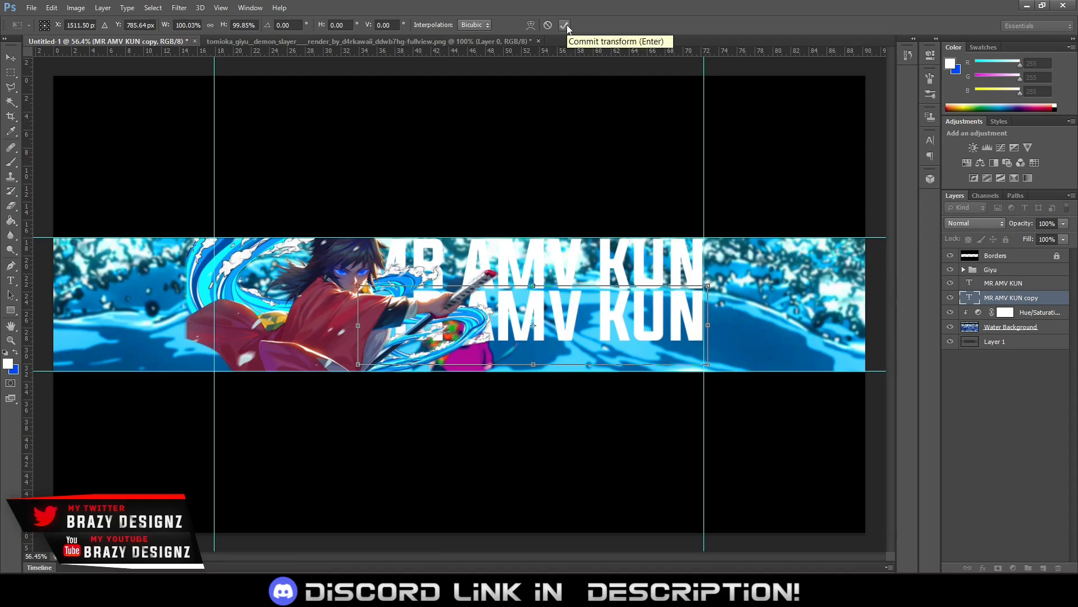
{"action": "left_click", "coordinate": [565, 25]}
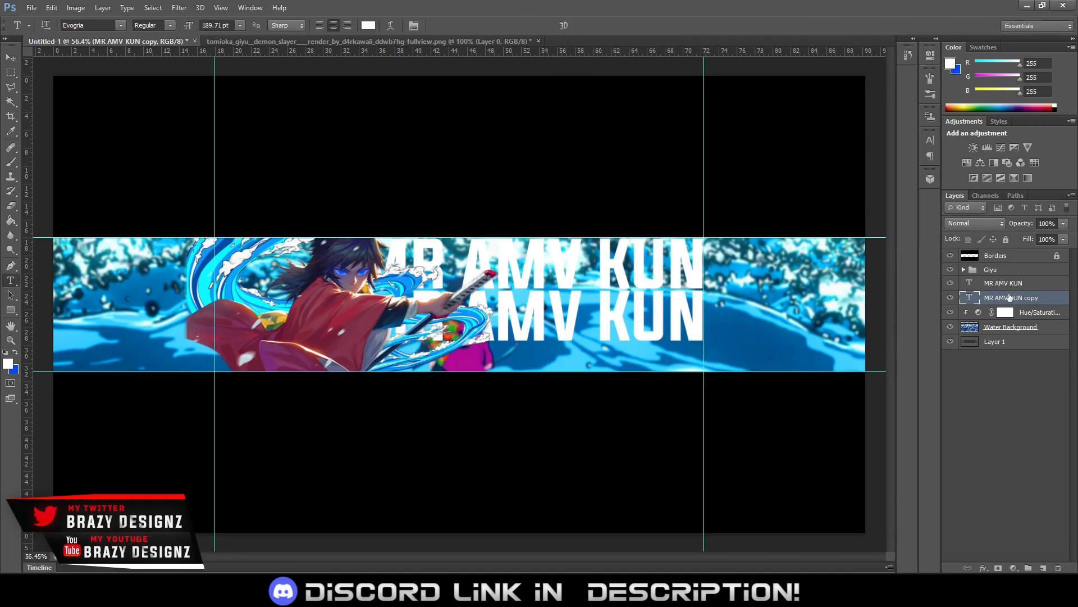
Duplicate the second MR AMV KUN row and move the copy straight down about 165 px as a third row crossing the banner's lower edge
{"action": "left_click_drag", "start_coordinate": [1007, 297], "coordinate": [1006, 305], "text": "alt"}
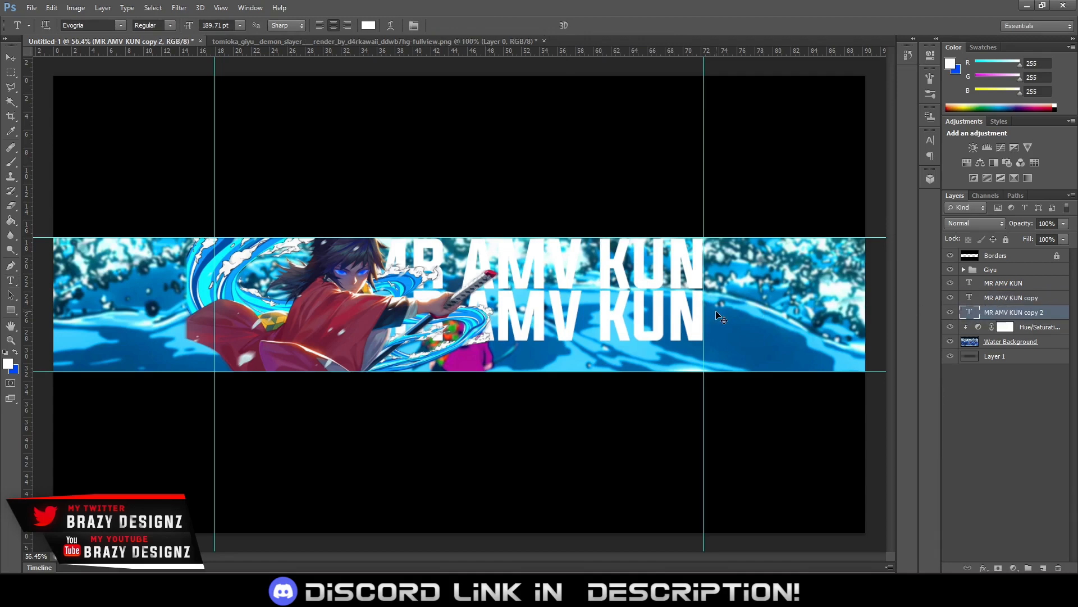
{"action": "key", "text": "ctrl+t"}
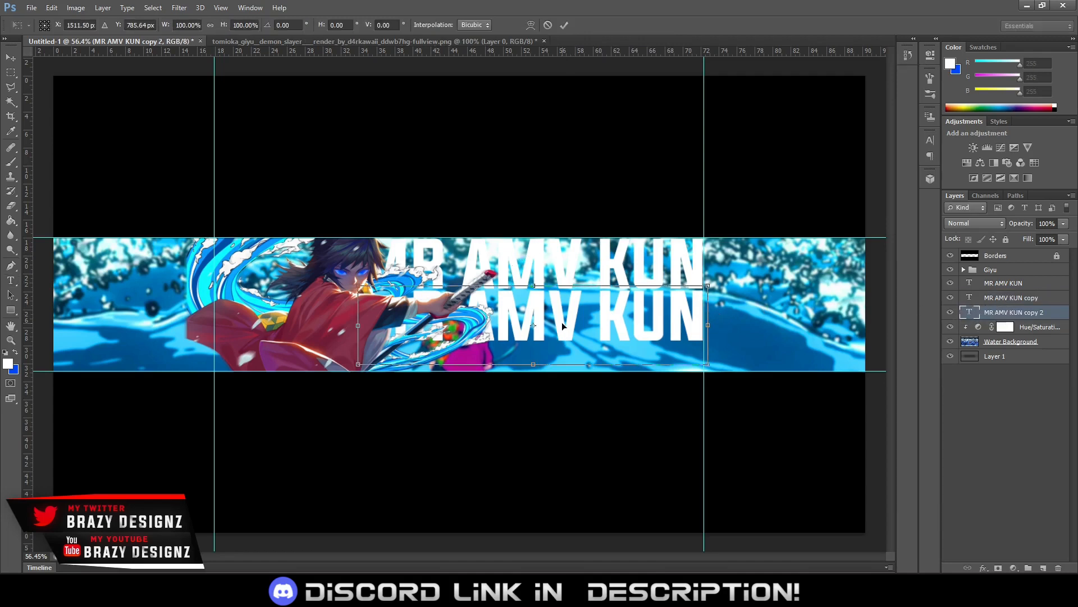
{"action": "left_click_drag", "start_coordinate": [563, 324], "coordinate": [570, 372]}
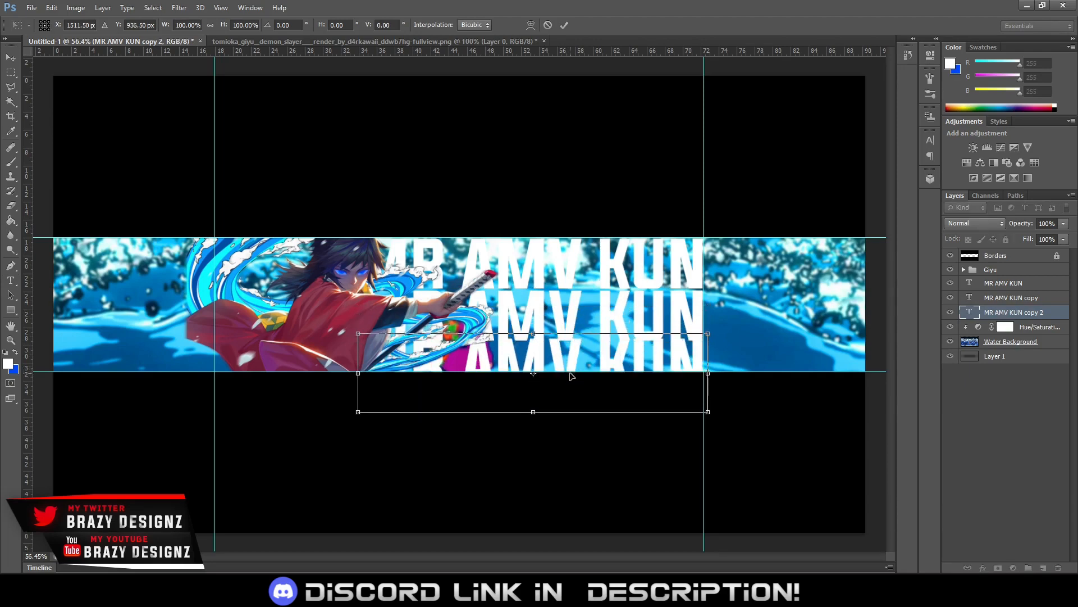
{"action": "key", "text": "Down"}
{"action": "key", "text": "Down"}
{"action": "key", "text": "Down"}
{"action": "key", "text": "Down"}
{"action": "key", "text": "Down"}
{"action": "key", "text": "Down"}
{"action": "key", "text": "Down"}
{"action": "key", "text": "Down"}
{"action": "key", "text": "Down"}
{"action": "key", "text": "Down"}
{"action": "key", "text": "Down"}
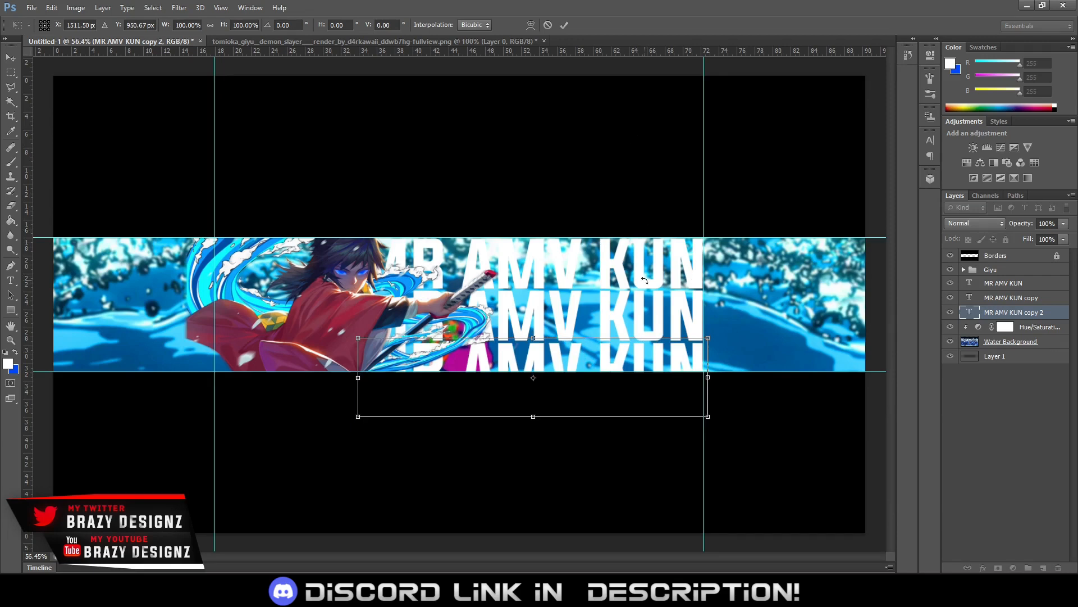
{"action": "key", "text": "t"}
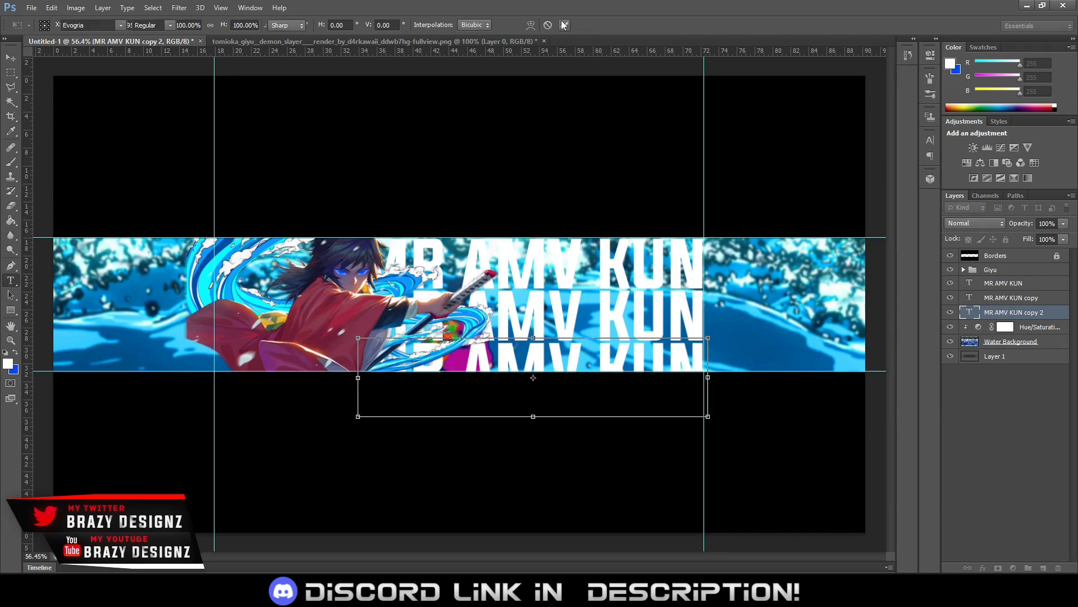
Select all three MR AMV KUN text layers and nudge them together about 29 px up and 2 px left
{"action": "left_click", "coordinate": [1008, 285], "text": "shift"}
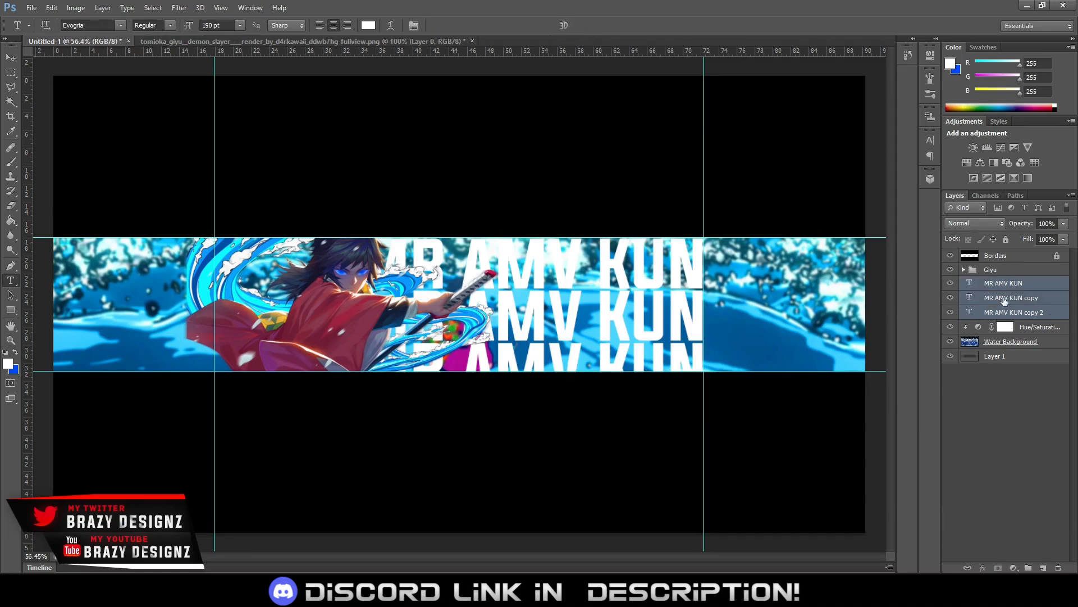
{"action": "key", "text": "ctrl+t"}
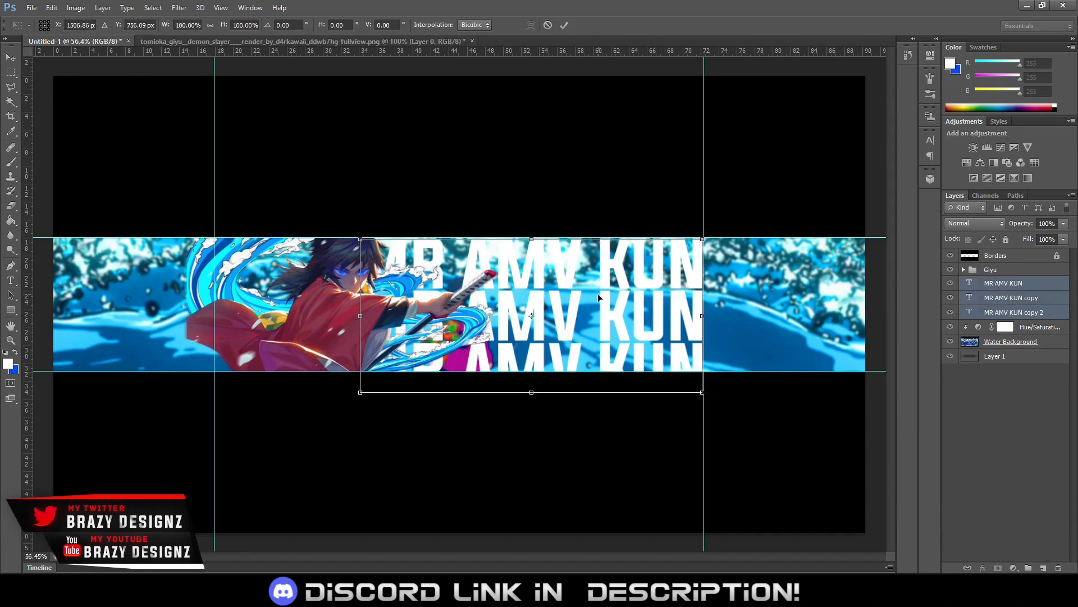
{"action": "key", "text": "Up"}
{"action": "key", "text": "Up"}
{"action": "key", "text": "Up"}
{"action": "key", "text": "Up"}
{"action": "key", "text": "Up"}
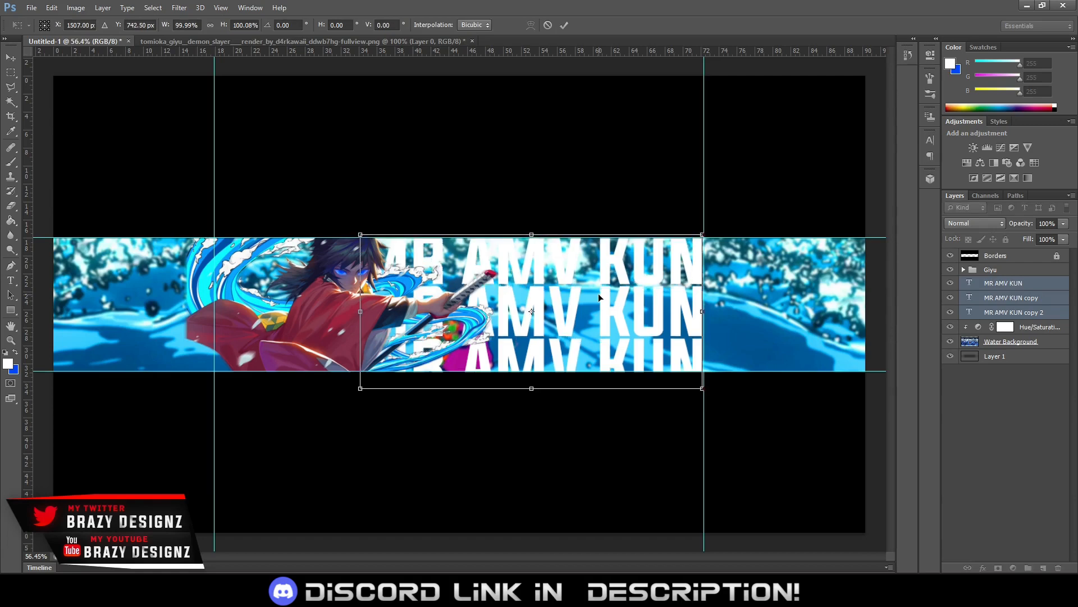
{"action": "key", "text": "Up"}
{"action": "key", "text": "Up"}
{"action": "key", "text": "Up"}
{"action": "key", "text": "Up"}
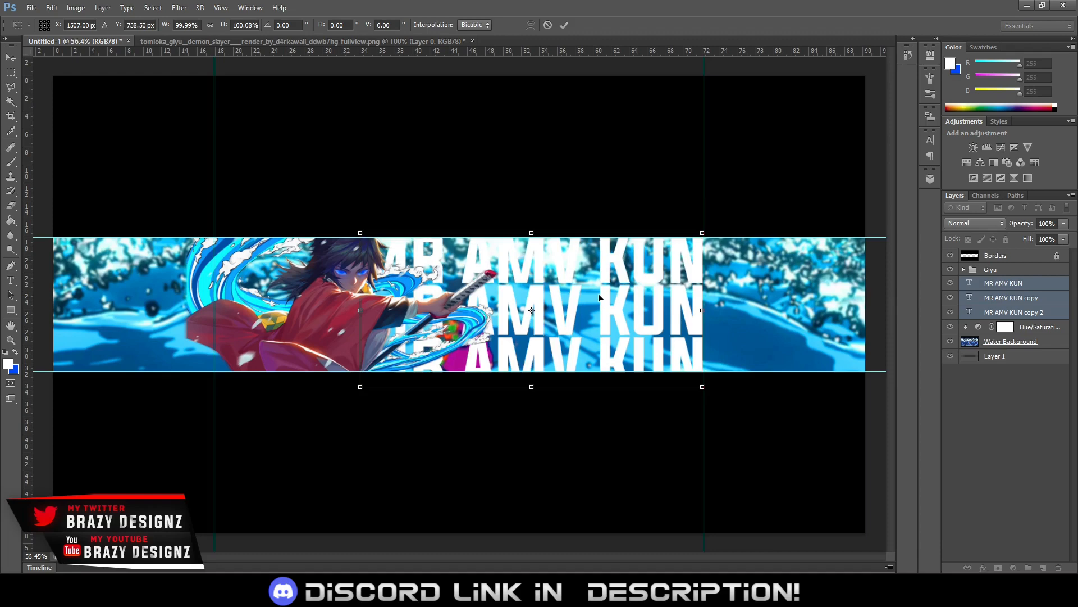
{"action": "key", "text": "Up"}
{"action": "key", "text": "Up"}
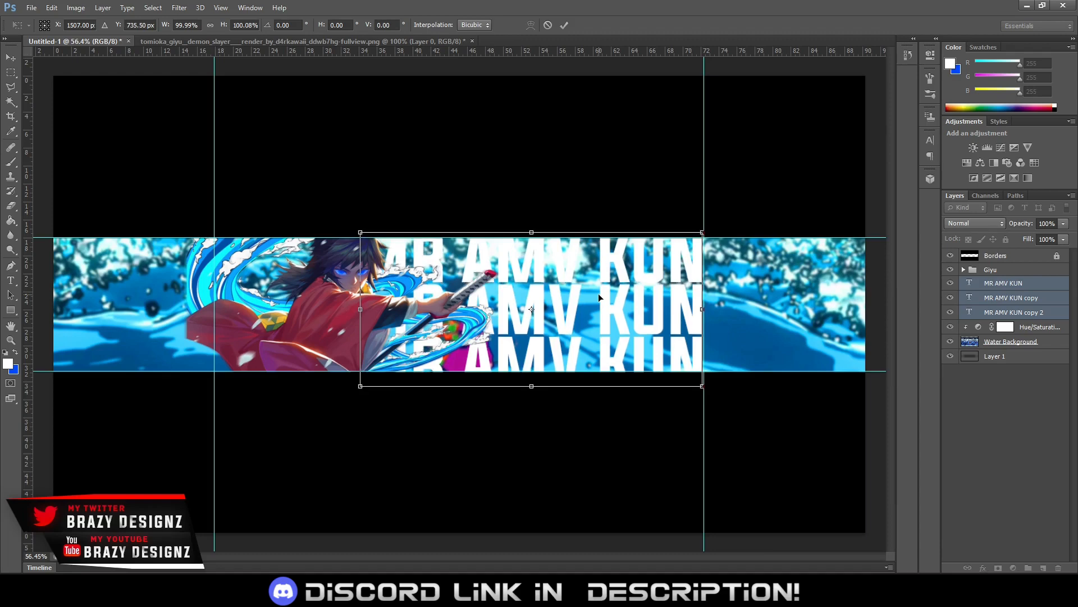
{"action": "key", "text": "Up"}
{"action": "key", "text": "Up"}
{"action": "key", "text": "Up"}
{"action": "key", "text": "Up"}
{"action": "key", "text": "Up"}
{"action": "key", "text": "Up"}
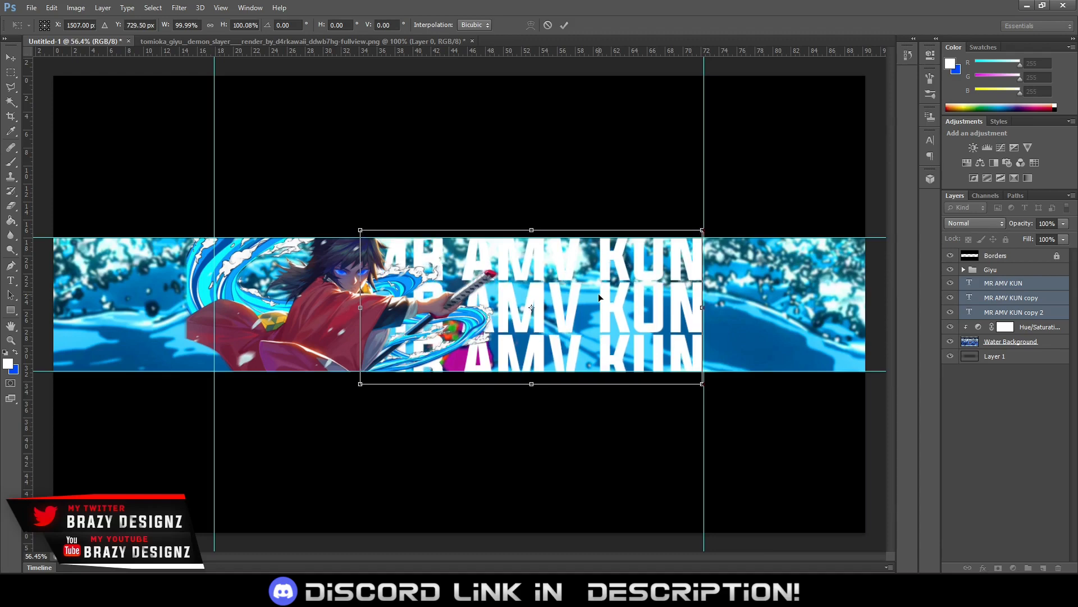
{"action": "key", "text": "Left"}
{"action": "key", "text": "Left"}
{"action": "key", "text": "Up"}
{"action": "key", "text": "Up"}
{"action": "key", "text": "Up"}
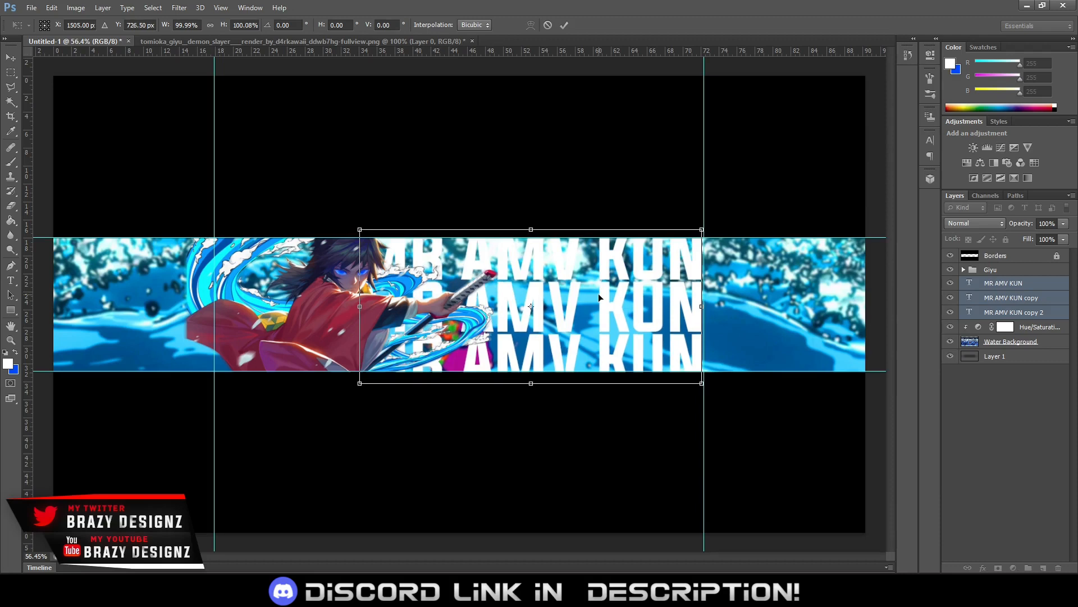
{"action": "key", "text": "Down"}
{"action": "left_click", "coordinate": [564, 25]}
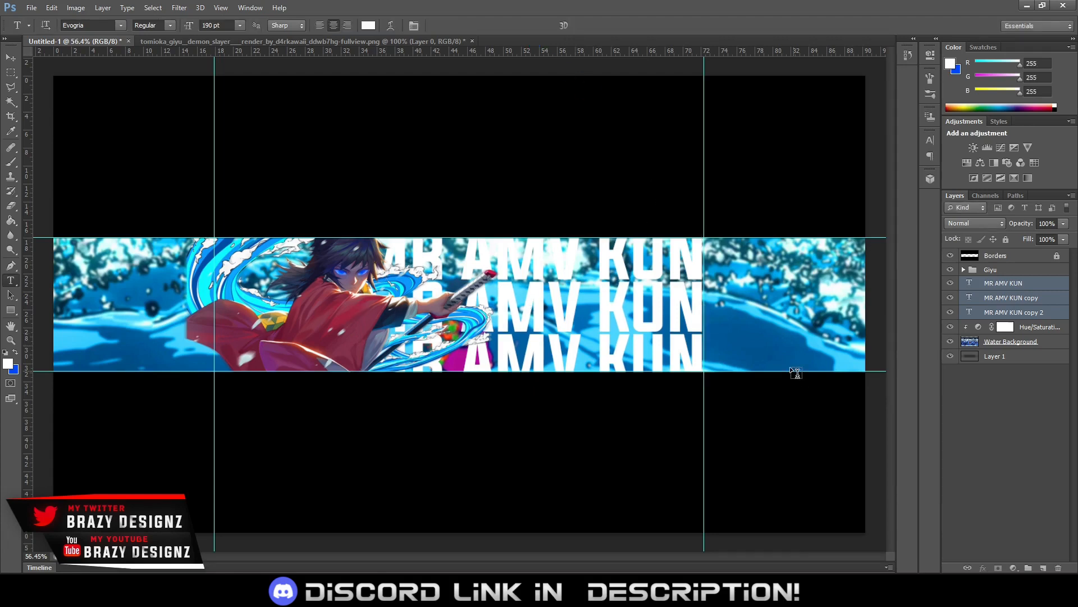
Set the blend mode of the three MR AMV KUN text layers to Overlay
{"action": "right_click", "coordinate": [1018, 285]}
{"action": "left_click", "coordinate": [1027, 286]}
{"action": "left_click", "coordinate": [986, 224]}
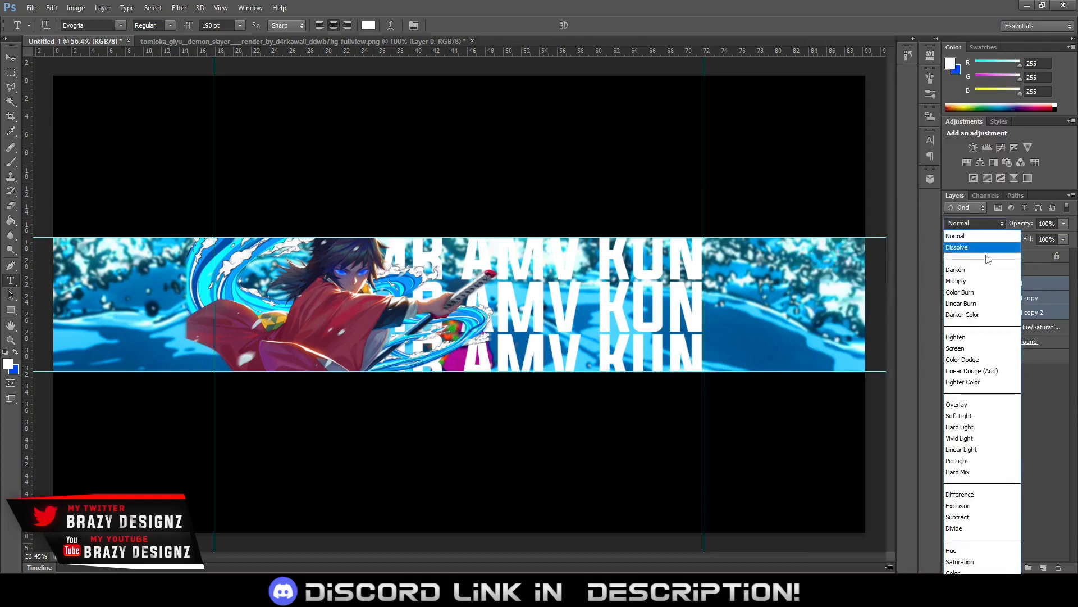
{"action": "left_click", "coordinate": [988, 350]}
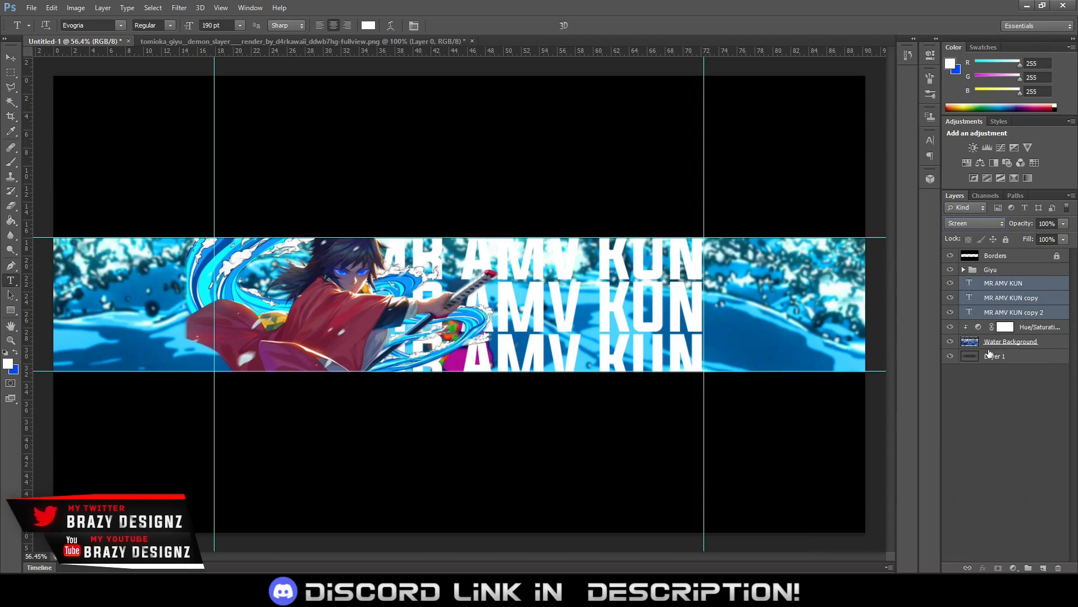
{"action": "left_click", "coordinate": [982, 224]}
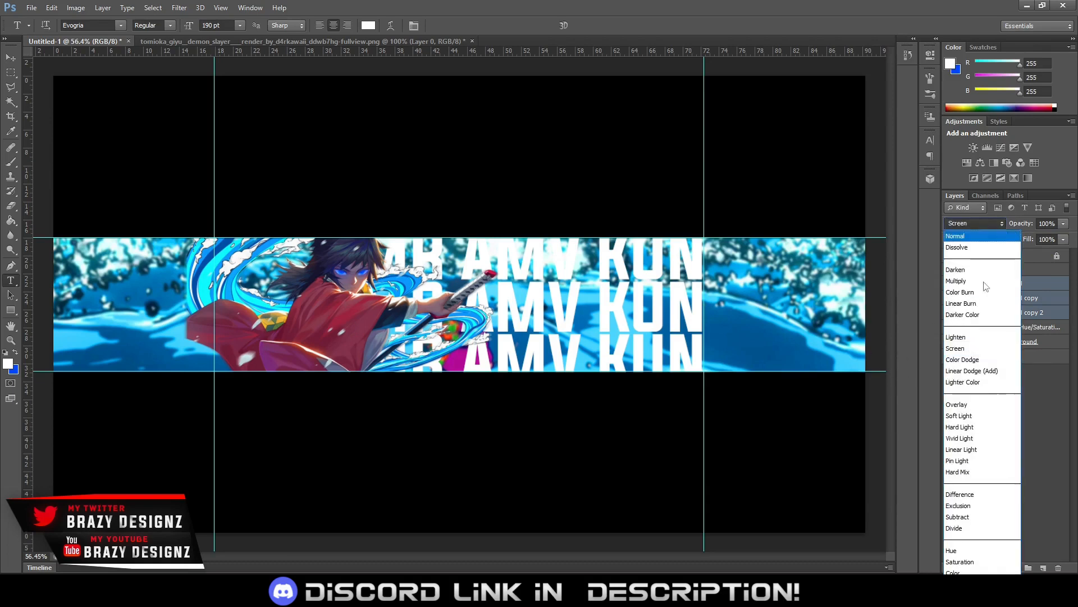
{"action": "left_click", "coordinate": [985, 405]}
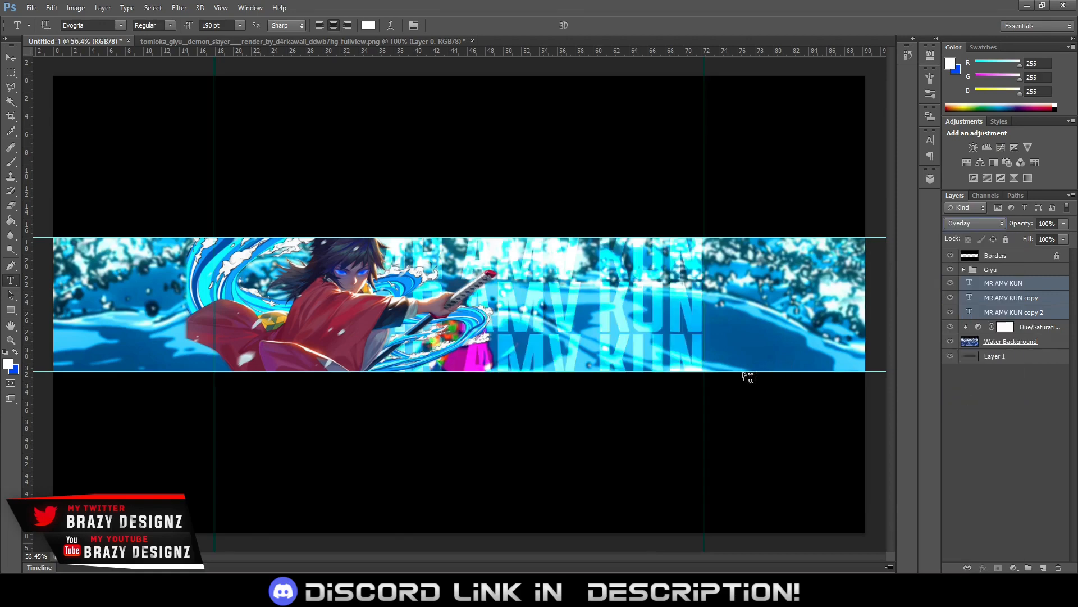
{"action": "scroll", "coordinate": [744, 373], "scroll_direction": "down", "scroll_amount": 4}
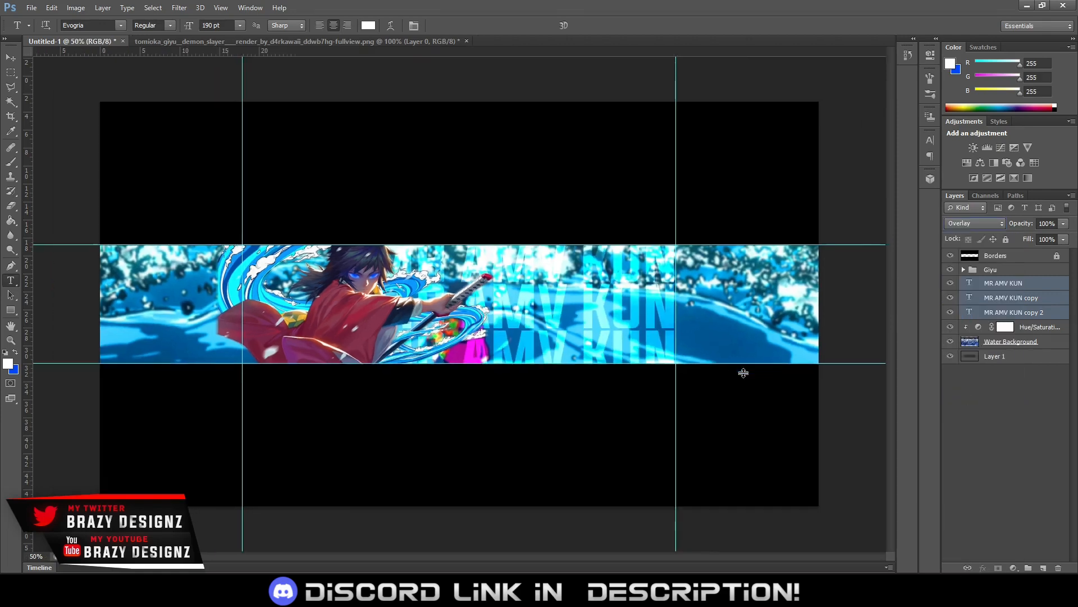
{"action": "scroll", "coordinate": [743, 375], "scroll_direction": "up", "scroll_amount": 2}
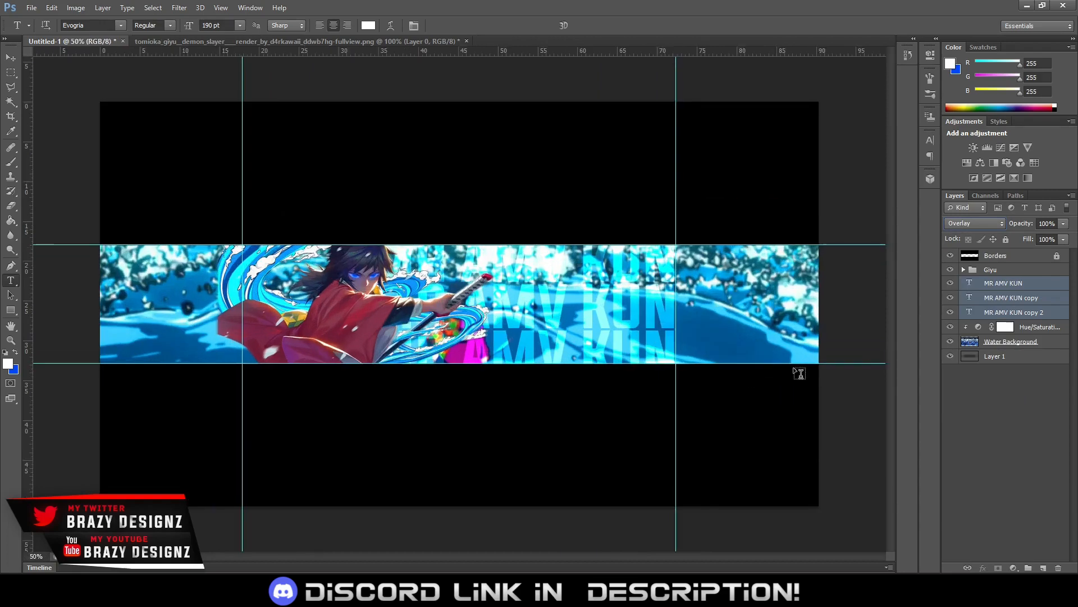
Duplicate the three text layers beneath the originals with Normal blending and merge the copies into one layer
{"action": "left_click", "coordinate": [1009, 312]}
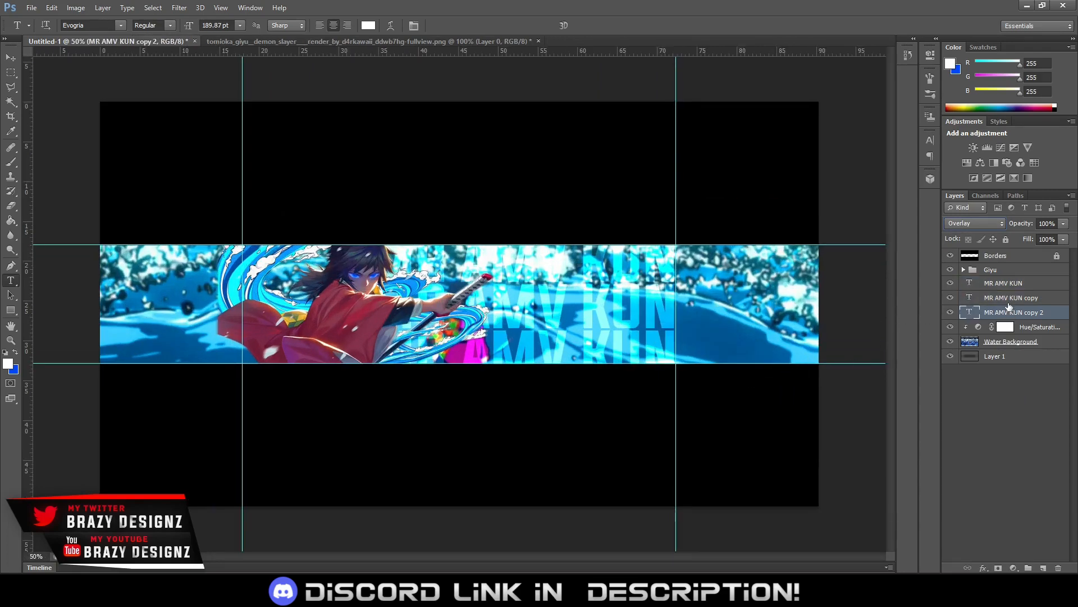
{"action": "left_click", "coordinate": [1005, 285], "text": "shift"}
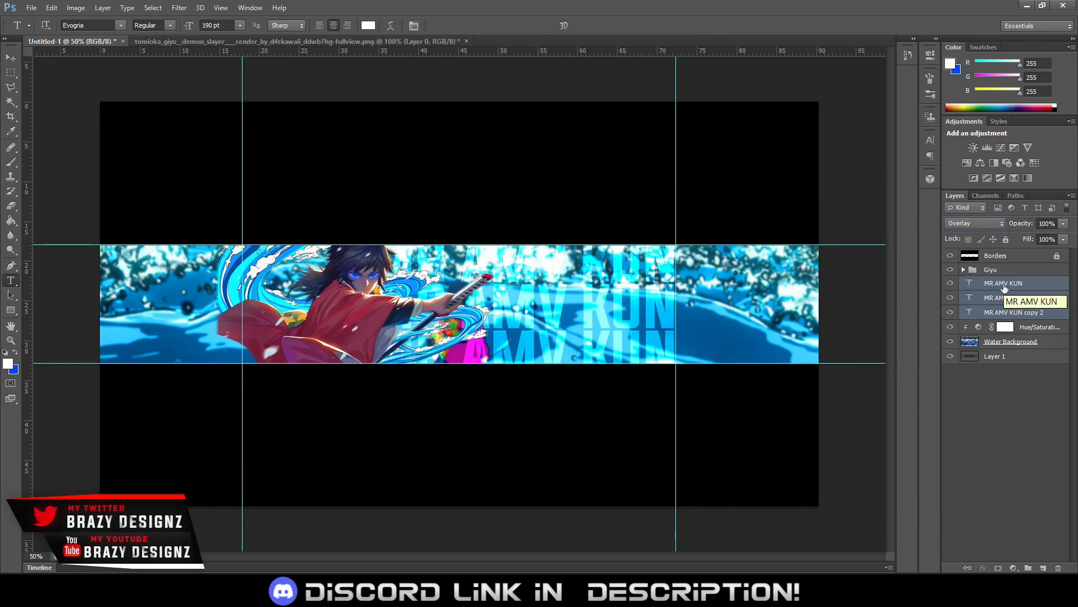
{"action": "left_click_drag", "start_coordinate": [1005, 286], "coordinate": [1002, 315]}
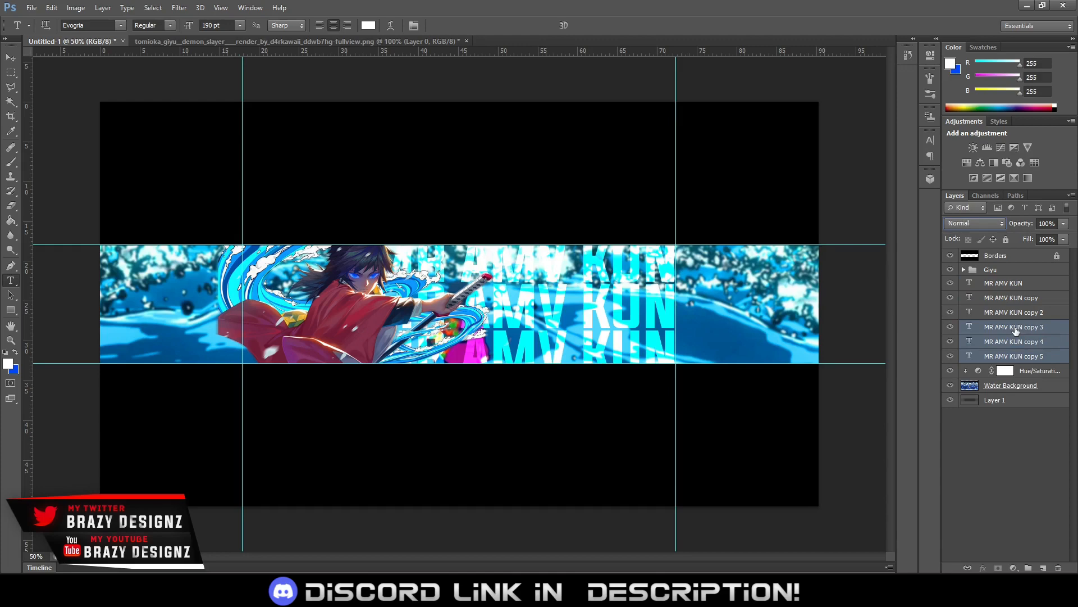
{"action": "key", "text": "ctrl+e"}
Add a white outside stroke to the merged MR AMV KUN copy layer beneath the overlay text
{"action": "right_click", "coordinate": [1015, 332]}
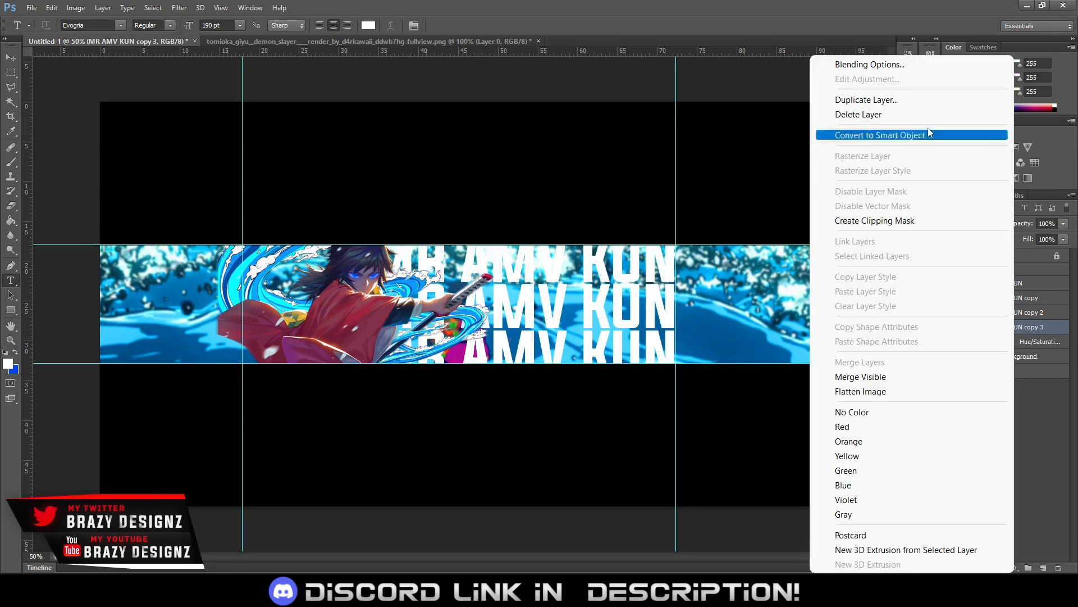
{"action": "left_click", "coordinate": [896, 66]}
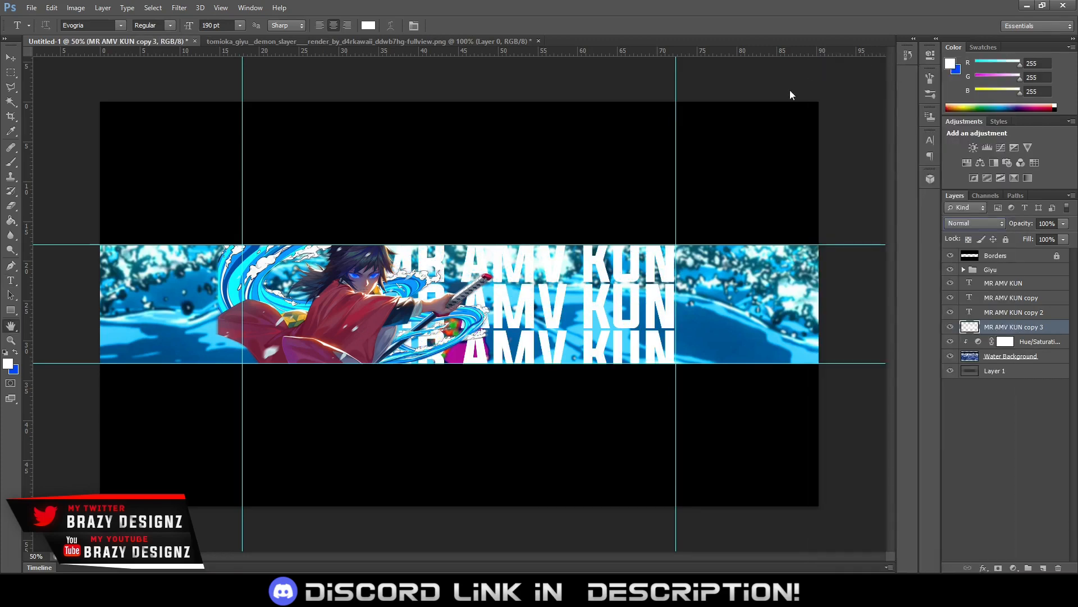
{"action": "left_click_drag", "start_coordinate": [360, 372], "coordinate": [398, 220]}
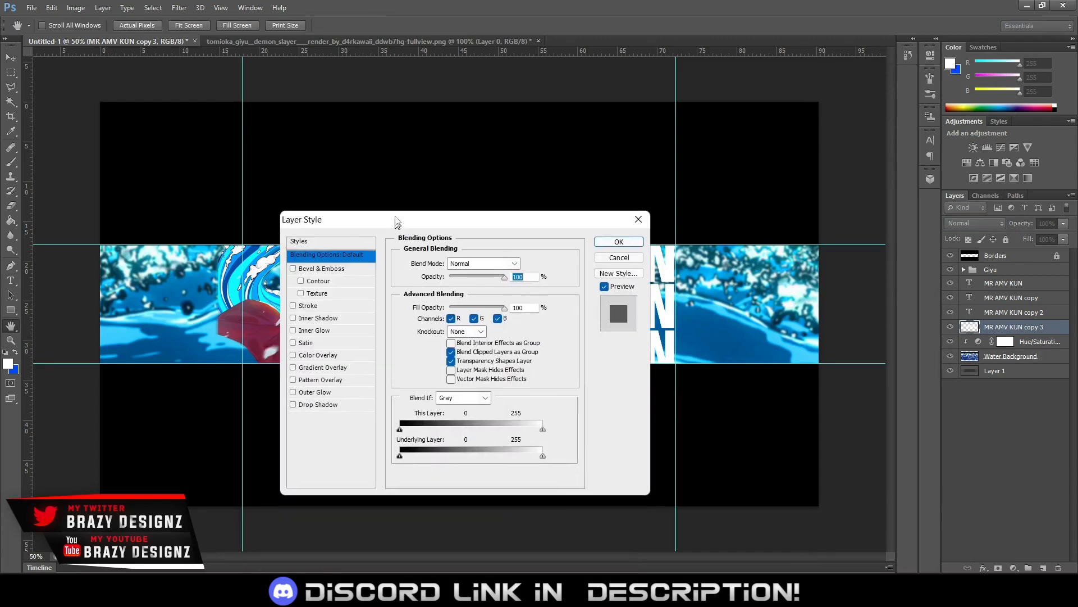
{"action": "left_click", "coordinate": [339, 305]}
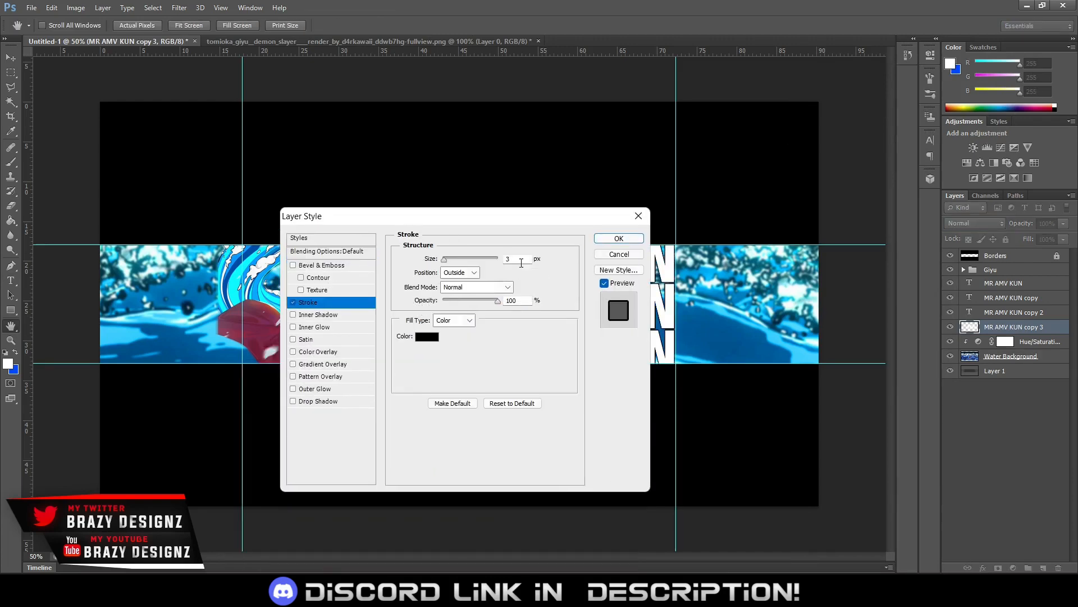
{"action": "left_click", "coordinate": [427, 336]}
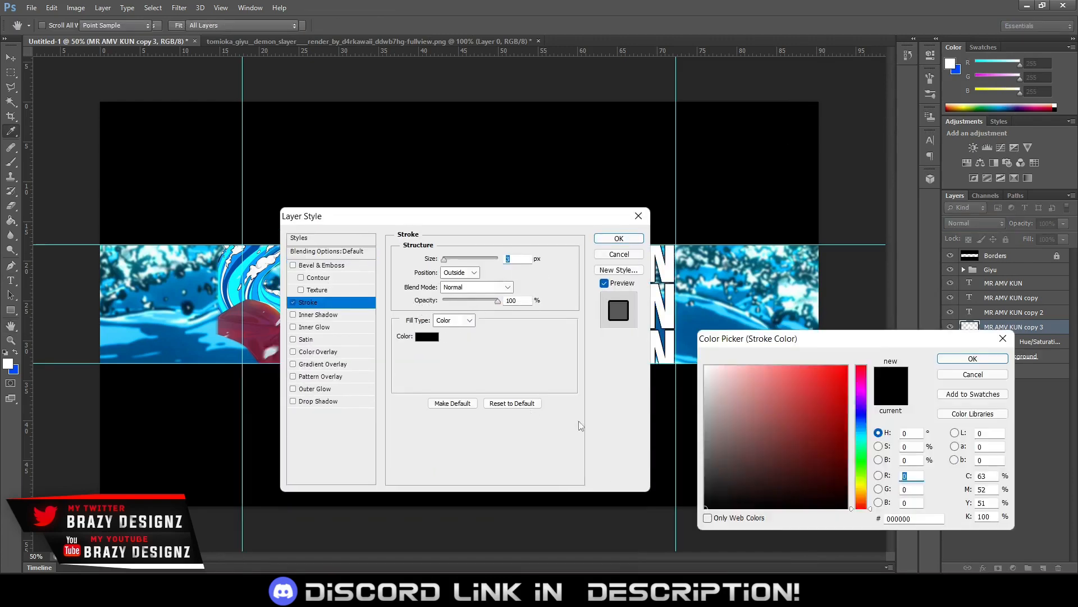
{"action": "left_click", "coordinate": [706, 366]}
{"action": "left_click", "coordinate": [955, 359]}
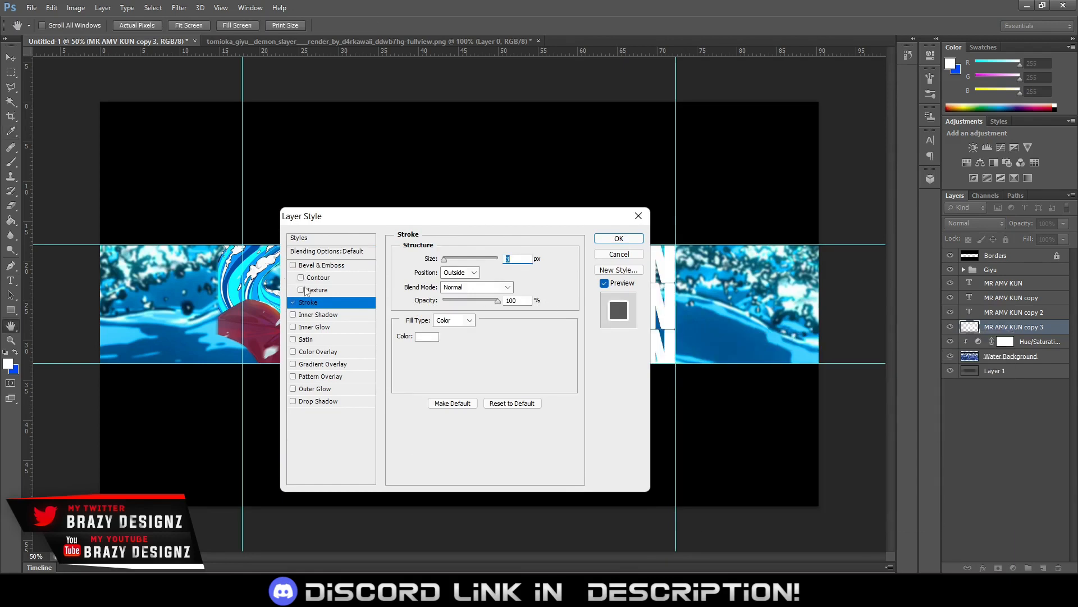
Set the merged text layer's fill opacity to 0% and its stroke size to 1 px, and apply the style
{"action": "left_click", "coordinate": [317, 252]}
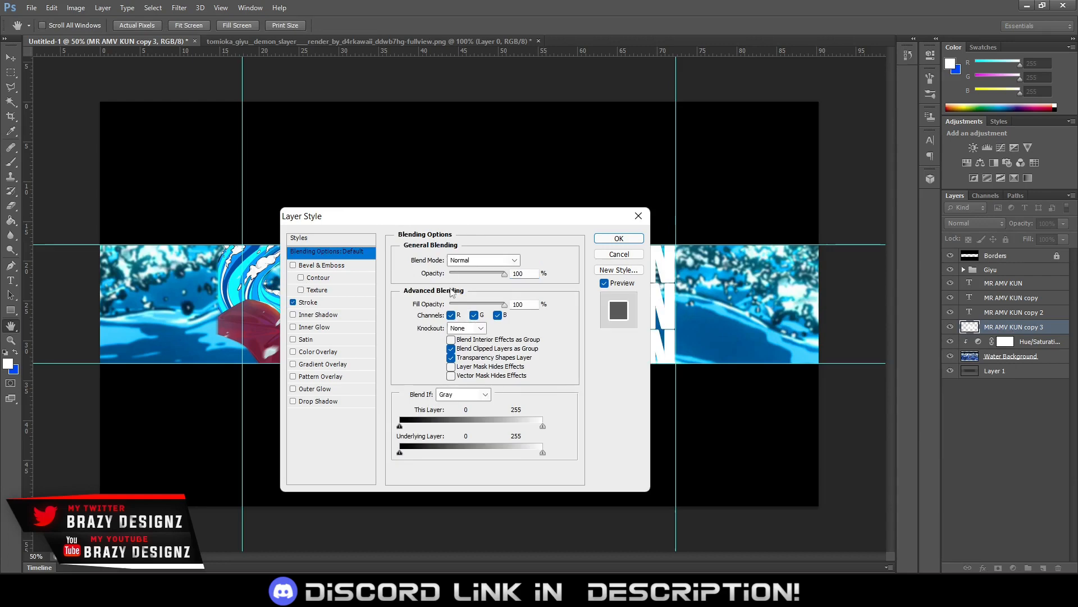
{"action": "left_click_drag", "start_coordinate": [454, 304], "coordinate": [386, 303]}
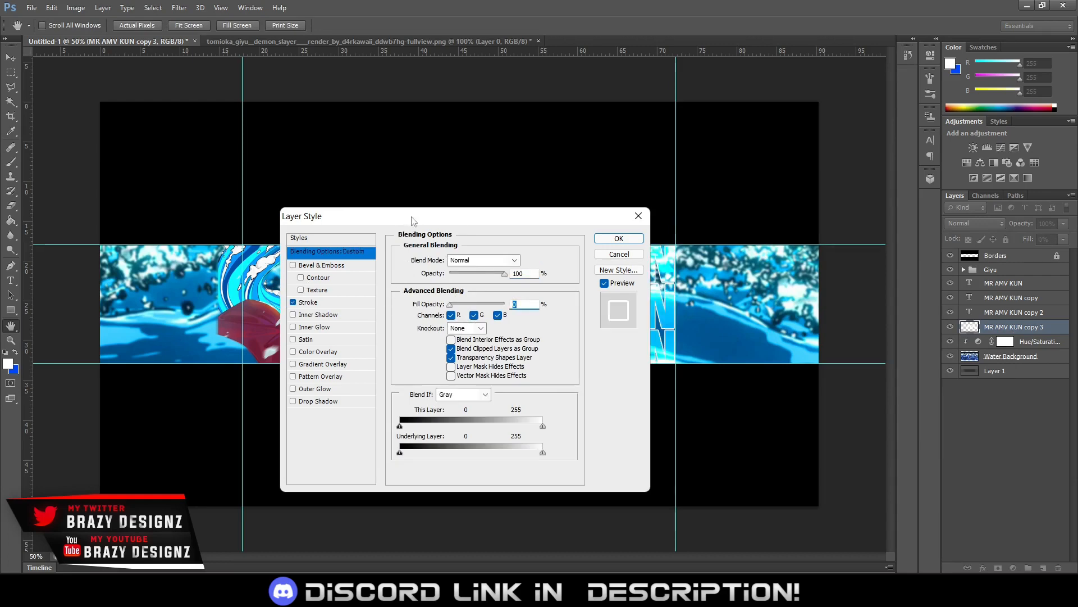
{"action": "mouse_move", "coordinate": [411, 221]}
{"action": "left_mouse_down"}
{"action": "mouse_move", "coordinate": [828, 311]}
{"action": "mouse_move", "coordinate": [843, 360]}
{"action": "mouse_move", "coordinate": [778, 373]}
{"action": "mouse_move", "coordinate": [757, 366]}
{"action": "left_mouse_up"}
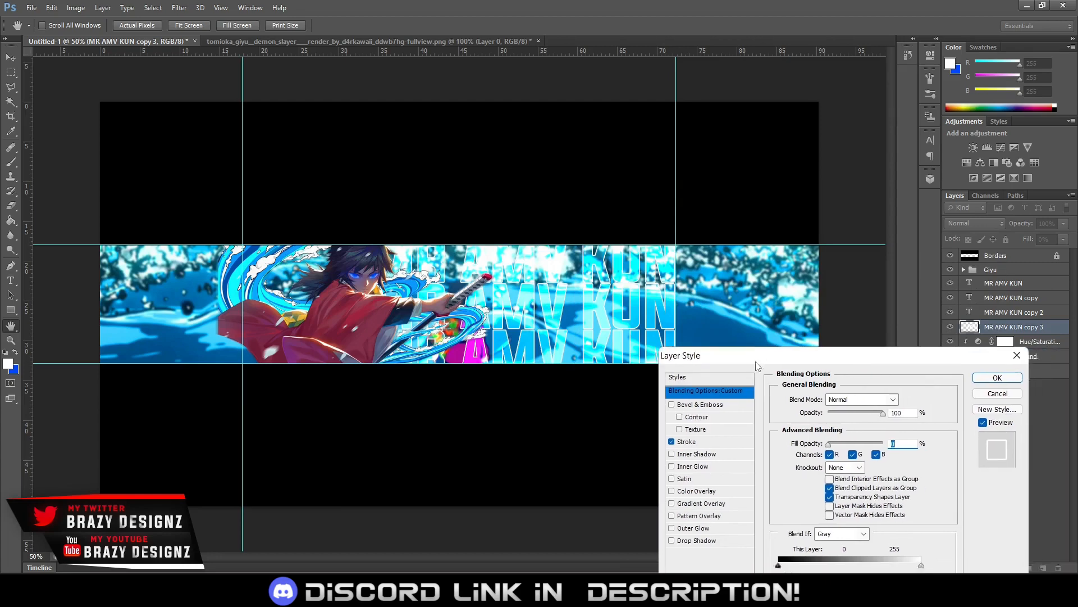
{"action": "left_click", "coordinate": [712, 440]}
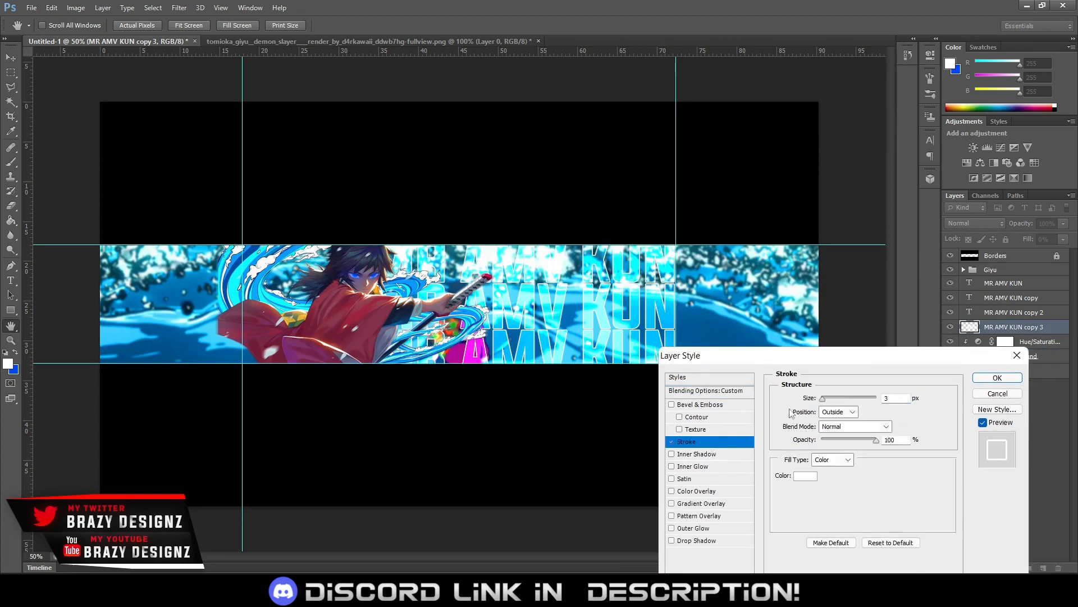
{"action": "double_click", "coordinate": [897, 398]}
{"action": "type", "text": "1"}
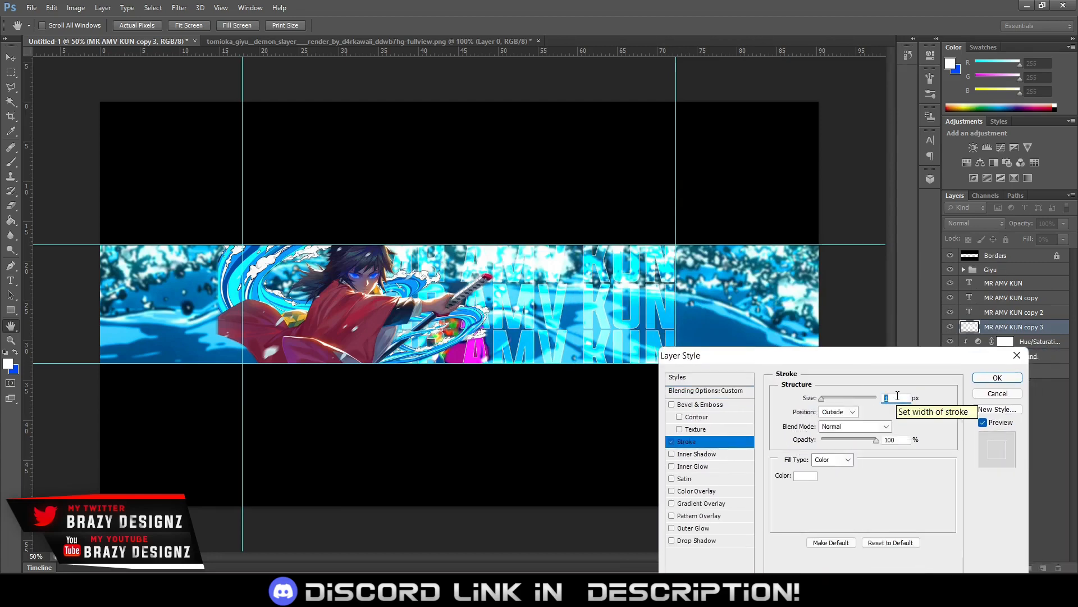
{"action": "left_click", "coordinate": [997, 378]}
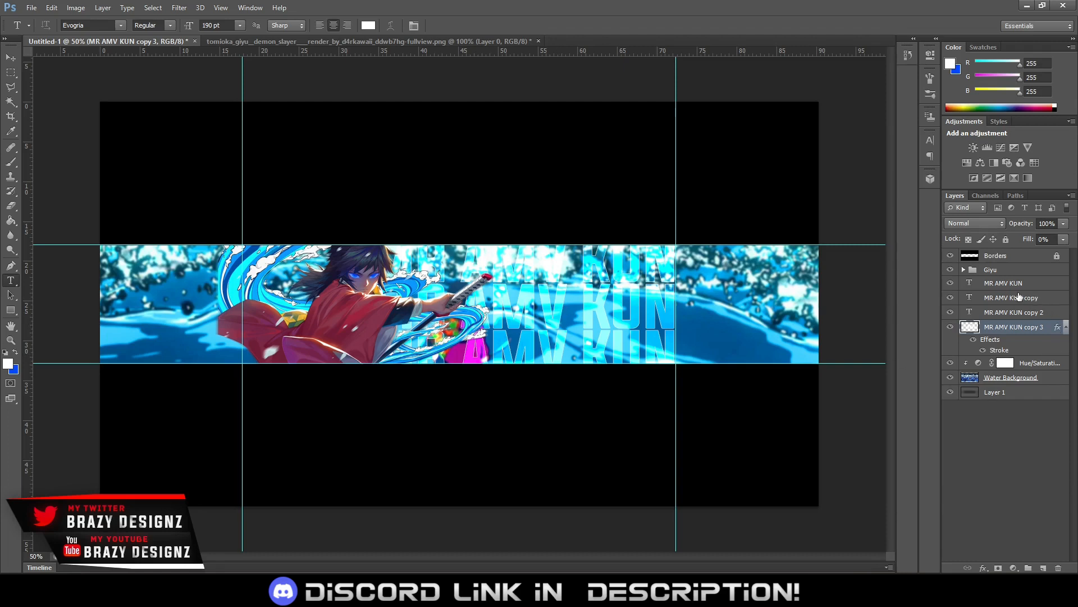
Group the three overlay text layers with the outlined copy and name the group Text
{"action": "left_click", "coordinate": [1066, 329]}
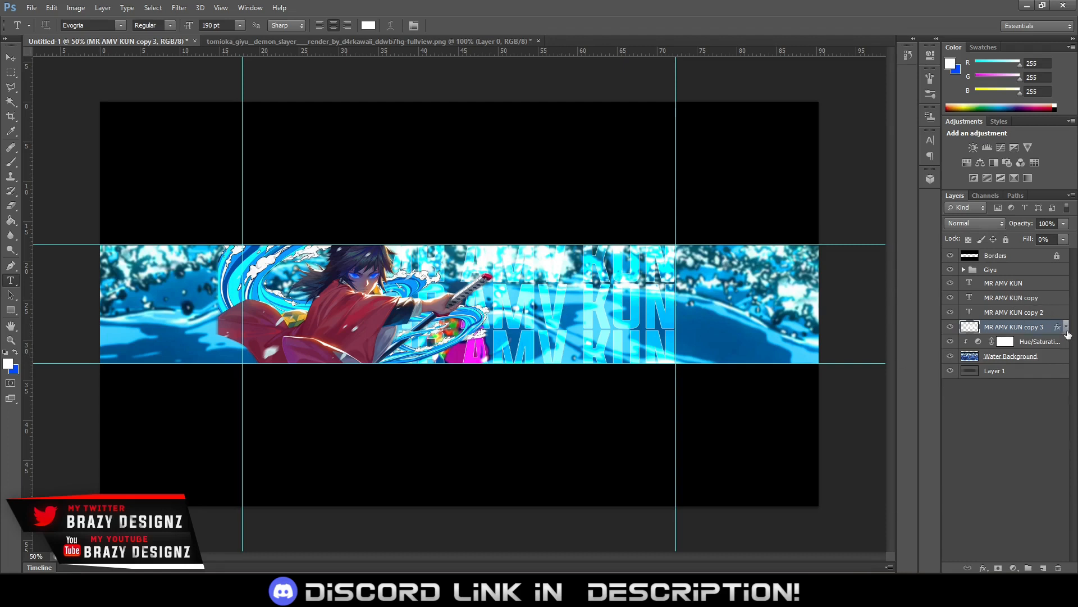
{"action": "left_click", "coordinate": [1009, 284], "text": "shift"}
{"action": "key", "text": "ctrl+g"}
{"action": "double_click", "coordinate": [1004, 284]}
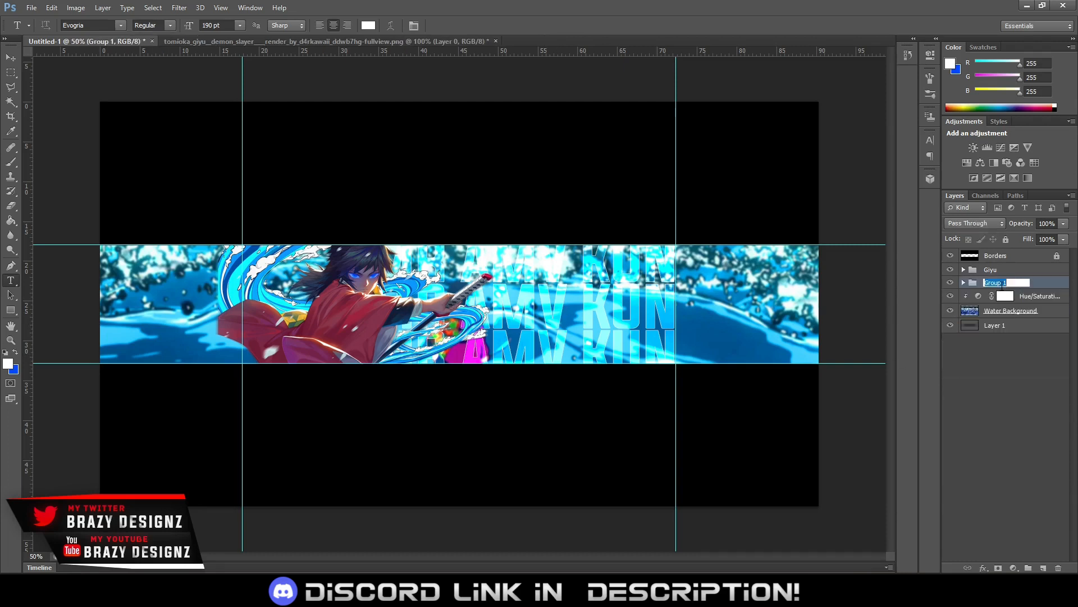
{"action": "type", "text": "Text"}
{"action": "key", "text": "Return"}
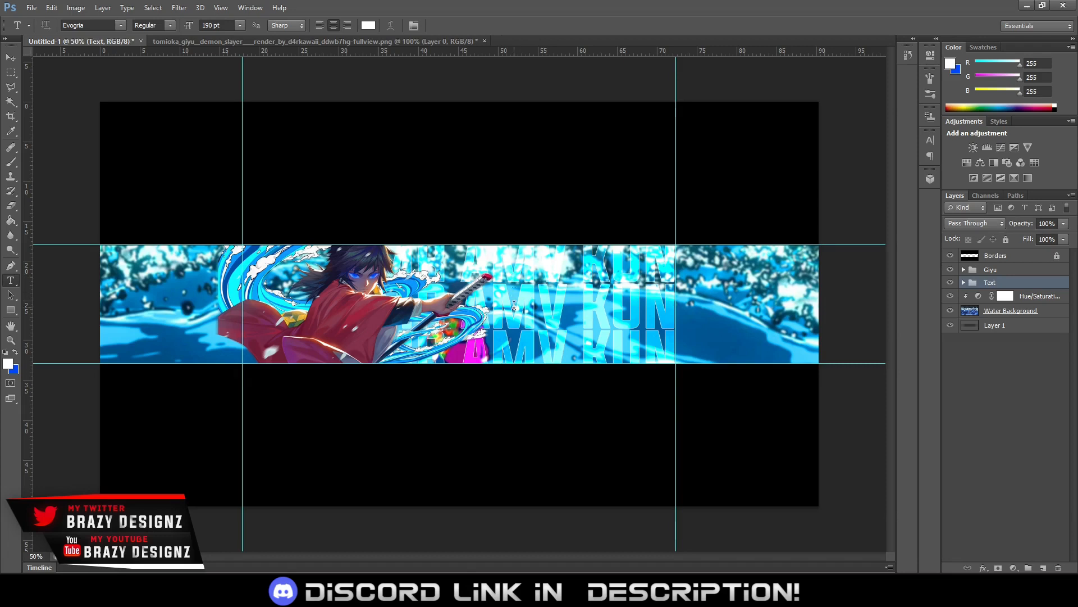
Add a new white MR AMV KUN title over the banner and place its layer above the Giyu group
{"action": "left_click", "coordinate": [716, 284]}
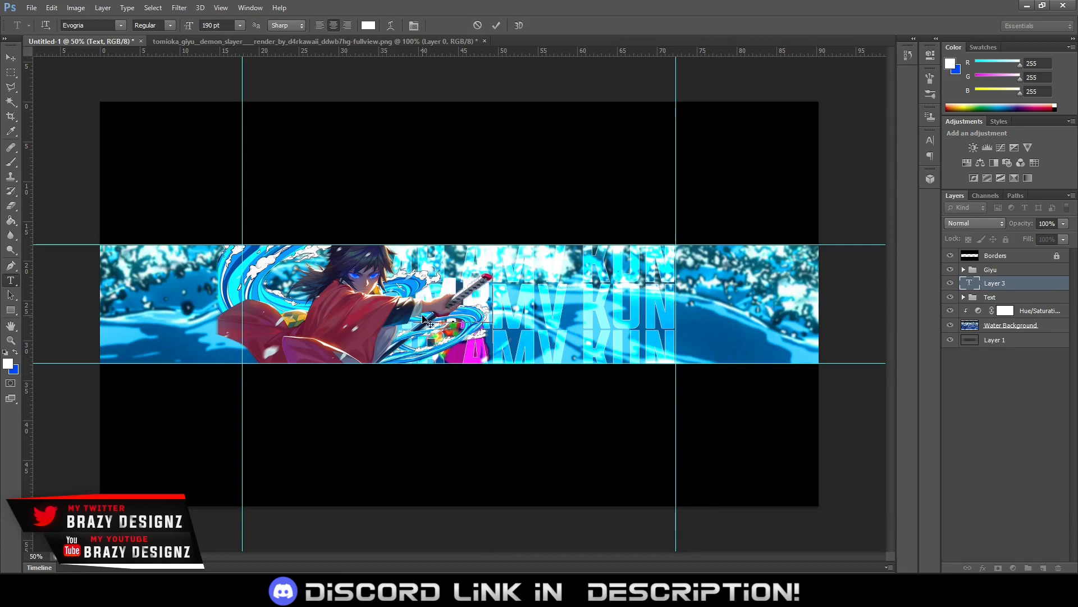
{"action": "type", "text": "KUN"}
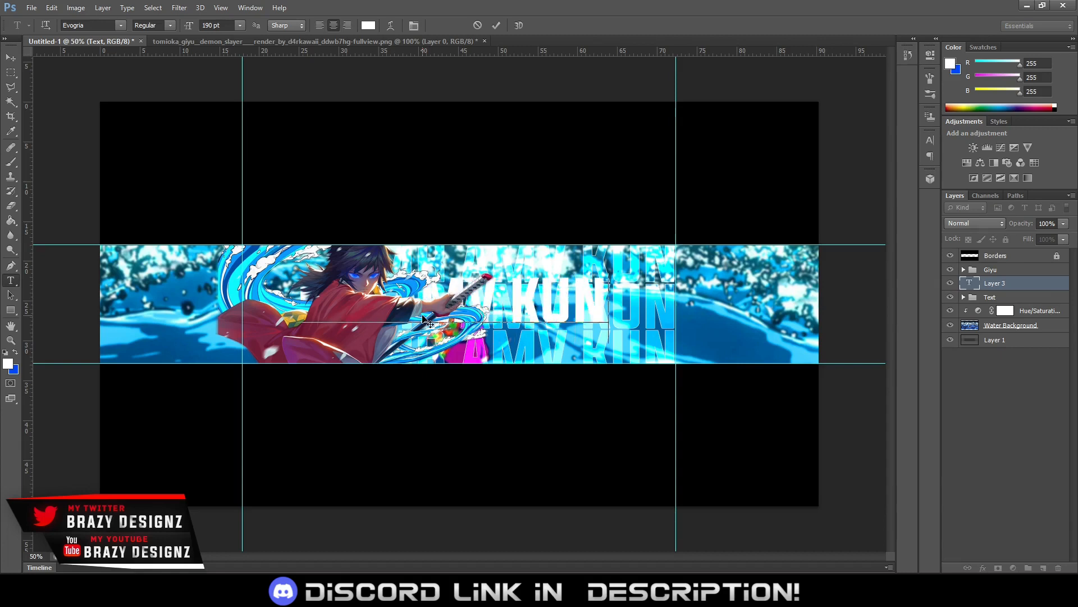
{"action": "left_click_drag", "start_coordinate": [559, 350], "coordinate": [595, 350]}
{"action": "left_click", "coordinate": [497, 25]}
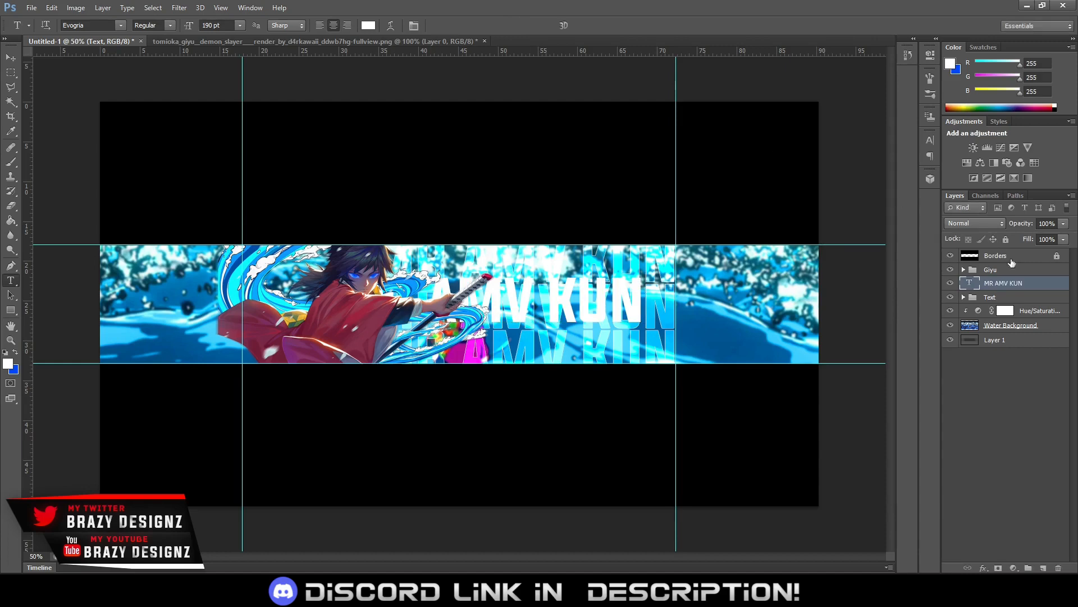
{"action": "left_click_drag", "start_coordinate": [1012, 282], "coordinate": [1008, 263]}
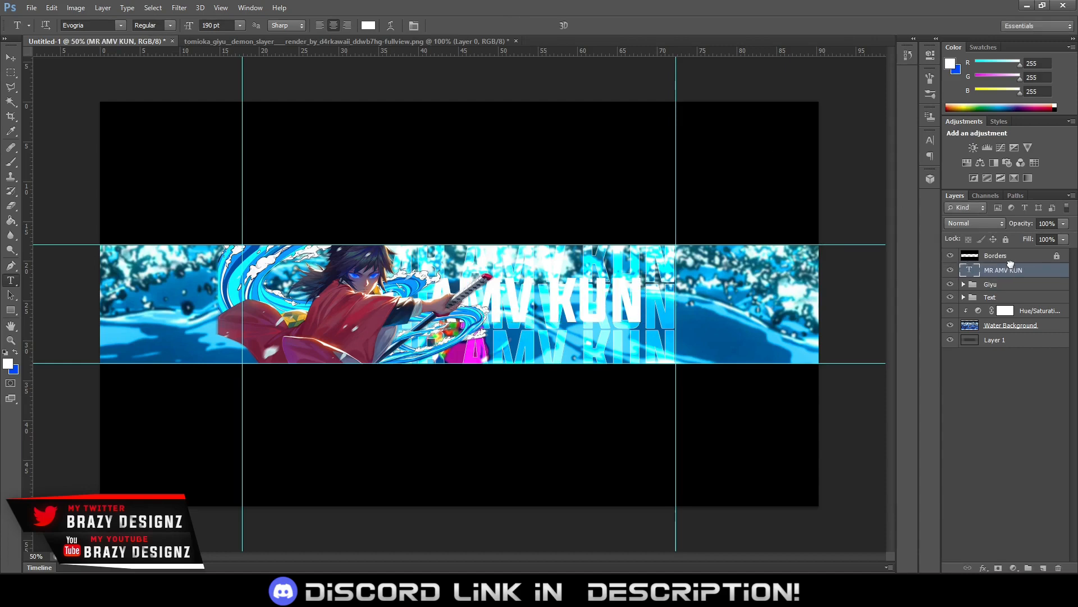
{"action": "left_click", "coordinate": [526, 308]}
{"action": "key", "text": "ctrl+a"}
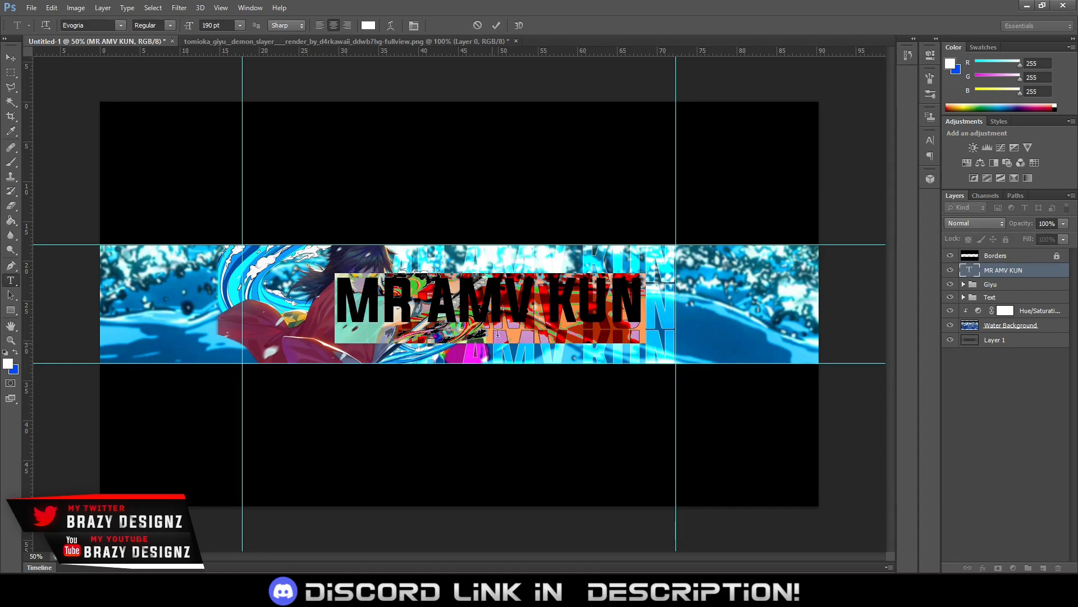
{"action": "left_click", "coordinate": [496, 26]}
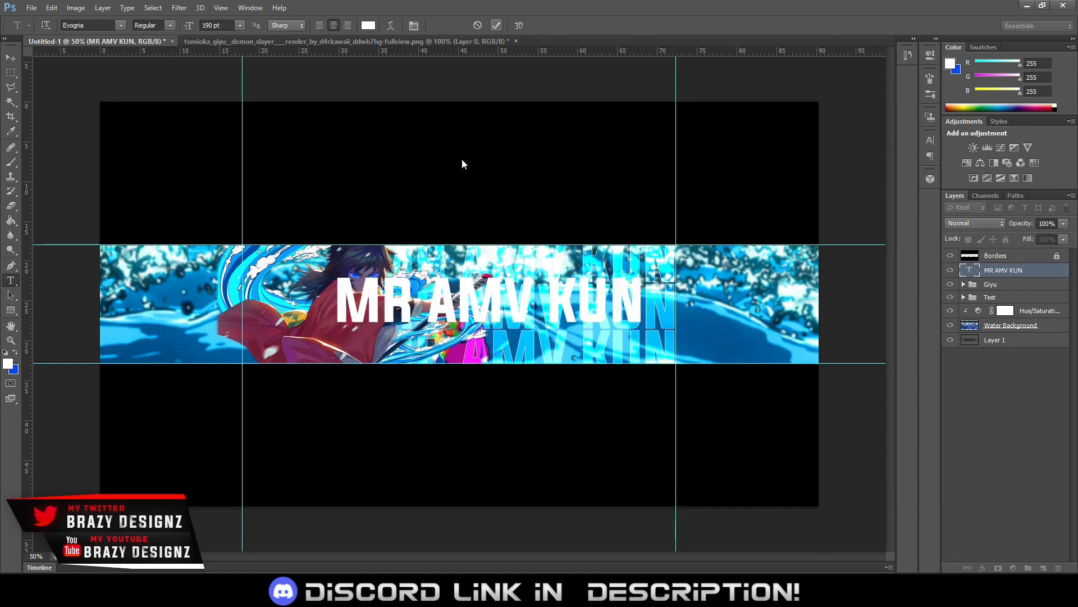
Change the font of the new MR AMV KUN title to Ninja Naruto
{"action": "left_click", "coordinate": [471, 303]}
{"action": "key", "text": "ctrl+a"}
{"action": "double_click", "coordinate": [88, 26]}
{"action": "left_click", "coordinate": [88, 25]}
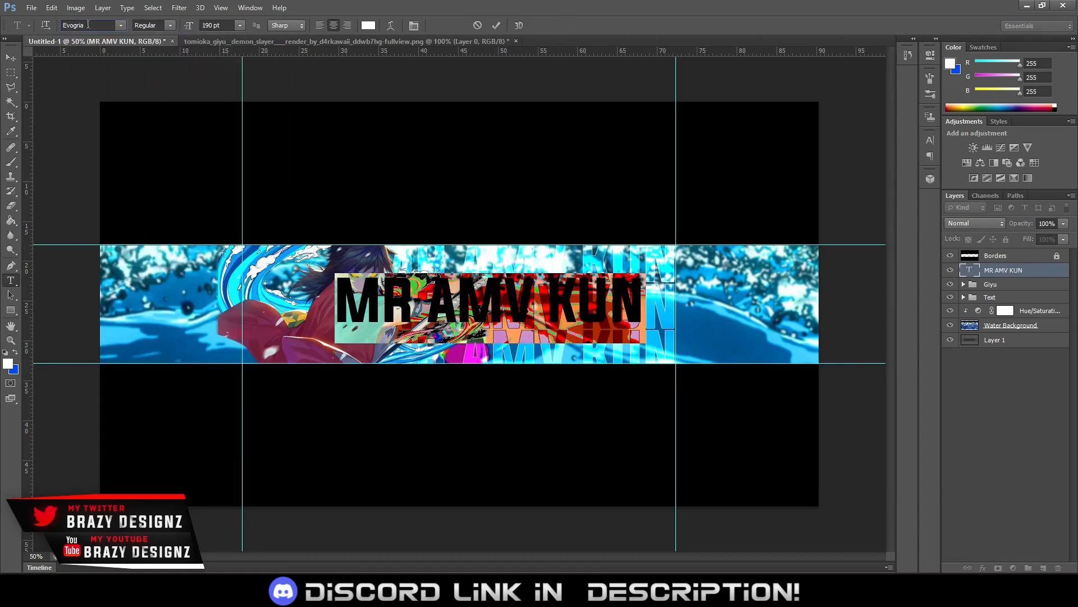
{"action": "left_click", "coordinate": [89, 25]}
{"action": "left_click", "coordinate": [120, 25]}
{"action": "scroll", "coordinate": [172, 240], "scroll_direction": "down", "scroll_amount": 12}
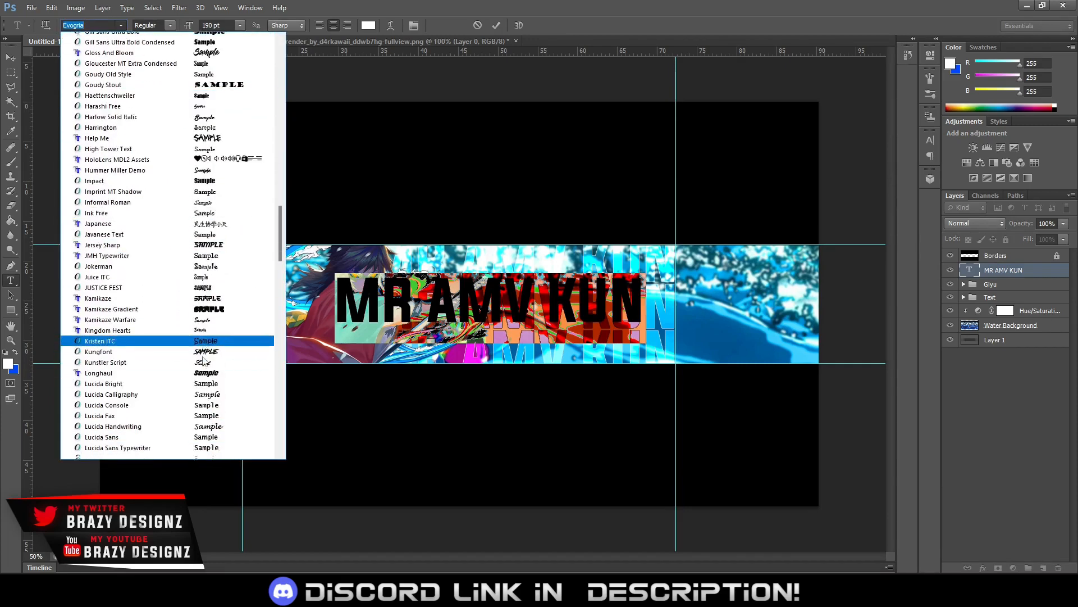
{"action": "scroll", "coordinate": [171, 343], "scroll_direction": "down", "scroll_amount": 8}
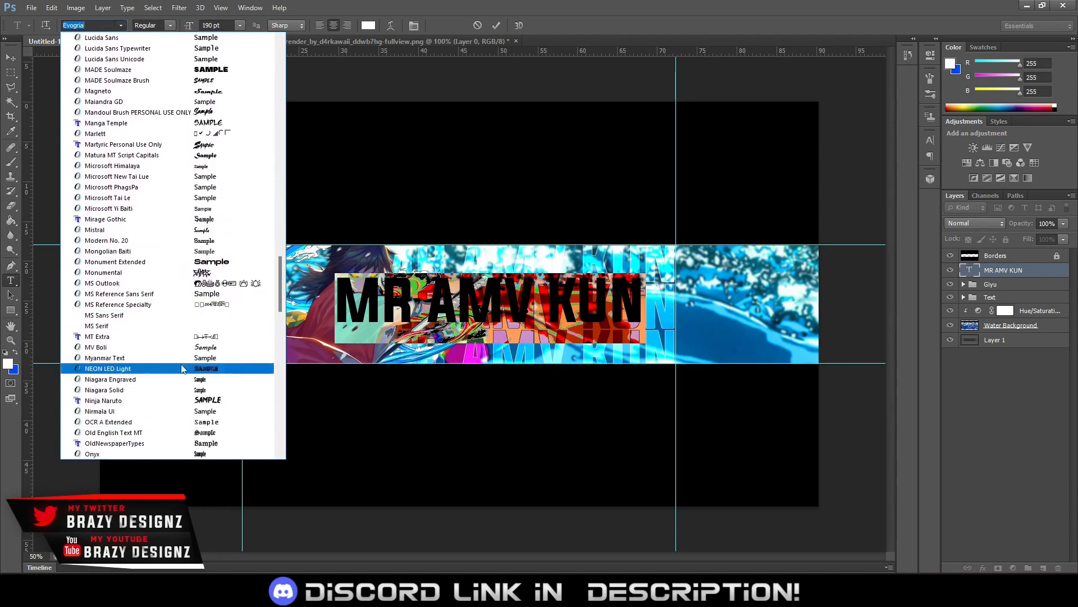
{"action": "scroll", "coordinate": [173, 370], "scroll_direction": "down", "scroll_amount": 8}
{"action": "scroll", "coordinate": [172, 376], "scroll_direction": "up", "scroll_amount": 9}
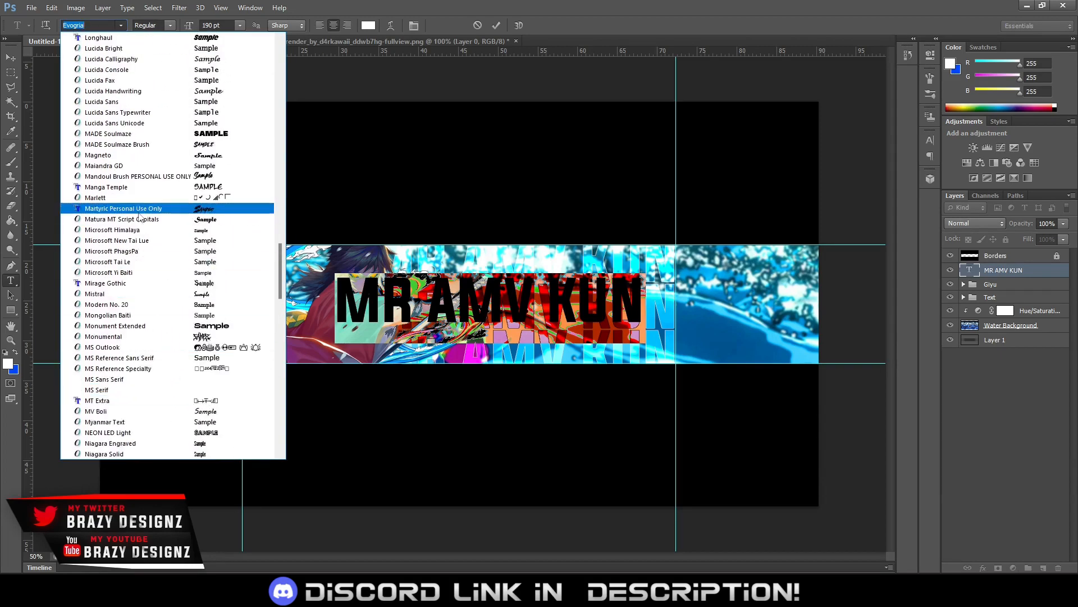
{"action": "scroll", "coordinate": [144, 298], "scroll_direction": "down", "scroll_amount": 10}
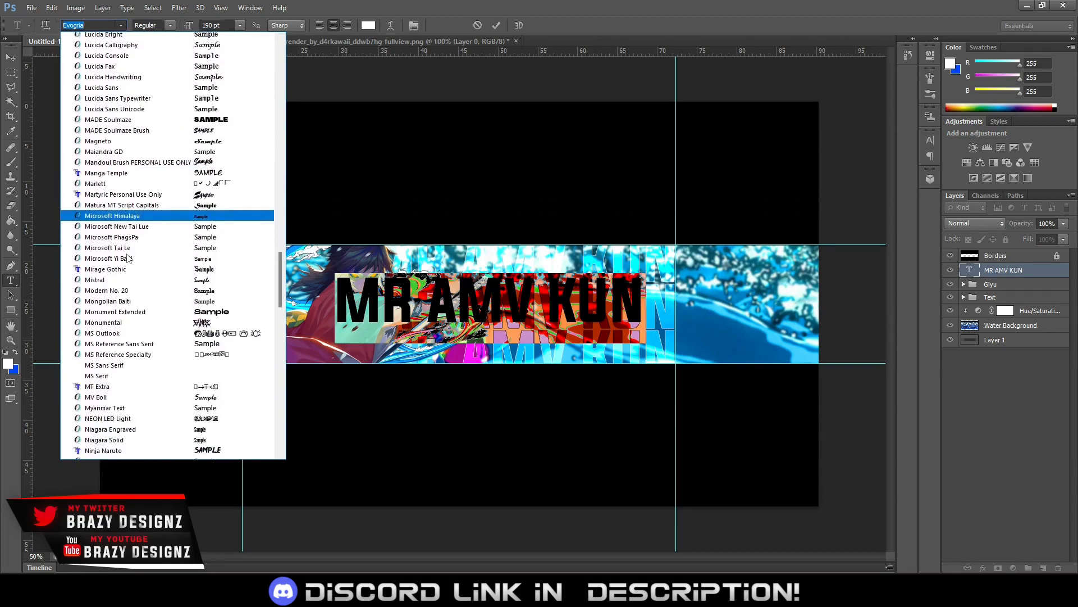
{"action": "scroll", "coordinate": [151, 168], "scroll_direction": "down", "scroll_amount": 4}
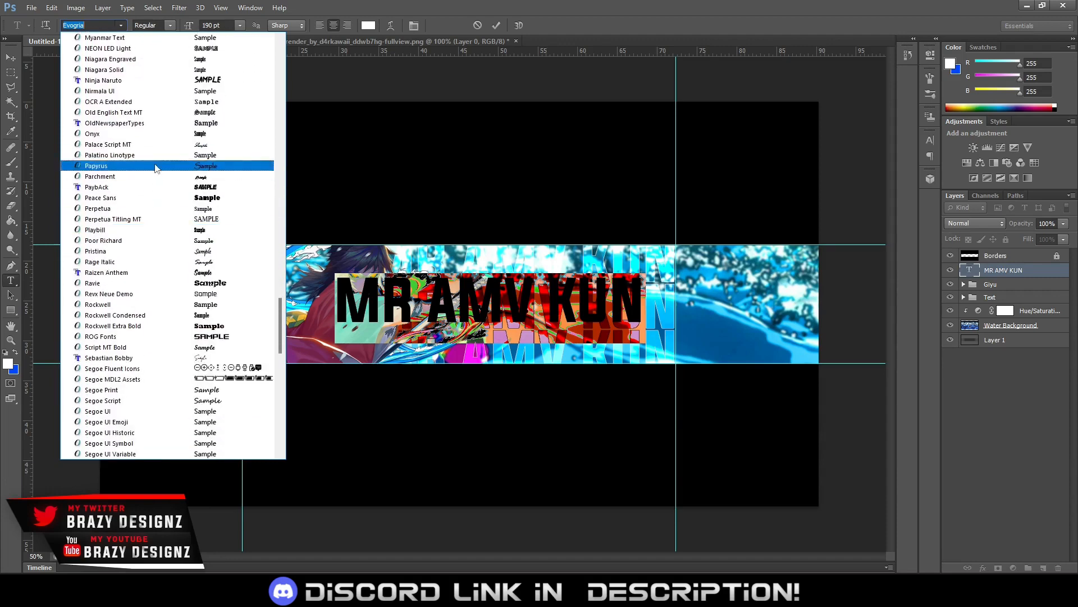
{"action": "left_click", "coordinate": [157, 84]}
{"action": "left_click", "coordinate": [493, 325]}
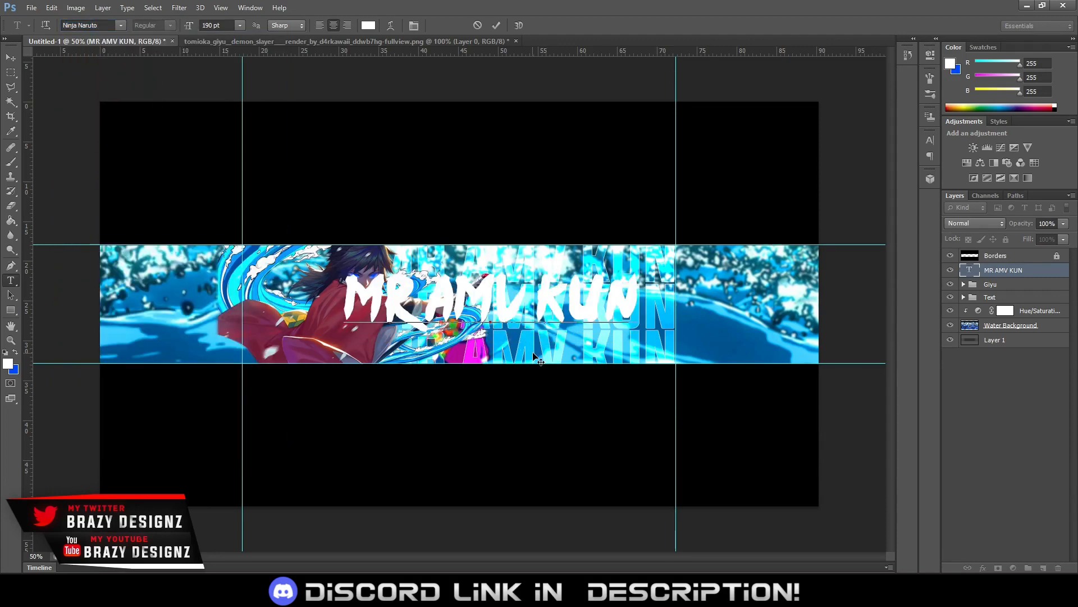
Move the MR AMV KUN title down and right to end near the right guide, and set its font size to 185 pt
{"action": "left_click_drag", "start_coordinate": [553, 347], "coordinate": [567, 373]}
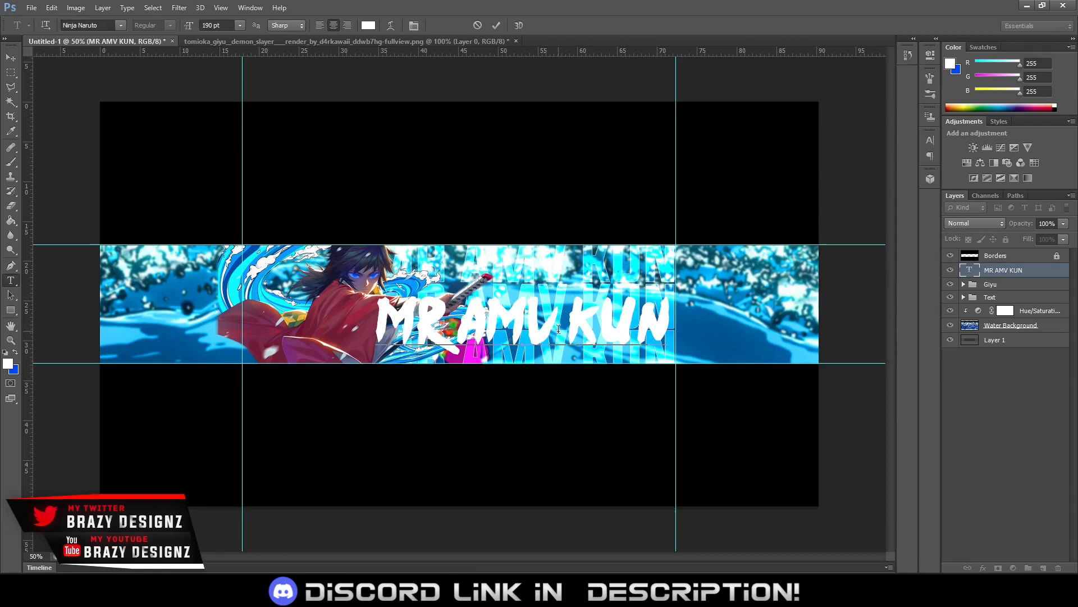
{"action": "key", "text": "ctrl+a"}
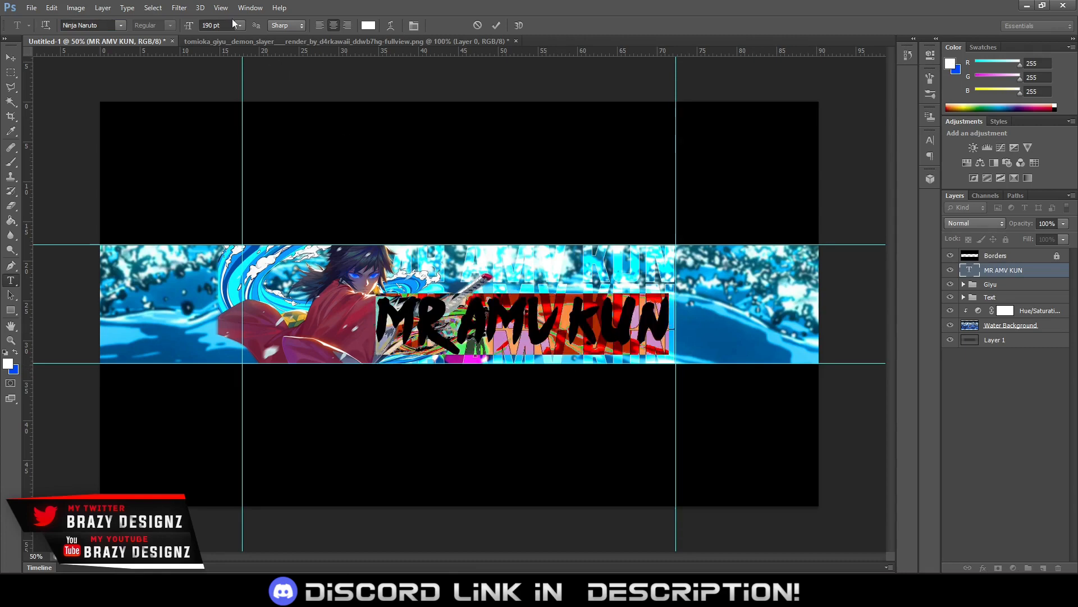
{"action": "left_click", "coordinate": [229, 24]}
{"action": "scroll", "coordinate": [227, 24], "scroll_direction": "down", "scroll_amount": 10}
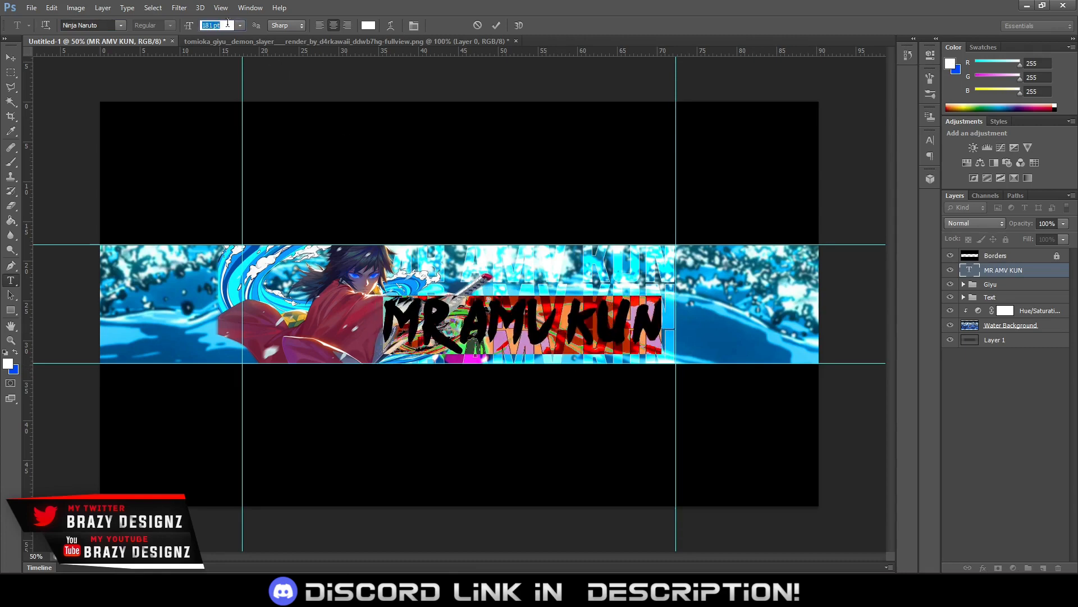
{"action": "left_click", "coordinate": [471, 308]}
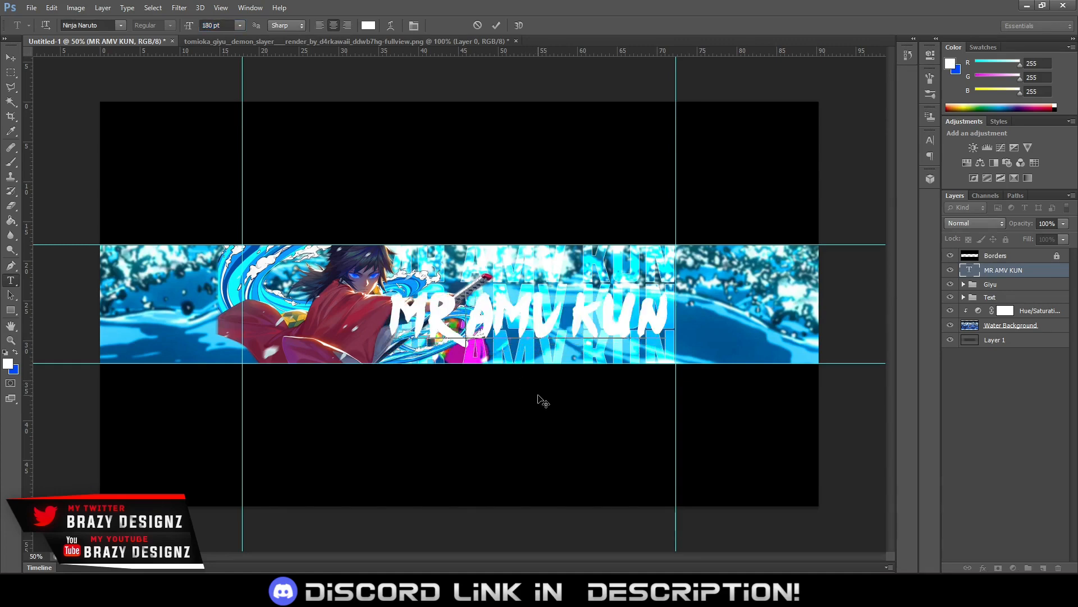
{"action": "key", "text": "ctrl+a"}
{"action": "left_click", "coordinate": [212, 25]}
{"action": "scroll", "coordinate": [212, 25], "scroll_direction": "up", "scroll_amount": 5}
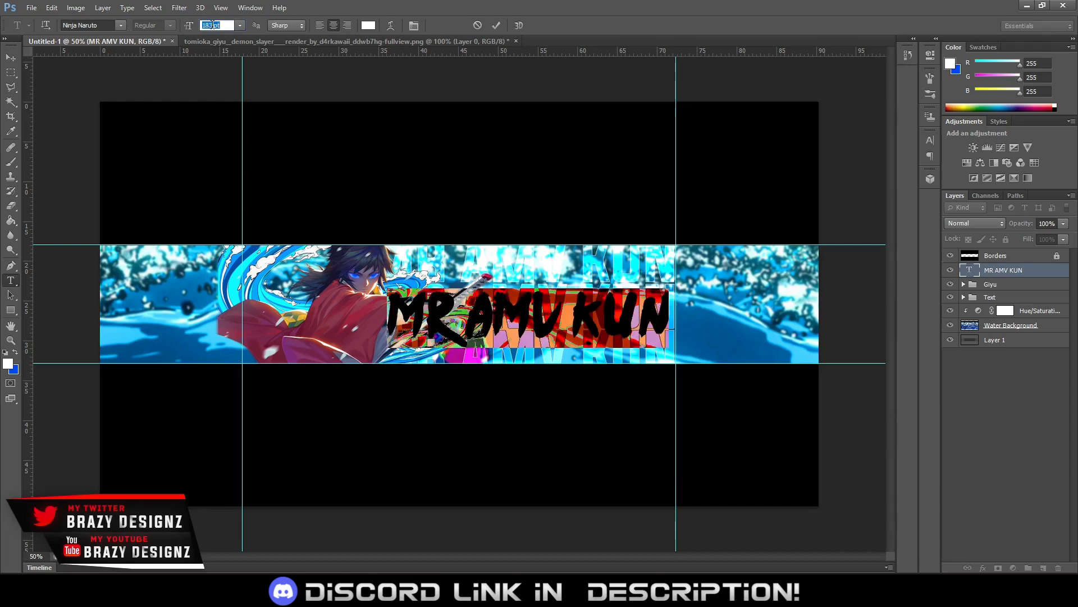
{"action": "left_click", "coordinate": [492, 25]}
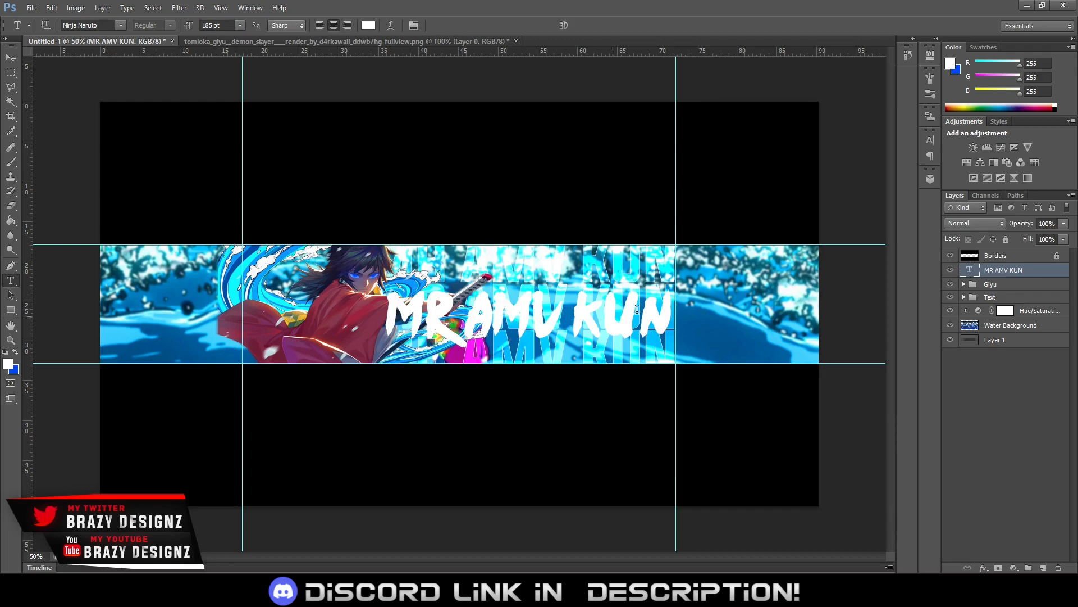
Give the MR AMV KUN title a linear, semi-transparent grey gradient overlay with about 48% opacity
{"action": "right_click", "coordinate": [1016, 272]}
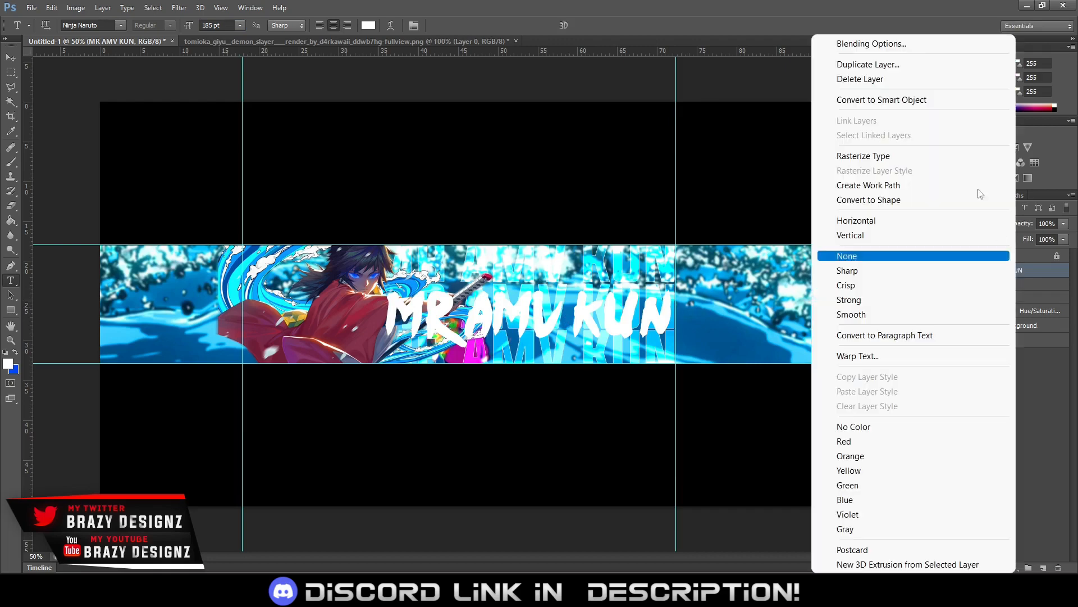
{"action": "left_click", "coordinate": [911, 48]}
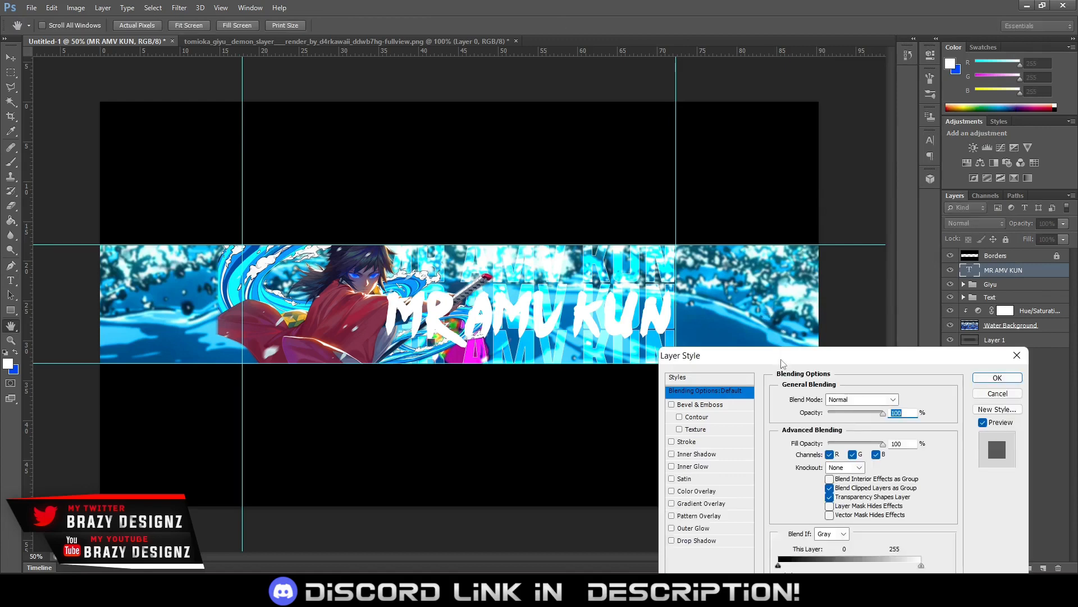
{"action": "left_click_drag", "start_coordinate": [782, 364], "coordinate": [770, 156]}
{"action": "left_click", "coordinate": [692, 298]}
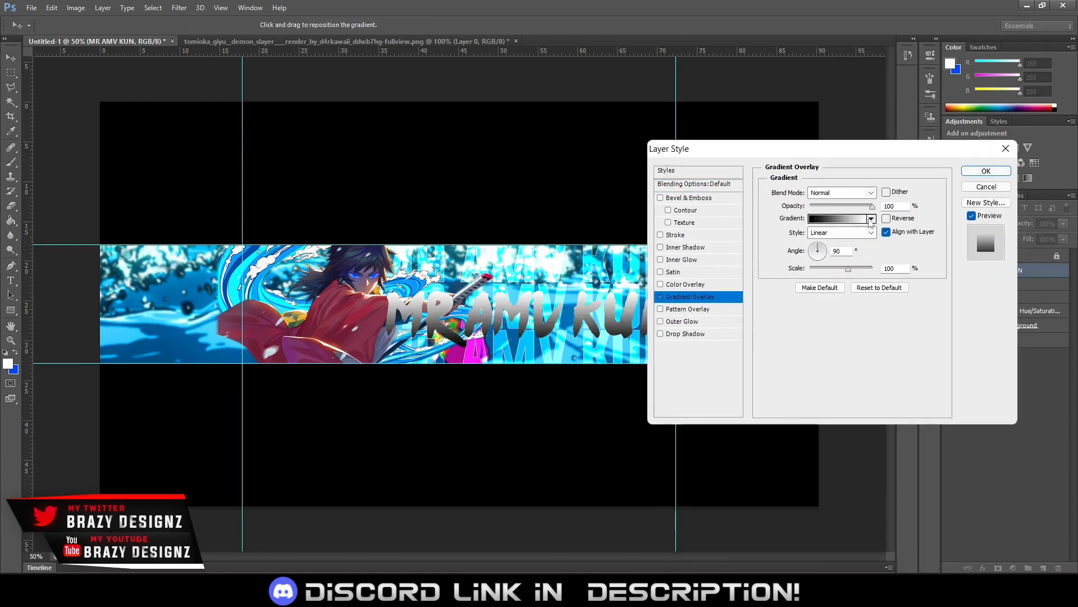
{"action": "left_click", "coordinate": [871, 219]}
{"action": "left_click", "coordinate": [840, 276]}
{"action": "left_click", "coordinate": [848, 330]}
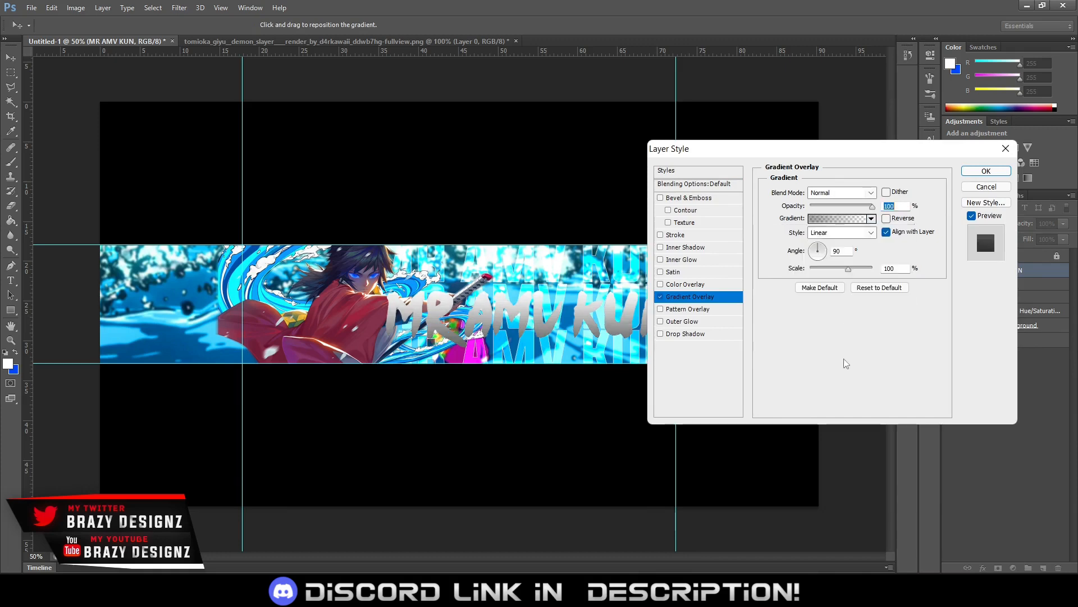
{"action": "left_click", "coordinate": [841, 206]}
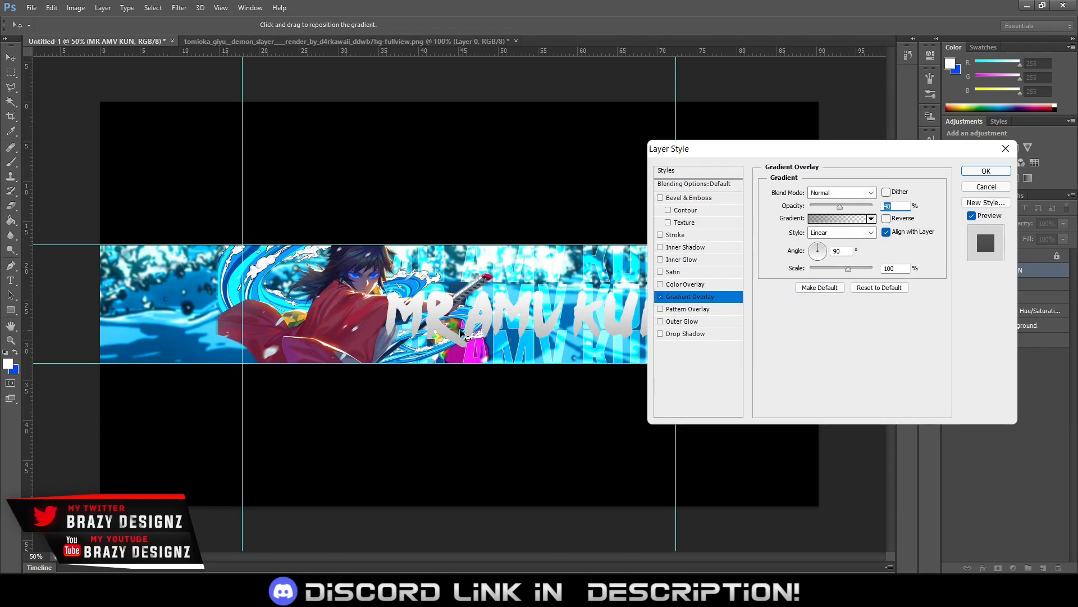
Try a black outside stroke of 25 px on the MR AMV KUN title and remove it
{"action": "left_click", "coordinate": [681, 236]}
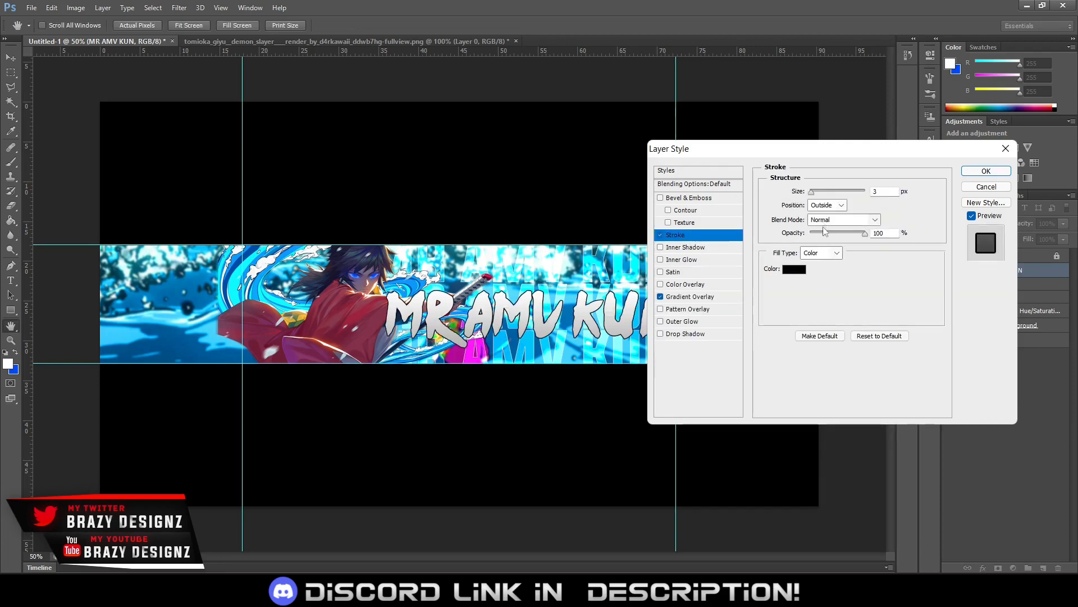
{"action": "mouse_move", "coordinate": [843, 195]}
{"action": "left_mouse_down"}
{"action": "mouse_move", "coordinate": [814, 194]}
{"action": "mouse_move", "coordinate": [822, 194]}
{"action": "left_mouse_up"}
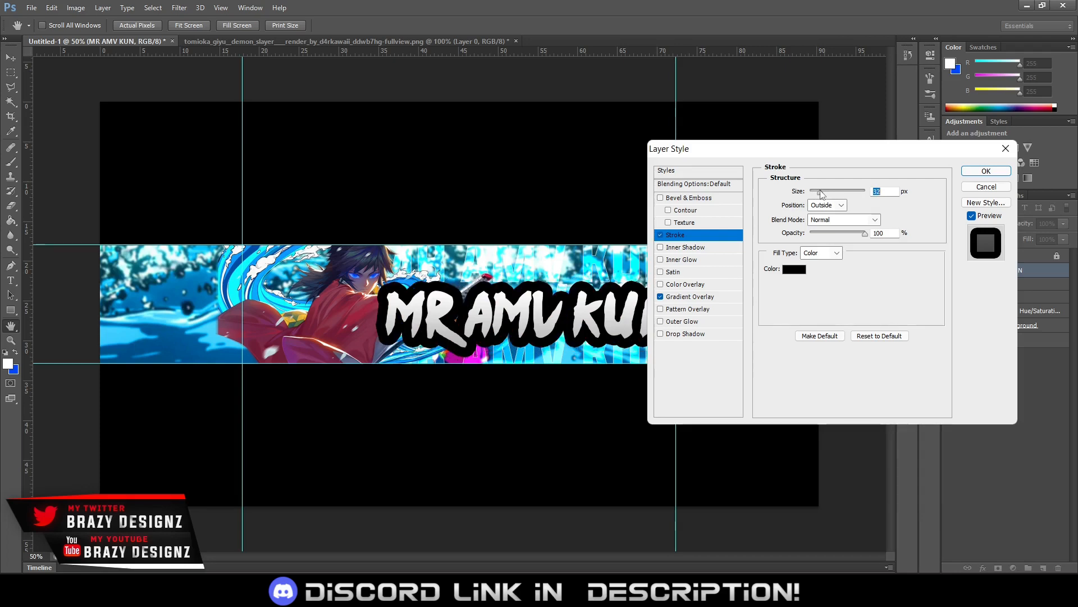
{"action": "left_click_drag", "start_coordinate": [822, 193], "coordinate": [822, 194]}
{"action": "key", "text": "Down"}
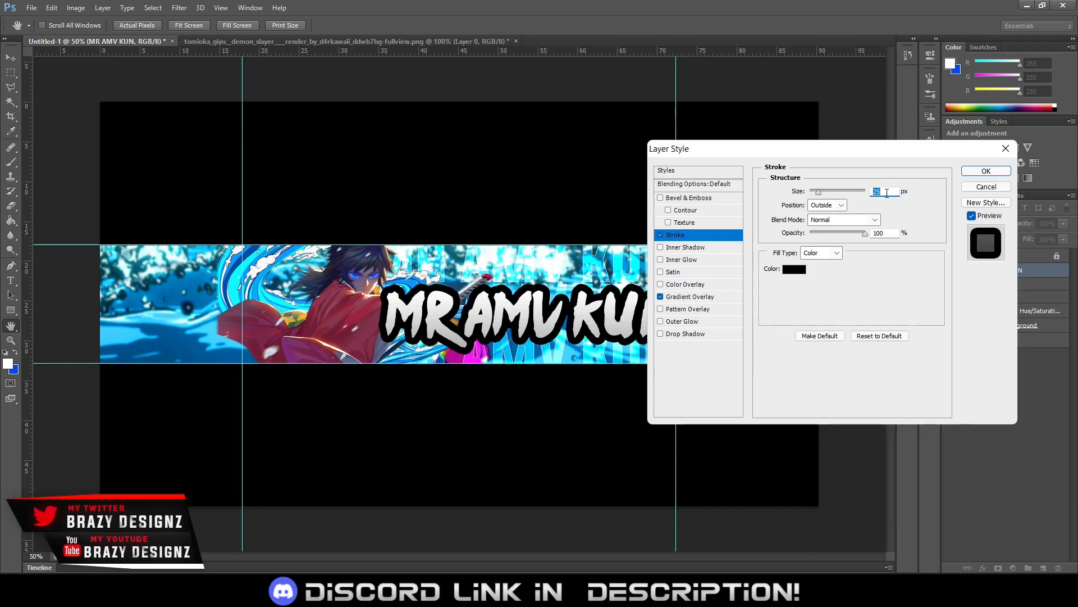
{"action": "left_click_drag", "start_coordinate": [848, 160], "coordinate": [776, 301]}
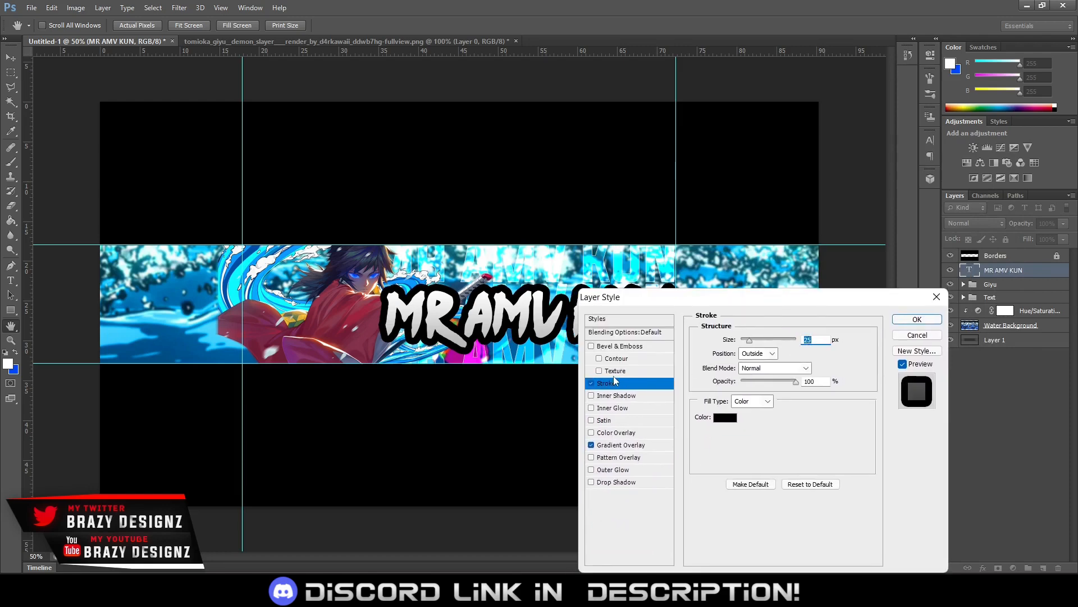
{"action": "left_click", "coordinate": [591, 383]}
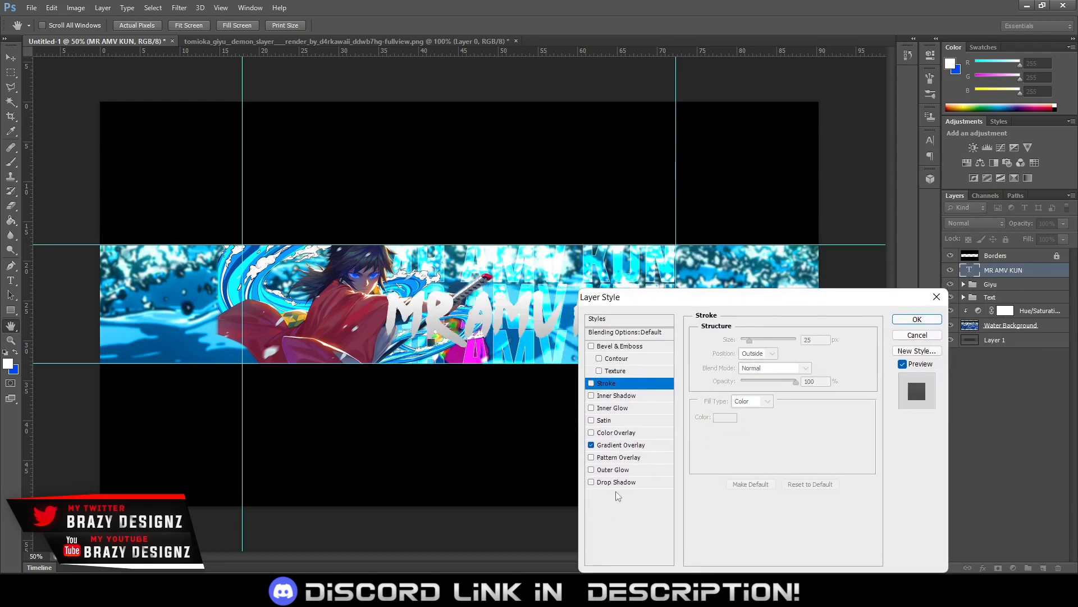
Apply the title's gradient overlay style, duplicate the MR AMV KUN layer directly below the original, and hide the original
{"action": "left_click", "coordinate": [918, 319]}
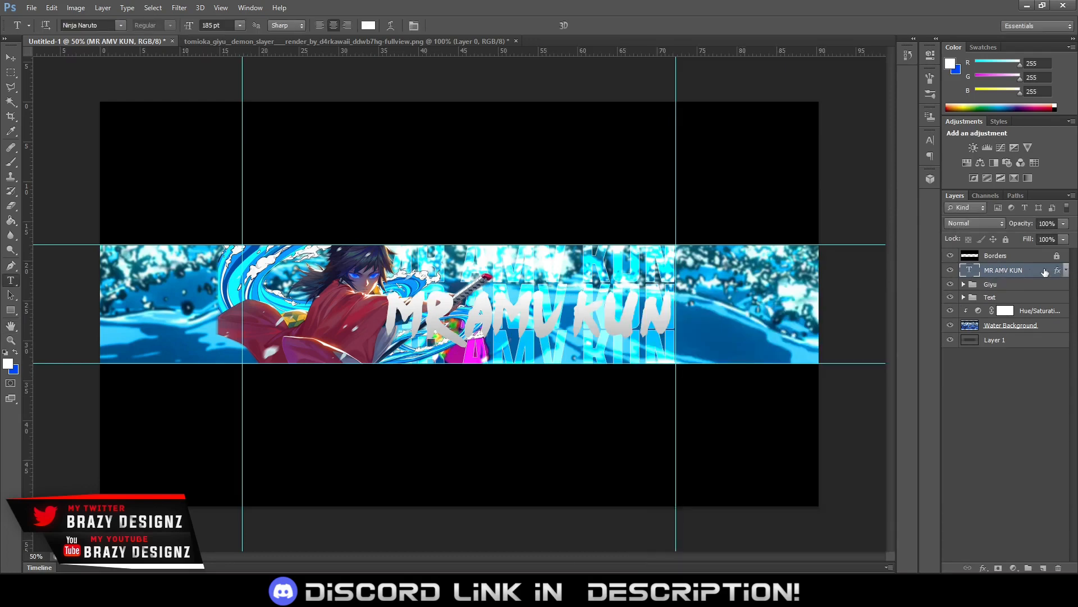
{"action": "left_click_drag", "start_coordinate": [1014, 272], "coordinate": [1013, 281]}
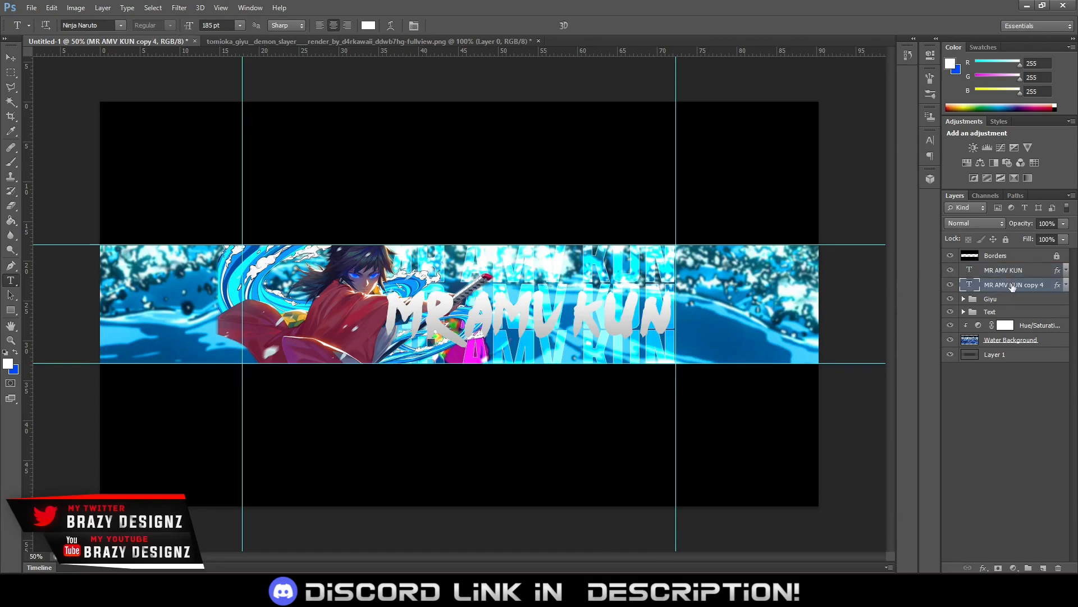
{"action": "right_click", "coordinate": [1012, 286]}
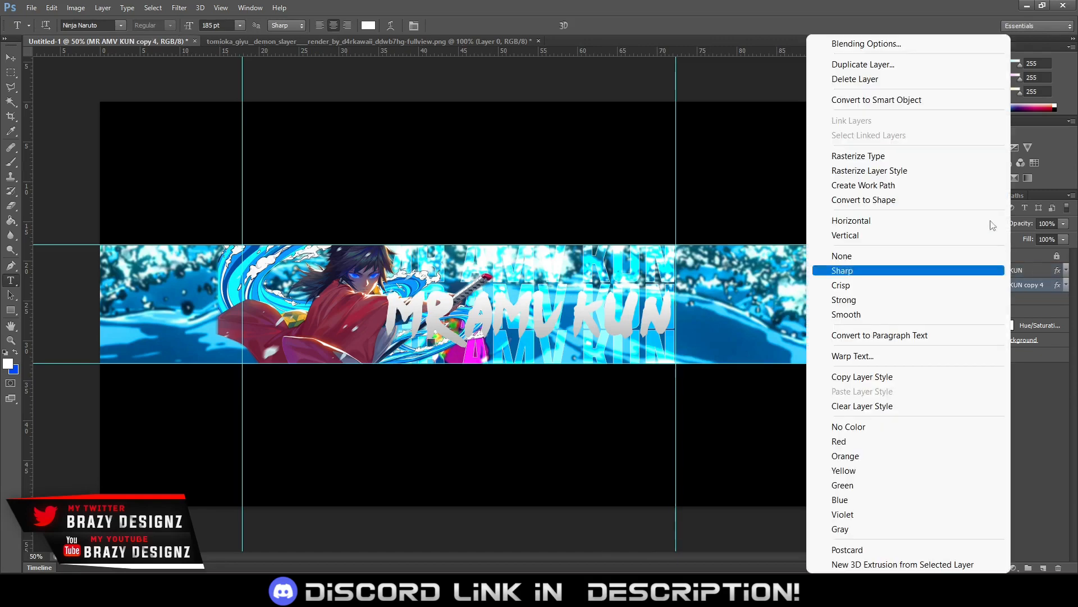
{"action": "left_click", "coordinate": [1033, 285]}
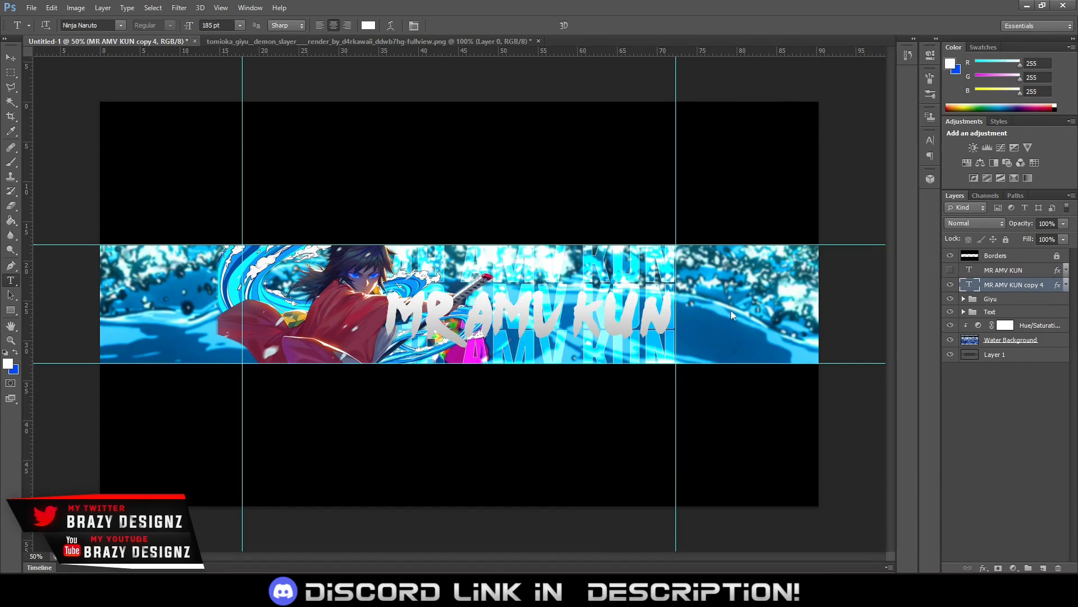
Recolour the duplicated MR AMV KUN text black (000000) and show the original title above it again
{"action": "left_click", "coordinate": [586, 313]}
{"action": "key", "text": "ctrl+a"}
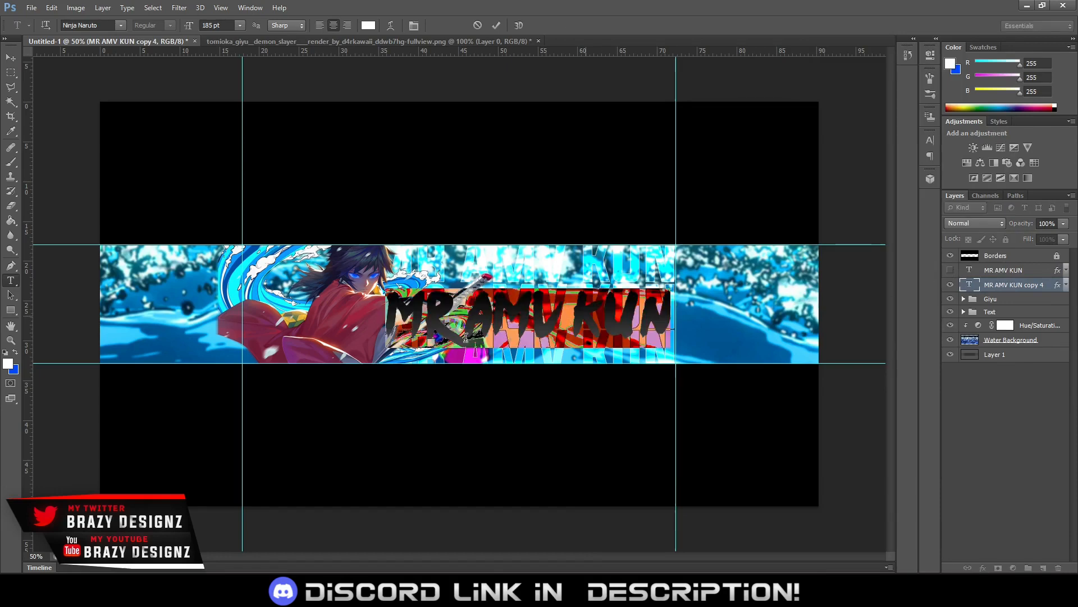
{"action": "left_click", "coordinate": [11, 361]}
{"action": "left_click", "coordinate": [705, 508]}
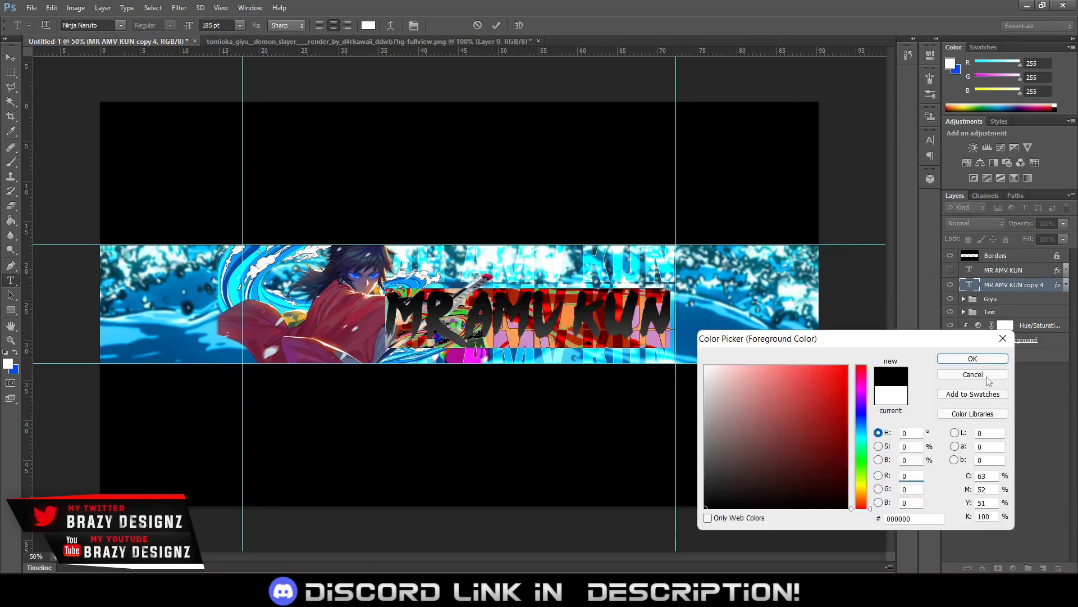
{"action": "left_click", "coordinate": [973, 359]}
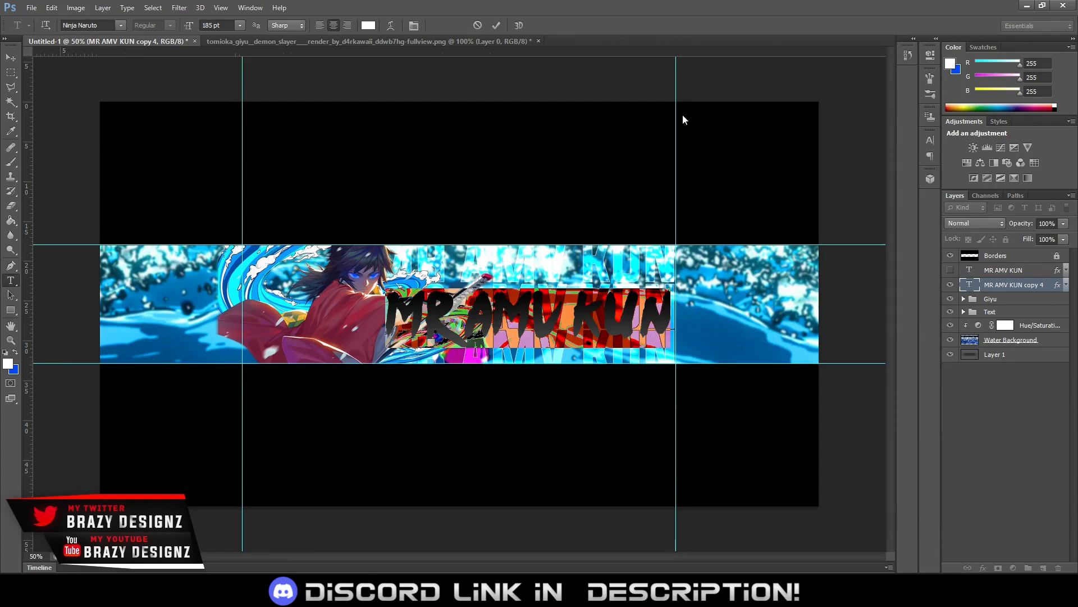
{"action": "left_click", "coordinate": [494, 28]}
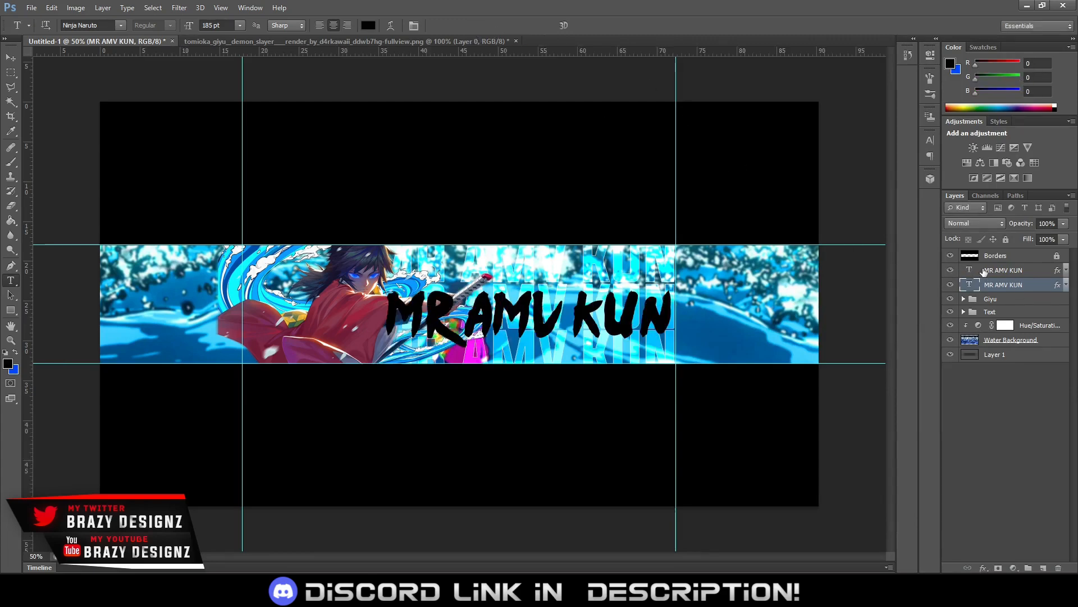
{"action": "left_click", "coordinate": [950, 270]}
Scale the black MR AMV KUN copy to about 105% with Free Transform, keeping it behind the white title
{"action": "key", "text": "ctrl+t"}
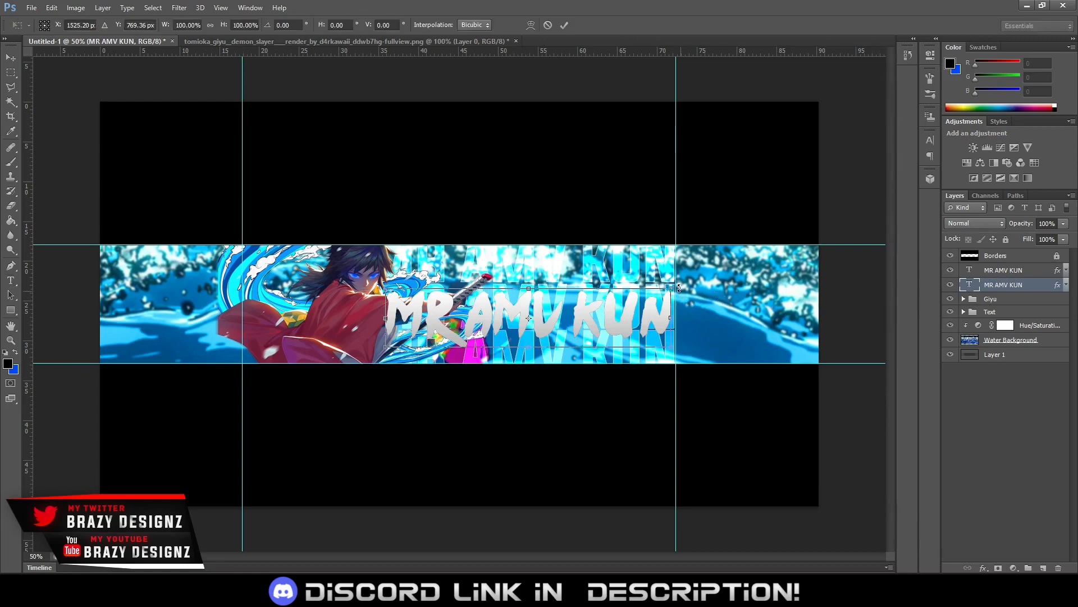
{"action": "left_click_drag", "start_coordinate": [672, 289], "coordinate": [690, 279]}
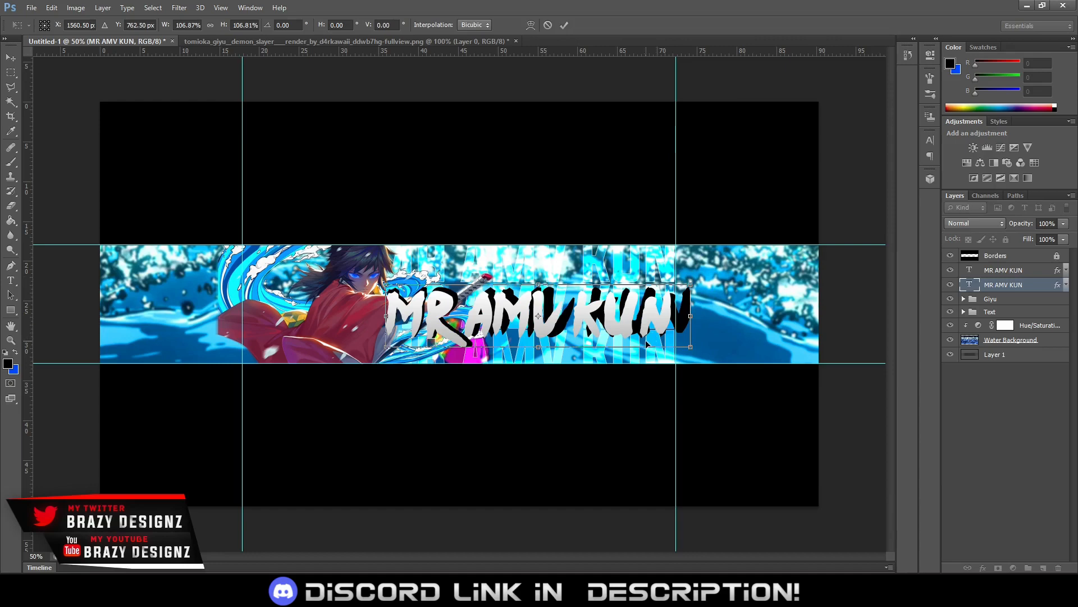
{"action": "left_click_drag", "start_coordinate": [648, 344], "coordinate": [643, 344]}
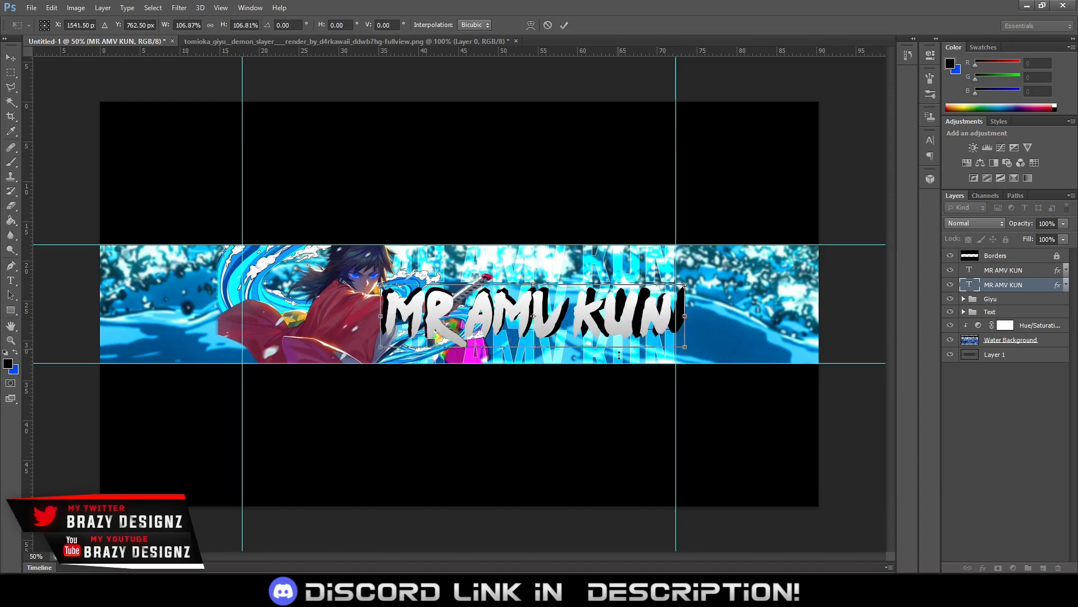
{"action": "left_click_drag", "start_coordinate": [687, 350], "coordinate": [683, 350]}
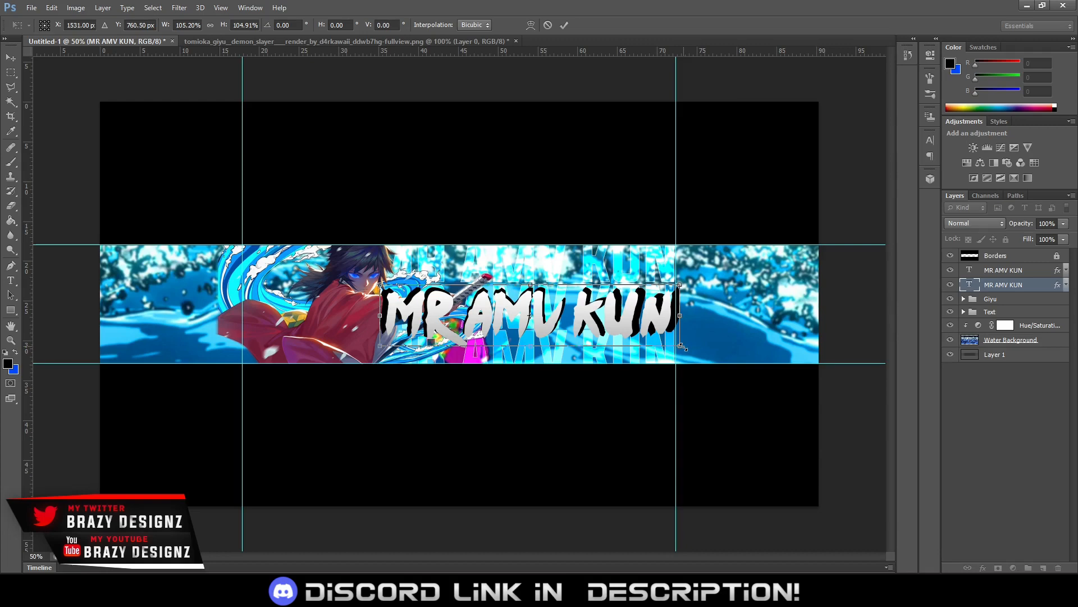
Nudge the black copy down and slightly left to X 1527 px, Y 780.5 px as an offset shadow, and apply the transform
{"action": "key", "text": "Down"}
{"action": "key", "text": "Down"}
{"action": "key", "text": "Down"}
{"action": "key", "text": "Down"}
{"action": "key", "text": "Down"}
{"action": "key", "text": "Down"}
{"action": "key", "text": "Down"}
{"action": "key", "text": "Down"}
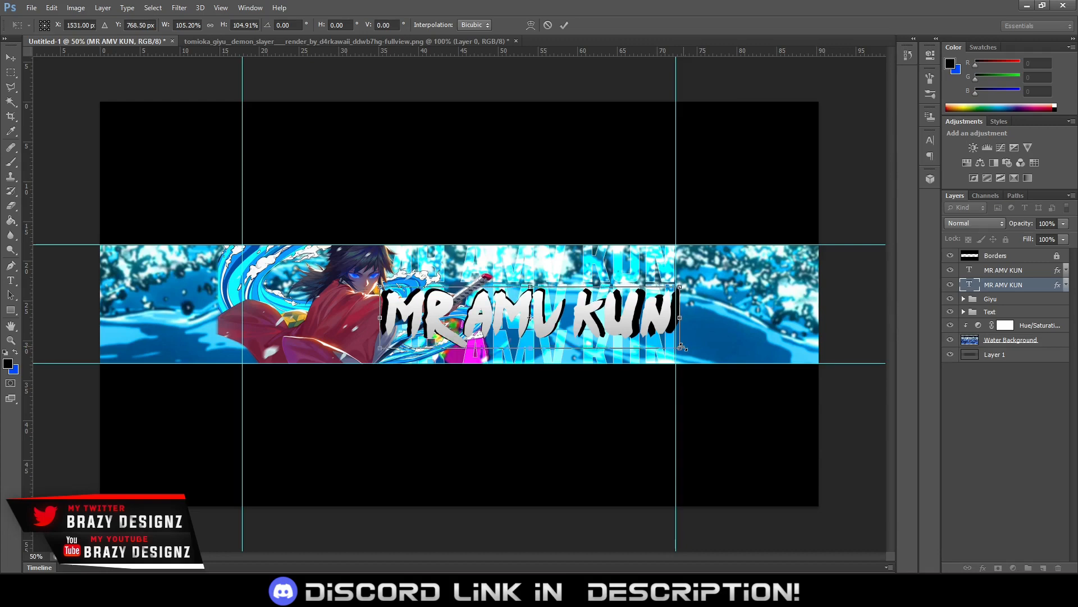
{"action": "key", "text": "Down"}
{"action": "key", "text": "Down"}
{"action": "key", "text": "Down"}
{"action": "key", "text": "Down"}
{"action": "key", "text": "Down"}
{"action": "key", "text": "Down"}
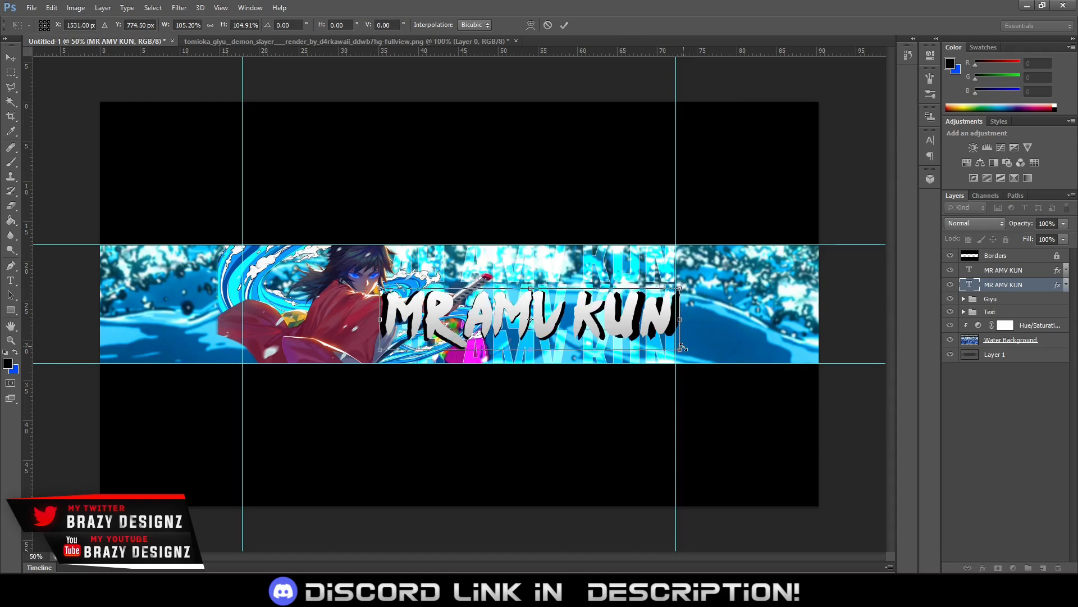
{"action": "key", "text": "Down"}
{"action": "key", "text": "Down"}
{"action": "key", "text": "Down"}
{"action": "key", "text": "Down"}
{"action": "key", "text": "Down"}
{"action": "key", "text": "Down"}
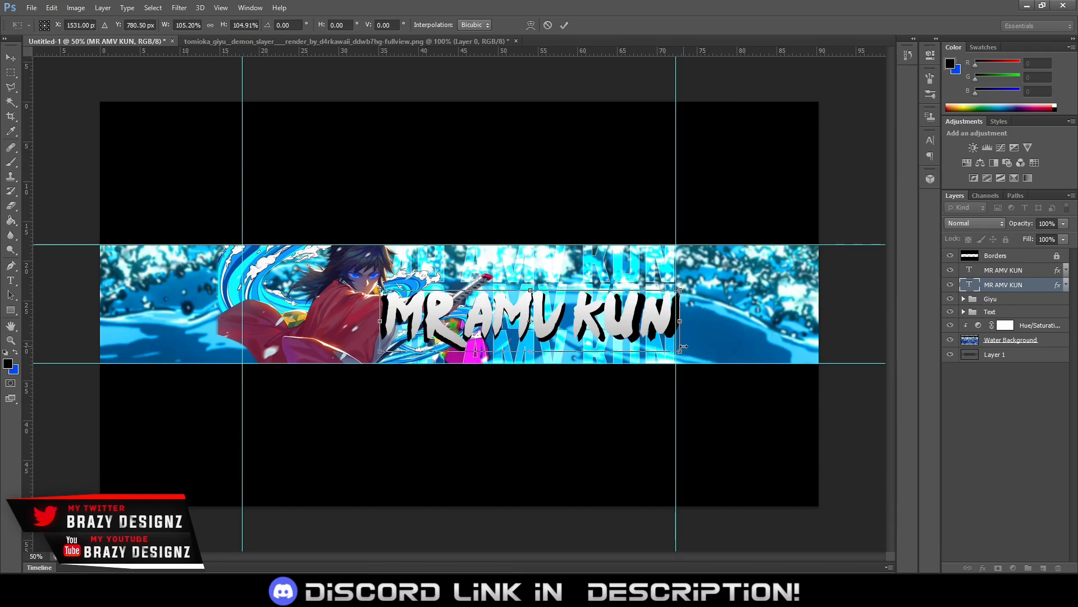
{"action": "key", "text": "Left"}
{"action": "key", "text": "Left"}
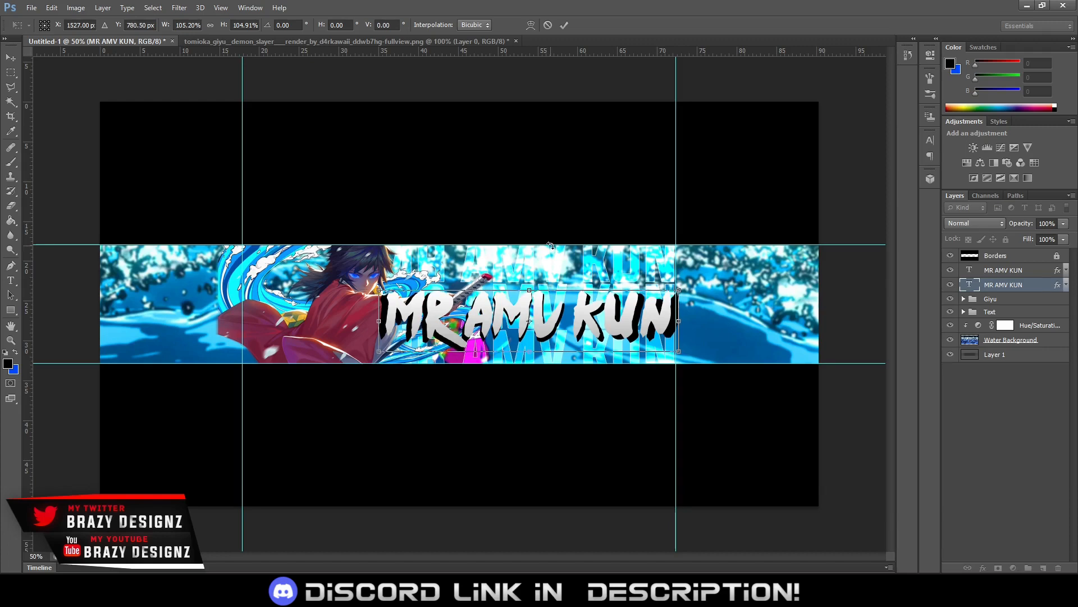
{"action": "left_click", "coordinate": [565, 26]}
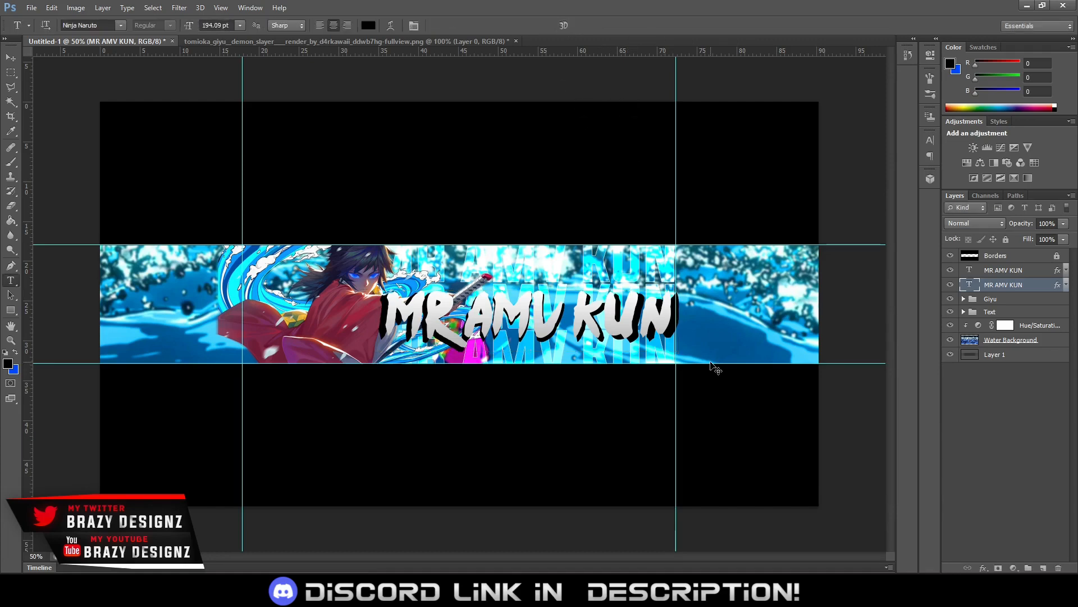
Close the Giyu render document without saving its changes
{"action": "key", "text": "ctrl+plus"}
{"action": "key", "text": "ctrl+plus"}
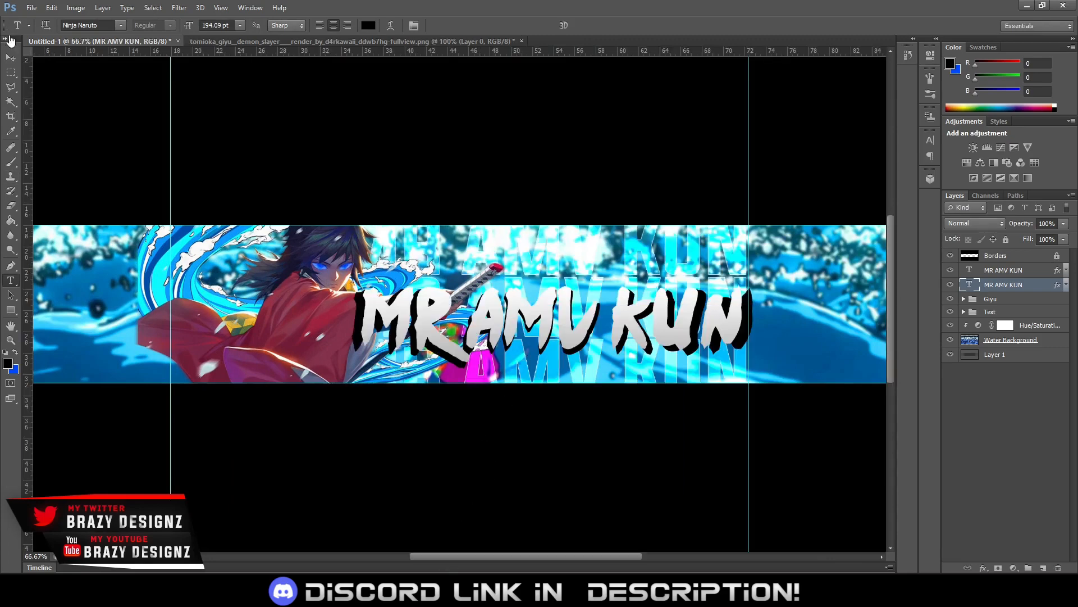
{"action": "left_click", "coordinate": [521, 41]}
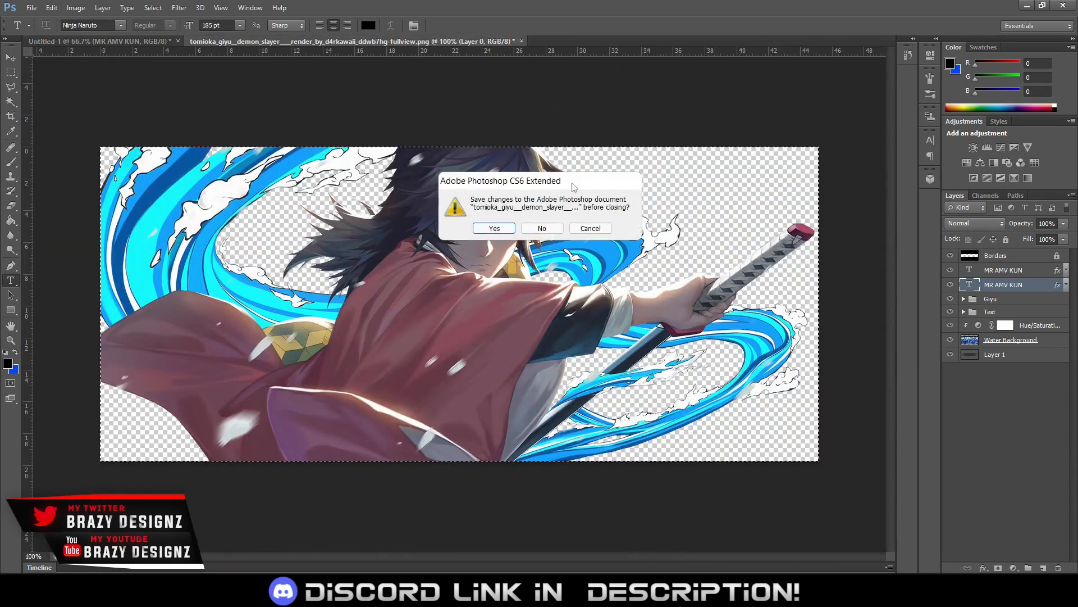
{"action": "left_click", "coordinate": [542, 228]}
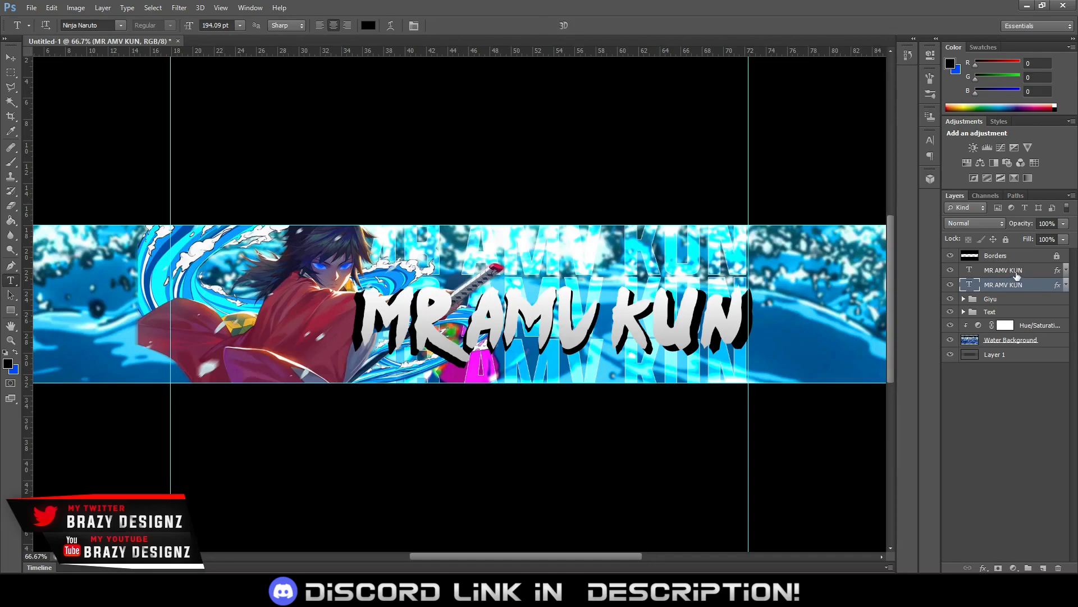
On a new layer, fill a polygonal selection joining the M's lower left leg to its shadow with black, and place the layer below both titles
{"action": "left_click", "coordinate": [1036, 270]}
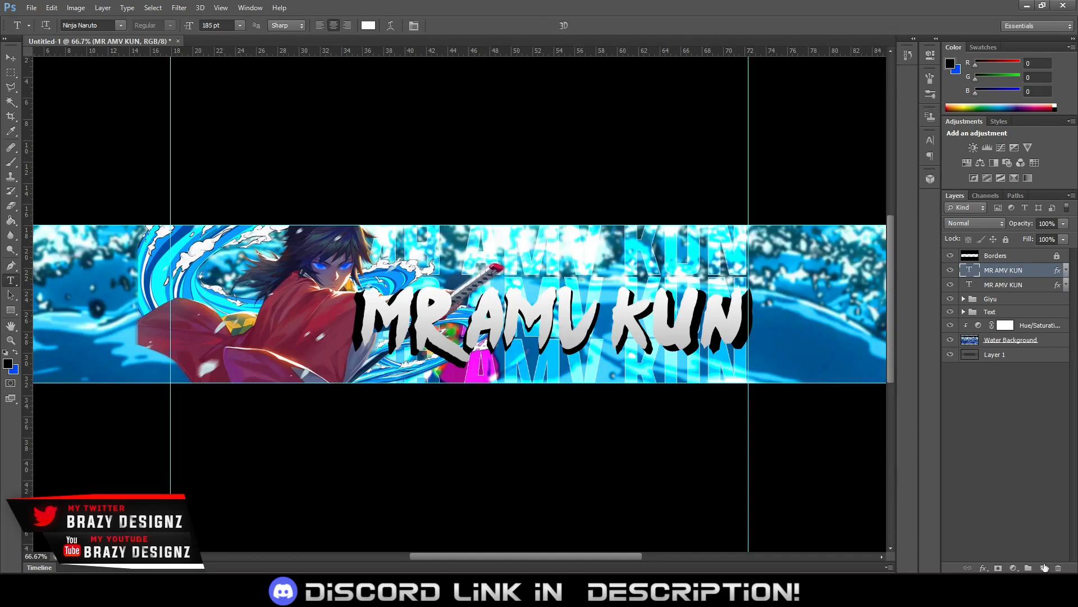
{"action": "left_click", "coordinate": [1043, 568]}
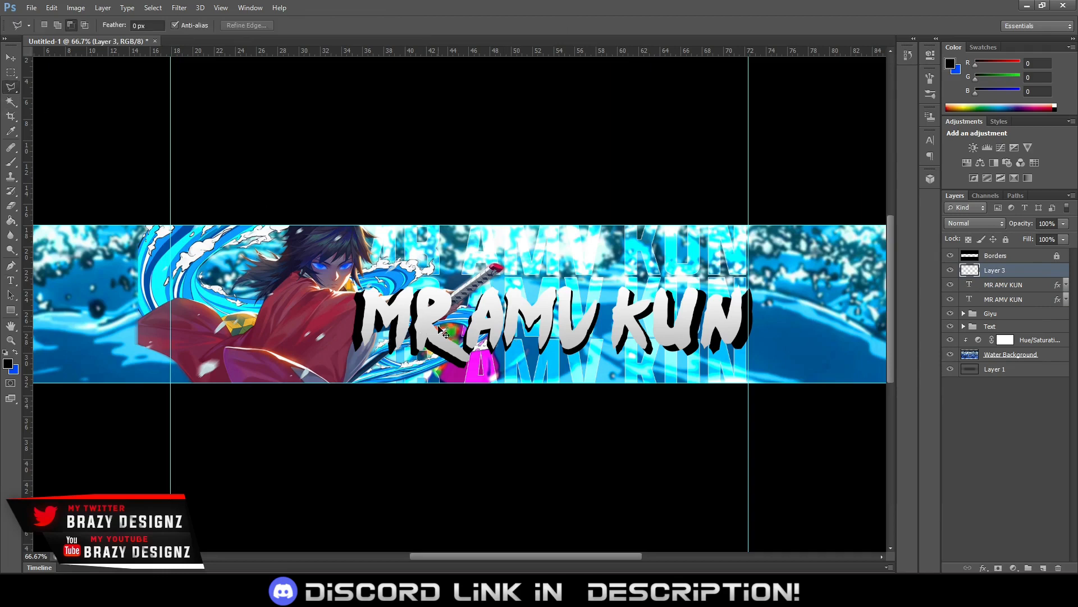
{"action": "scroll", "coordinate": [443, 331], "scroll_direction": "up", "scroll_amount": 1}
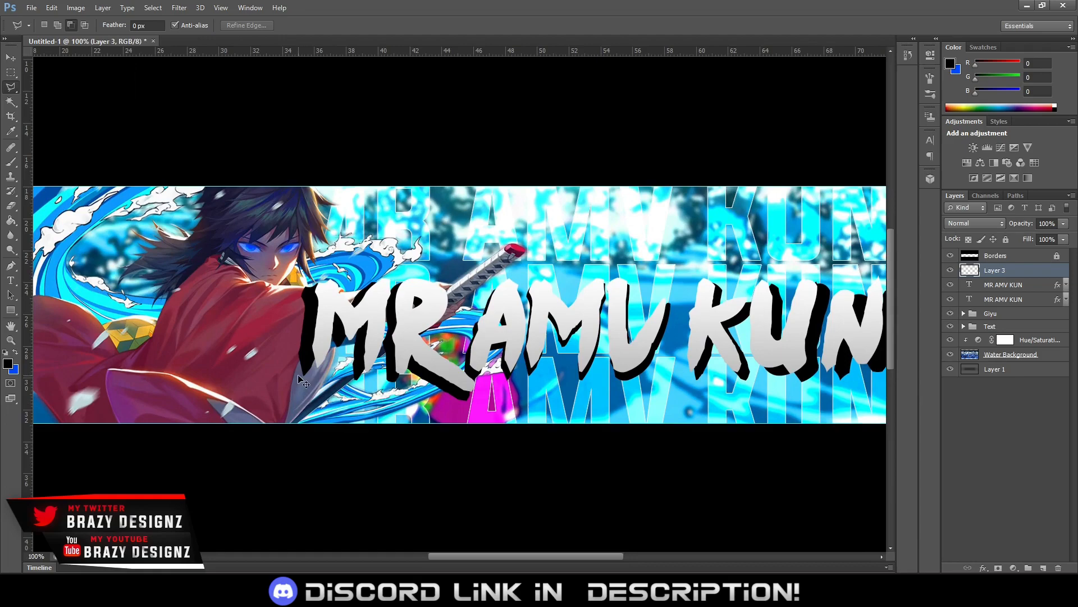
{"action": "key", "text": "ctrl+plus"}
{"action": "left_click_drag", "start_coordinate": [320, 373], "coordinate": [349, 364]}
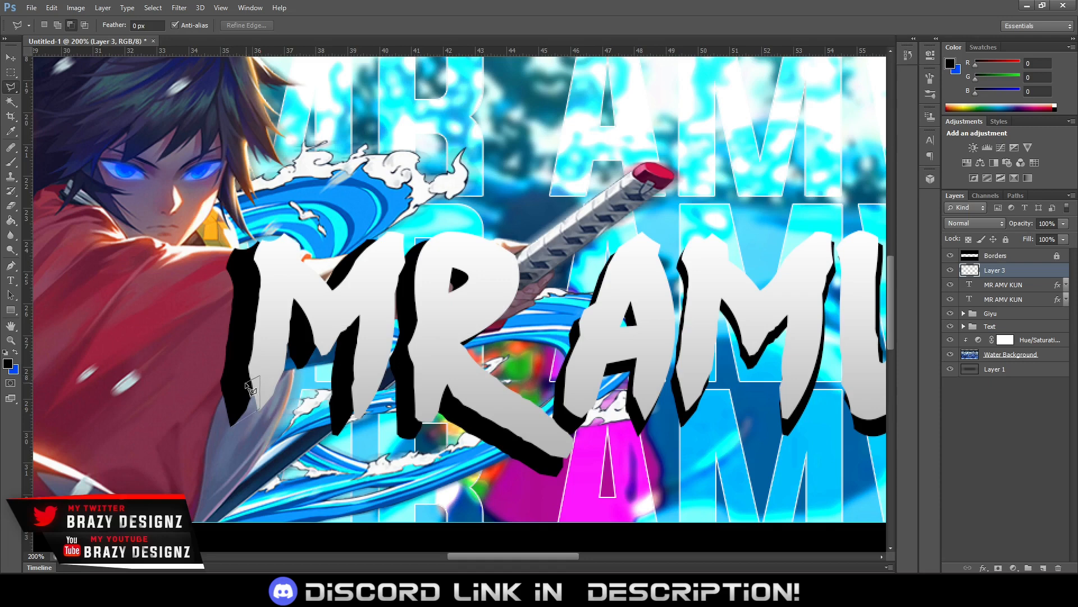
{"action": "left_click", "coordinate": [232, 425]}
{"action": "key", "text": "alt+BackSpace"}
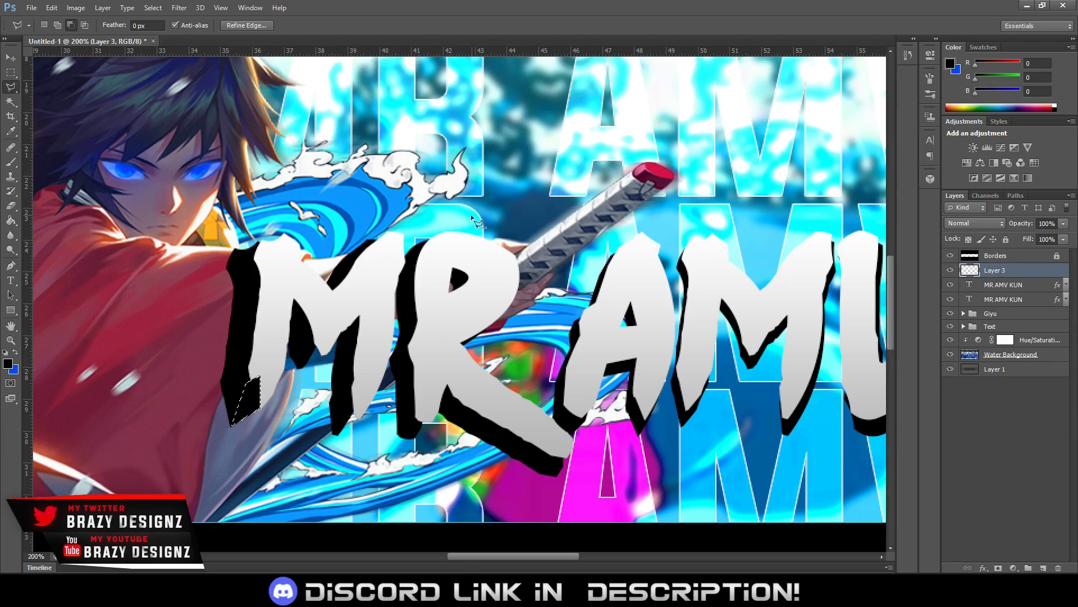
{"action": "key", "text": "ctrl+d"}
{"action": "left_click_drag", "start_coordinate": [991, 298], "coordinate": [994, 311]}
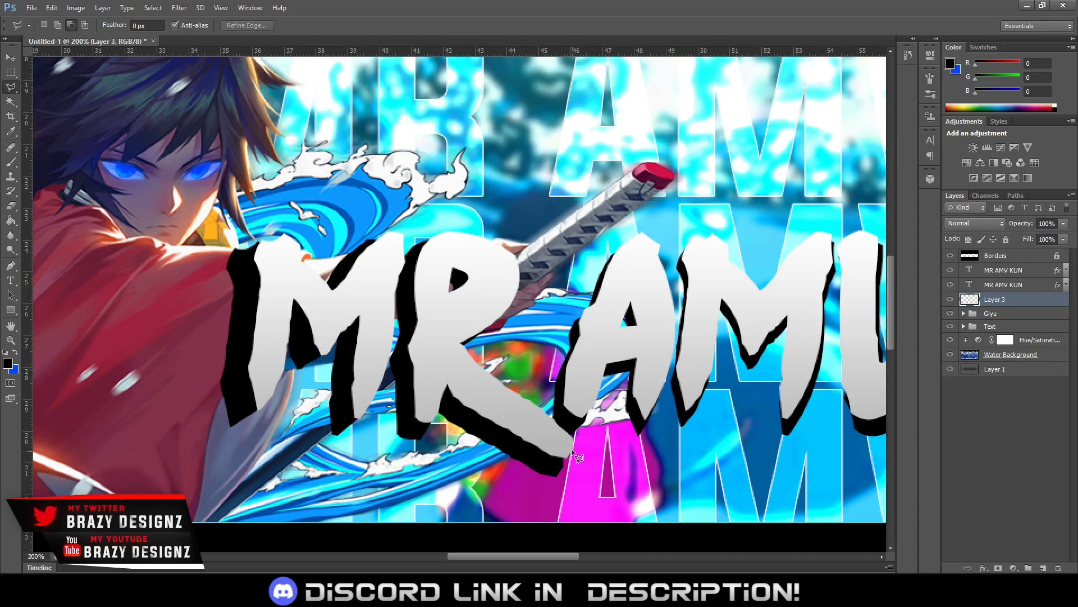
Fill the corner gaps between the remaining letters of MR AMV and their shadow with black polygonal selections
{"action": "key", "text": "alt+BackSpace"}
{"action": "key", "text": "ctrl+d"}
{"action": "key", "text": "alt+BackSpace"}
{"action": "key", "text": "ctrl+d"}
{"action": "left_click_drag", "start_coordinate": [784, 400], "coordinate": [656, 392]}
{"action": "key", "text": "alt+BackSpace"}
{"action": "key", "text": "ctrl+d"}
Fill the corner gaps between the K and U of KUN and their shadow with black polygonal selections
{"action": "left_click_drag", "start_coordinate": [840, 272], "coordinate": [721, 259]}
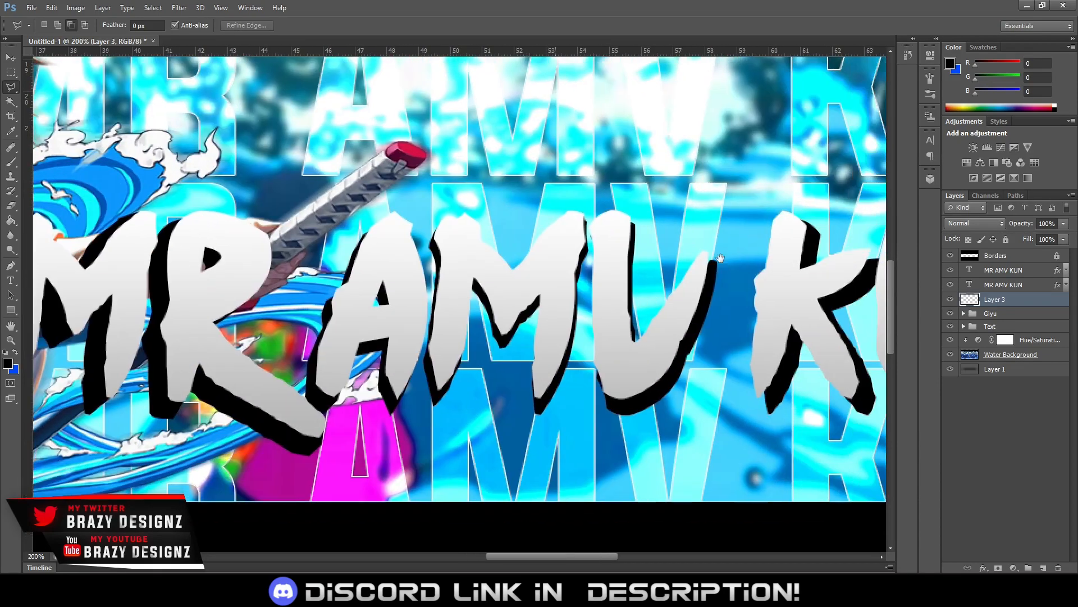
{"action": "left_click", "coordinate": [764, 386]}
{"action": "key", "text": "alt+BackSpace"}
{"action": "key", "text": "ctrl+d"}
{"action": "left_click_drag", "start_coordinate": [781, 387], "coordinate": [602, 384]}
{"action": "key", "text": "alt+BackSpace"}
{"action": "left_click_drag", "start_coordinate": [697, 245], "coordinate": [601, 243]}
{"action": "key", "text": "alt+BackSpace"}
Fill the gaps at the N's lower left leg and upper right tip with black to complete the title's extruded shadow
{"action": "left_click", "coordinate": [788, 382]}
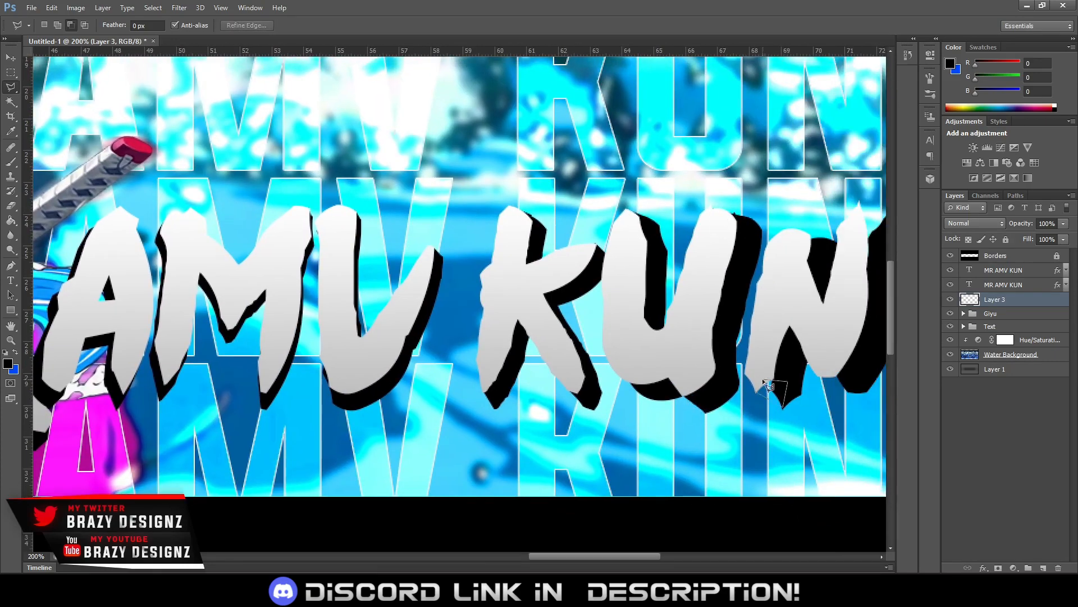
{"action": "left_click", "coordinate": [764, 381]}
{"action": "key", "text": "alt+BackSpace"}
{"action": "key", "text": "ctrl+d"}
{"action": "left_click_drag", "start_coordinate": [868, 247], "coordinate": [761, 248]}
{"action": "left_click", "coordinate": [759, 243]}
{"action": "key", "text": "alt+BackSpace"}
{"action": "key", "text": "ctrl+d"}
{"action": "key", "text": "ctrl+minus"}
{"action": "key", "text": "ctrl+minus"}
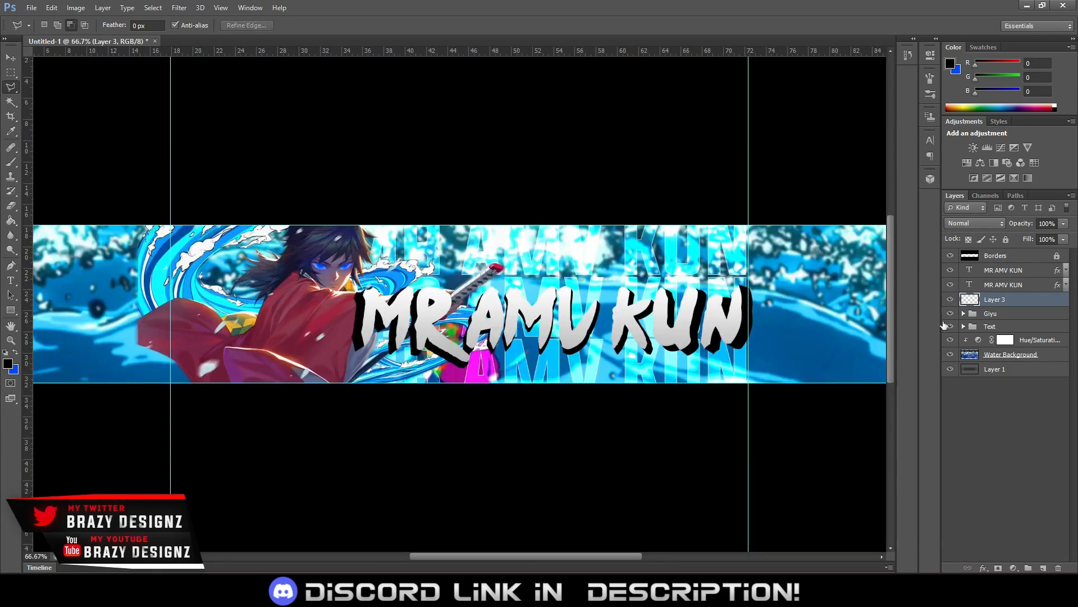
Merge the black gap-fill layer with the lower MR AMV KUN shadow text layer and toggle the merged layer's visibility to check it
{"action": "right_click", "coordinate": [990, 304]}
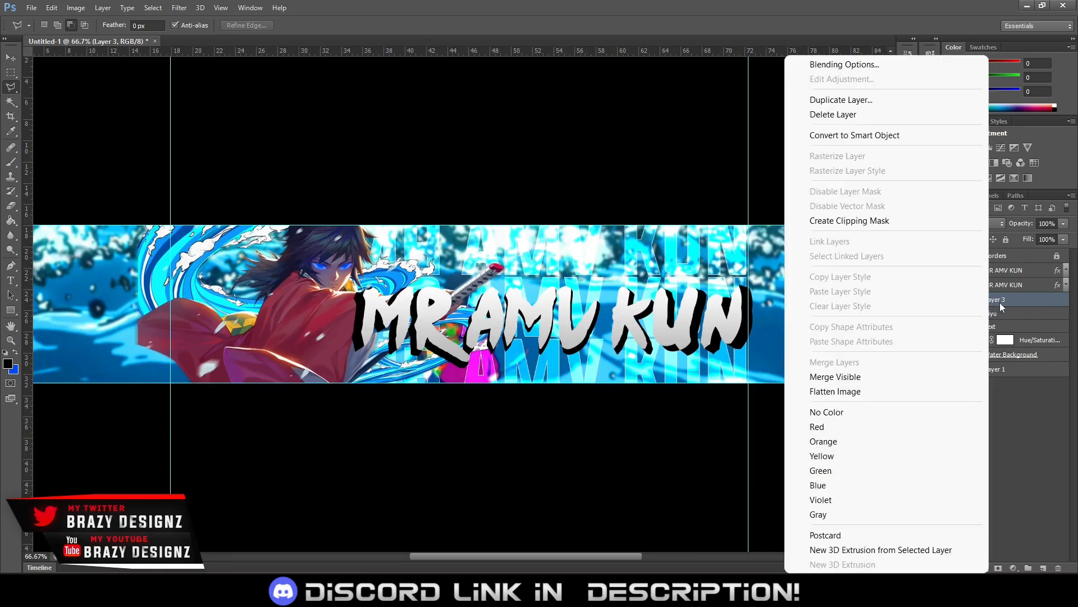
{"action": "left_click", "coordinate": [1001, 303]}
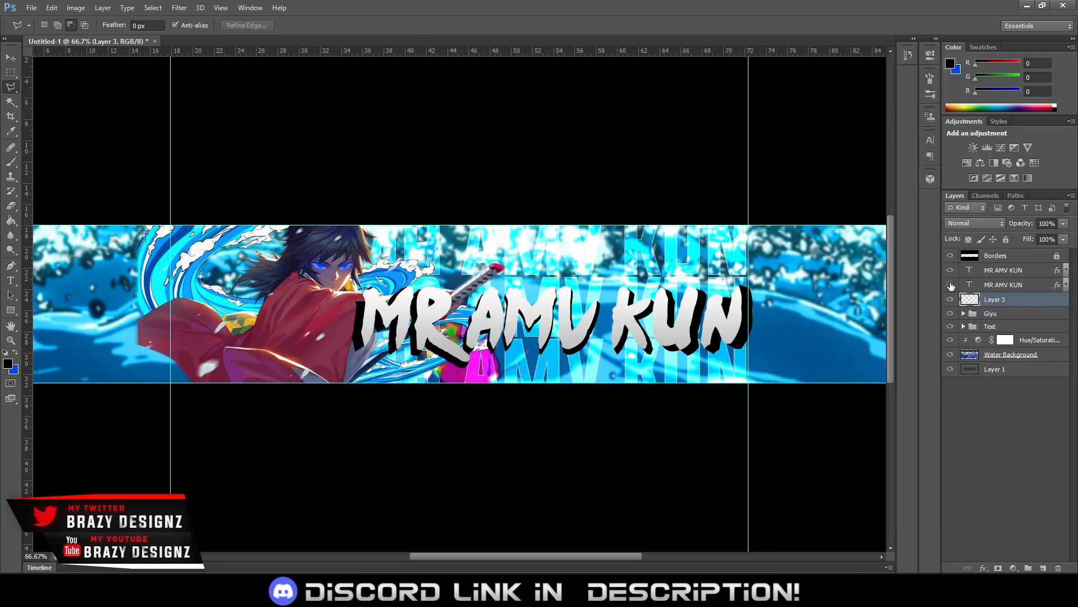
{"action": "left_click", "coordinate": [951, 285]}
{"action": "left_click", "coordinate": [951, 285]}
{"action": "left_click", "coordinate": [991, 286], "text": "ctrl"}
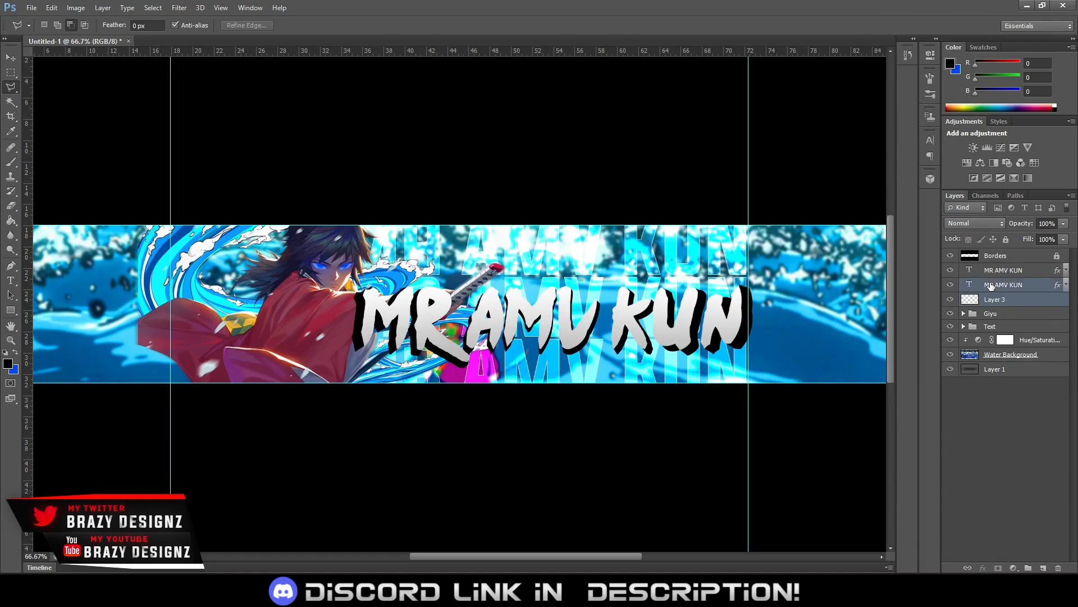
{"action": "key", "text": "ctrl+e"}
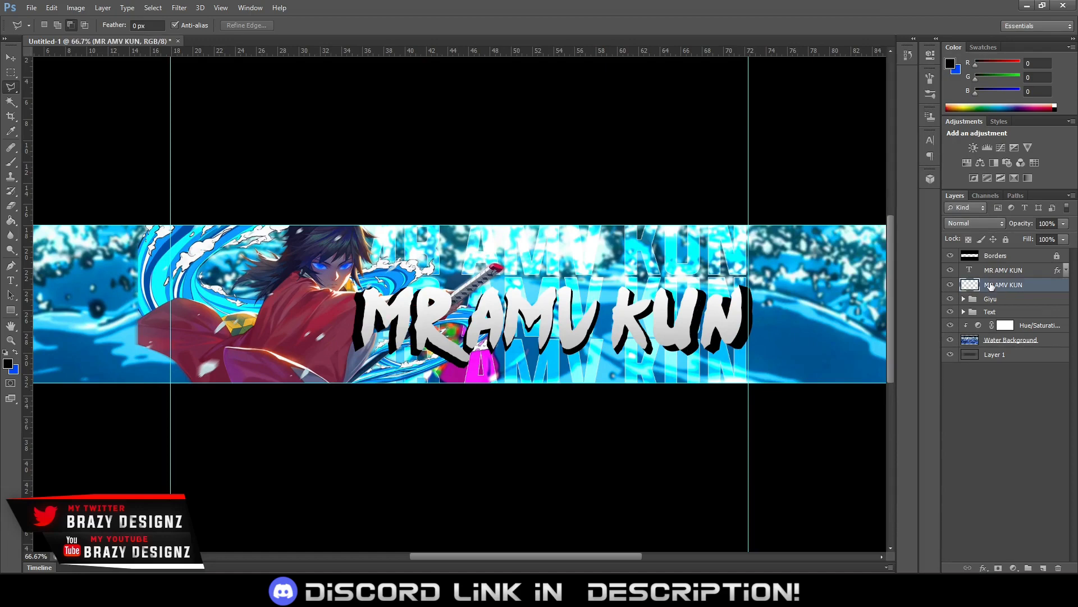
{"action": "left_click", "coordinate": [950, 285]}
{"action": "left_click", "coordinate": [950, 285]}
{"action": "left_click", "coordinate": [951, 285]}
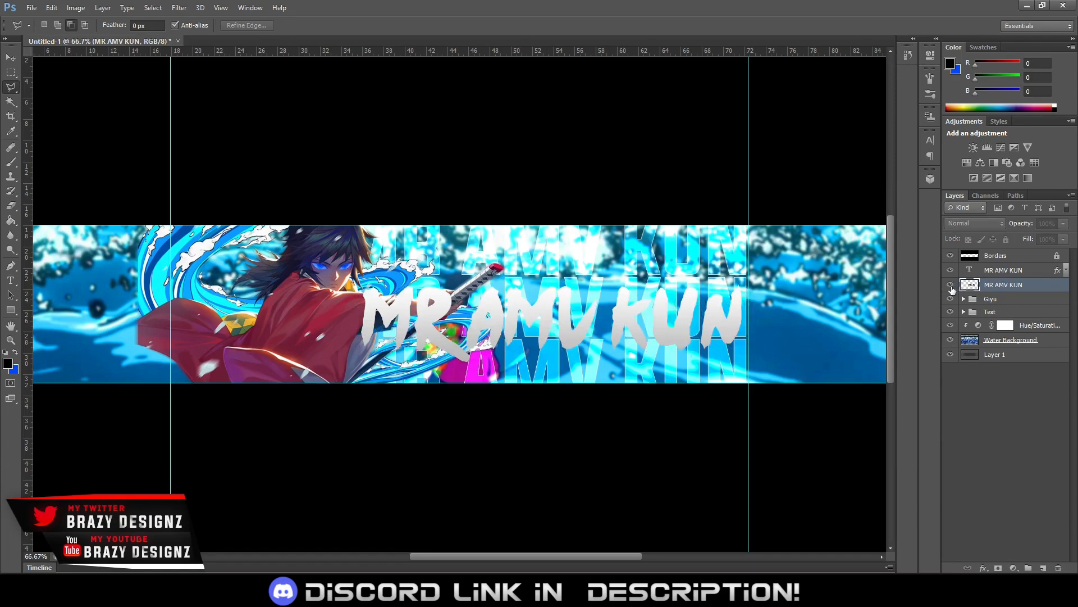
{"action": "left_click", "coordinate": [950, 285]}
Add a Gradient Overlay to the merged shadow layer using the black-to-white linear gradient at 100% opacity and a 90° angle
{"action": "right_click", "coordinate": [1000, 287]}
{"action": "left_click", "coordinate": [884, 66]}
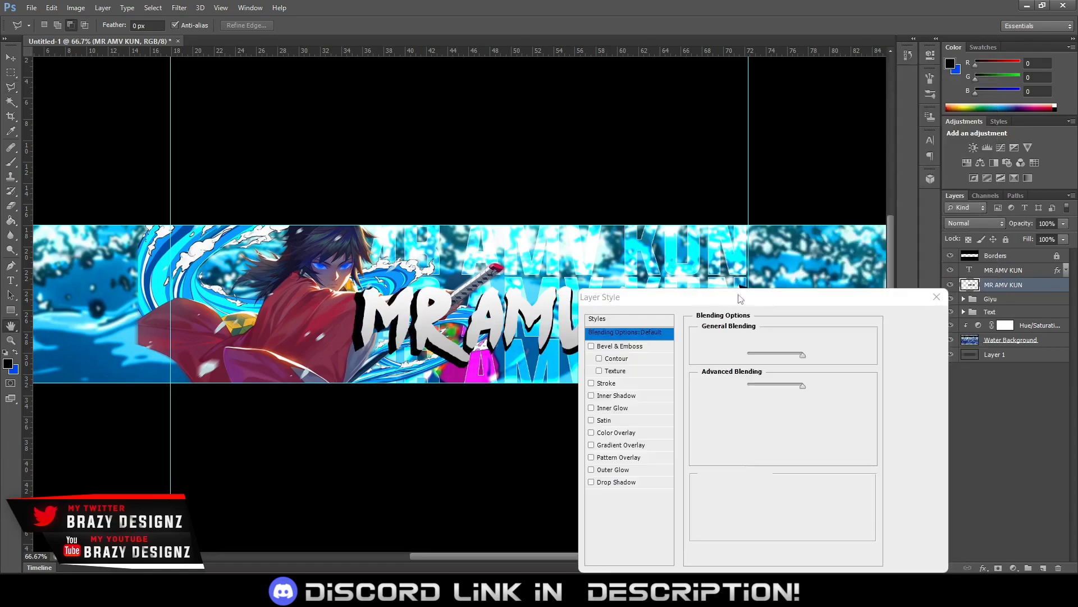
{"action": "left_click_drag", "start_coordinate": [735, 301], "coordinate": [864, 163]}
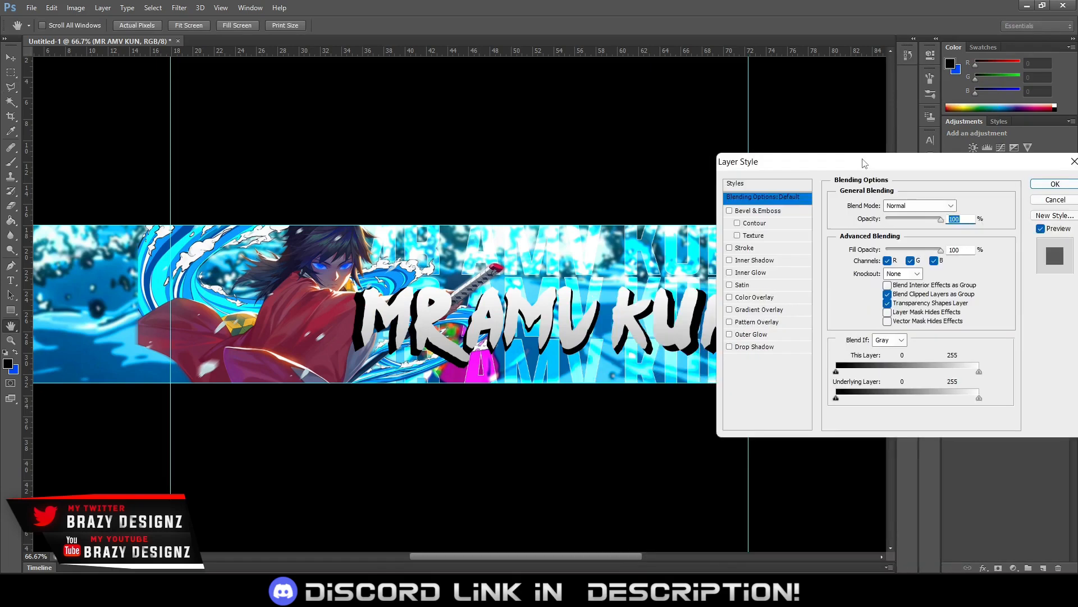
{"action": "left_click_drag", "start_coordinate": [798, 163], "coordinate": [861, 210]}
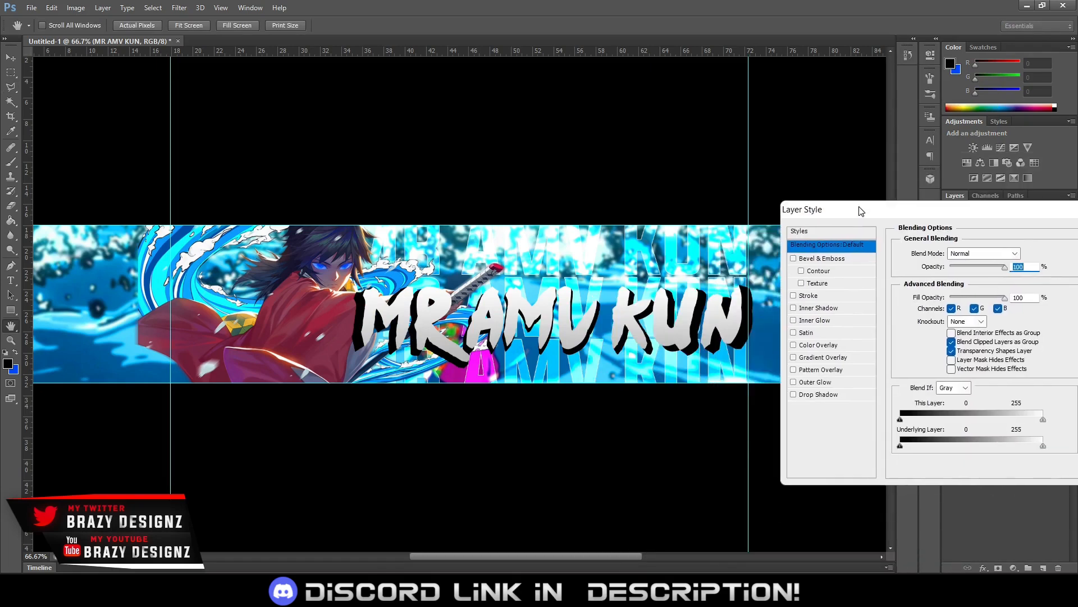
{"action": "left_click", "coordinate": [844, 360]}
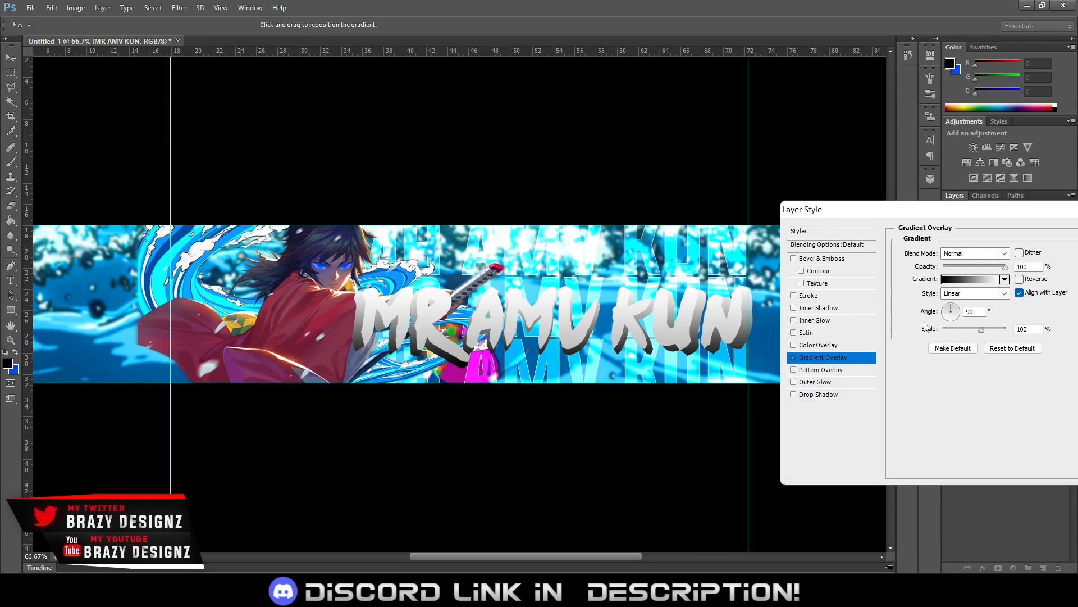
{"action": "left_click", "coordinate": [984, 268]}
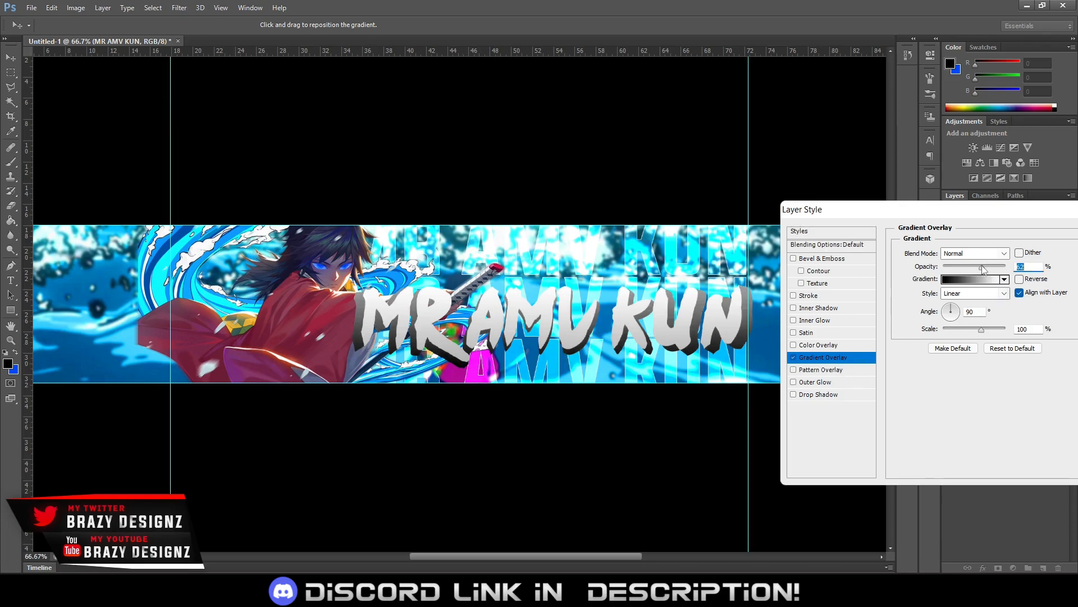
{"action": "left_click_drag", "start_coordinate": [983, 268], "coordinate": [1005, 267]}
{"action": "left_click", "coordinate": [1004, 279]}
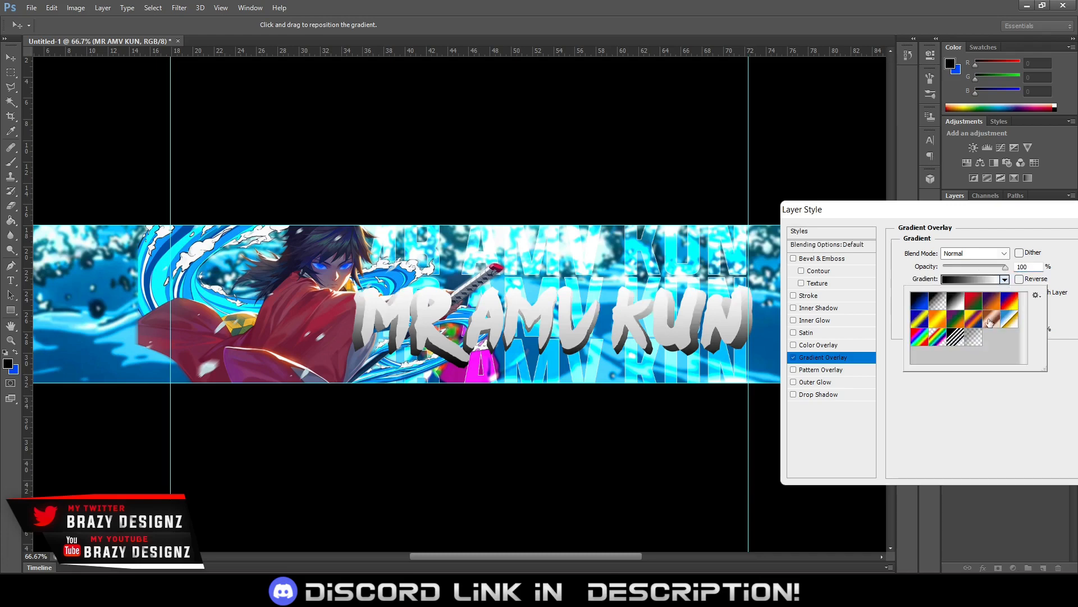
{"action": "left_click", "coordinate": [976, 338]}
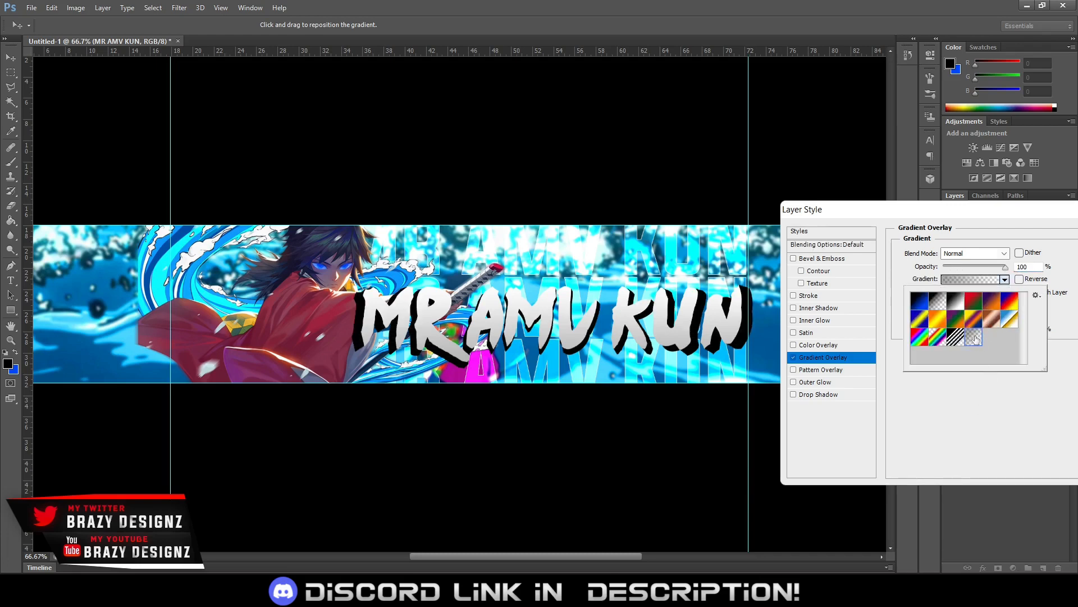
{"action": "left_click", "coordinate": [959, 305]}
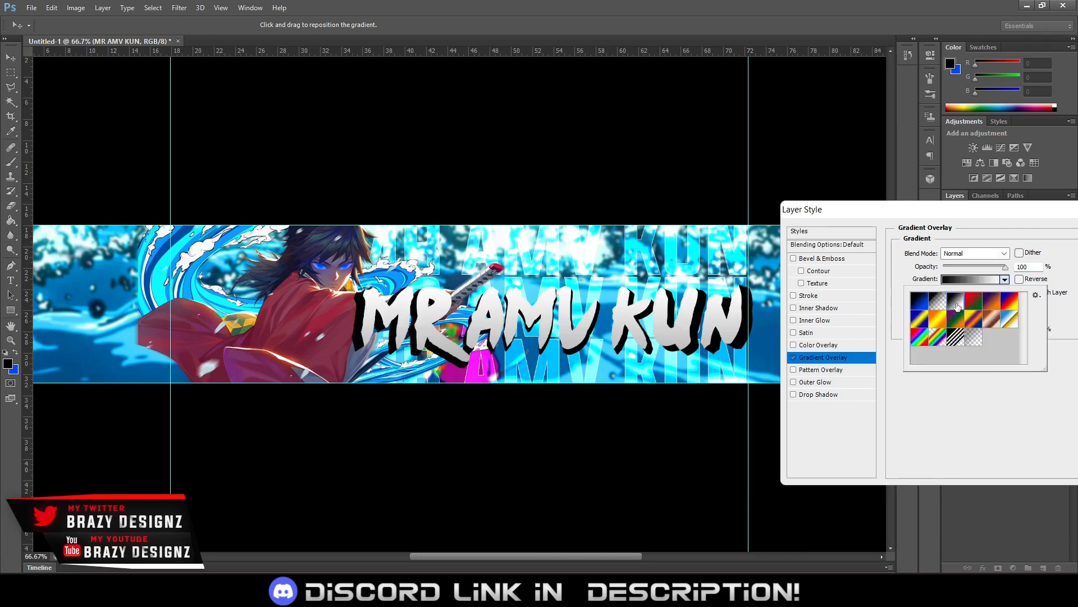
{"action": "left_click", "coordinate": [999, 435]}
Set the gradient overlay's scale to 150%, apply the layer style and collapse the shadow layer's effects list
{"action": "left_click_drag", "start_coordinate": [992, 333], "coordinate": [1018, 331]}
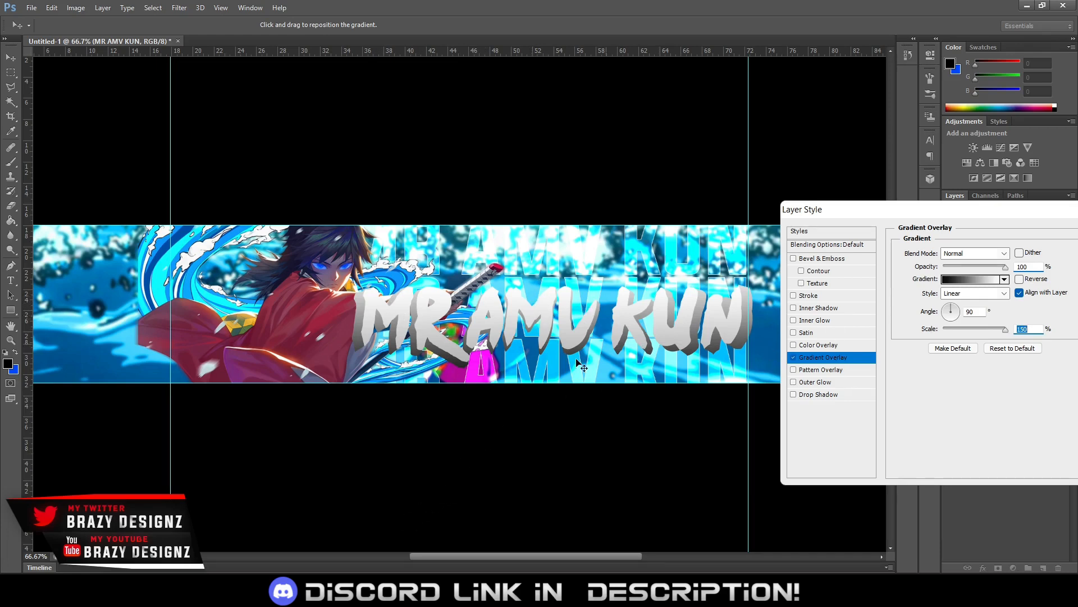
{"action": "left_click_drag", "start_coordinate": [857, 214], "coordinate": [712, 189]}
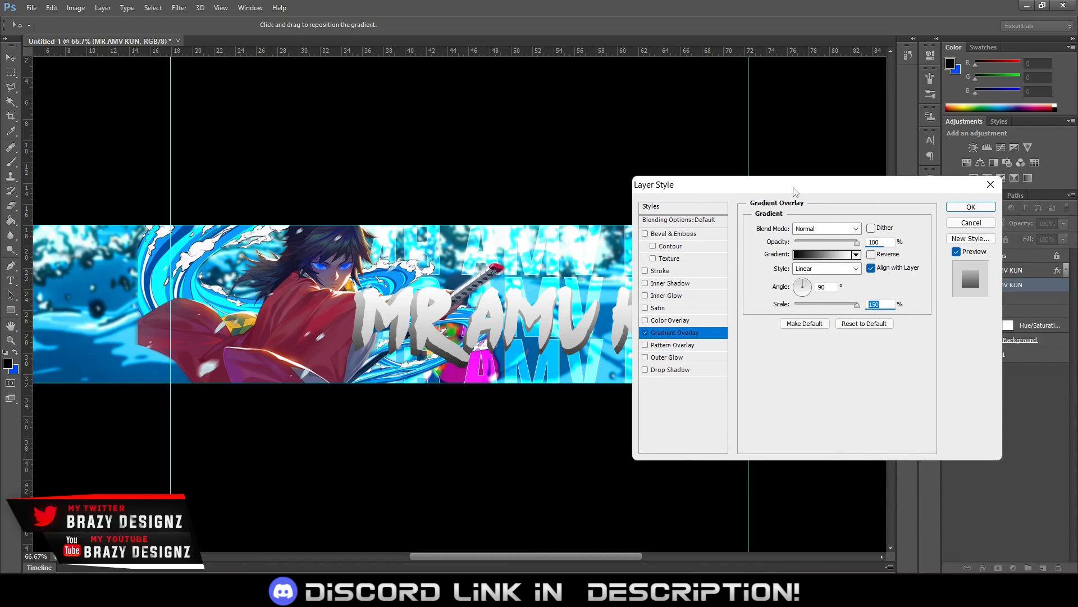
{"action": "left_click", "coordinate": [969, 210]}
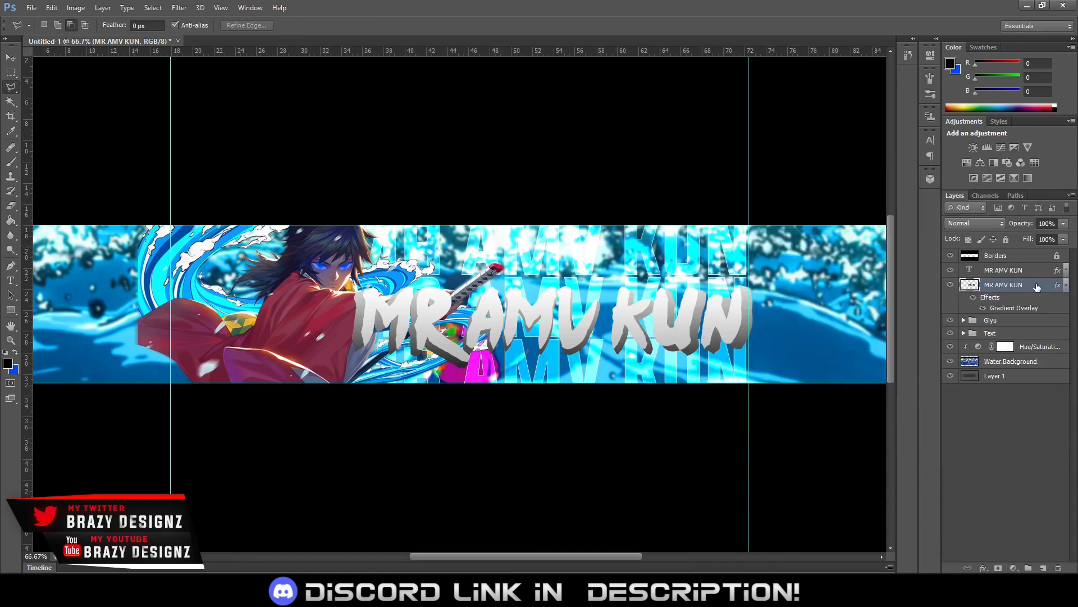
{"action": "left_click", "coordinate": [1067, 285]}
Add a Drop Shadow to the merged shadow layer with a 90° angle and a distance of 10 px
{"action": "right_click", "coordinate": [1030, 283]}
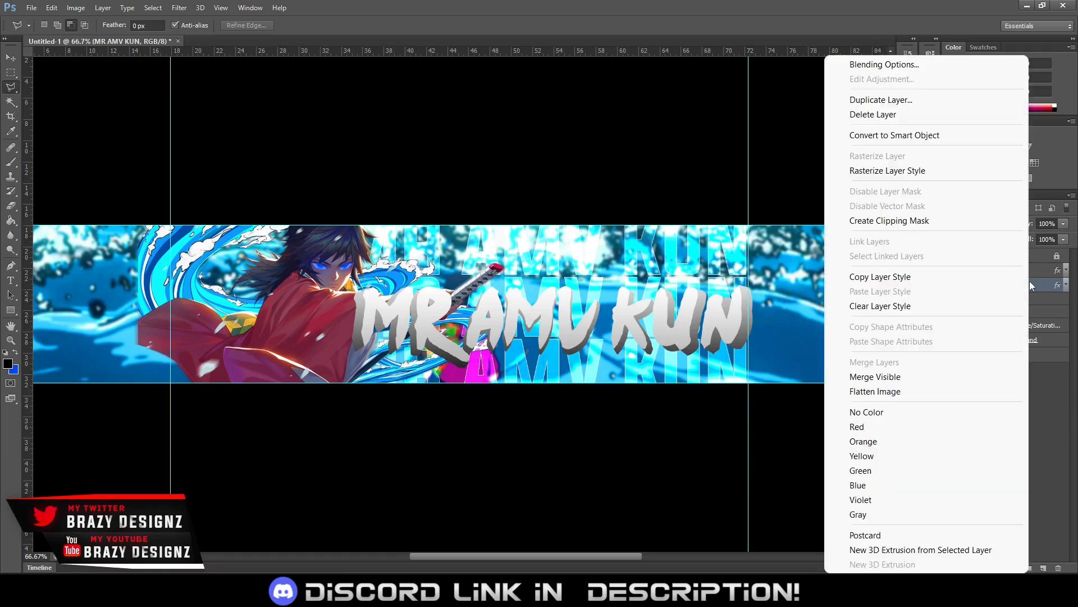
{"action": "left_click", "coordinate": [903, 67]}
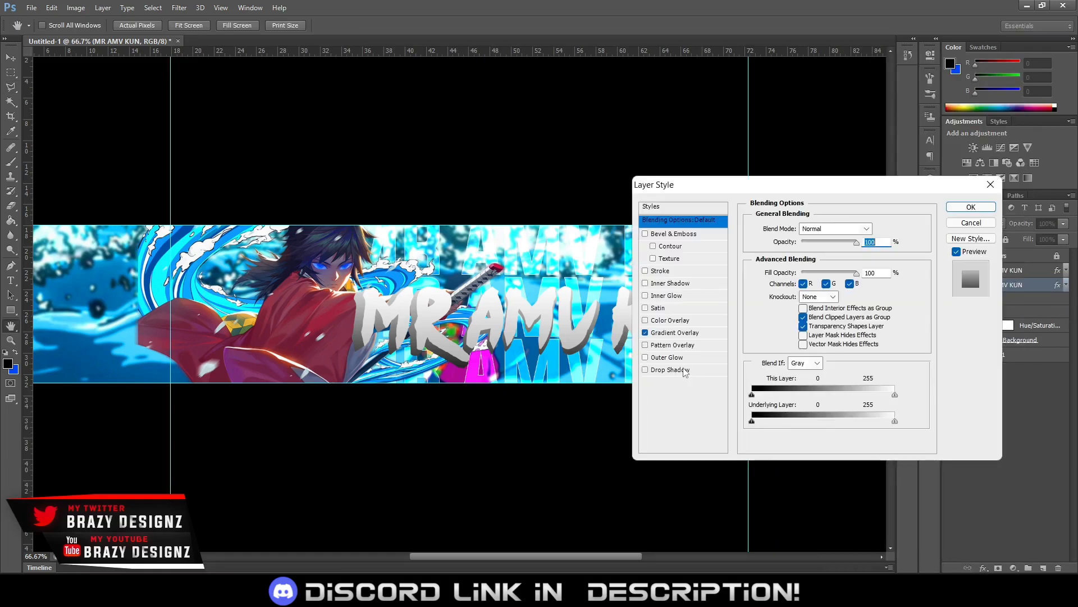
{"action": "left_click", "coordinate": [686, 370]}
{"action": "left_click_drag", "start_coordinate": [831, 258], "coordinate": [802, 259]}
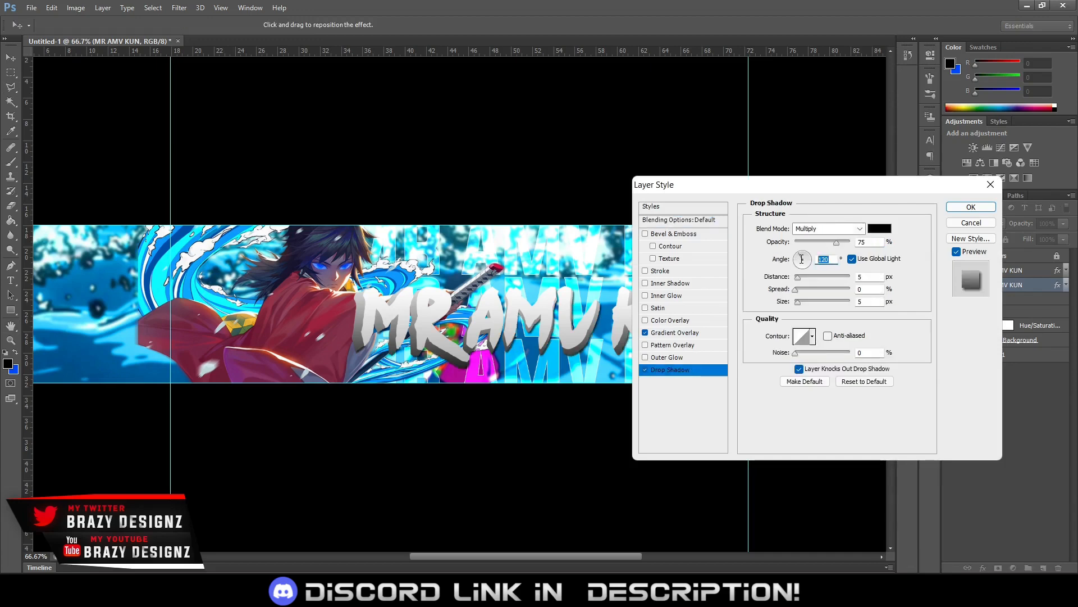
{"action": "type", "text": "90"}
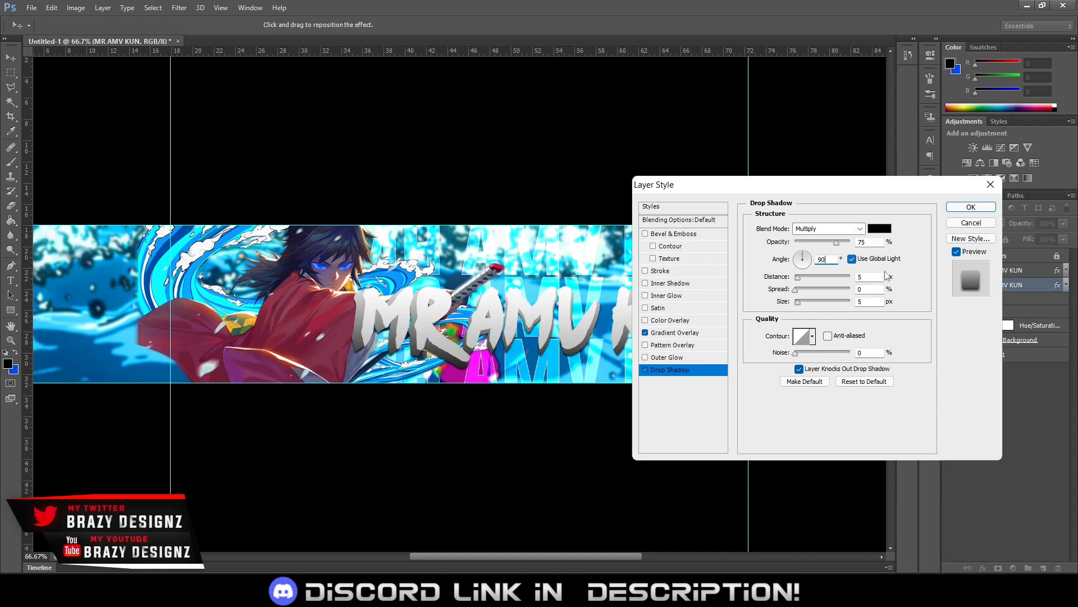
{"action": "left_click_drag", "start_coordinate": [806, 278], "coordinate": [800, 276]}
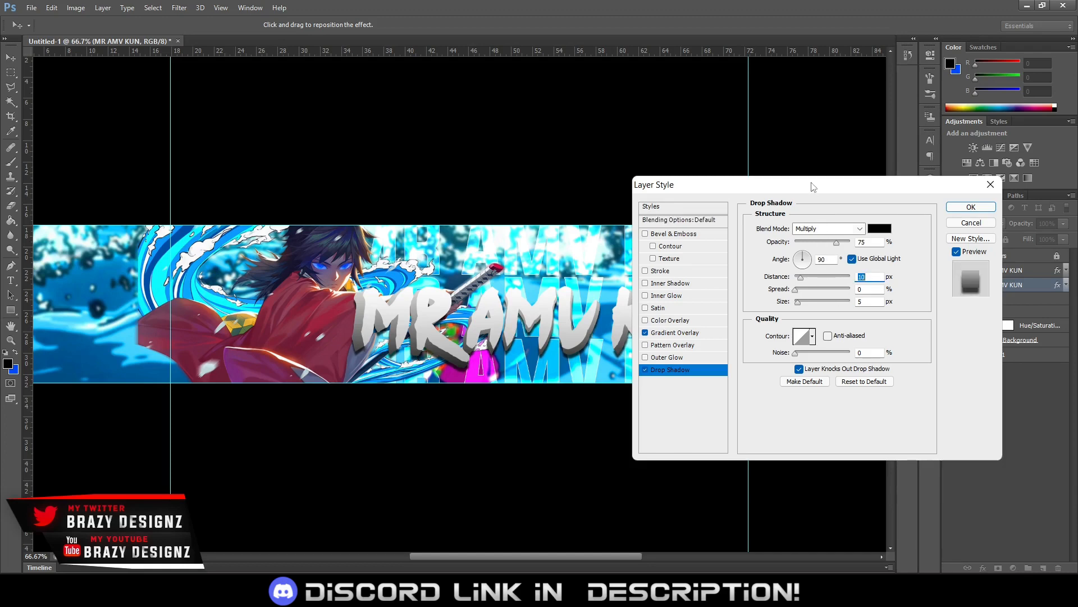
Set the drop shadow's size to 5 px and spread to 3%, raise its opacity slightly and apply the layer style
{"action": "left_click_drag", "start_coordinate": [813, 186], "coordinate": [946, 212]}
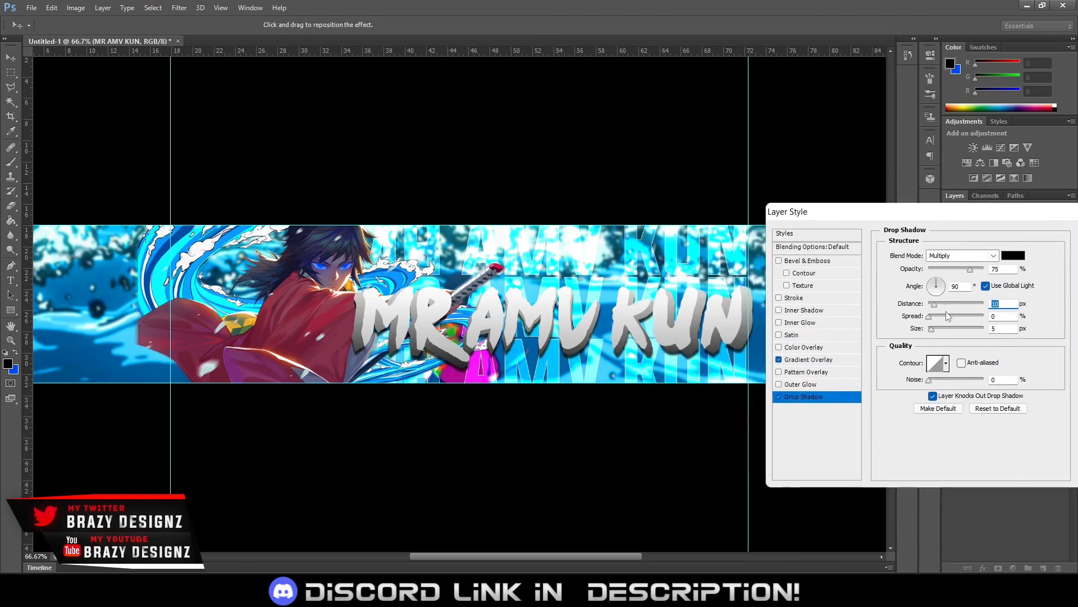
{"action": "left_click_drag", "start_coordinate": [943, 335], "coordinate": [937, 335]}
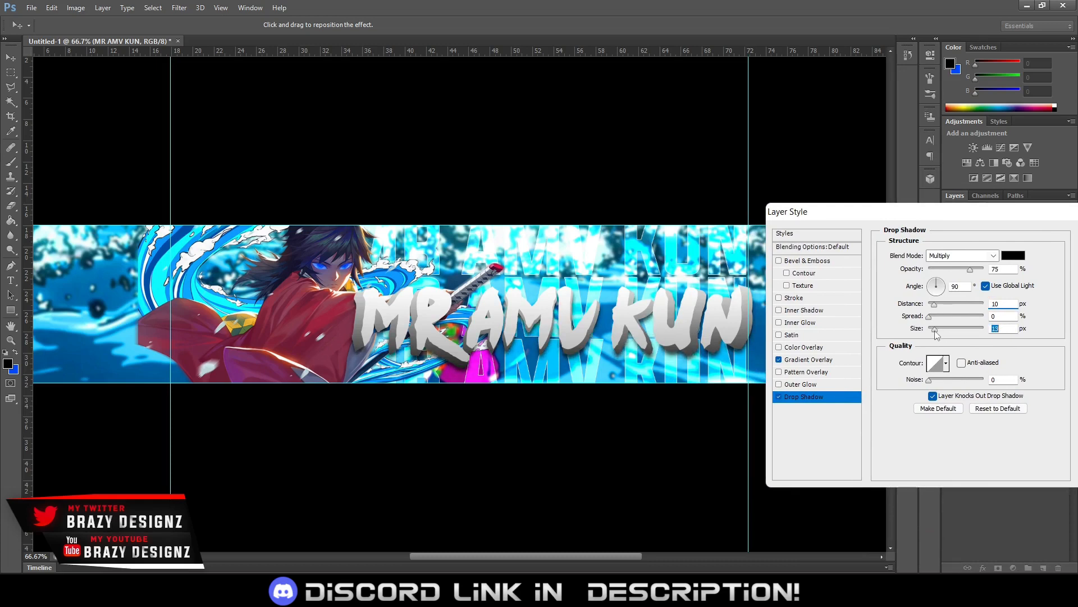
{"action": "type", "text": "5"}
{"action": "left_click", "coordinate": [987, 316]}
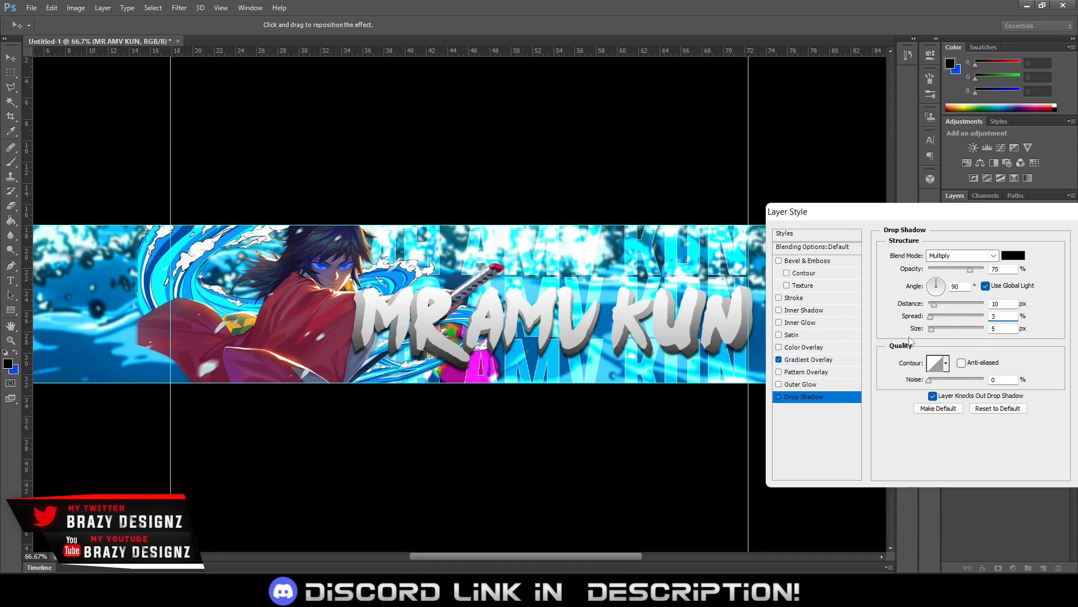
{"action": "type", "text": "3"}
{"action": "mouse_move", "coordinate": [972, 270]}
{"action": "left_mouse_down"}
{"action": "mouse_move", "coordinate": [992, 270]}
{"action": "mouse_move", "coordinate": [974, 270]}
{"action": "left_mouse_up"}
{"action": "left_click_drag", "start_coordinate": [930, 223], "coordinate": [704, 246]}
{"action": "key", "text": "Return"}
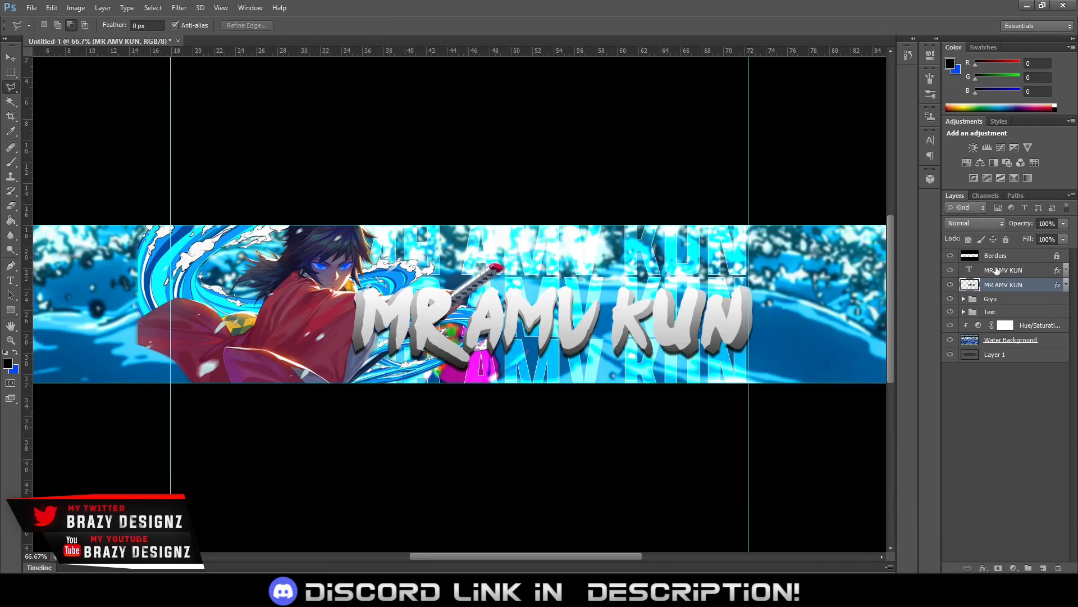
Add an Inner Shadow to the upper MR AMV KUN text layer with a distance of 2 px and a size of 5 px
{"action": "right_click", "coordinate": [996, 270]}
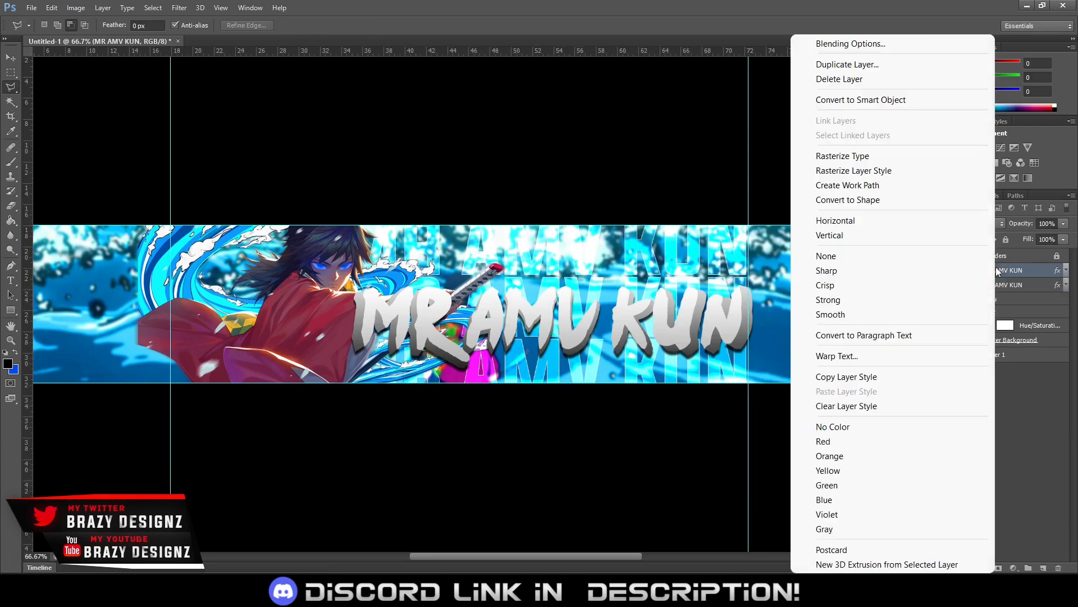
{"action": "left_click", "coordinate": [865, 45]}
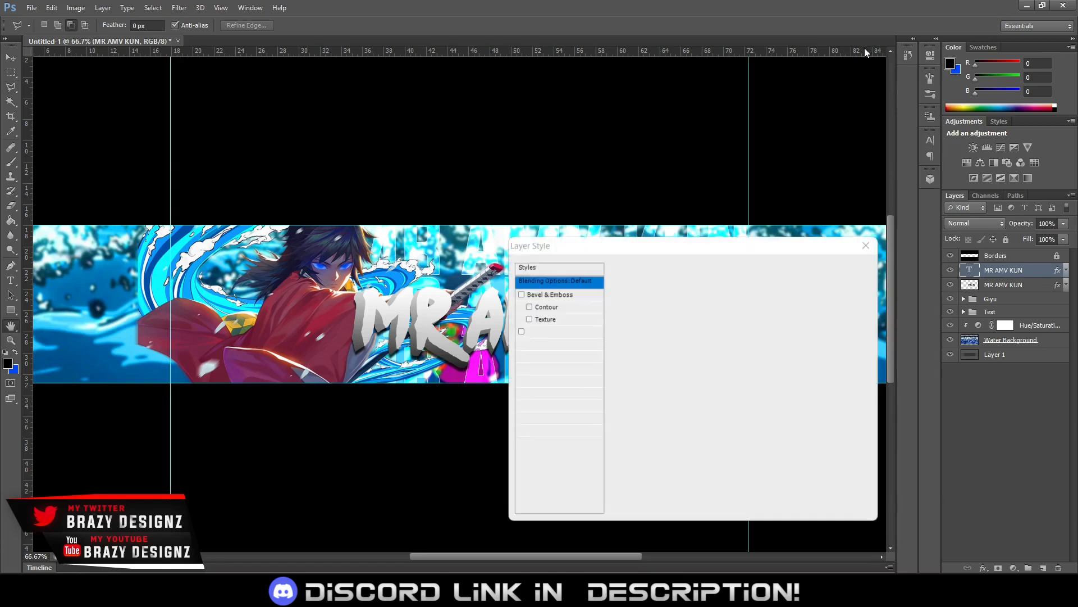
{"action": "left_click", "coordinate": [546, 344]}
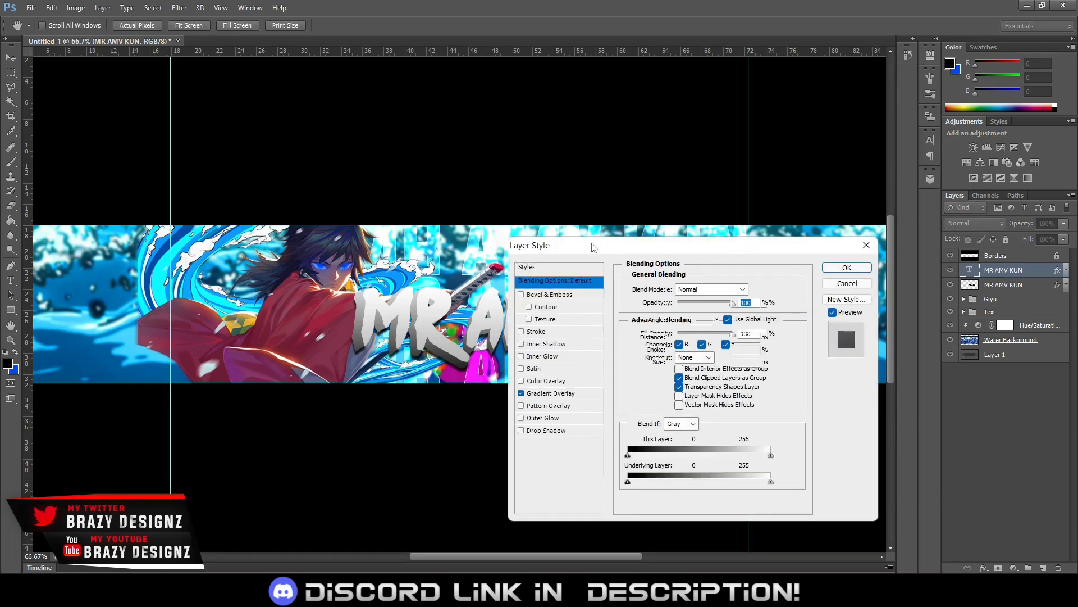
{"action": "left_click_drag", "start_coordinate": [612, 250], "coordinate": [910, 189]}
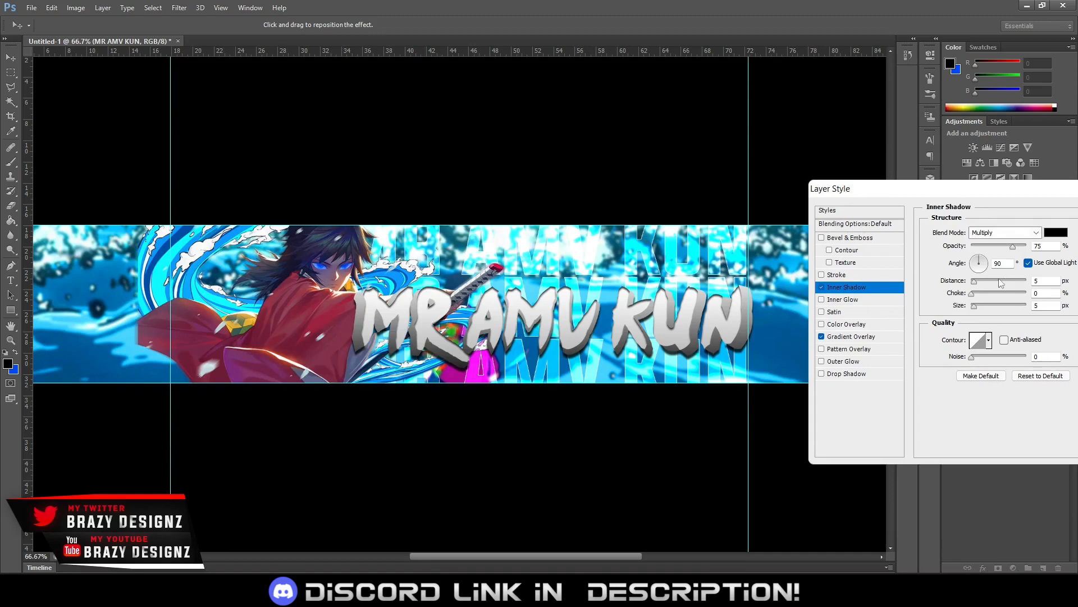
{"action": "left_click", "coordinate": [1046, 279]}
{"action": "key", "text": "Down"}
{"action": "key", "text": "Down"}
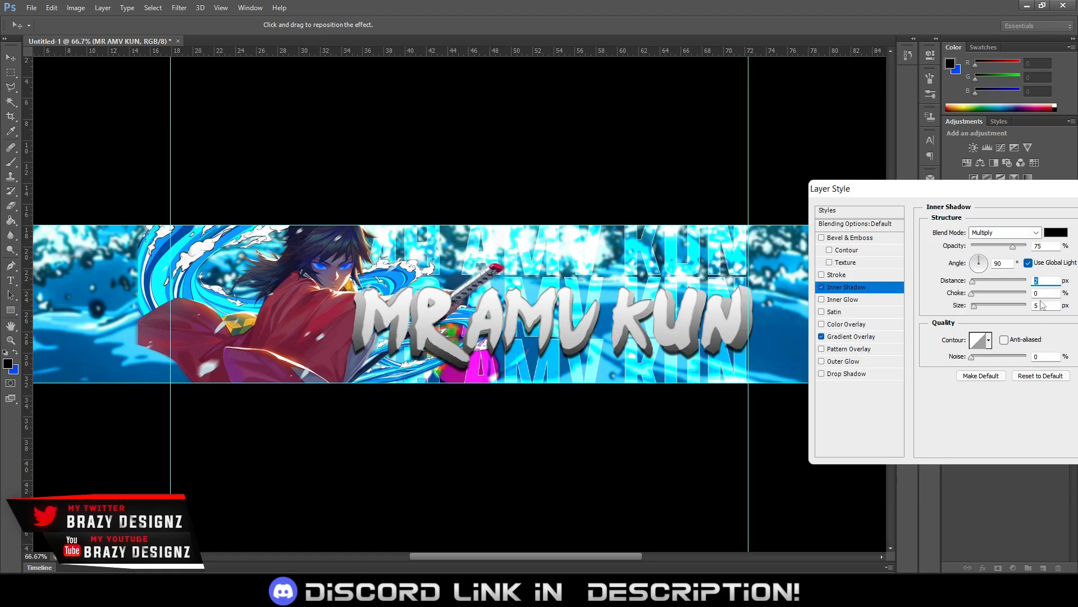
{"action": "left_click", "coordinate": [1046, 302]}
{"action": "key", "text": "Down"}
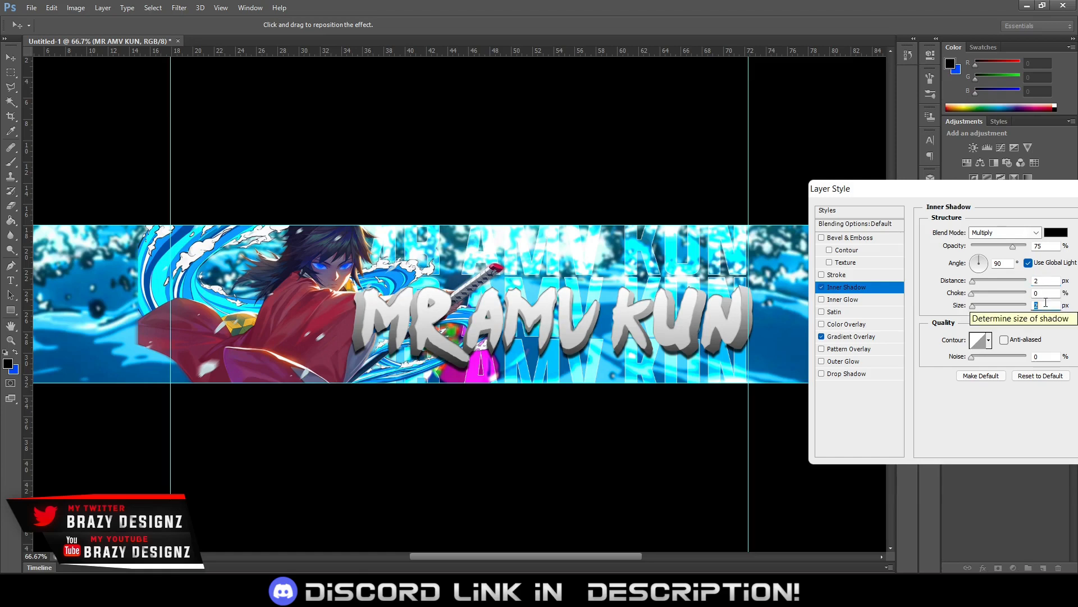
{"action": "key", "text": "Up"}
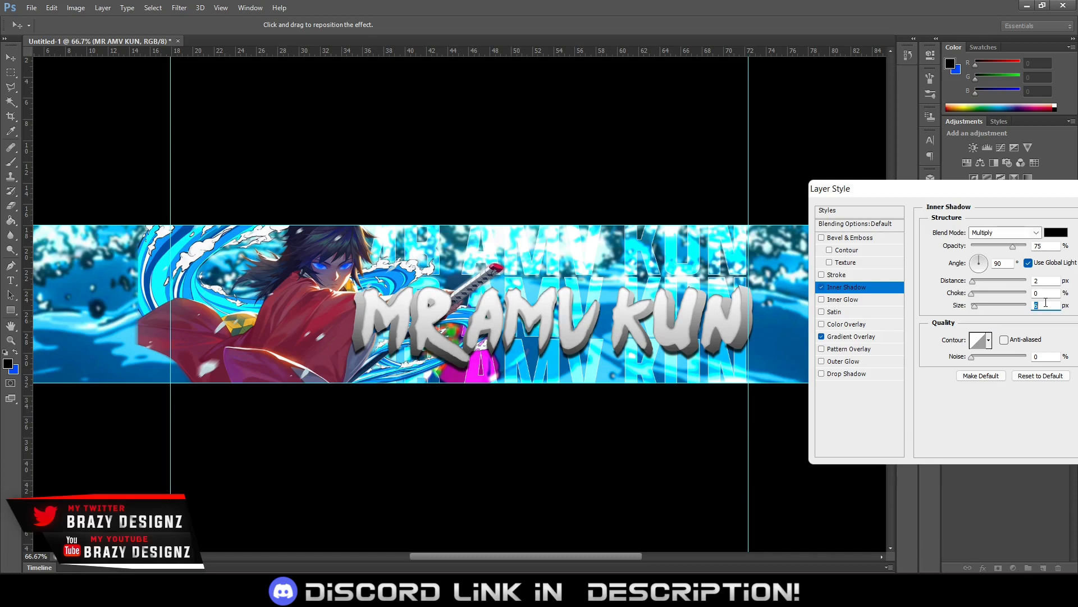
Lower the inner shadow's opacity to 48% and increase its distance by a few pixels
{"action": "left_click_drag", "start_coordinate": [970, 195], "coordinate": [930, 309]}
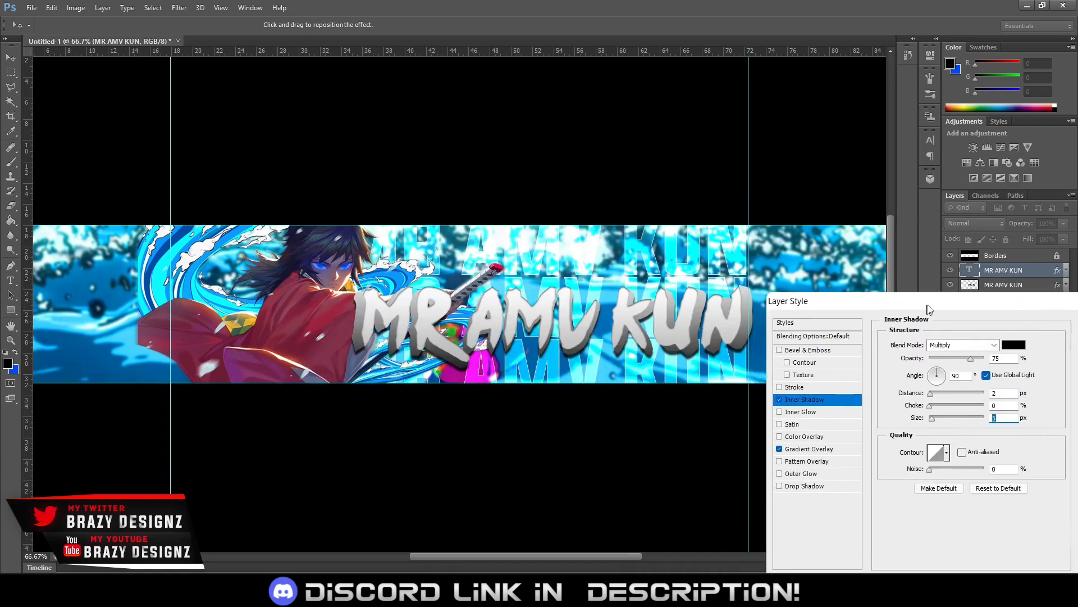
{"action": "left_click", "coordinate": [961, 359]}
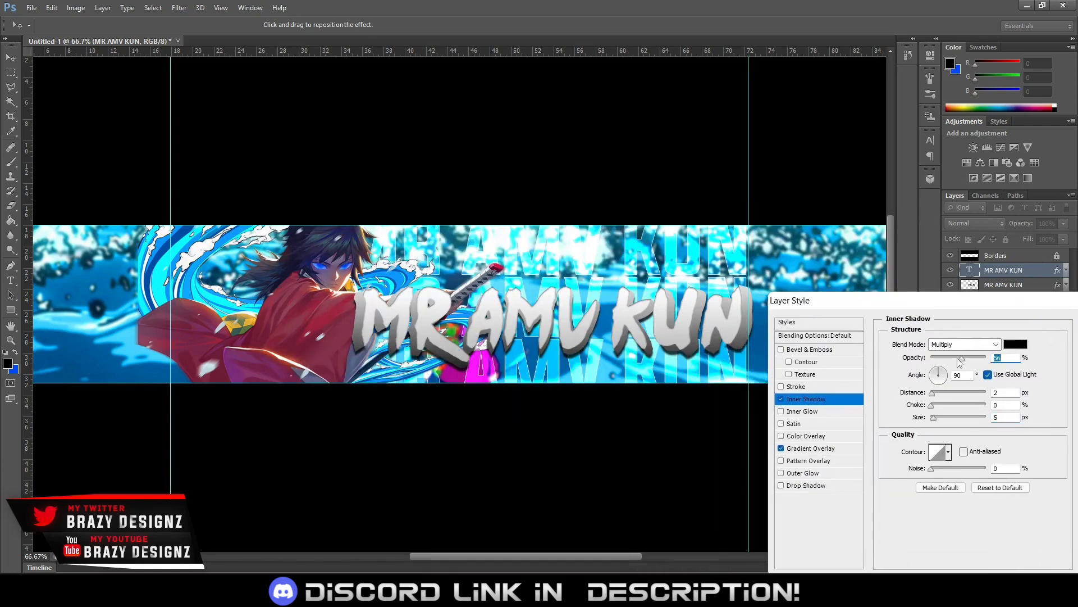
{"action": "left_click_drag", "start_coordinate": [961, 358], "coordinate": [957, 359]}
{"action": "left_click_drag", "start_coordinate": [928, 303], "coordinate": [831, 364]}
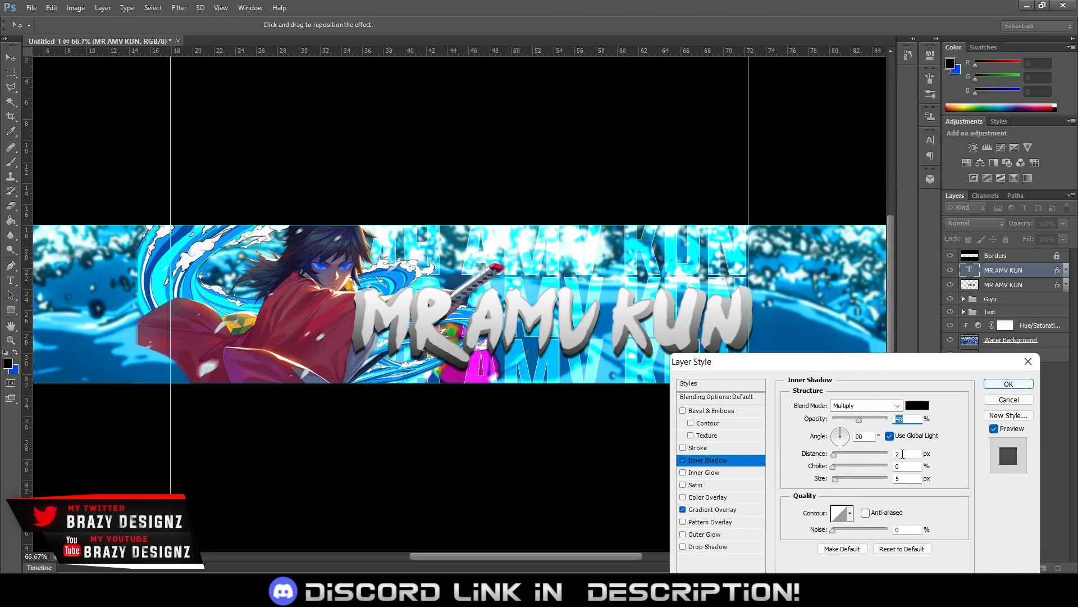
{"action": "left_click", "coordinate": [908, 452]}
{"action": "scroll", "coordinate": [907, 453], "scroll_direction": "up", "scroll_amount": 3}
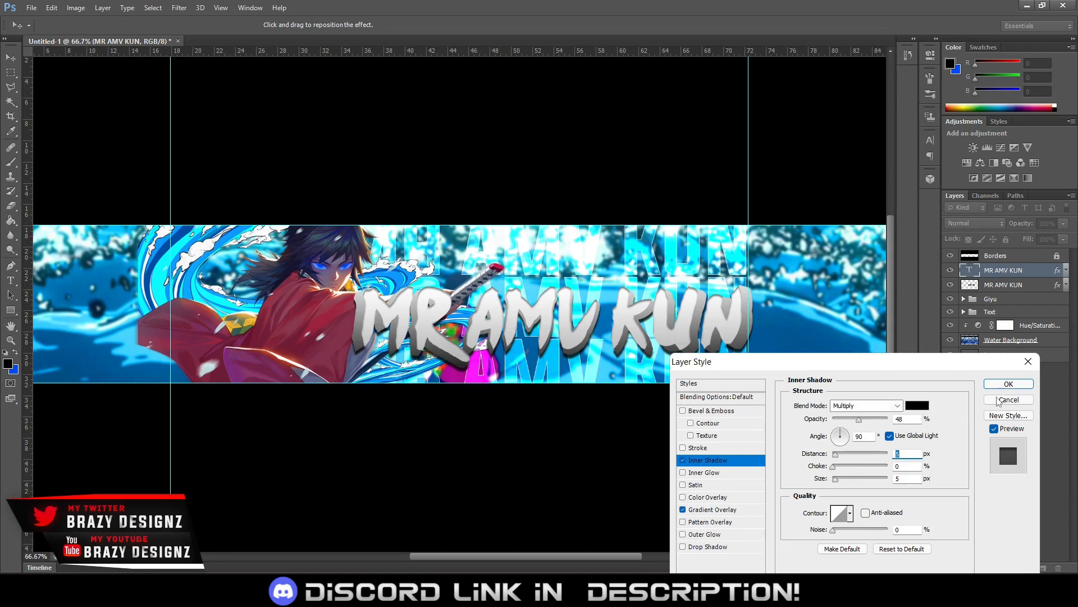
Apply the Inner Shadow settings to the upper MR AMV KUN text layer
{"action": "left_click", "coordinate": [1003, 386]}
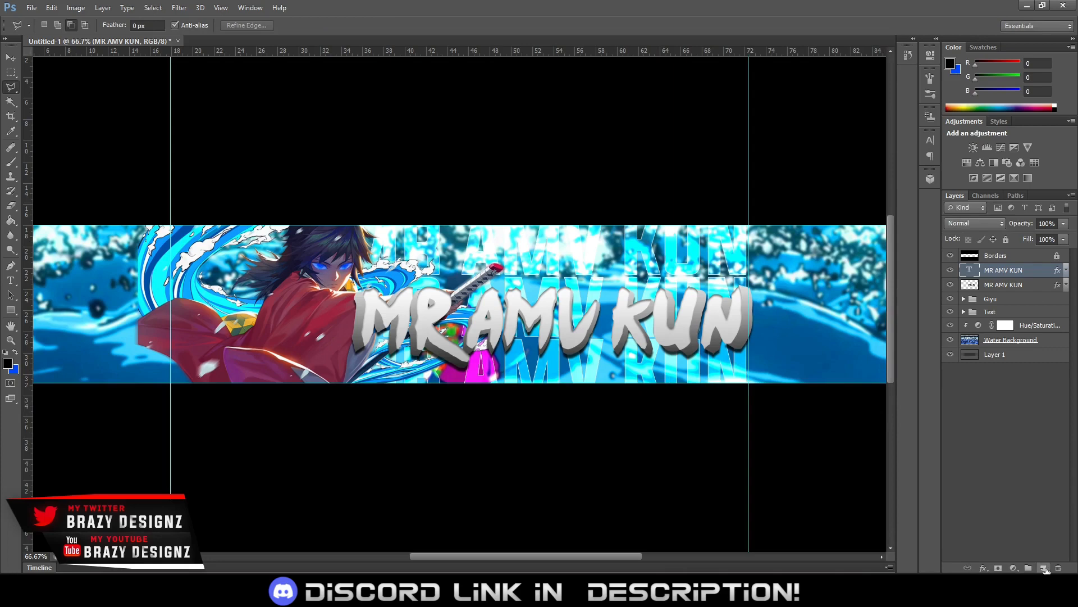
{"action": "left_click", "coordinate": [1043, 568]}
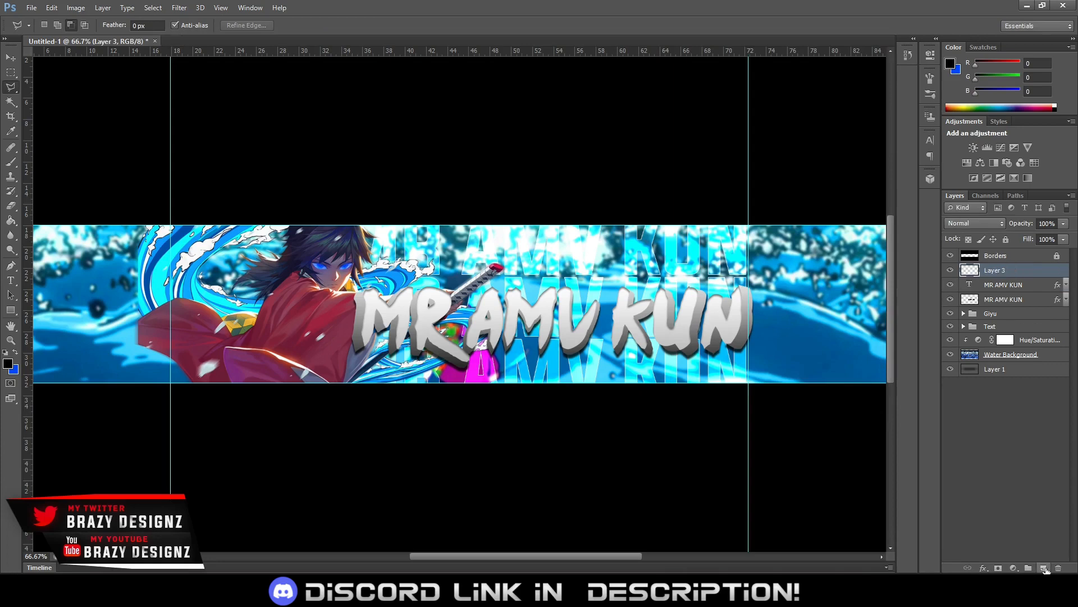
{"action": "left_click", "coordinate": [1013, 276], "text": "alt"}
{"action": "key", "text": "Delete"}
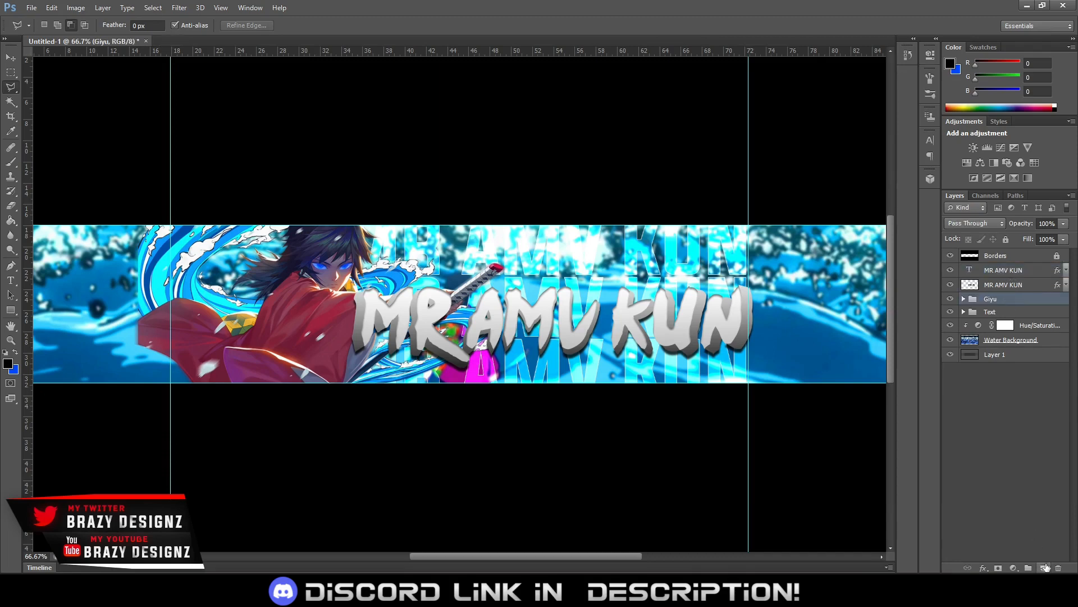
{"action": "left_click", "coordinate": [1044, 567]}
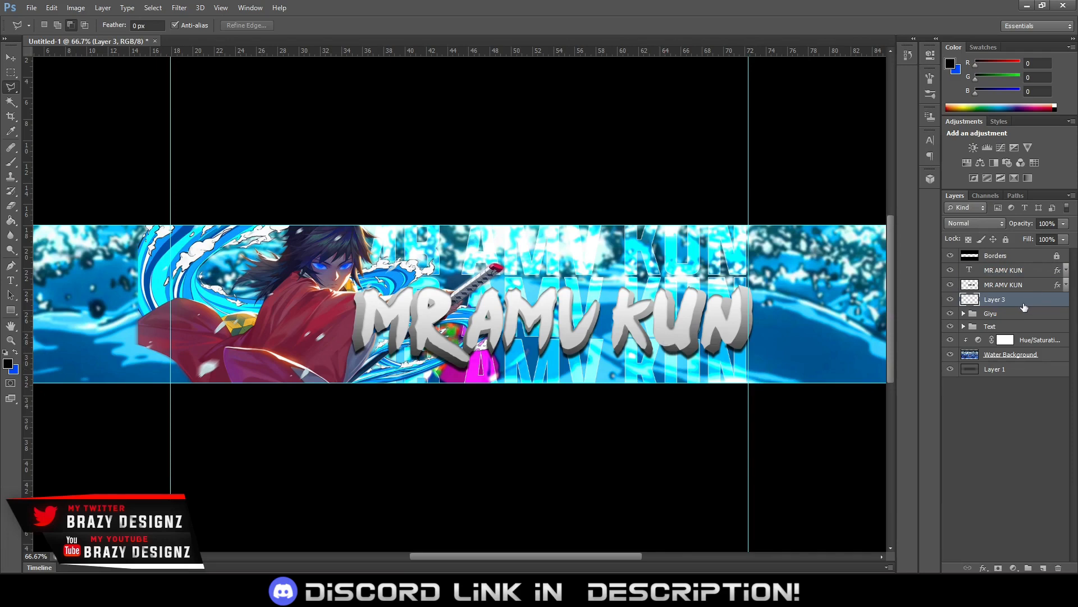
{"action": "key", "text": "Delete"}
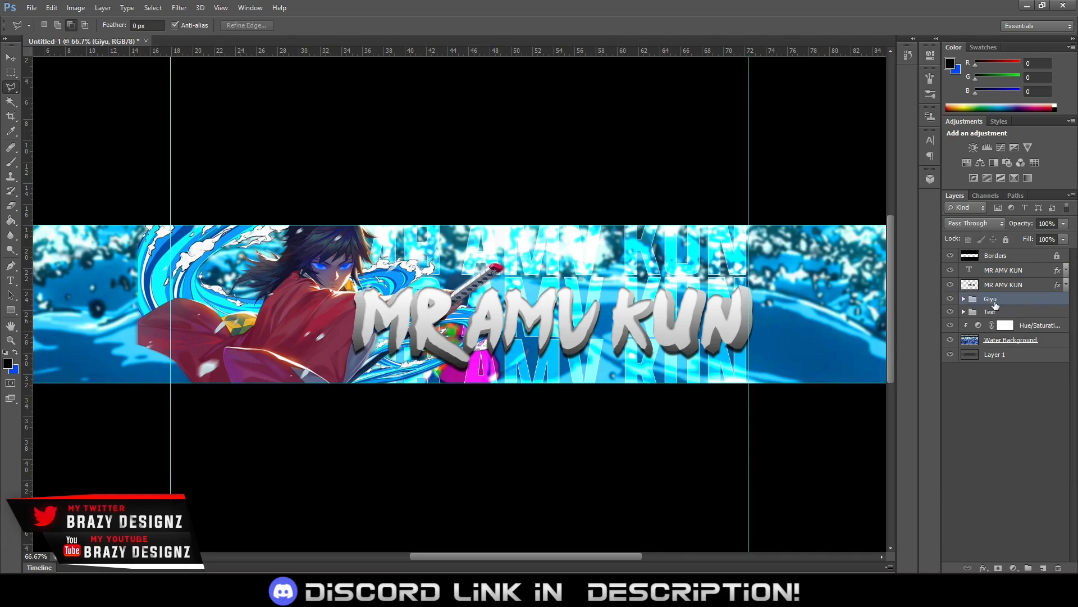
Group the two MR AMV KUN title layers and name the group Front 3D Text
{"action": "left_click", "coordinate": [998, 286]}
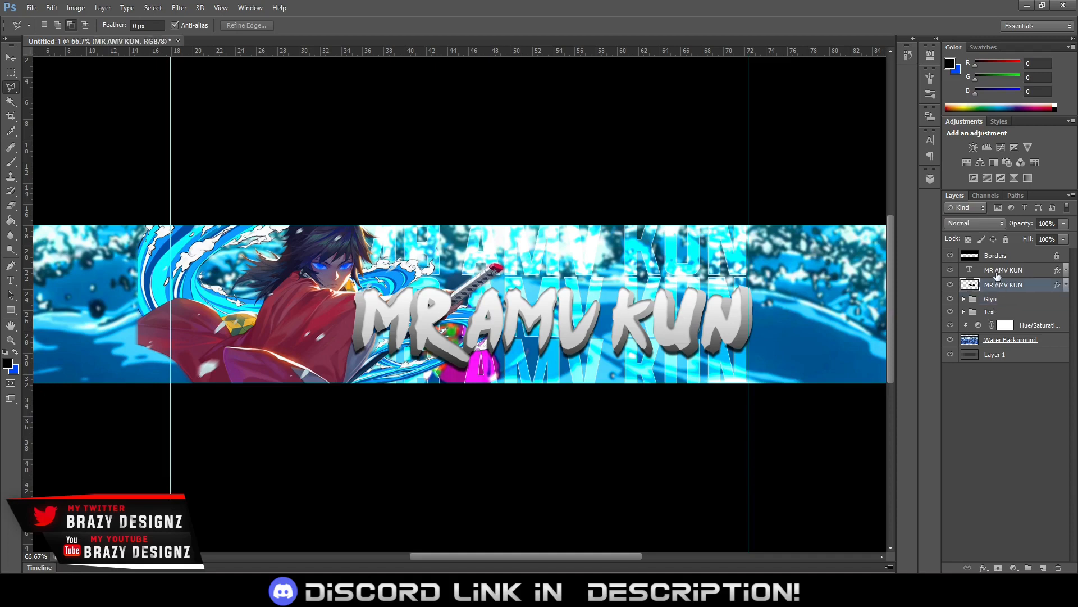
{"action": "left_click", "coordinate": [997, 271], "text": "shift"}
{"action": "key", "text": "ctrl+g"}
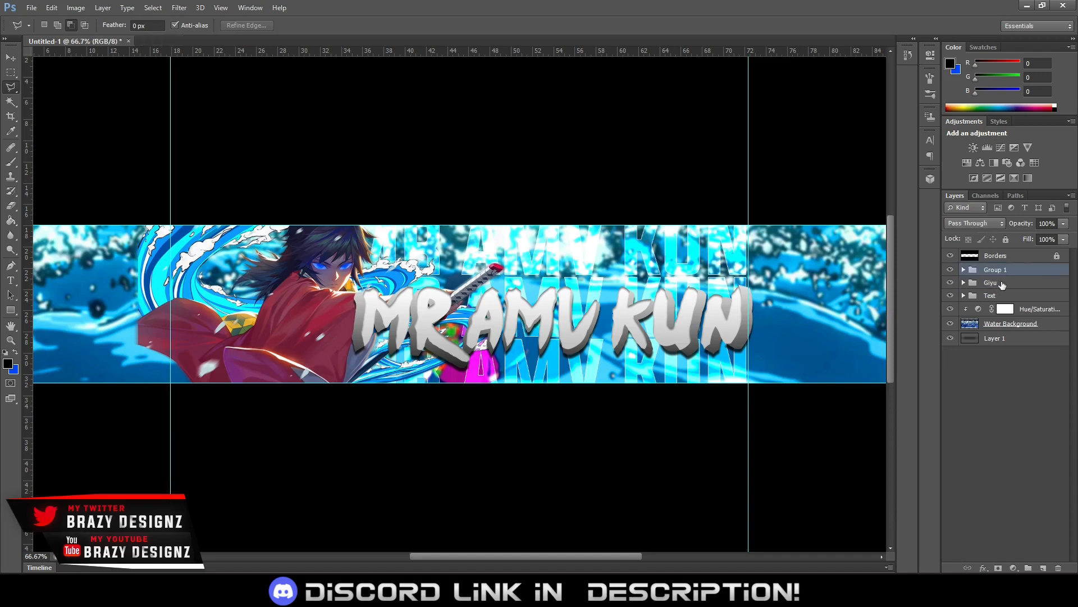
{"action": "double_click", "coordinate": [999, 270]}
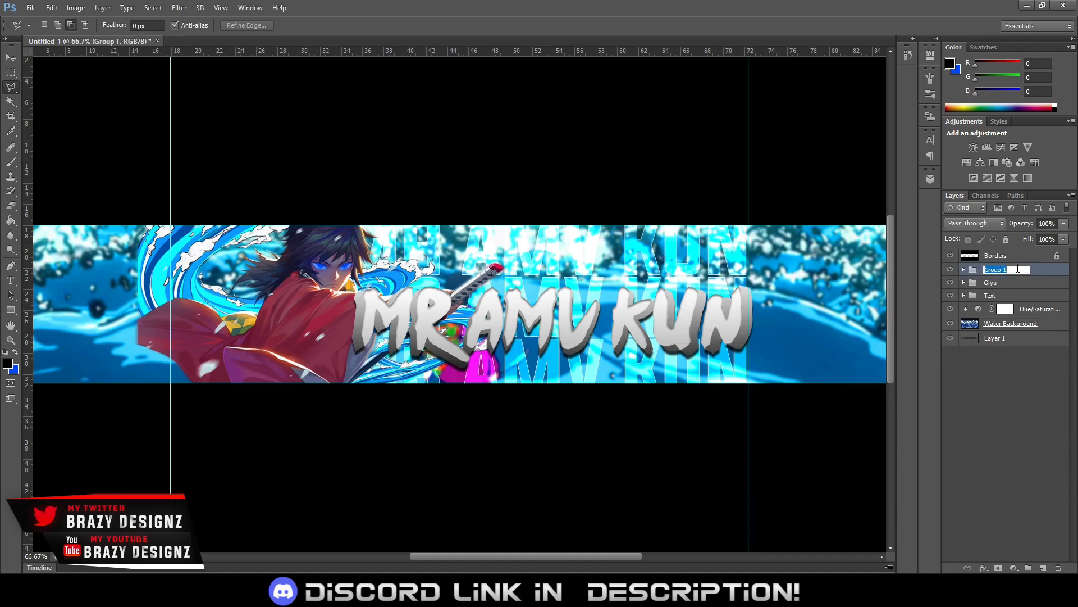
{"action": "type", "text": "Front 3D Text"}
{"action": "key", "text": "Return"}
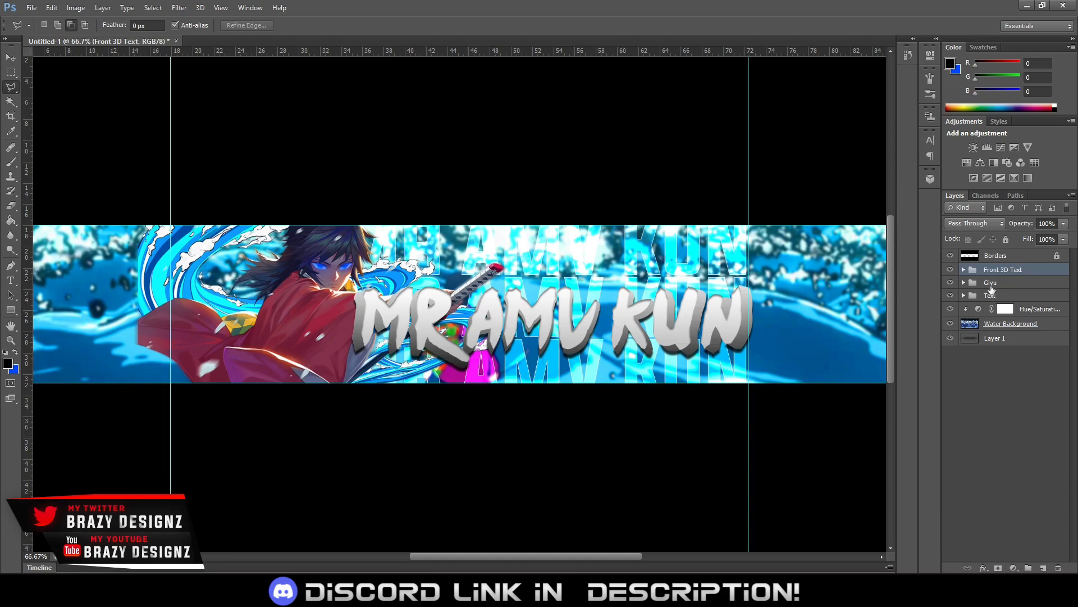
Rename the Text group holding the repeated background lettering as BackgroundText
{"action": "double_click", "coordinate": [989, 296]}
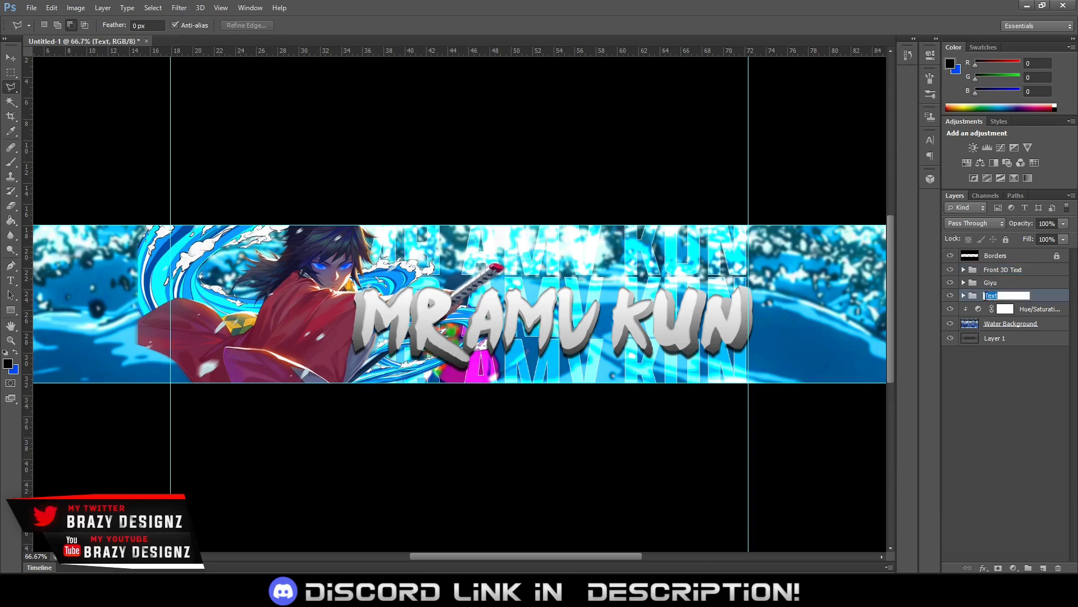
{"action": "left_click", "coordinate": [986, 296]}
{"action": "type", "text": "Bac"}
{"action": "type", "text": "kground"}
{"action": "key", "text": "Return"}
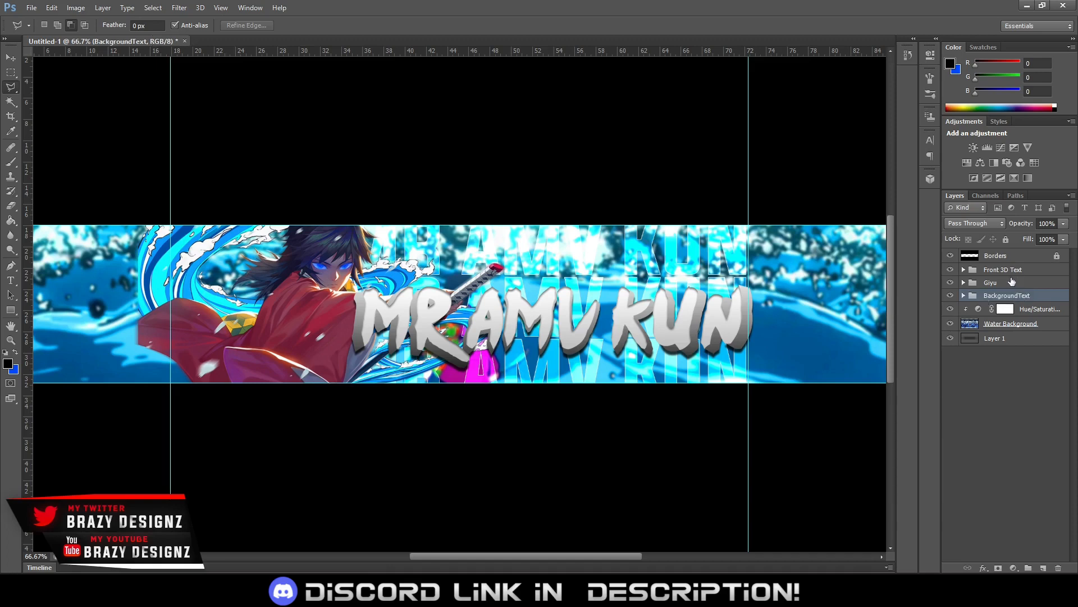
Shift the Front 3D Text and Giyu groups together about 21 px to the left and commit the transform
{"action": "left_click", "coordinate": [1012, 281]}
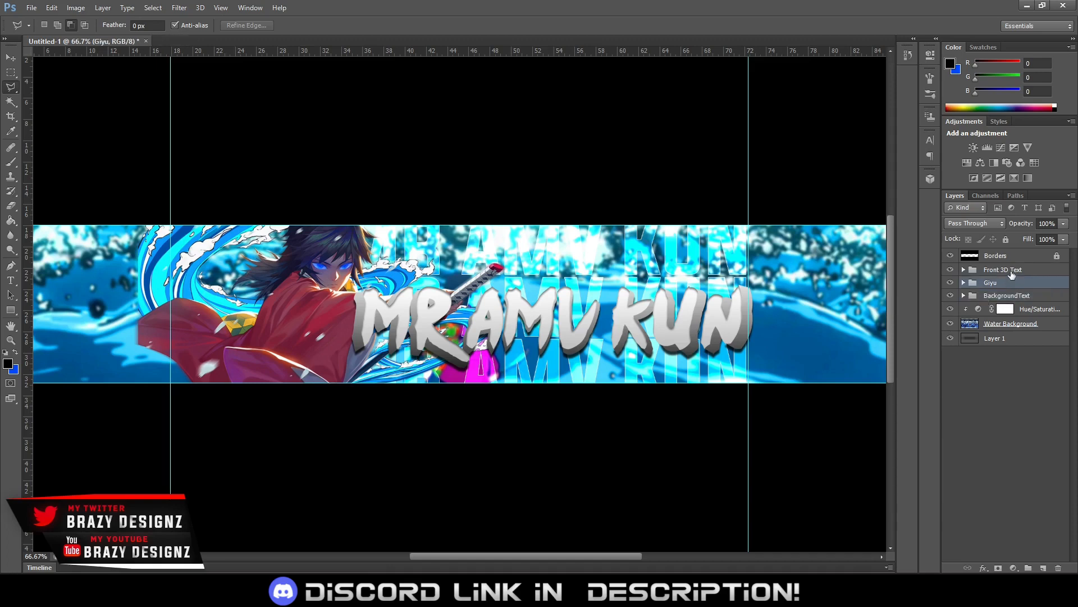
{"action": "left_click", "coordinate": [1011, 271], "text": "ctrl"}
{"action": "key", "text": "ctrl+t"}
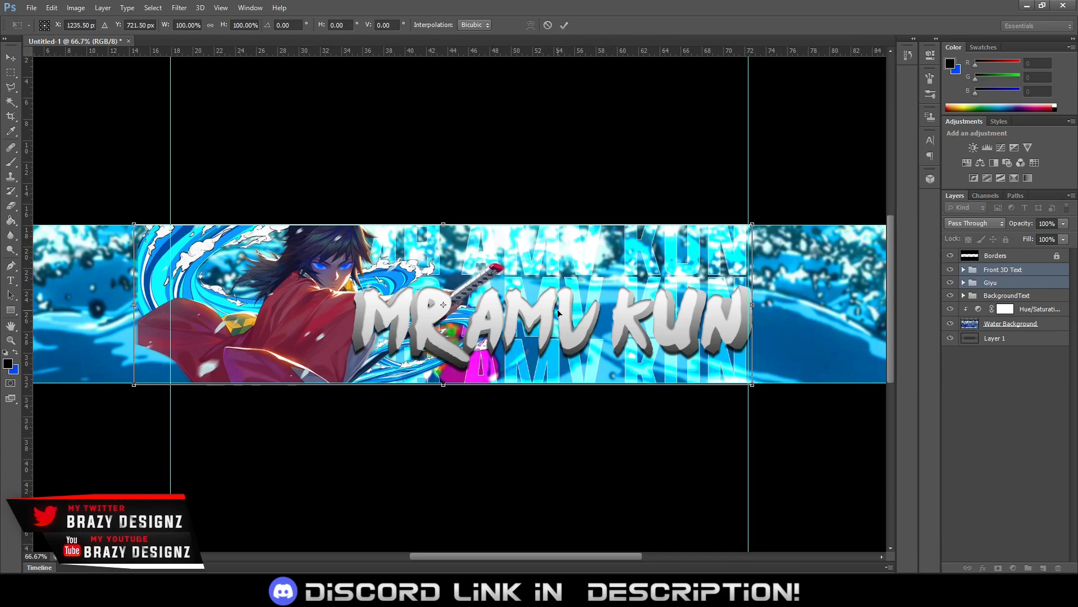
{"action": "key", "text": "Left"}
{"action": "key", "text": "Left"}
{"action": "key", "text": "Left"}
{"action": "key", "text": "Left"}
{"action": "key", "text": "Left"}
{"action": "key", "text": "Left"}
{"action": "key", "text": "Left"}
{"action": "key", "text": "Left"}
{"action": "key", "text": "Left"}
{"action": "key", "text": "Left"}
{"action": "key", "text": "Left"}
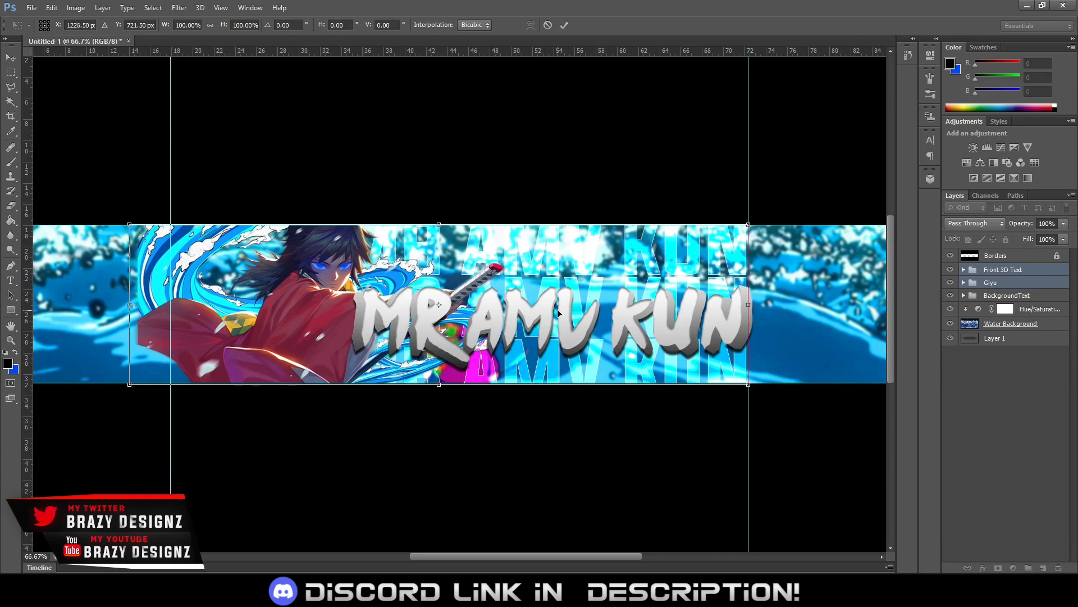
{"action": "key", "text": "Left"}
{"action": "key", "text": "Left"}
{"action": "key", "text": "Left"}
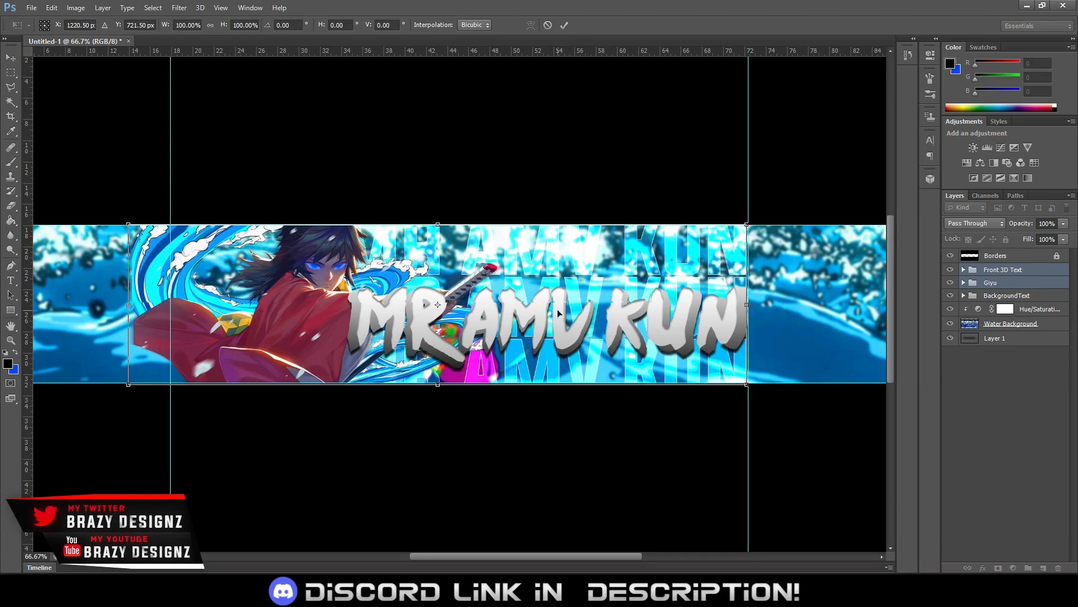
{"action": "key", "text": "Left"}
{"action": "key", "text": "Left"}
{"action": "key", "text": "Left"}
{"action": "key", "text": "Left"}
{"action": "key", "text": "Left"}
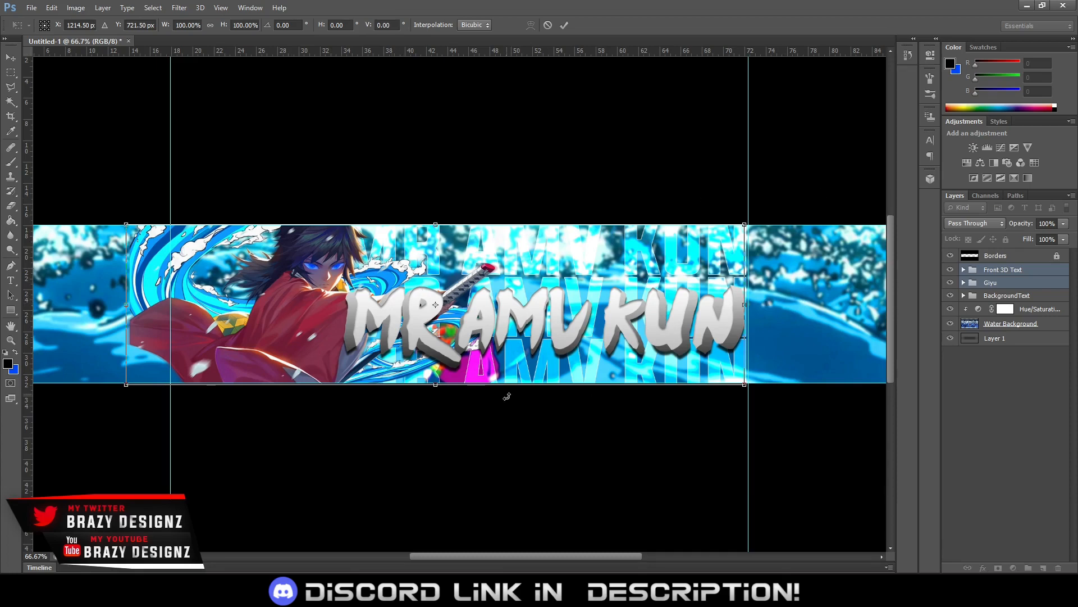
{"action": "left_click", "coordinate": [563, 26]}
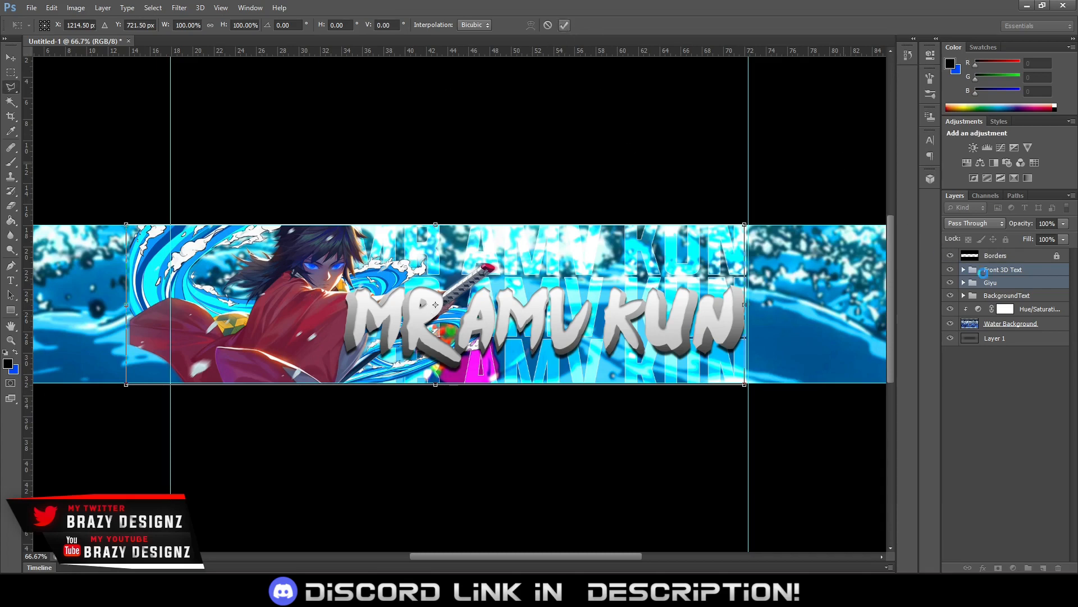
Move the Giyu group alone further left to an X position of 766.50 px and commit the transform
{"action": "left_click", "coordinate": [998, 282]}
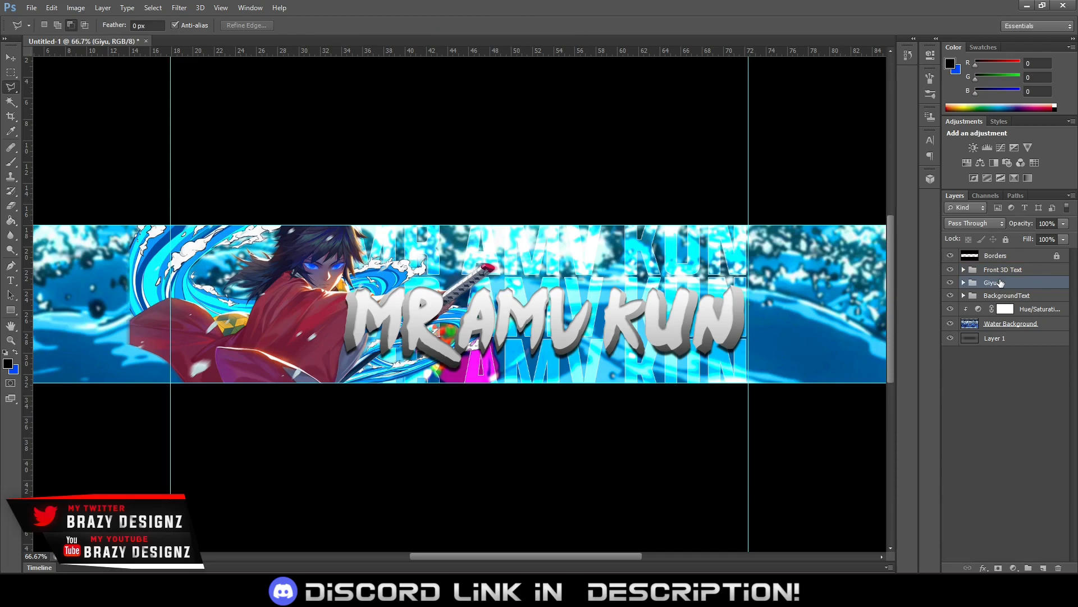
{"action": "key", "text": "ctrl+t"}
{"action": "key", "text": "Left"}
{"action": "key", "text": "Left"}
{"action": "key", "text": "Left"}
{"action": "key", "text": "Left"}
{"action": "key", "text": "Left"}
{"action": "key", "text": "Left"}
{"action": "key", "text": "Left"}
{"action": "key", "text": "Left"}
{"action": "key", "text": "Left"}
{"action": "key", "text": "Left"}
{"action": "key", "text": "Left"}
{"action": "key", "text": "Left"}
{"action": "key", "text": "Left"}
{"action": "key", "text": "Left"}
{"action": "key", "text": "Left"}
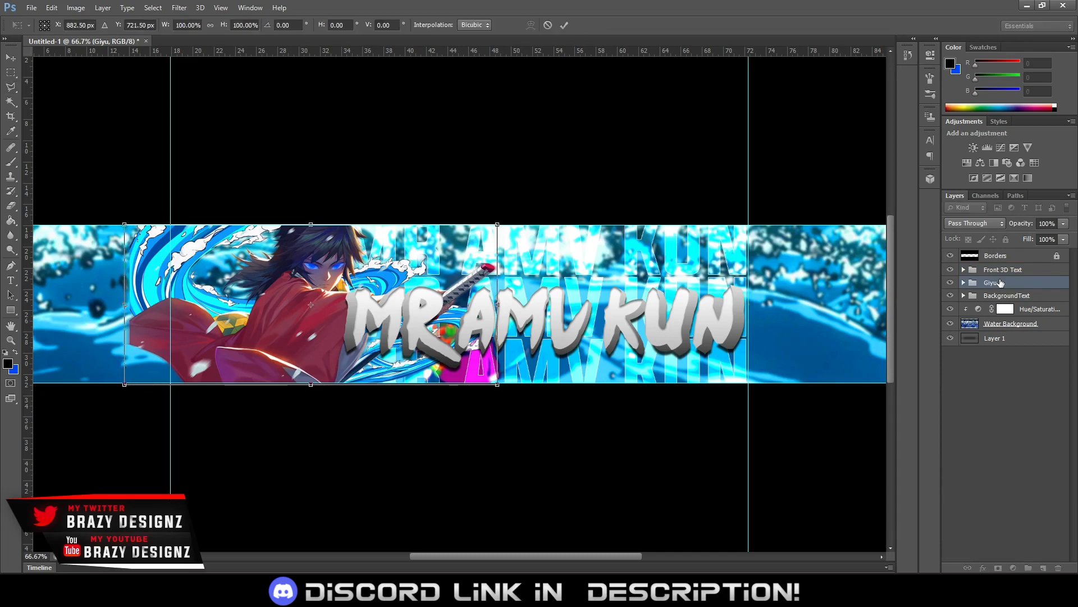
{"action": "key", "text": "Left"}
{"action": "key", "text": "Left"}
{"action": "key", "text": "Left"}
{"action": "key", "text": "Left"}
{"action": "key", "text": "Left"}
{"action": "key", "text": "Left"}
{"action": "key", "text": "Left"}
{"action": "key", "text": "Left"}
{"action": "key", "text": "Left"}
{"action": "key", "text": "Left"}
{"action": "key", "text": "Left"}
{"action": "key", "text": "Left"}
{"action": "key", "text": "Left"}
{"action": "key", "text": "Left"}
{"action": "key", "text": "Left"}
{"action": "key", "text": "Left"}
{"action": "key", "text": "Left"}
{"action": "key", "text": "Left"}
{"action": "key", "text": "Left"}
{"action": "key", "text": "Left"}
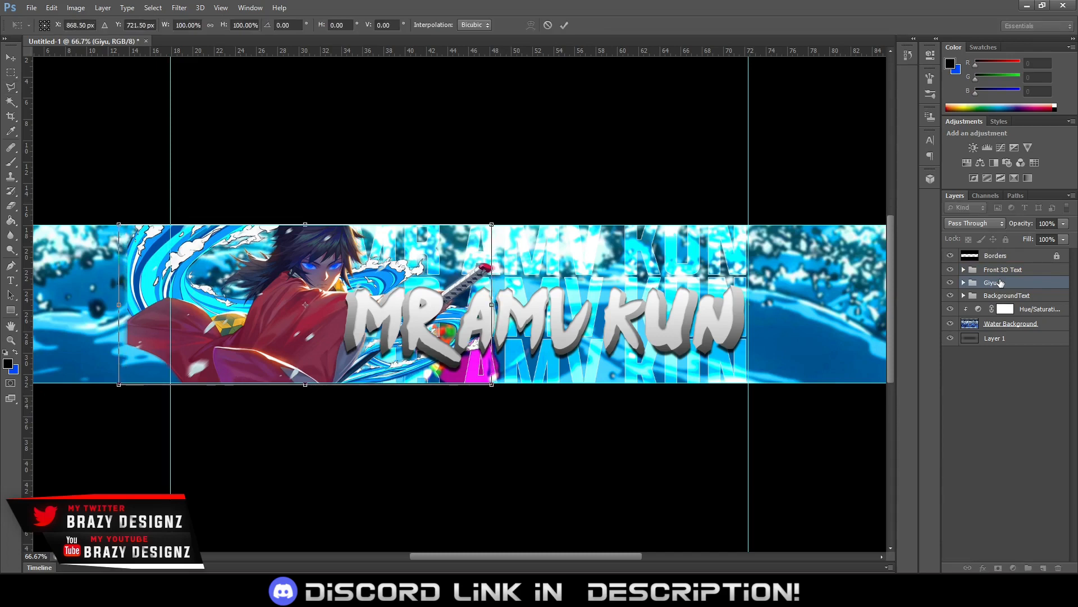
{"action": "key", "text": "Left"}
{"action": "key", "text": "Left"}
{"action": "key", "text": "Left"}
{"action": "key", "text": "Left"}
{"action": "key", "text": "Left"}
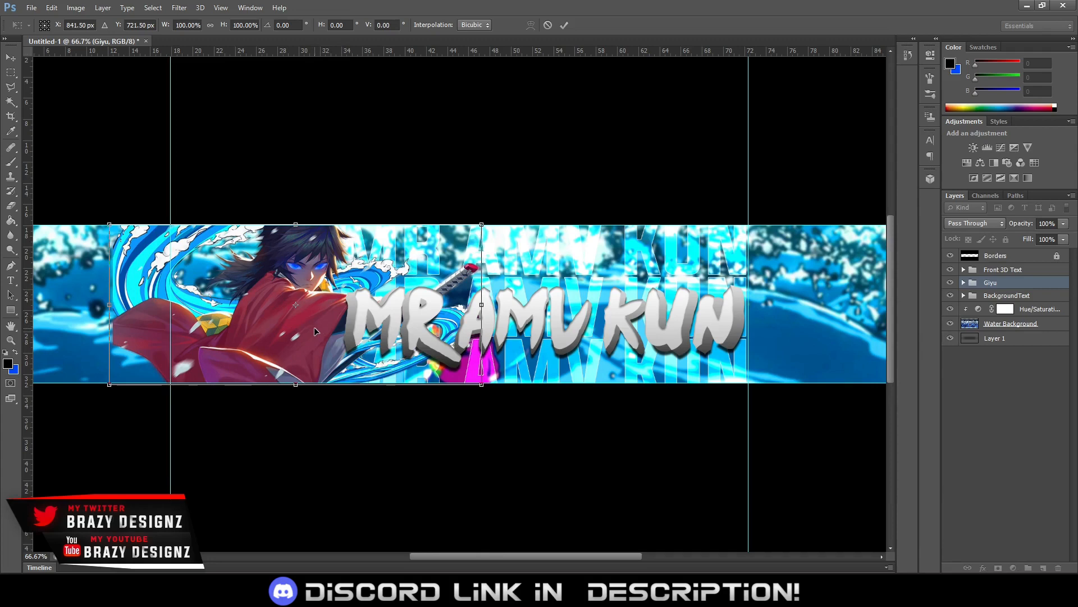
{"action": "left_click_drag", "start_coordinate": [314, 327], "coordinate": [283, 328]}
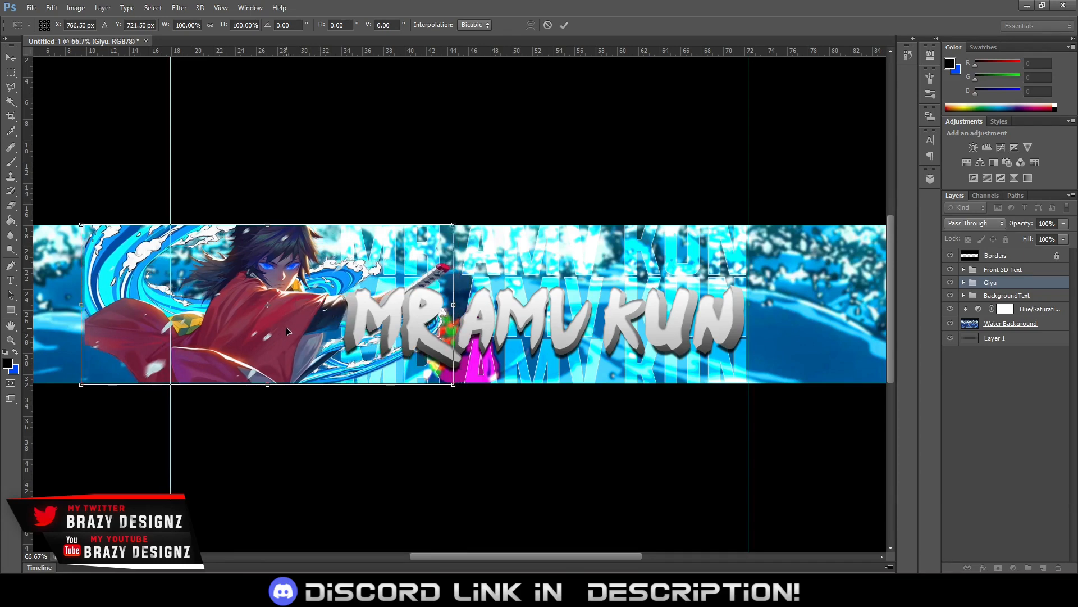
{"action": "left_click", "coordinate": [564, 26]}
{"action": "key", "text": "l"}
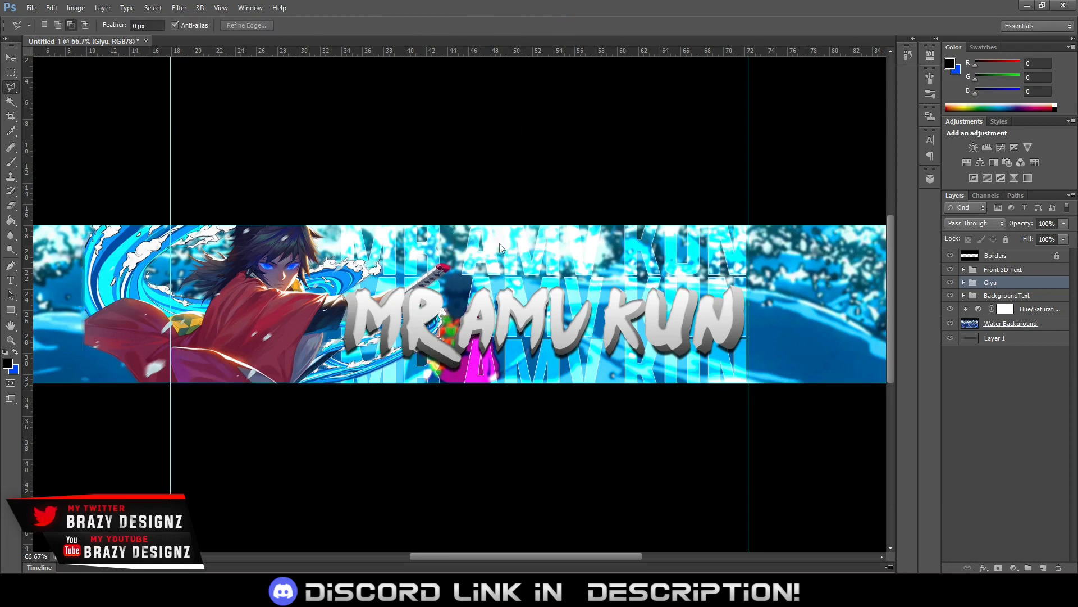
Soften the outer left edge of the Giyu and Giyu Blur layers with a soft round Eraser at 0% hardness
{"action": "key", "text": "ctrl+minus"}
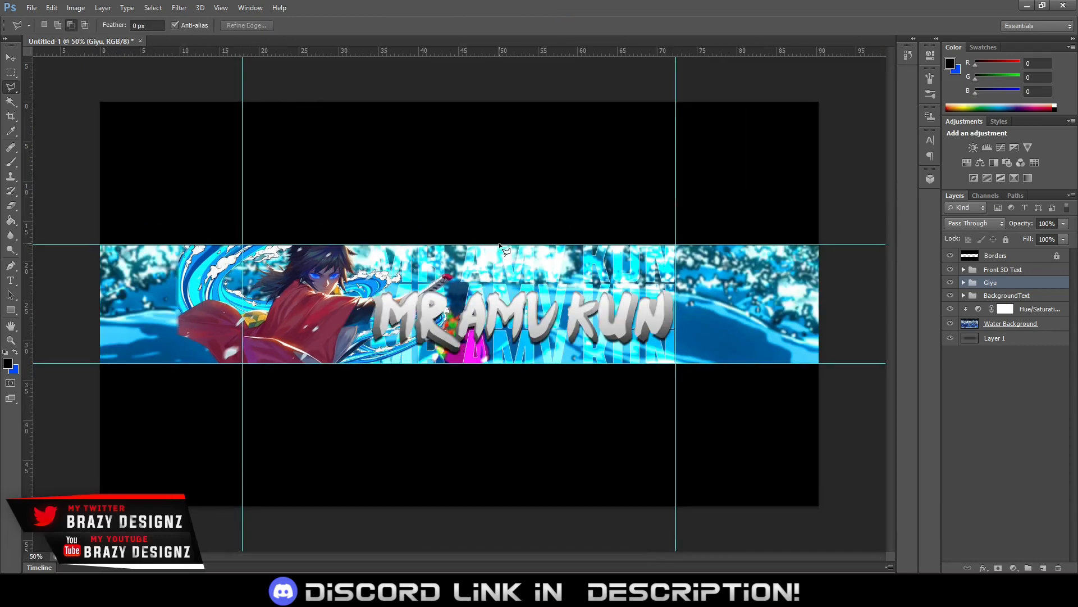
{"action": "left_click", "coordinate": [963, 283]}
{"action": "left_click", "coordinate": [997, 325]}
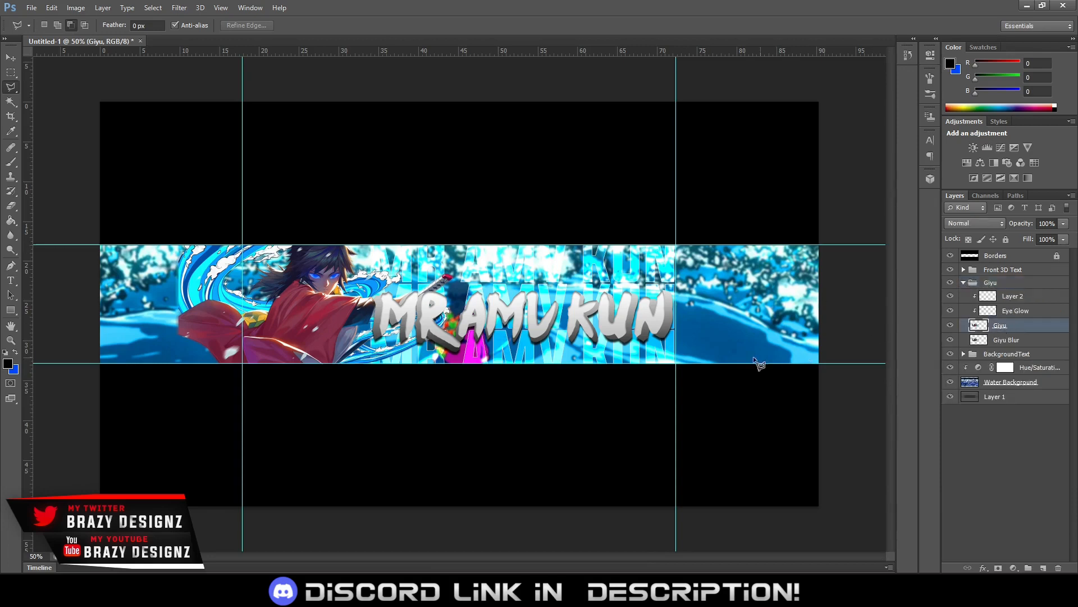
{"action": "key", "text": "e"}
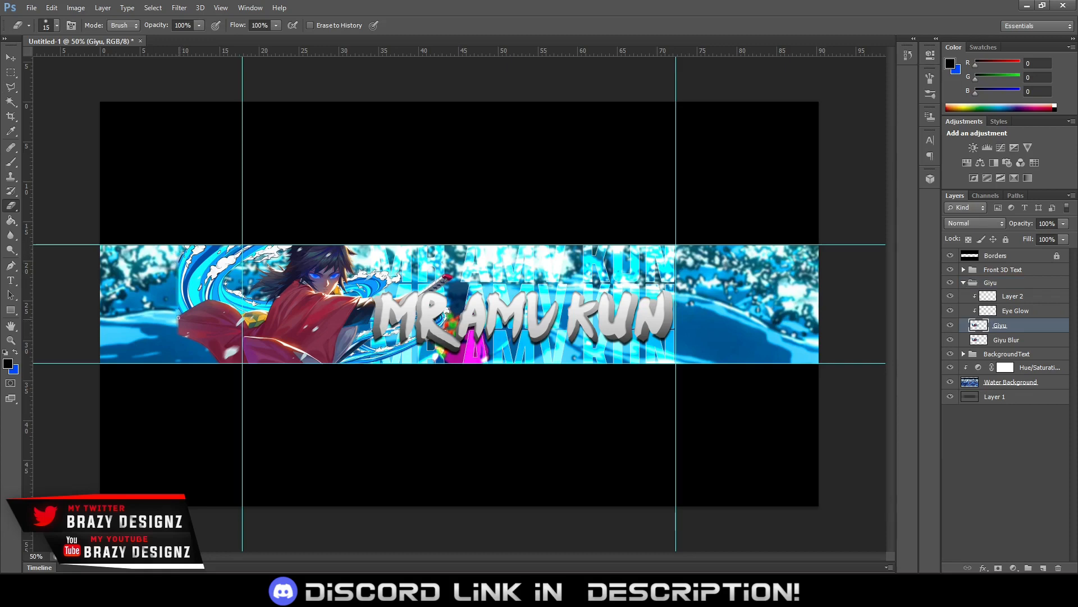
{"action": "right_click", "coordinate": [144, 308], "text": "alt"}
{"action": "left_click_drag", "start_coordinate": [155, 309], "coordinate": [155, 308]}
{"action": "left_click", "coordinate": [59, 26]}
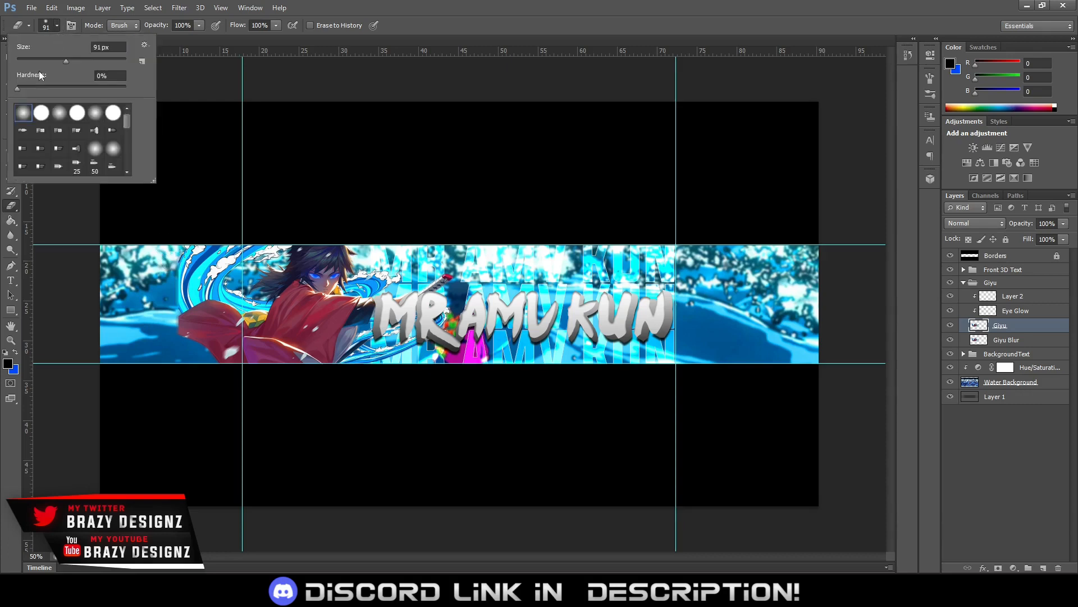
{"action": "left_click", "coordinate": [359, 9]}
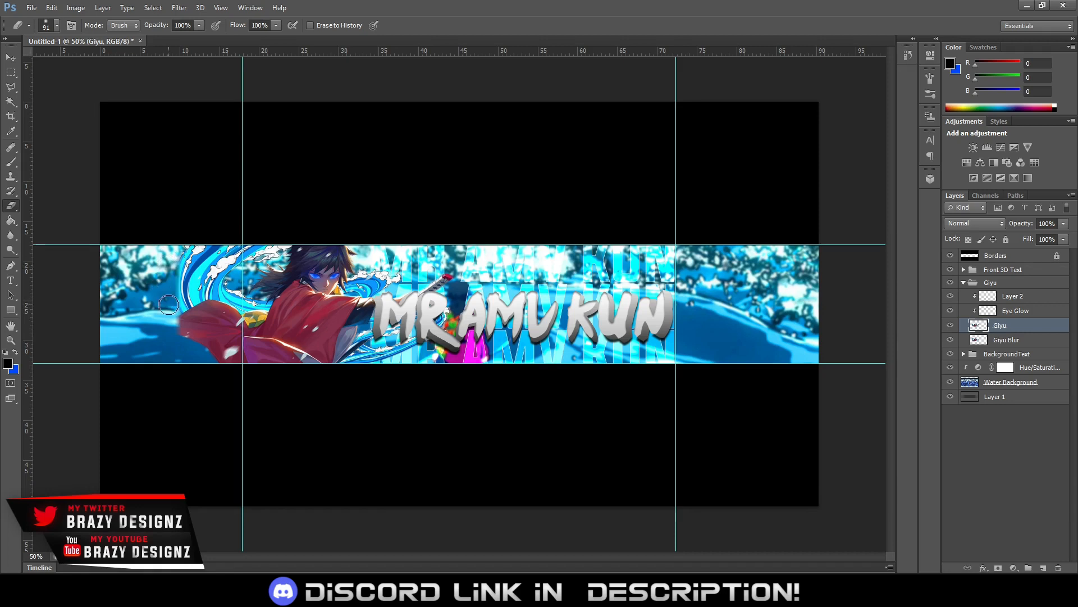
{"action": "left_click_drag", "start_coordinate": [149, 294], "coordinate": [159, 306]}
{"action": "left_click", "coordinate": [1029, 341]}
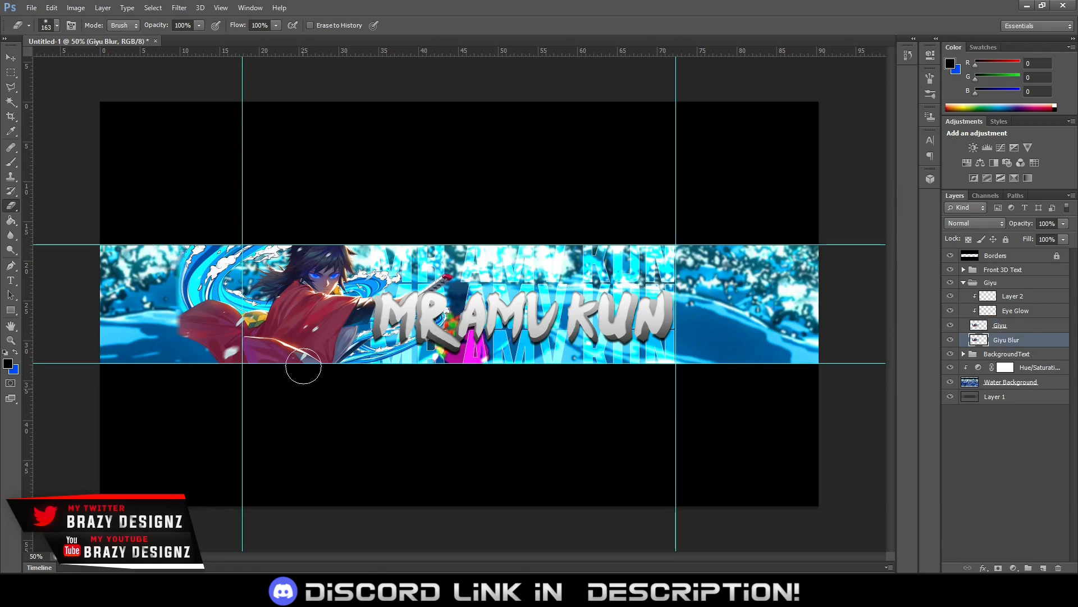
{"action": "left_click_drag", "start_coordinate": [156, 339], "coordinate": [159, 242]}
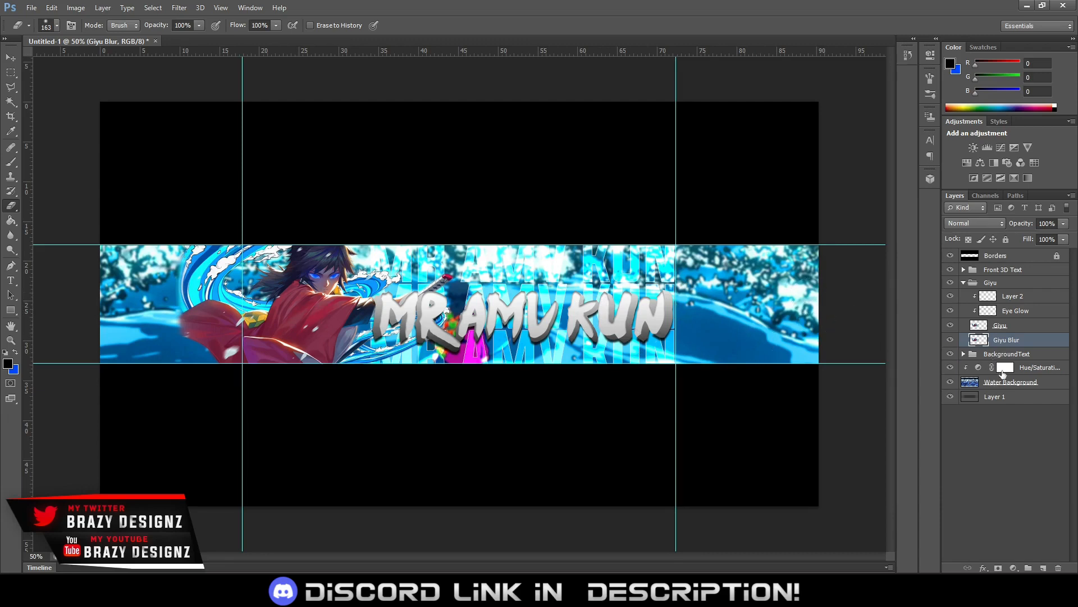
Group BackgroundText, the Hue/Saturation adjustment, Water Background and Layer 1, and name the group BG
{"action": "left_click", "coordinate": [1037, 368]}
{"action": "left_click", "coordinate": [1021, 357]}
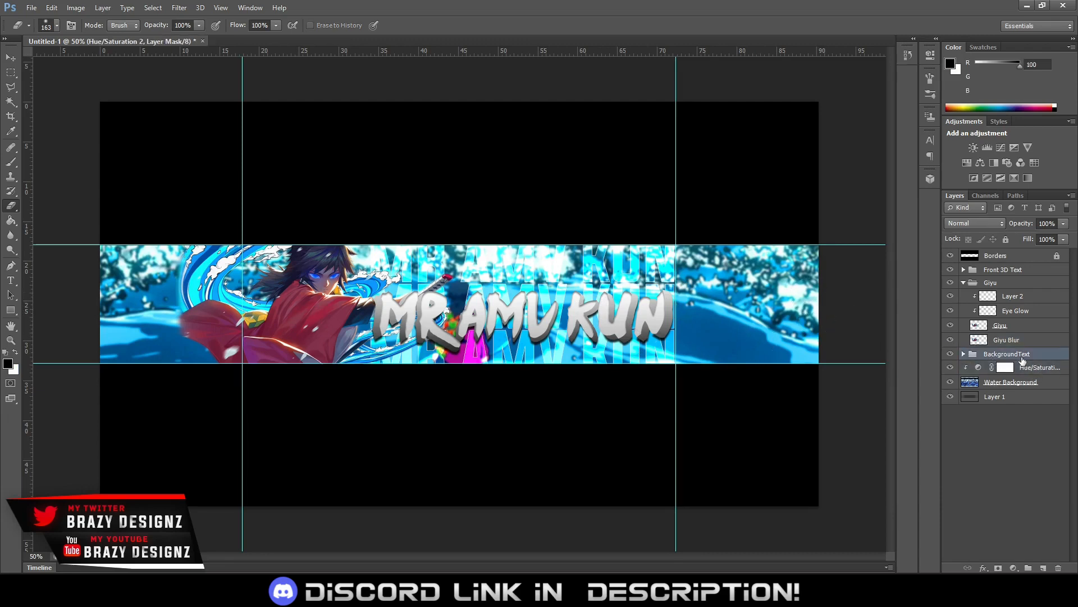
{"action": "left_click", "coordinate": [1016, 399], "text": "shift"}
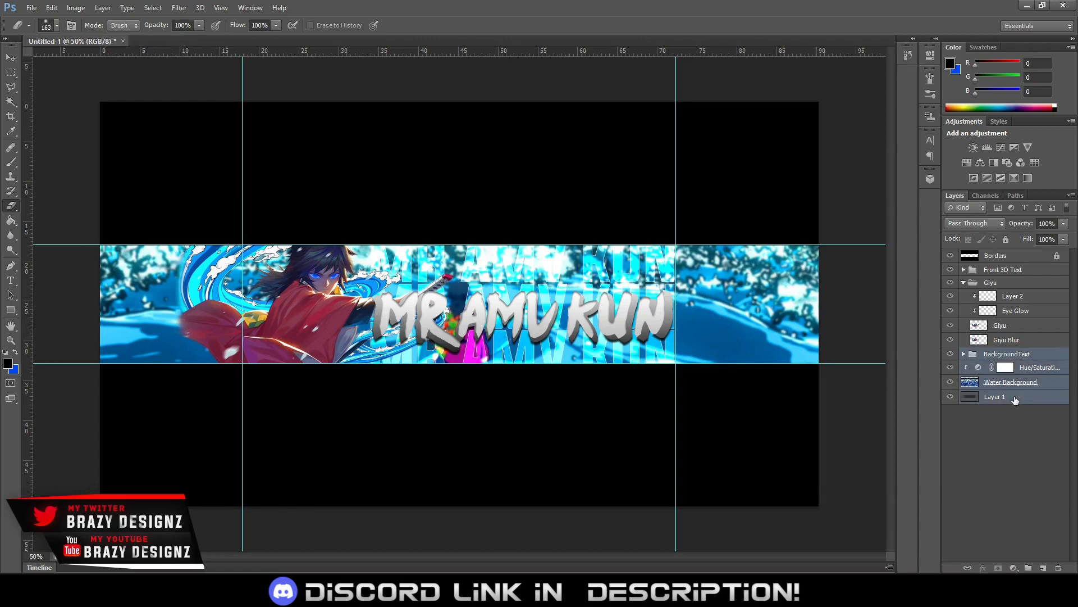
{"action": "key", "text": "ctrl+g"}
{"action": "double_click", "coordinate": [1001, 354]}
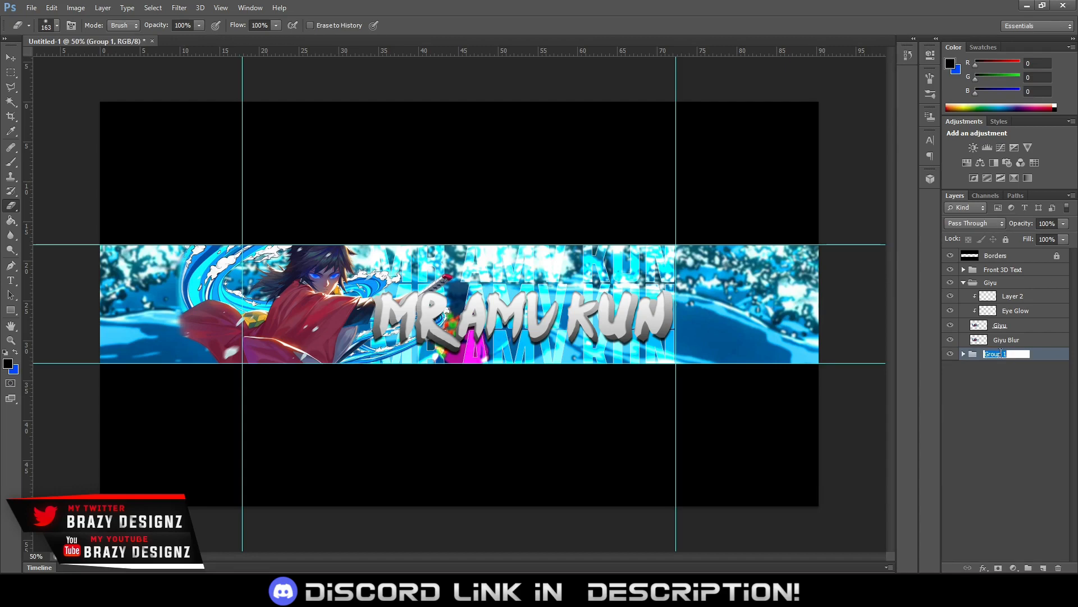
{"action": "type", "text": "BG"}
{"action": "key", "text": "Return"}
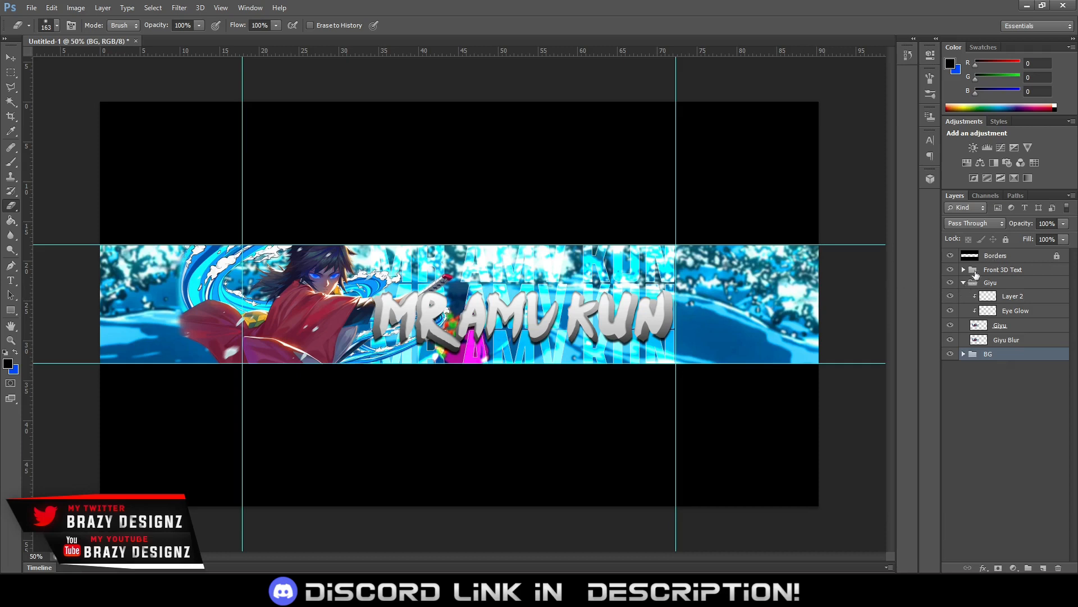
Collapse the Giyu group and move the Front 3D Text group beneath it in the layer stack
{"action": "left_click", "coordinate": [964, 282]}
{"action": "left_click_drag", "start_coordinate": [995, 271], "coordinate": [995, 290]}
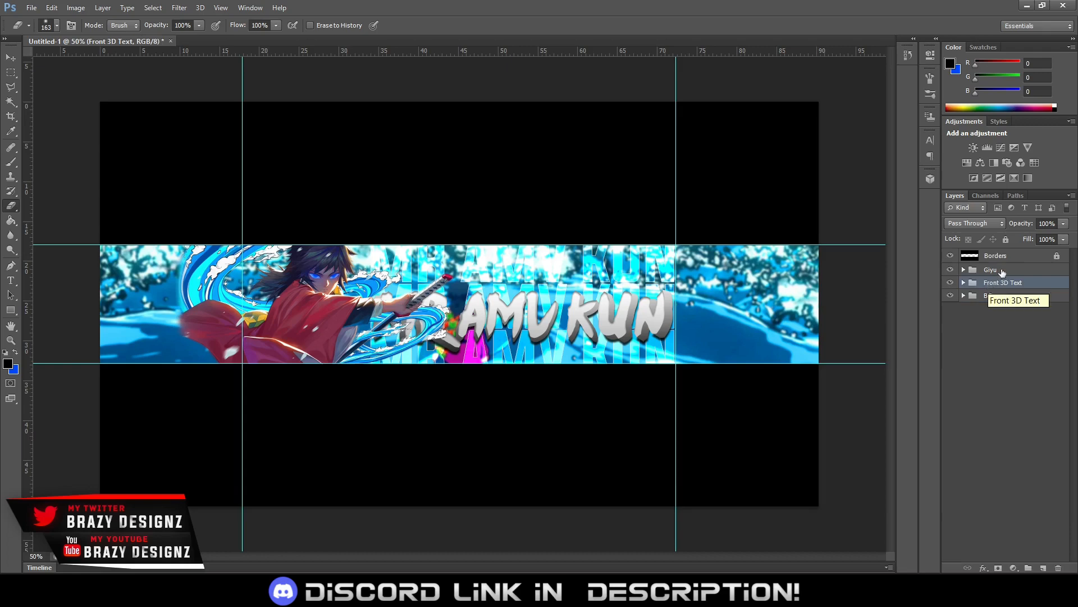
Lower the opacity of the Giyu group to 43%
{"action": "left_click", "coordinate": [1002, 270]}
{"action": "left_click", "coordinate": [1063, 224]}
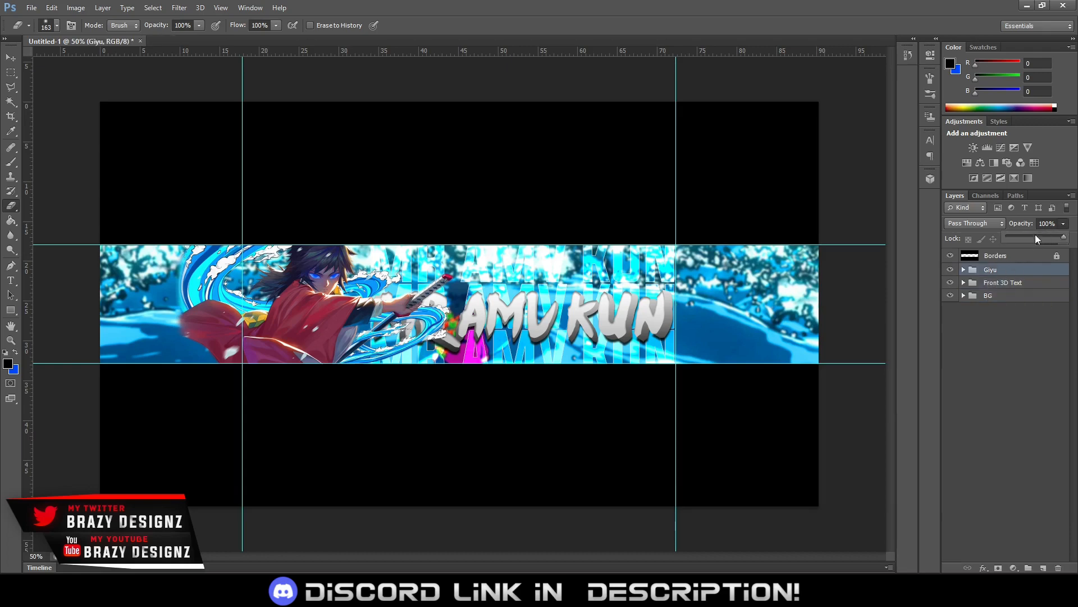
{"action": "left_click_drag", "start_coordinate": [1036, 236], "coordinate": [1033, 236]}
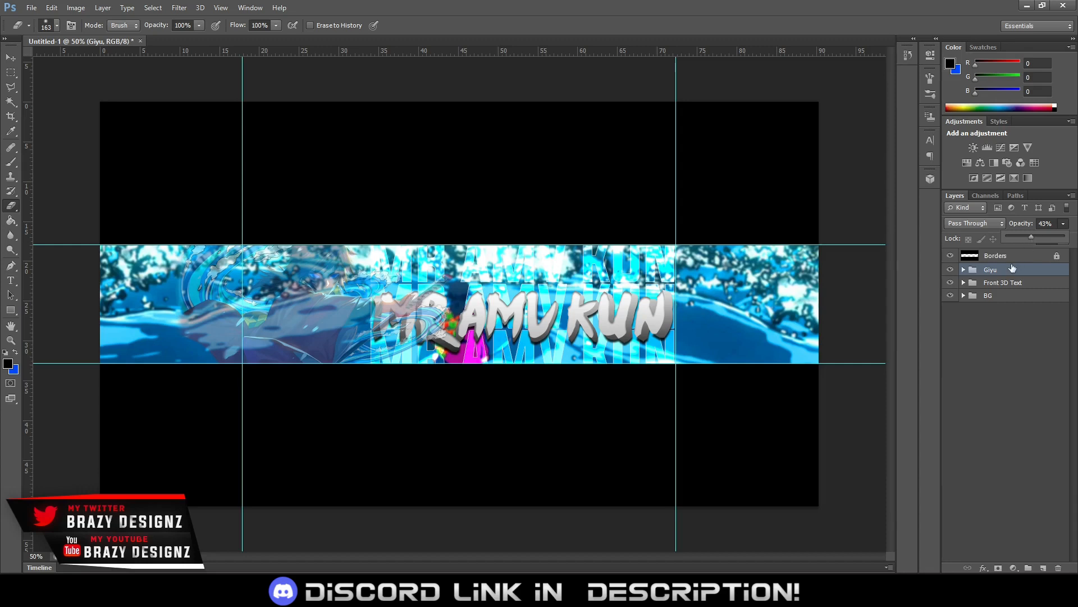
{"action": "left_click", "coordinate": [1064, 223]}
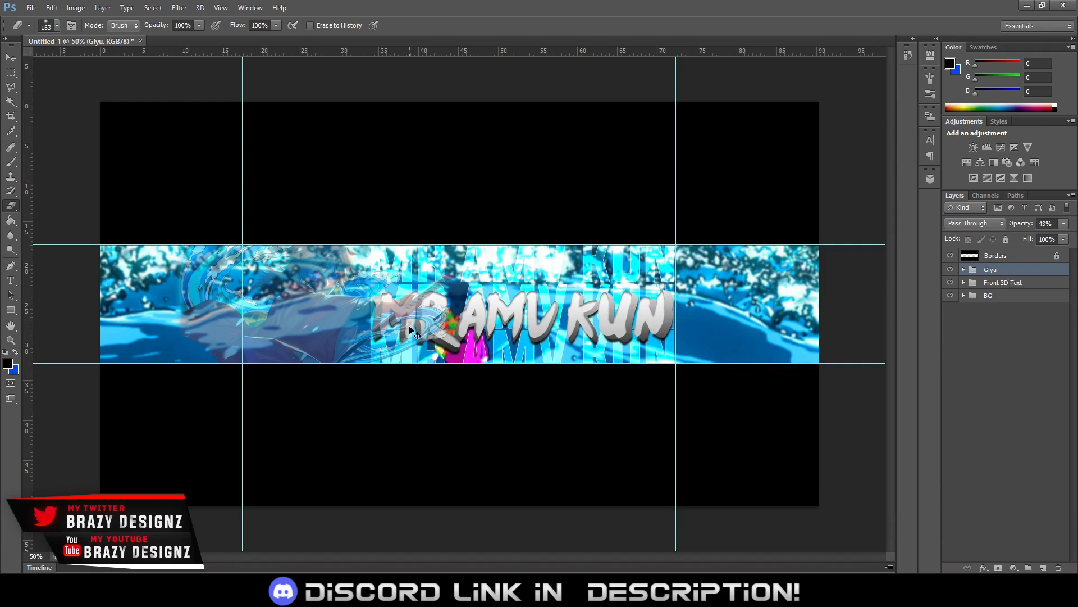
Hide the BackgroundText group, the Hue/Saturation adjustment and the Water Background layer inside the BG group
{"action": "scroll", "coordinate": [410, 327], "scroll_direction": "up", "scroll_amount": 1}
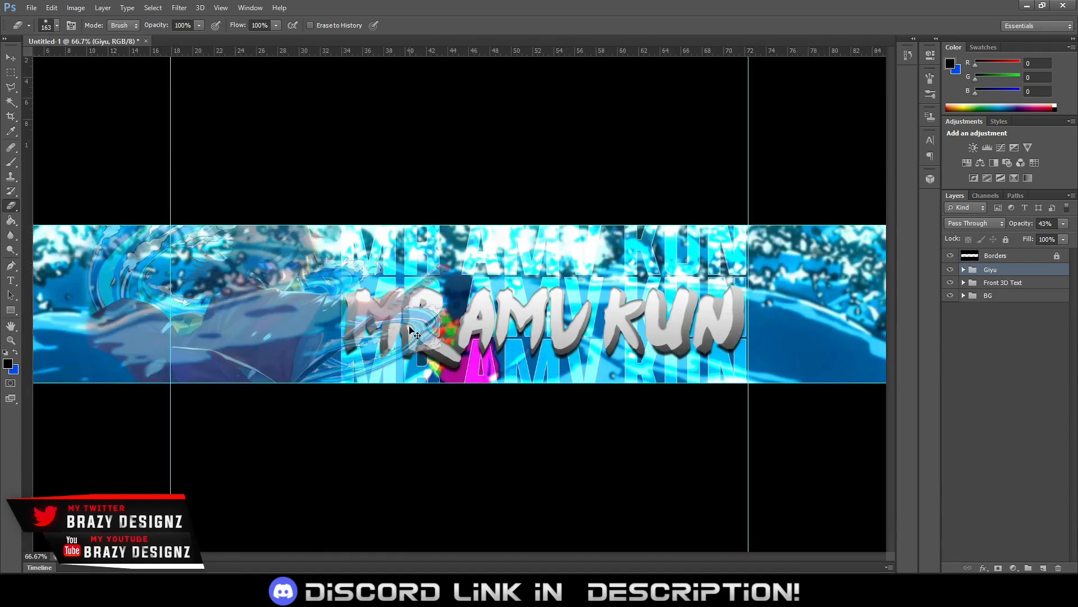
{"action": "scroll", "coordinate": [409, 328], "scroll_direction": "up", "scroll_amount": 1}
{"action": "scroll", "coordinate": [409, 327], "scroll_direction": "up", "scroll_amount": 1}
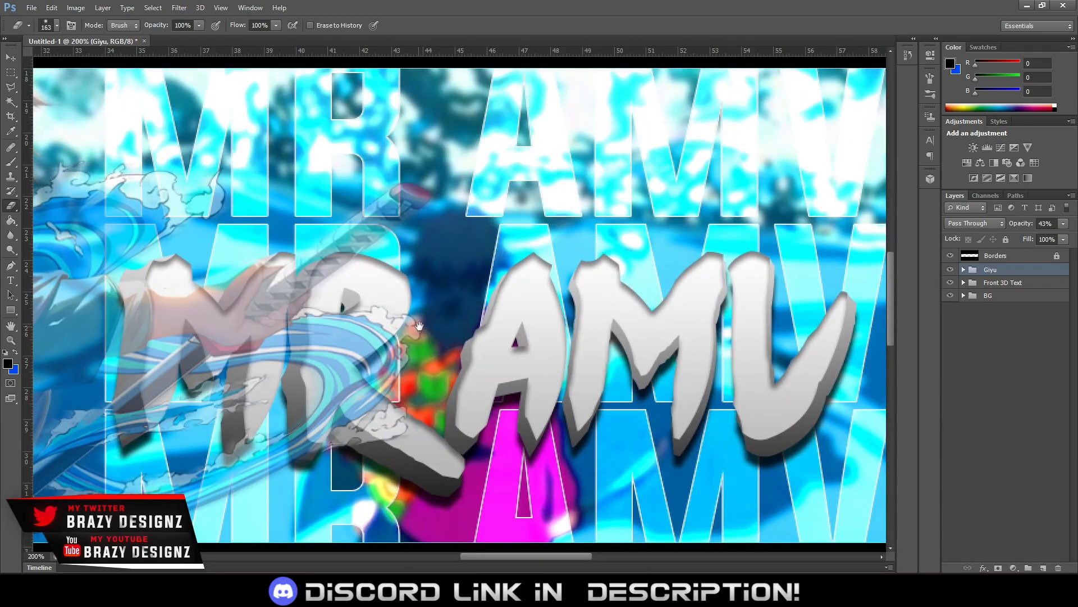
{"action": "left_click_drag", "start_coordinate": [410, 326], "coordinate": [523, 296]}
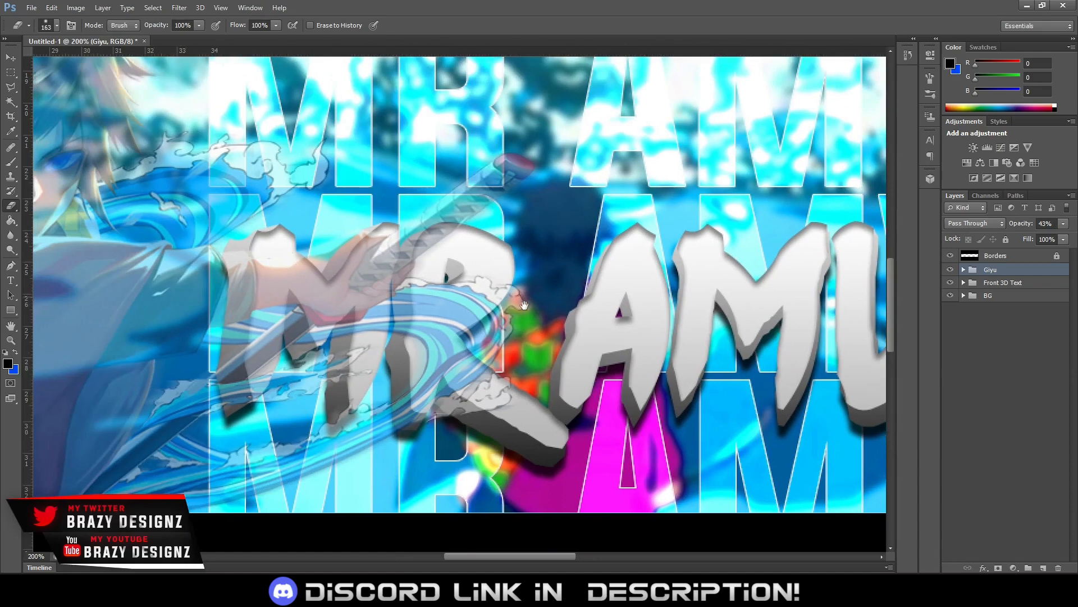
{"action": "left_click", "coordinate": [951, 296]}
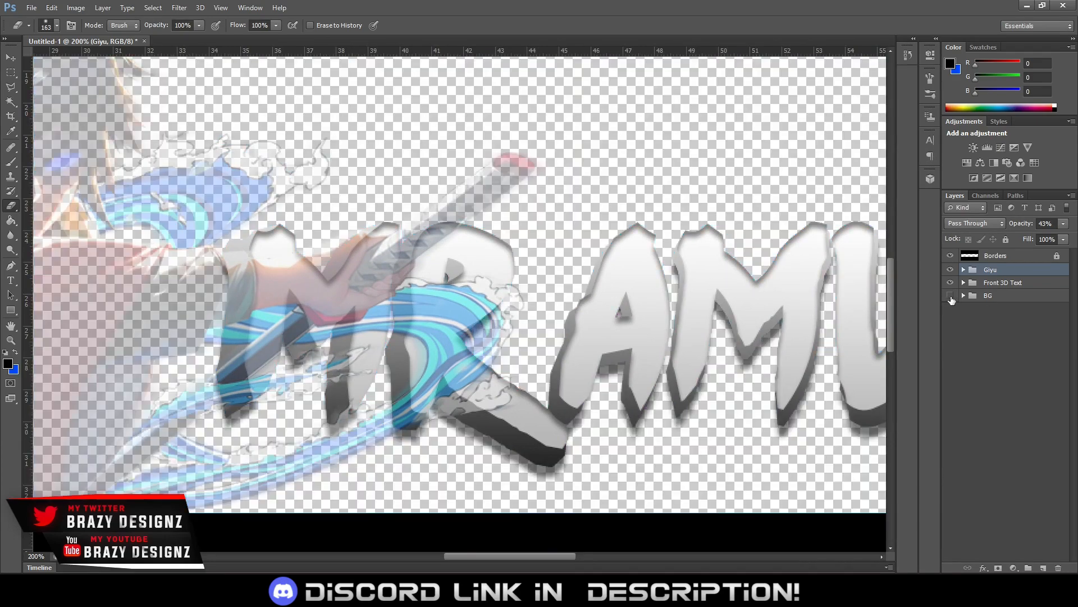
{"action": "left_click", "coordinate": [950, 295]}
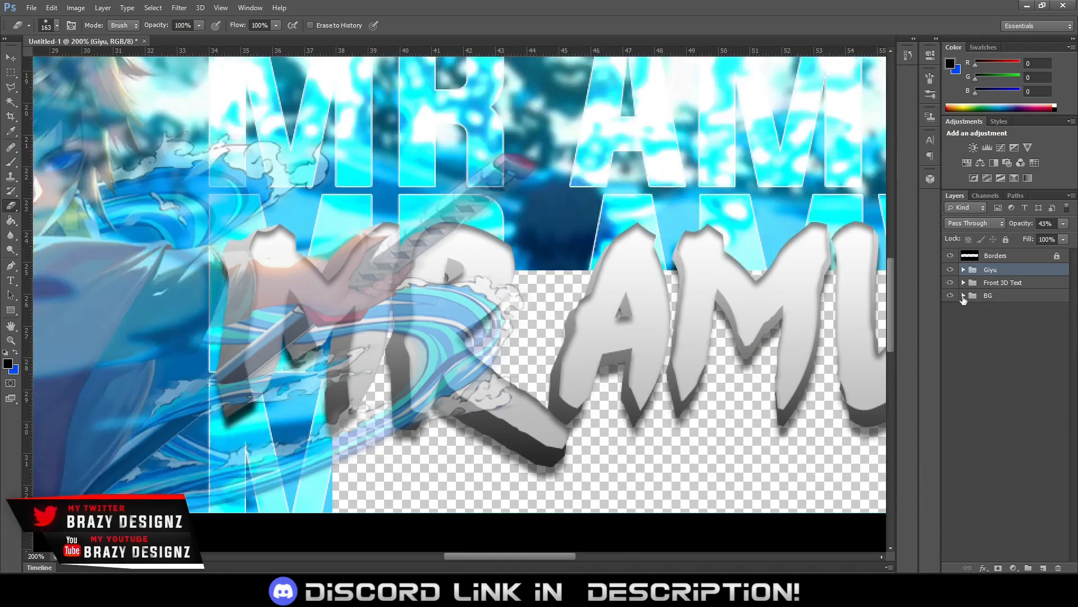
{"action": "left_click", "coordinate": [963, 296]}
{"action": "left_click_drag", "start_coordinate": [950, 308], "coordinate": [949, 332]}
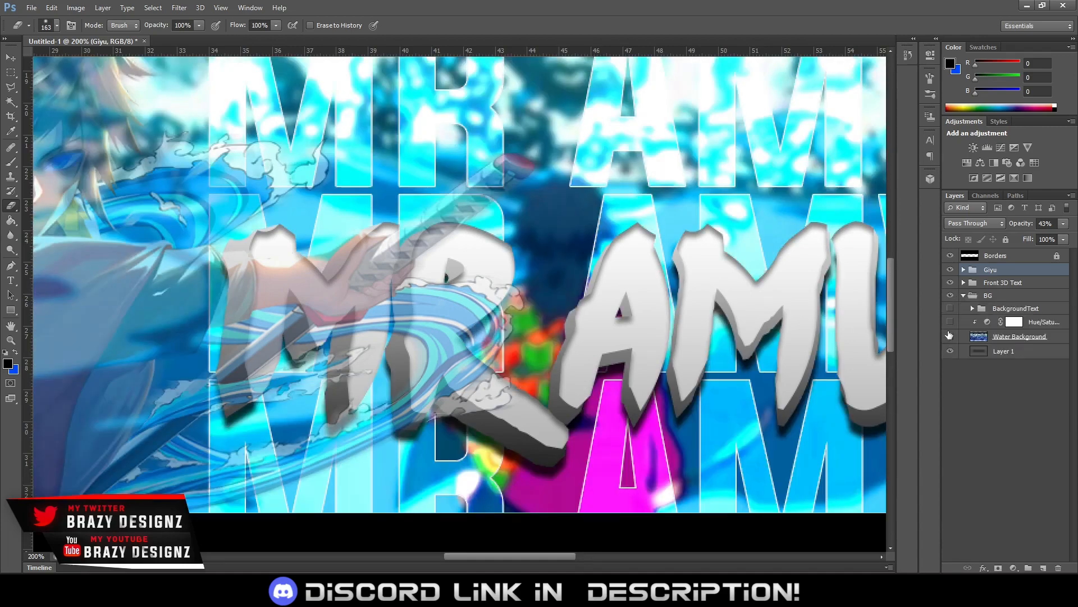
{"action": "left_click", "coordinate": [949, 335]}
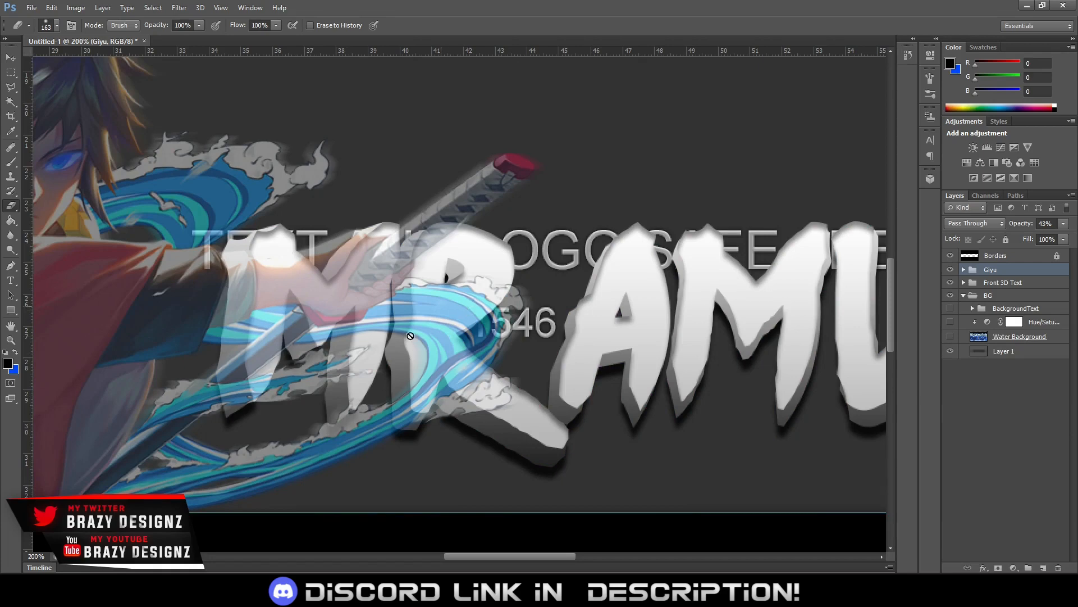
Release Layer 2 and Eye Glow from their clipping masks in the Giyu group and merge Giyu with Giyu Blur
{"action": "left_click", "coordinate": [964, 270]}
{"action": "left_click", "coordinate": [995, 312]}
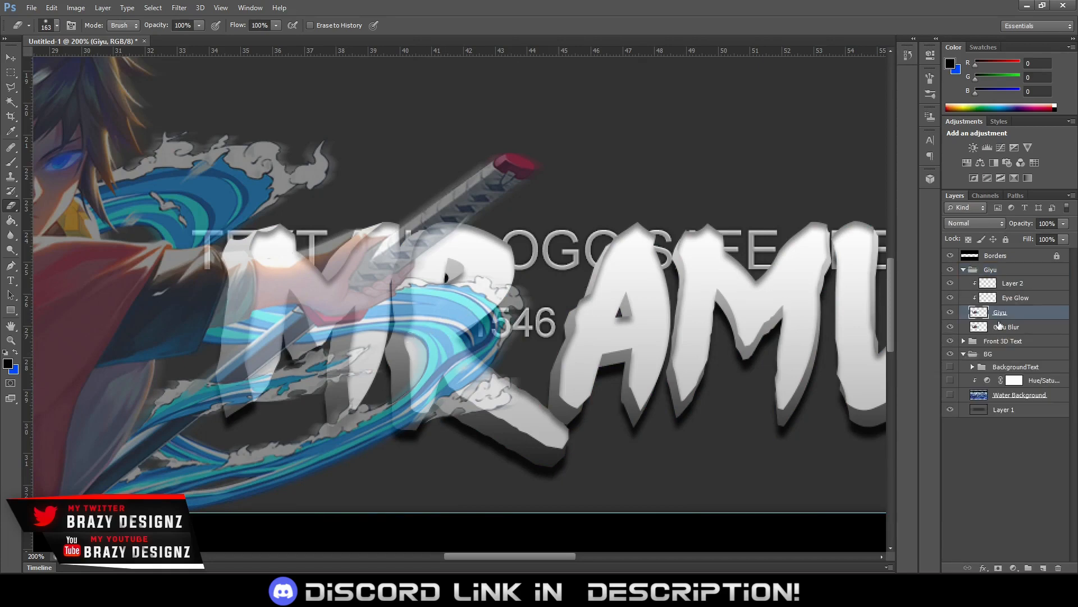
{"action": "left_click", "coordinate": [1004, 327], "text": "shift"}
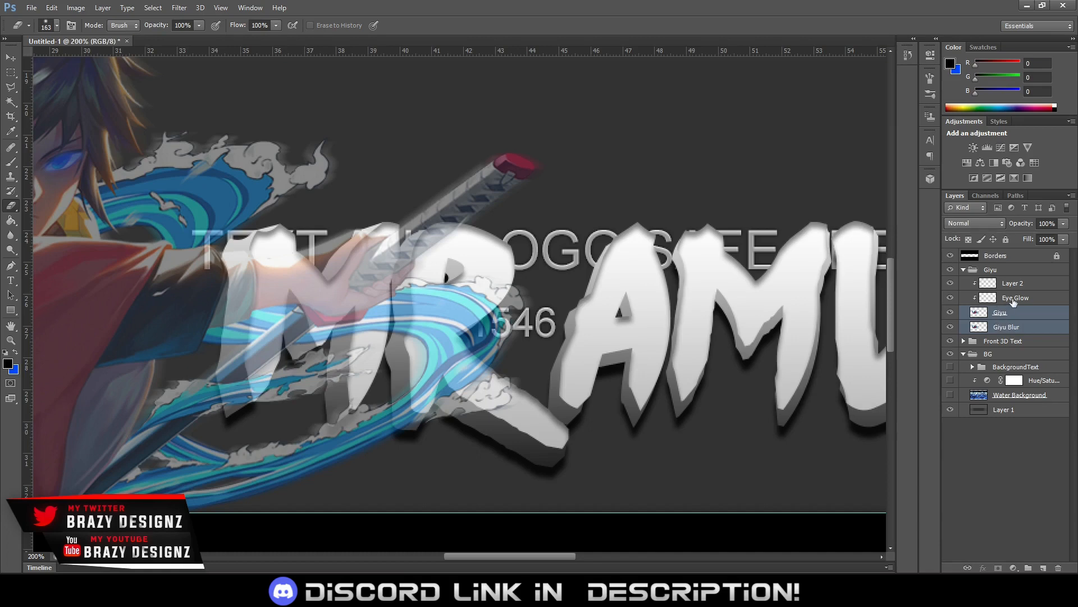
{"action": "left_click", "coordinate": [1013, 312]}
{"action": "left_click", "coordinate": [1013, 303]}
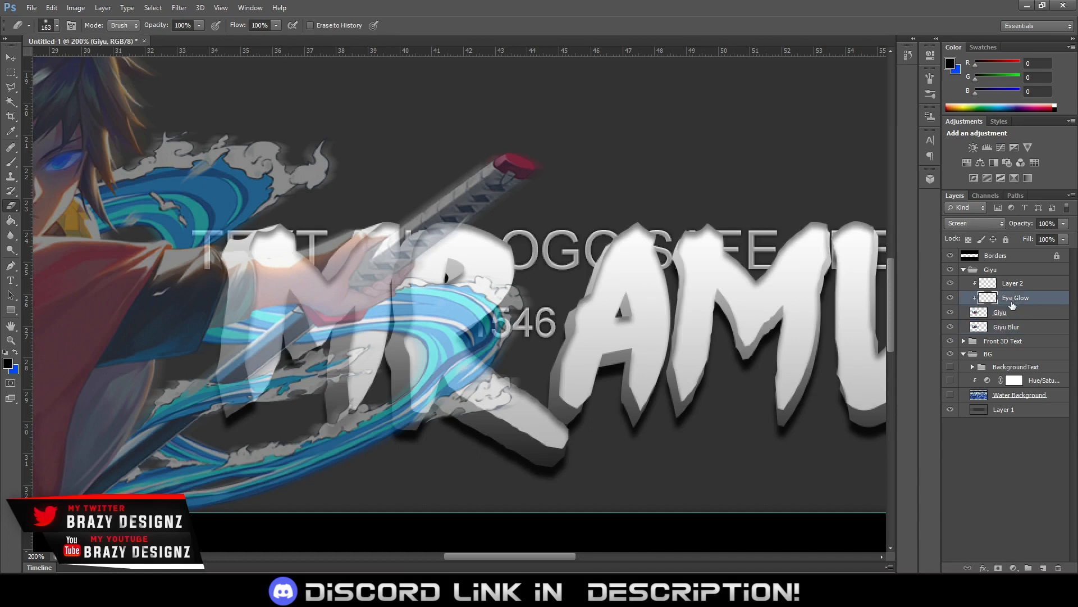
{"action": "left_click", "coordinate": [1012, 305], "text": "alt"}
{"action": "left_click", "coordinate": [1013, 313]}
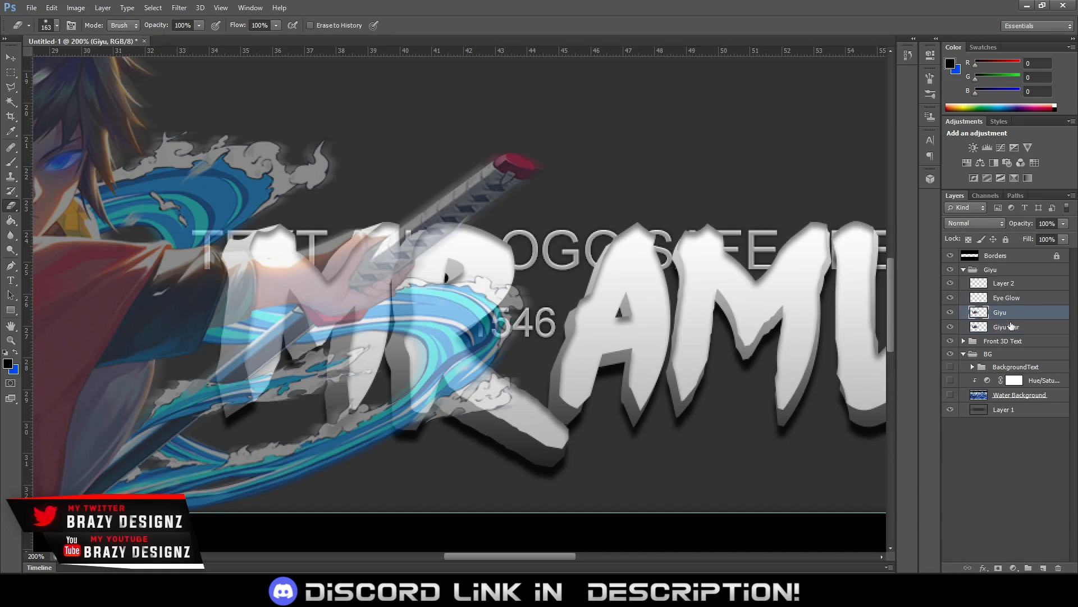
{"action": "left_click", "coordinate": [1012, 327], "text": "shift"}
{"action": "key", "text": "ctrl+e"}
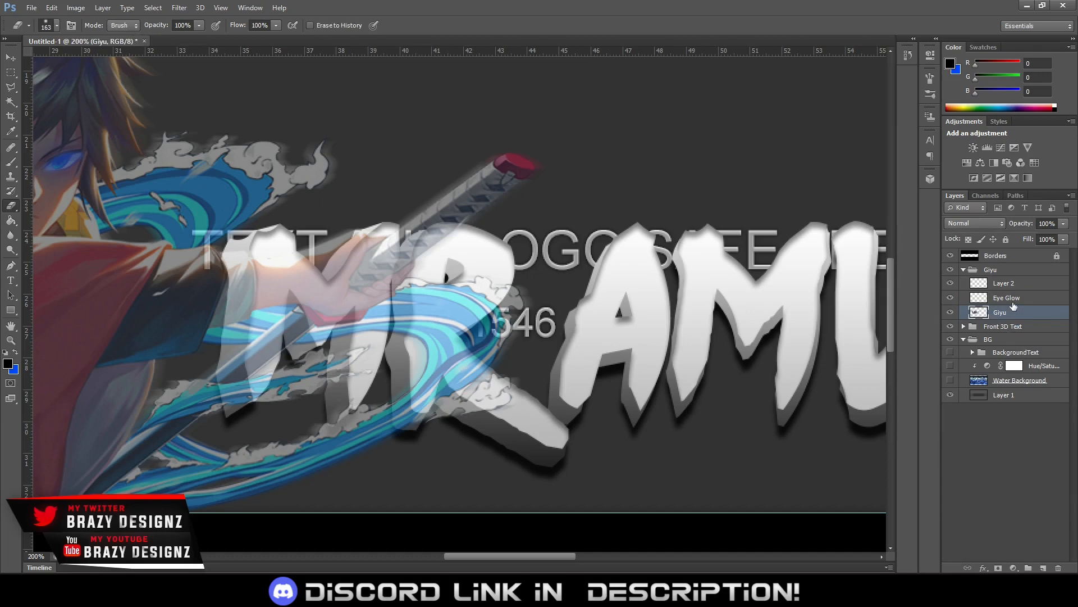
Clip Eye Glow and Layer 2 to the merged Giyu layer again
{"action": "left_click", "coordinate": [1012, 300]}
{"action": "left_click", "coordinate": [1013, 287], "text": "shift"}
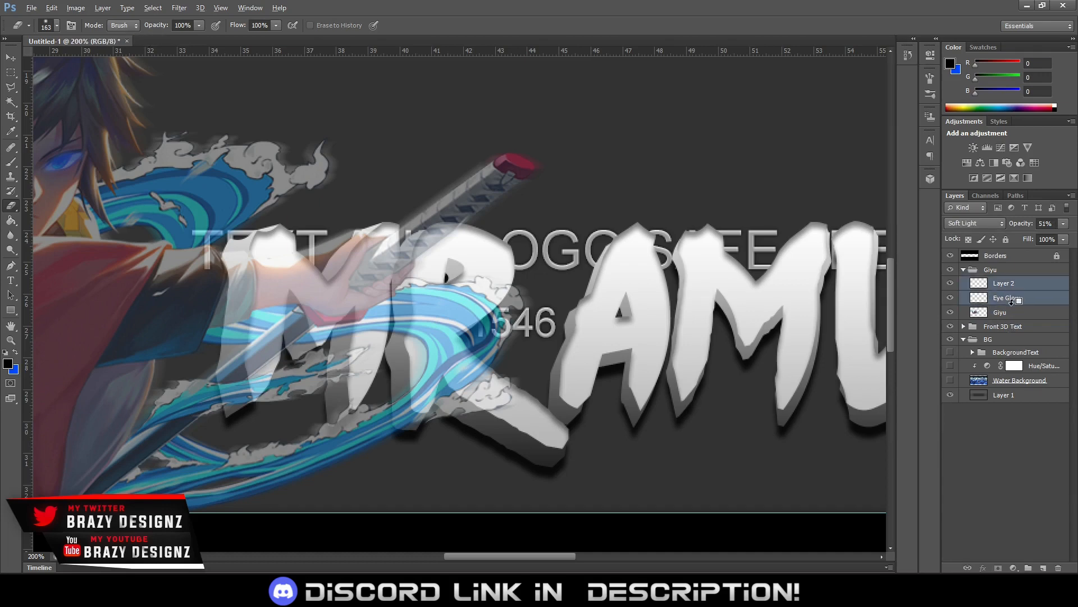
{"action": "left_click", "coordinate": [1012, 306], "text": "alt"}
{"action": "left_click", "coordinate": [1009, 285]}
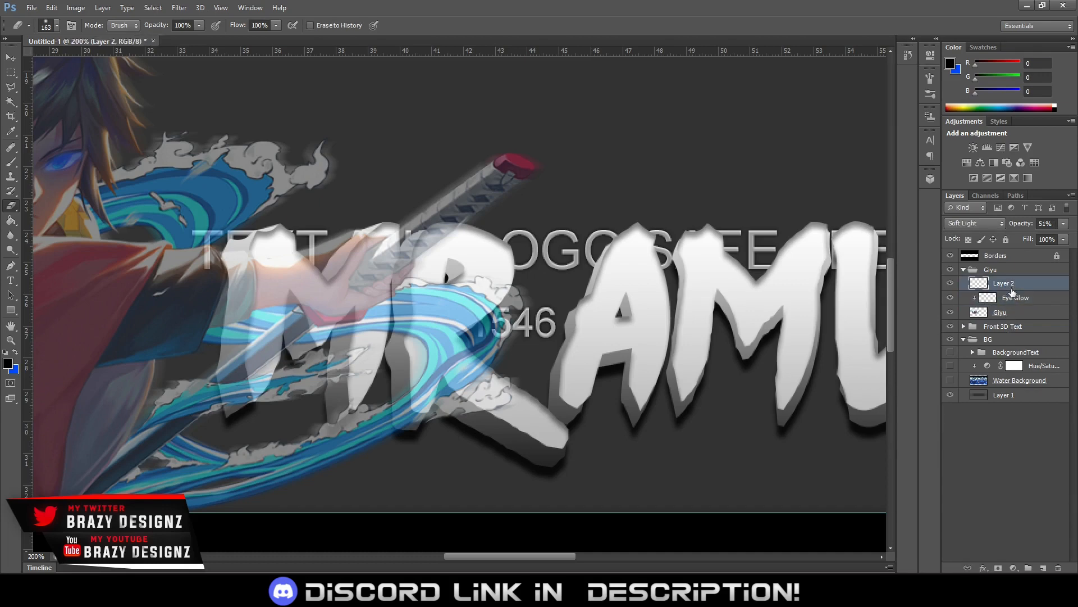
{"action": "left_click", "coordinate": [1008, 291], "text": "alt"}
Erase the waves covering the upper part of the title's R on the Giyu layer with a size 36 Eraser
{"action": "left_click", "coordinate": [1004, 315]}
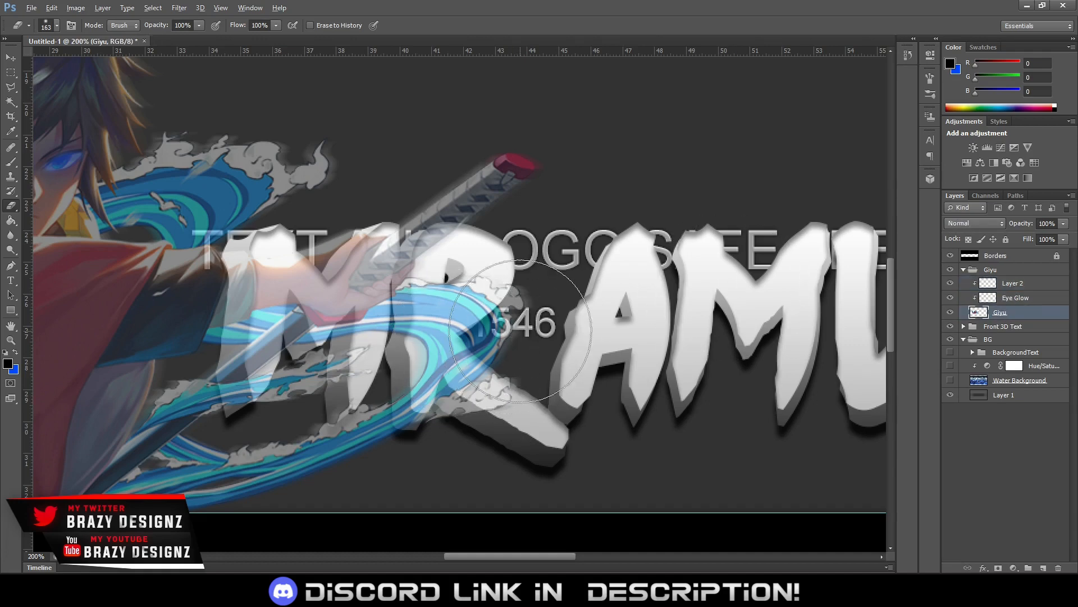
{"action": "left_click_drag", "start_coordinate": [521, 331], "coordinate": [459, 328]}
{"action": "mouse_move", "coordinate": [483, 291]}
{"action": "left_mouse_down"}
{"action": "mouse_move", "coordinate": [460, 304]}
{"action": "mouse_move", "coordinate": [466, 296]}
{"action": "mouse_move", "coordinate": [434, 300]}
{"action": "mouse_move", "coordinate": [427, 290]}
{"action": "mouse_move", "coordinate": [432, 327]}
{"action": "mouse_move", "coordinate": [424, 322]}
{"action": "mouse_move", "coordinate": [417, 338]}
{"action": "mouse_move", "coordinate": [419, 297]}
{"action": "left_mouse_up"}
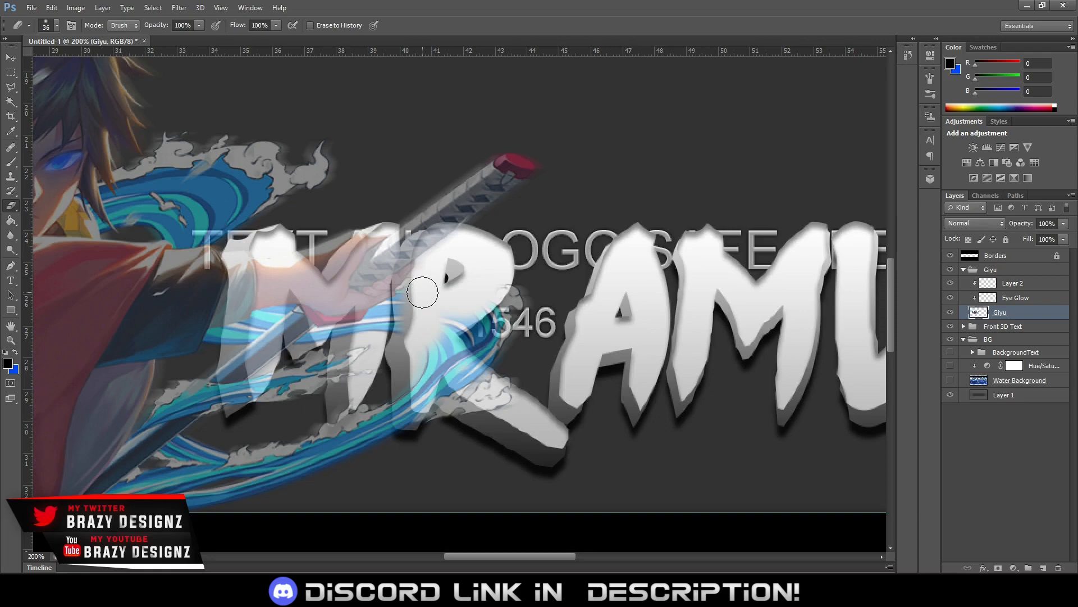
Reposition the Front 3D Text group with Free Transform and clear the remaining waves covering the title's R
{"action": "left_click", "coordinate": [51, 8]}
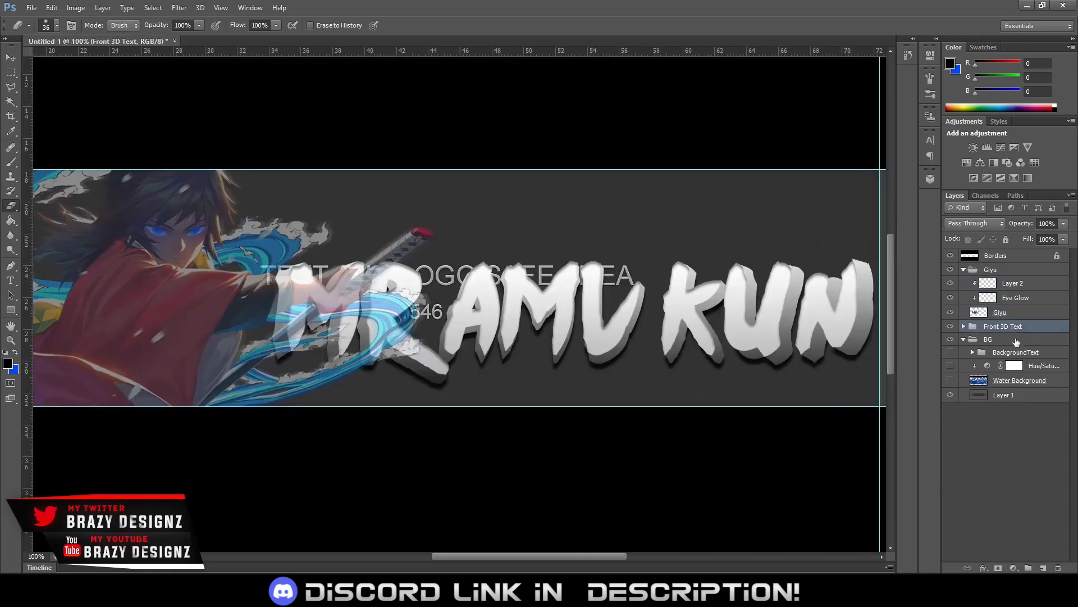
{"action": "left_click_drag", "start_coordinate": [787, 387], "coordinate": [823, 392]}
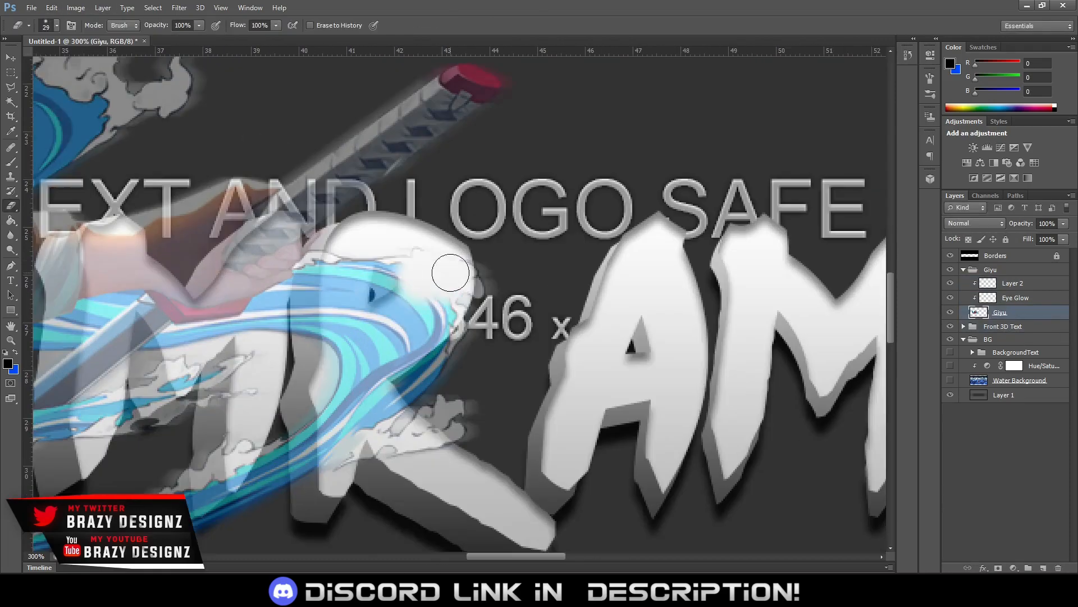
{"action": "left_click_drag", "start_coordinate": [450, 265], "coordinate": [264, 337]}
{"action": "left_click_drag", "start_coordinate": [264, 337], "coordinate": [225, 366]}
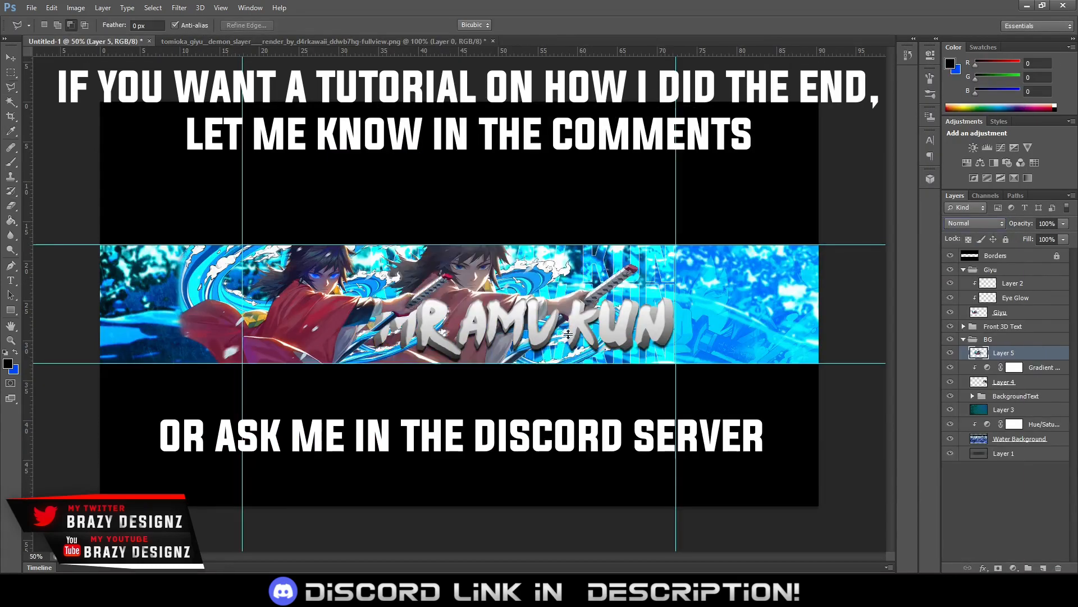
Bring a second Giyu render into the BG group as the uppermost layer and open its blending mode options
{"action": "left_click", "coordinate": [974, 223]}
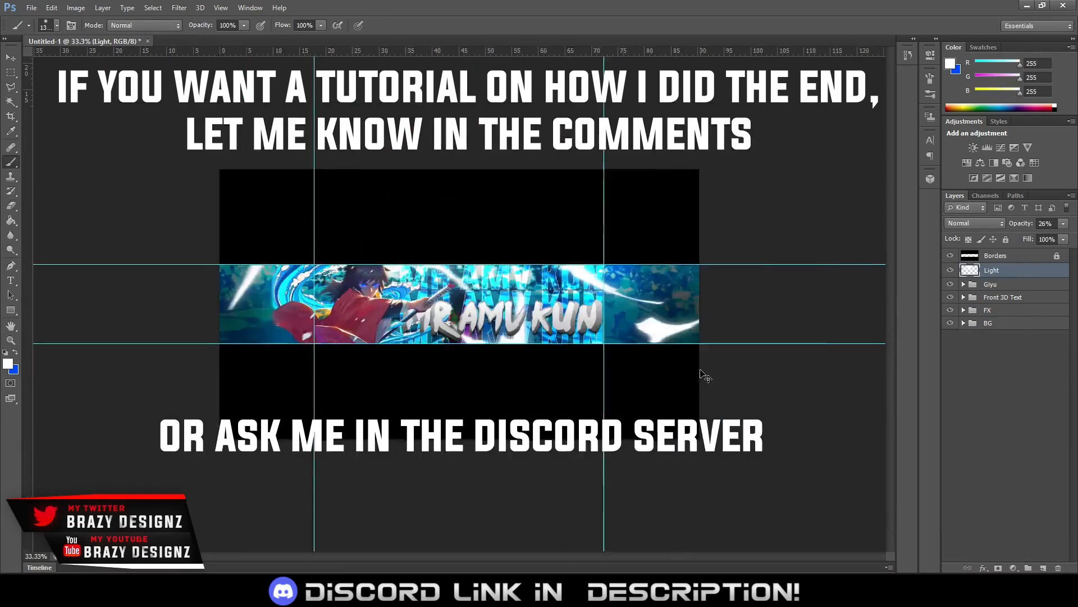
Set the Brightness/Contrast adjustment's brightness to 5 and shift the hue of Hue/Saturation 3 to turn the blue banner red
{"action": "key", "text": "ctrl+plus"}
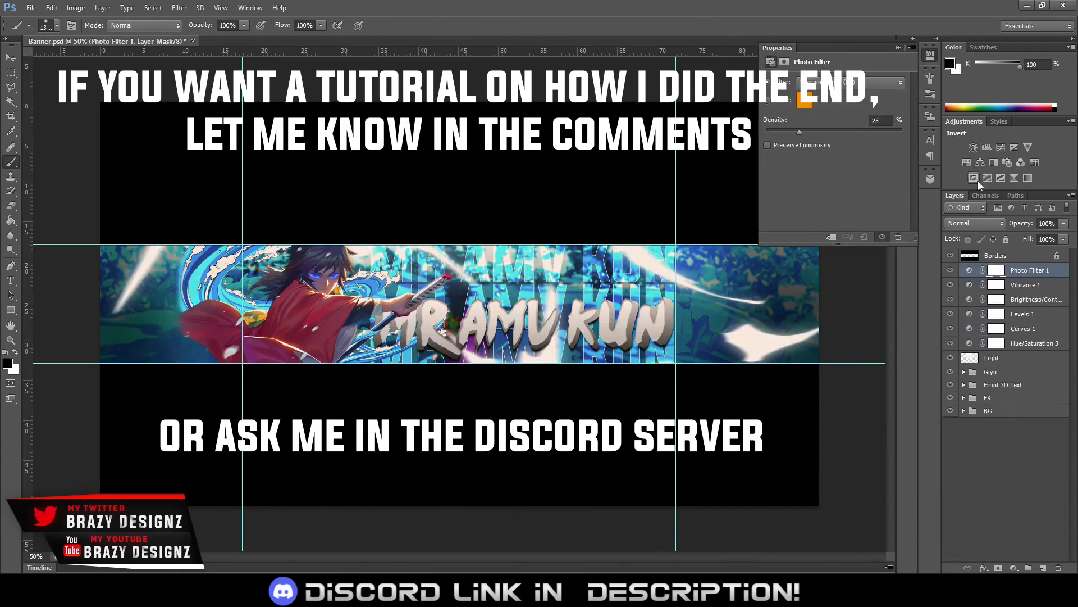
{"action": "key", "text": "alt+bracketleft"}
{"action": "key", "text": "alt+bracketleft"}
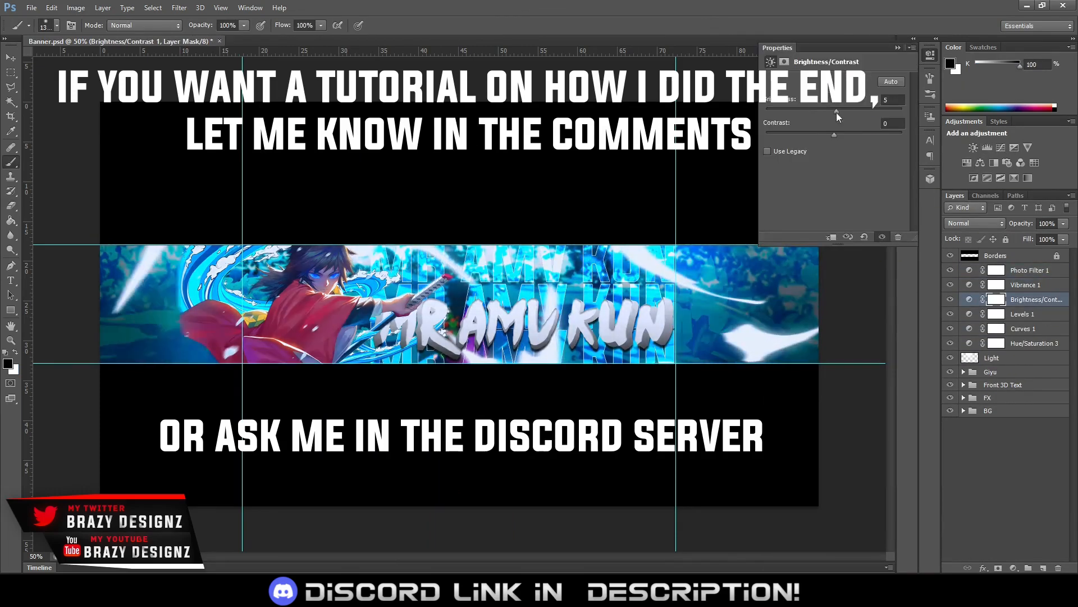
{"action": "key", "text": "alt+bracketleft"}
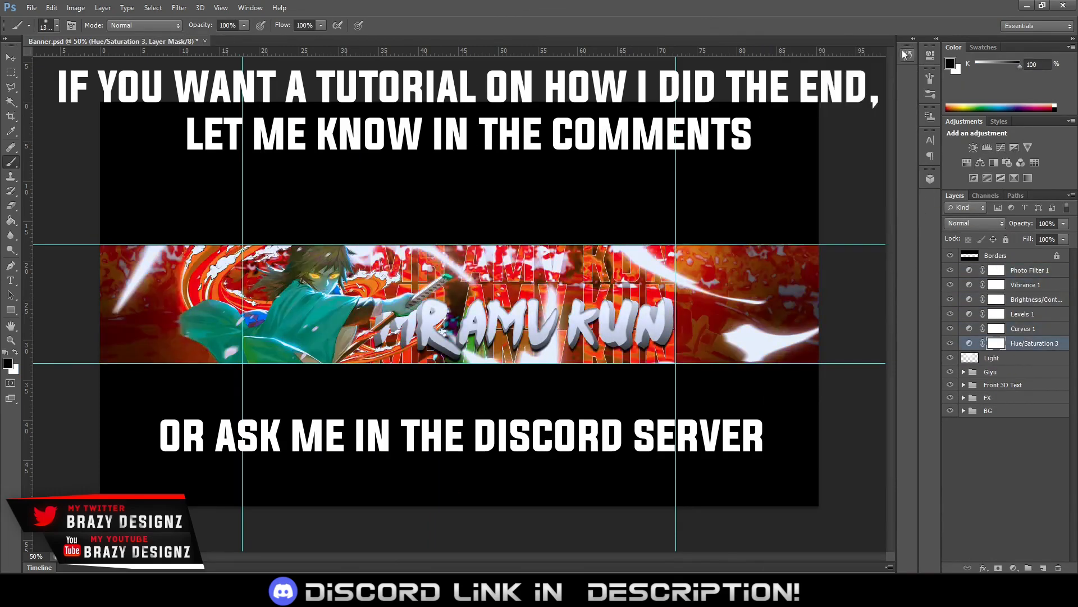